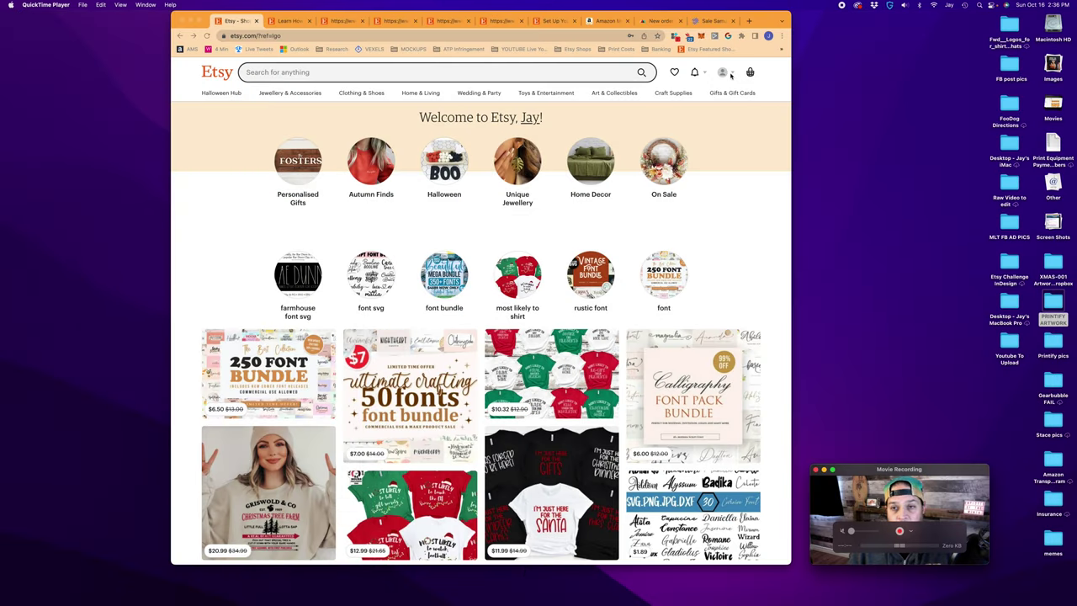
Go to Sell on Etsy from the account menu and begin opening a new shop
left_click(730, 74)
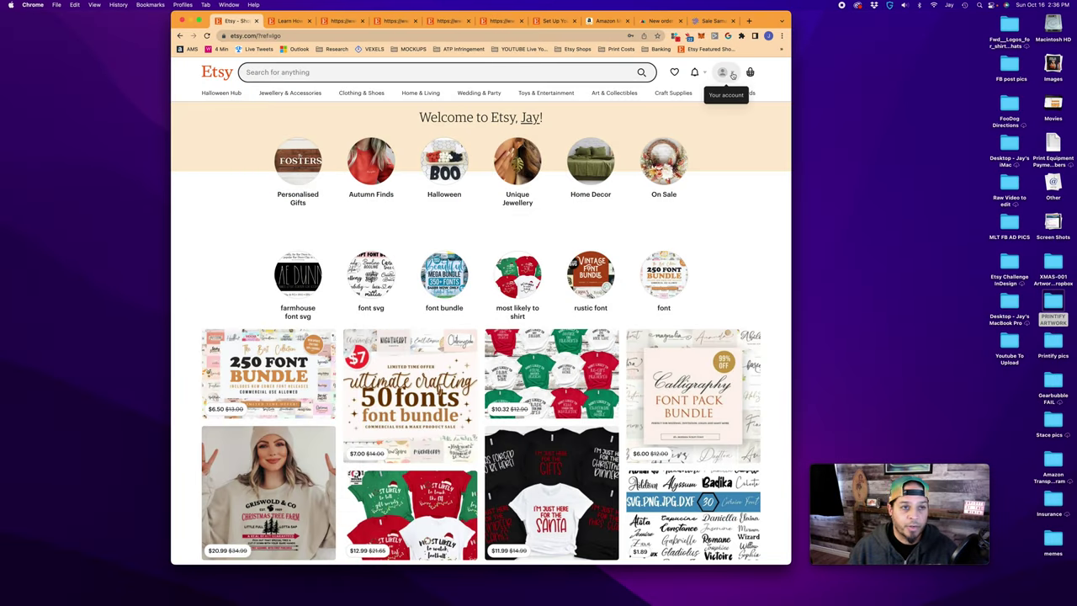
left_click(732, 74)
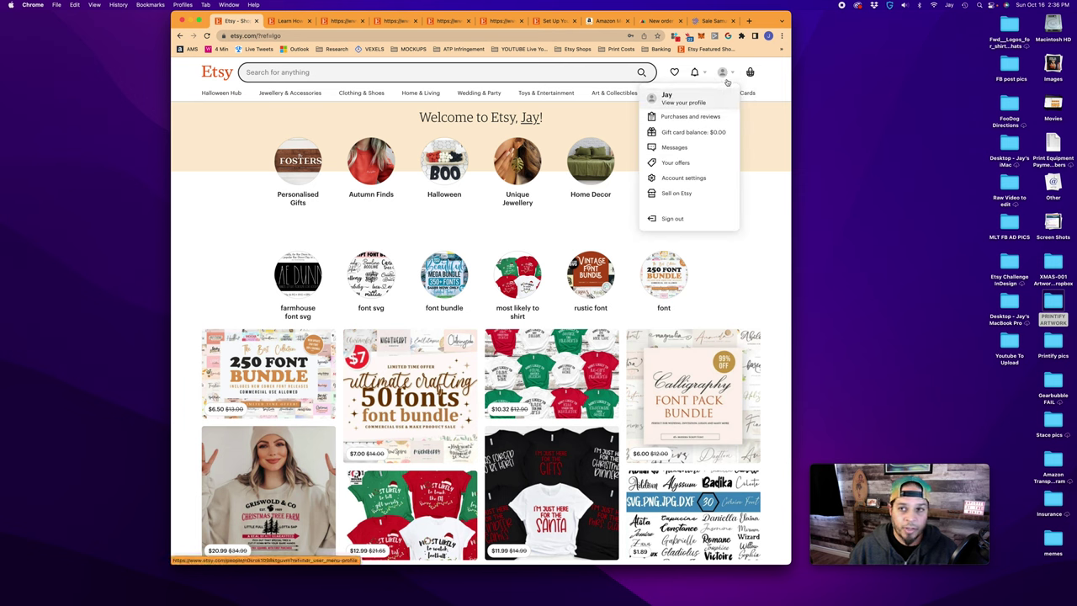
left_click(677, 194)
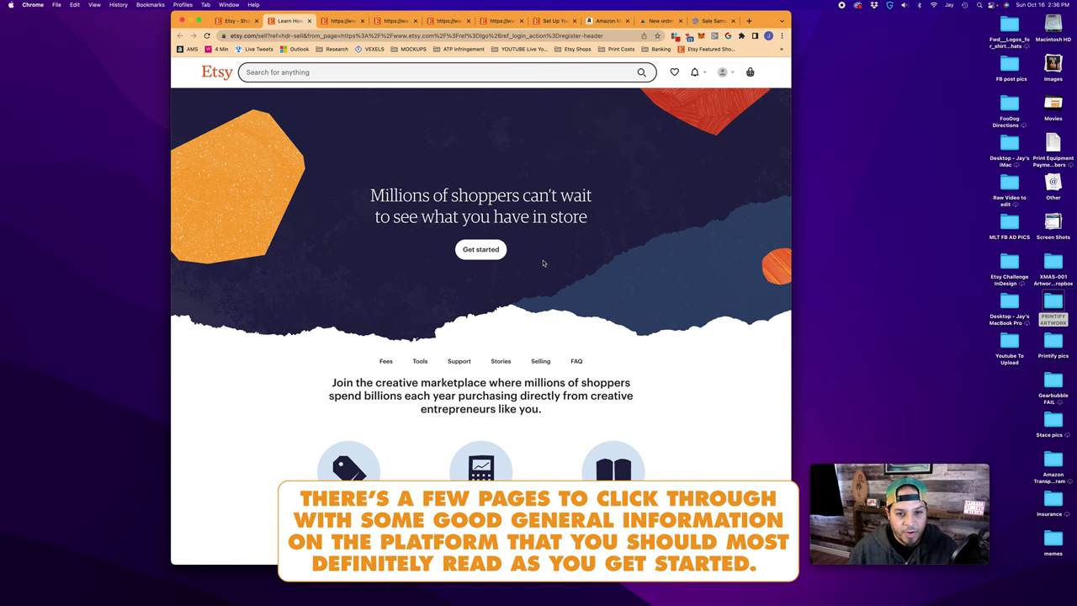
left_click(496, 251)
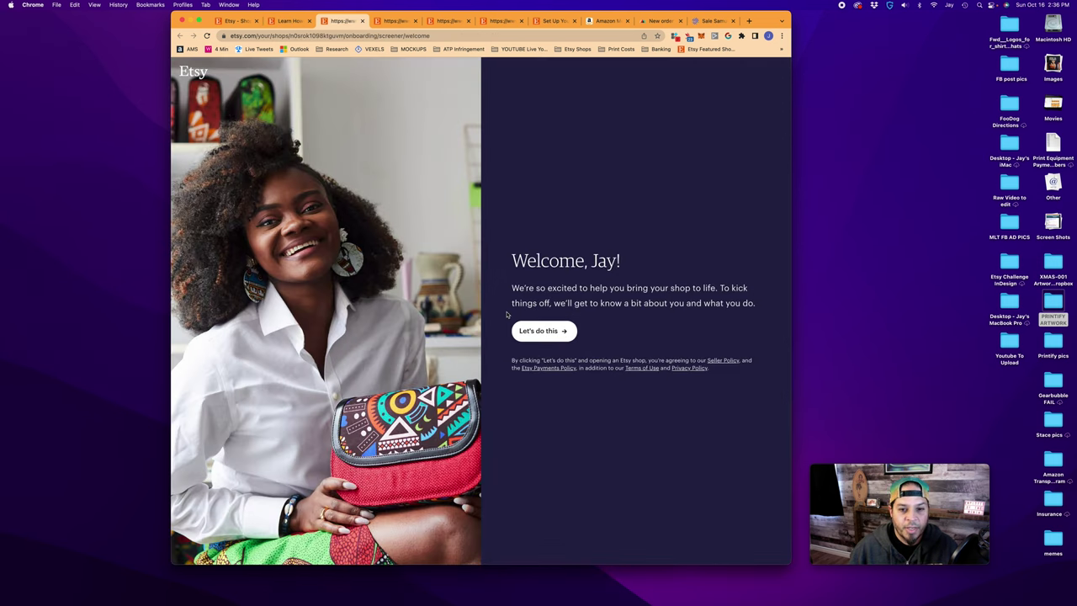
Answer the onboarding questions as a first-time seller, skip help topics, and start the shop
left_click(560, 339)
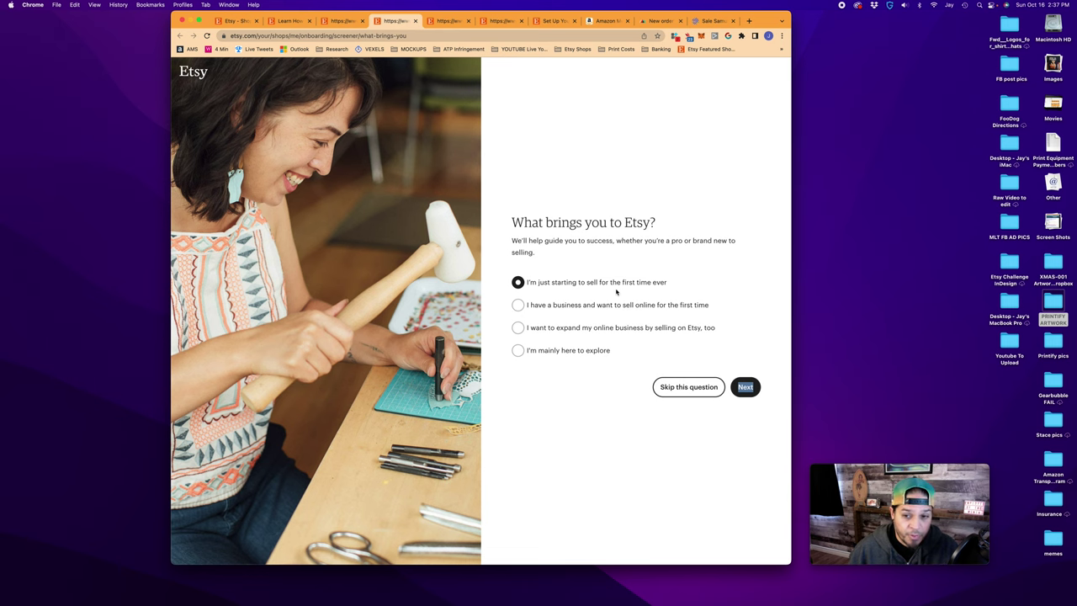
left_click(745, 387)
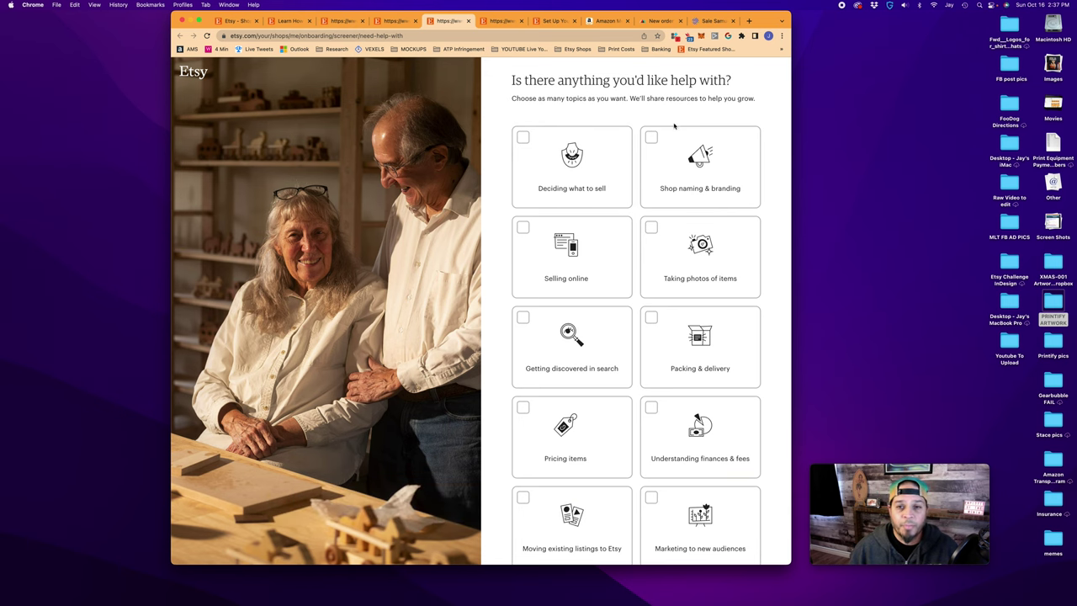
scroll(653, 244, "down", 5)
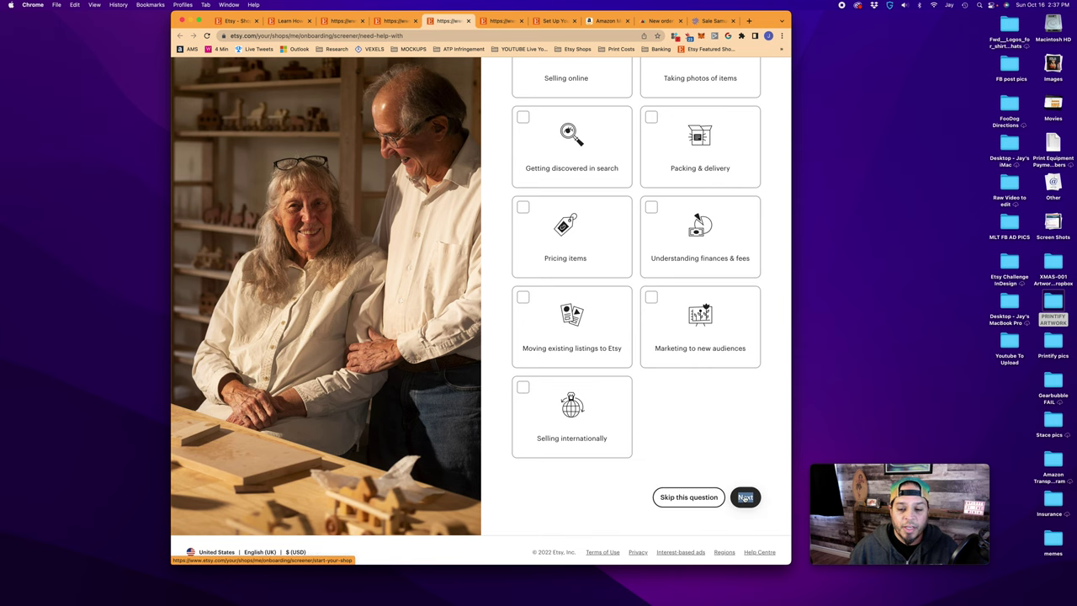
left_click(744, 497)
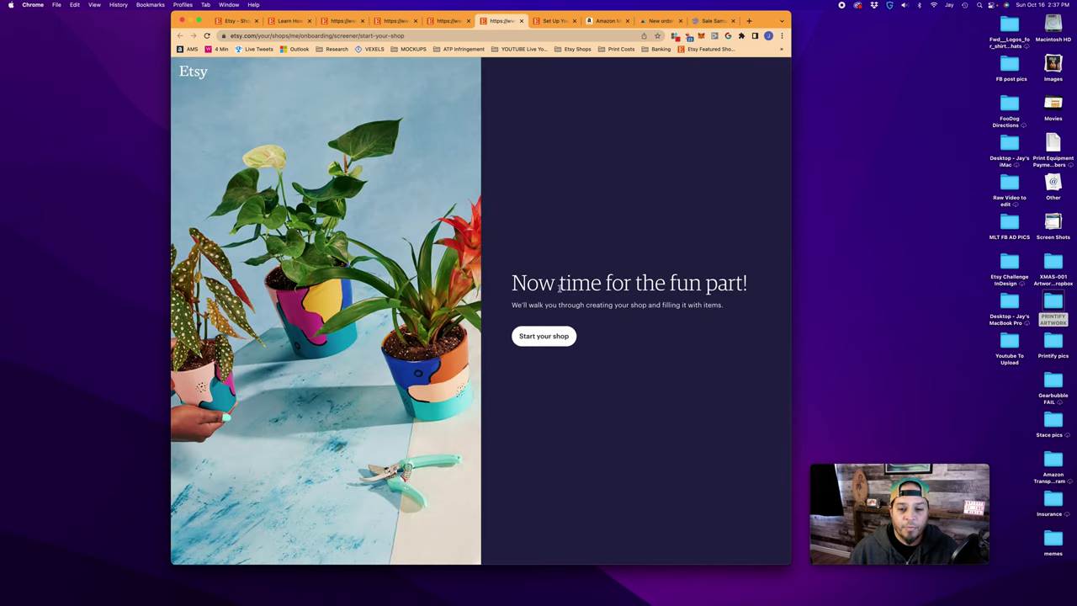
left_click(543, 336)
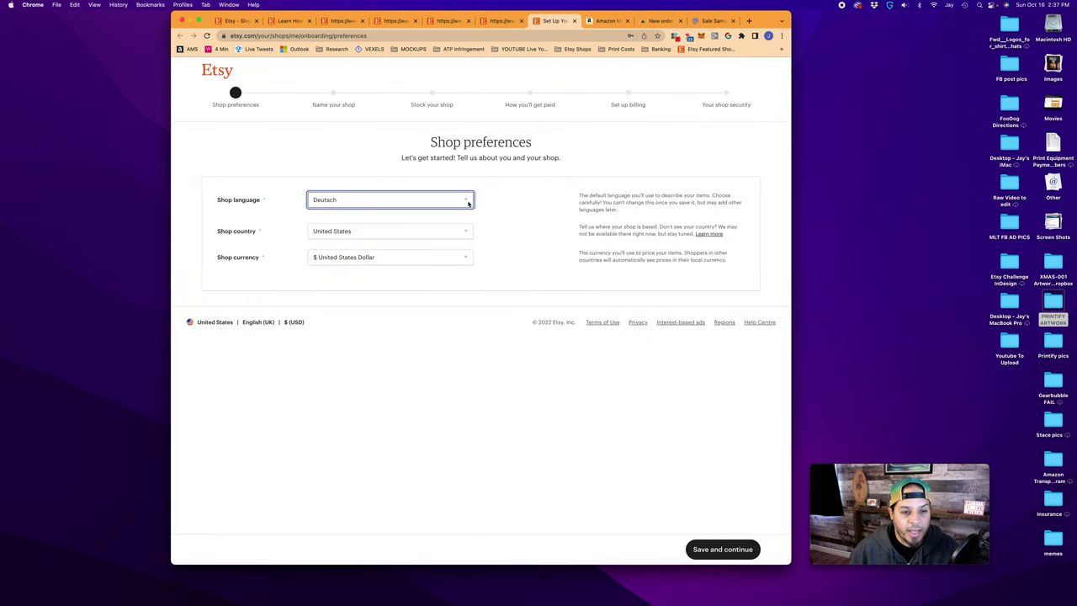
Set shop language English, country Canada, currency Canadian Dollar, and save the preferences
left_click(469, 203)
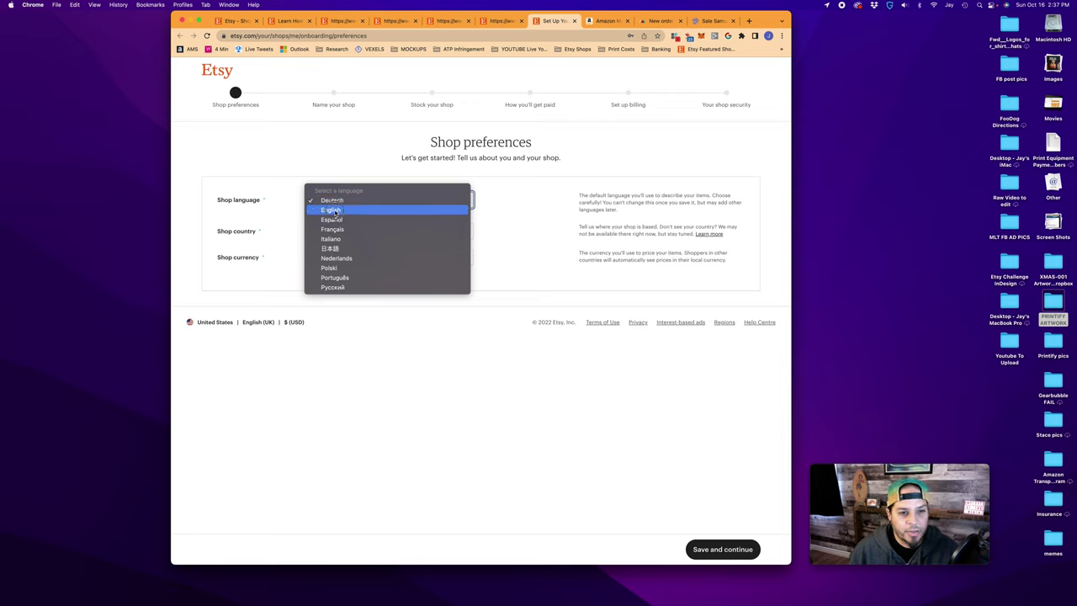
left_click(333, 213)
left_click(387, 231)
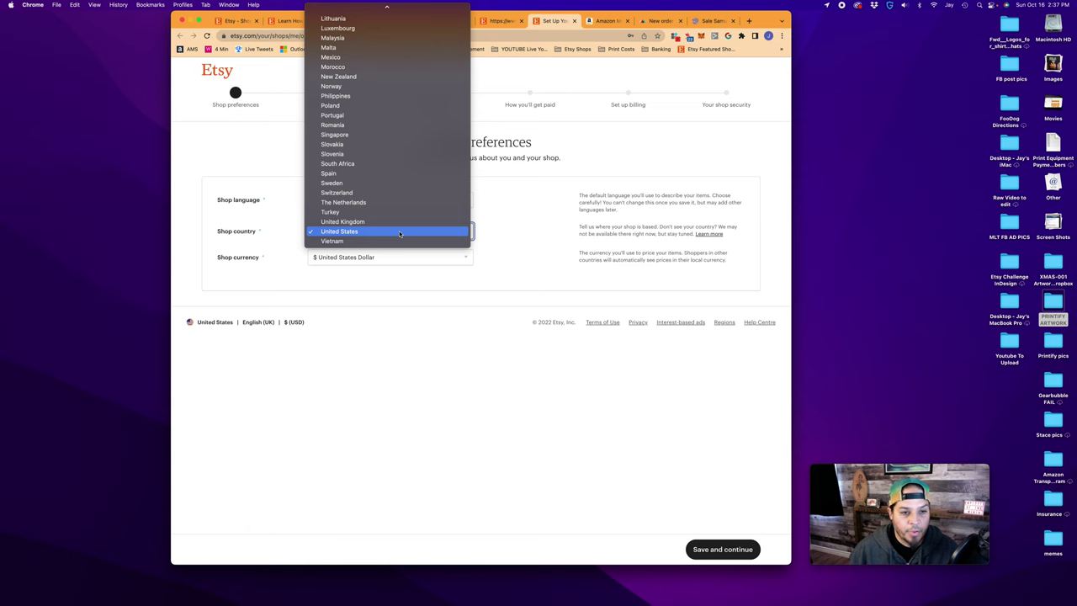
scroll(399, 233, "up", 10)
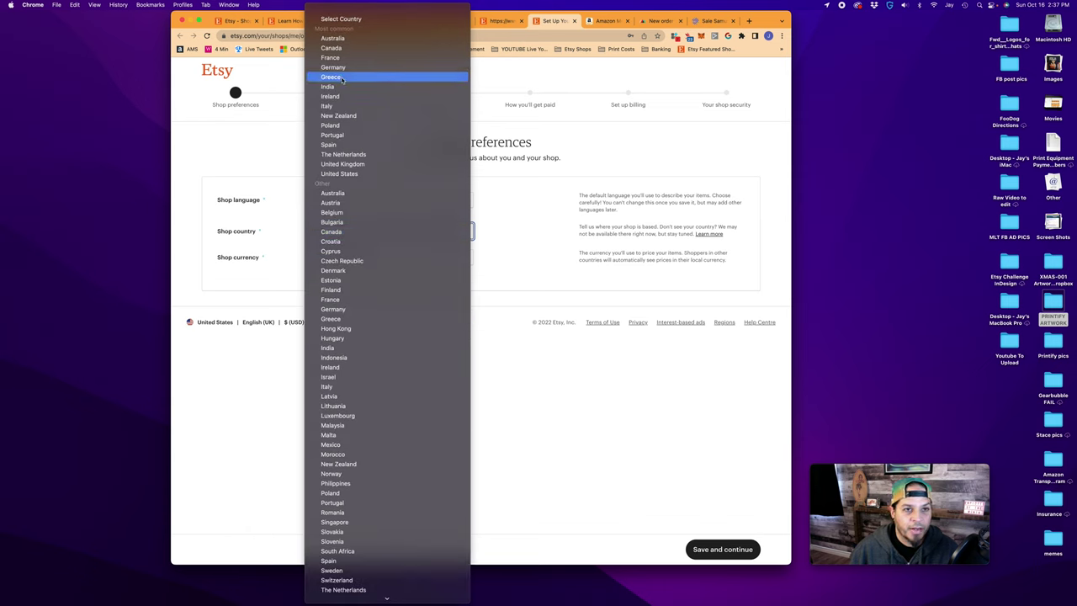
left_click(333, 48)
left_click(426, 259)
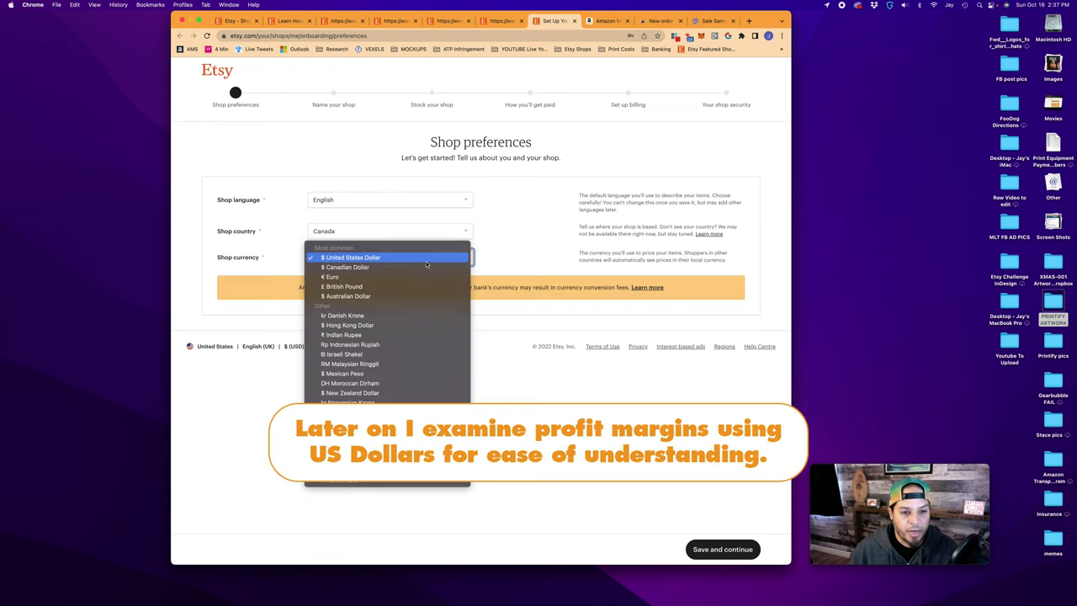
left_click(427, 260)
left_click(452, 262)
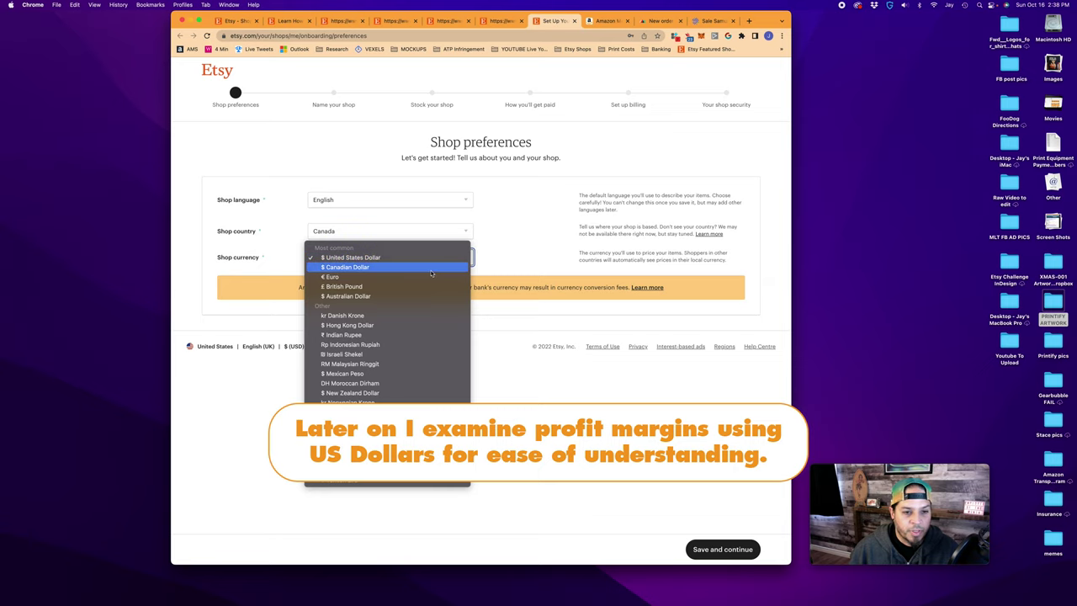
left_click(432, 267)
left_click(753, 551)
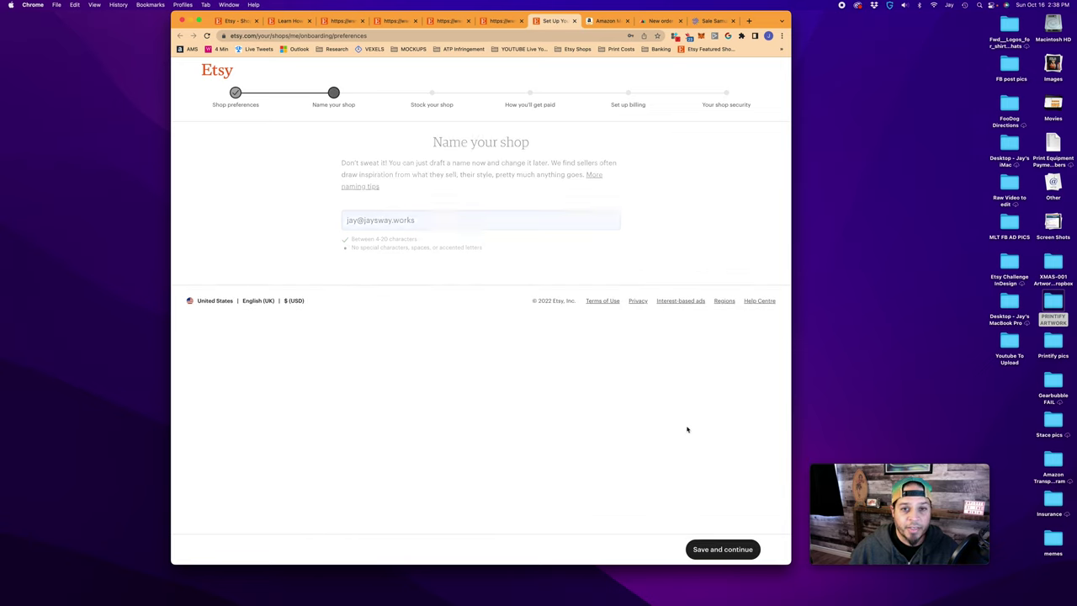
Enter JaysWay2 as the shop name and save it
left_click(411, 219)
type("JaysWay2")
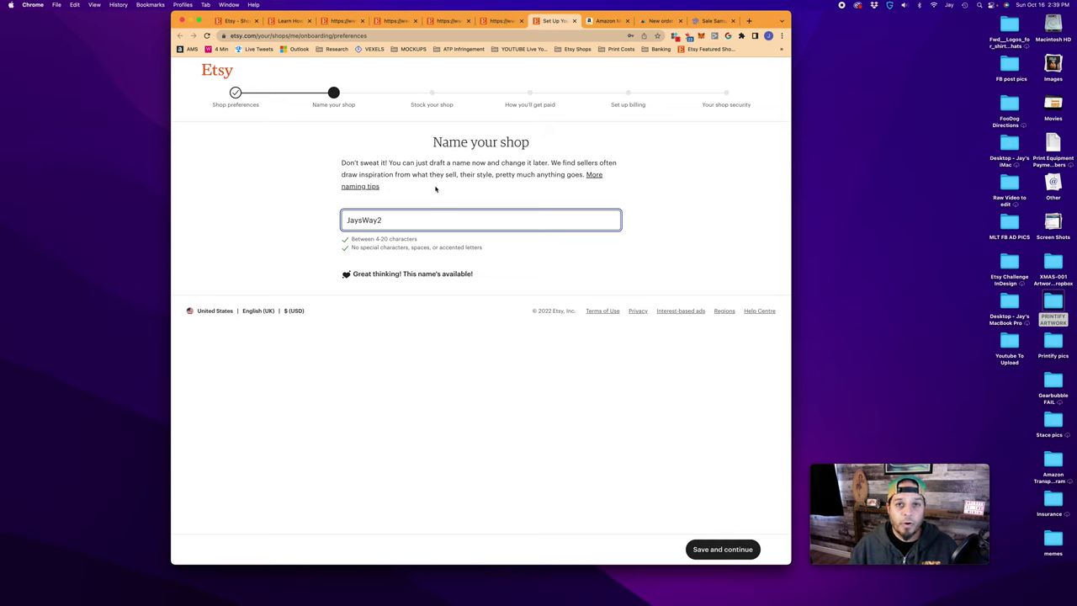
left_click(722, 549)
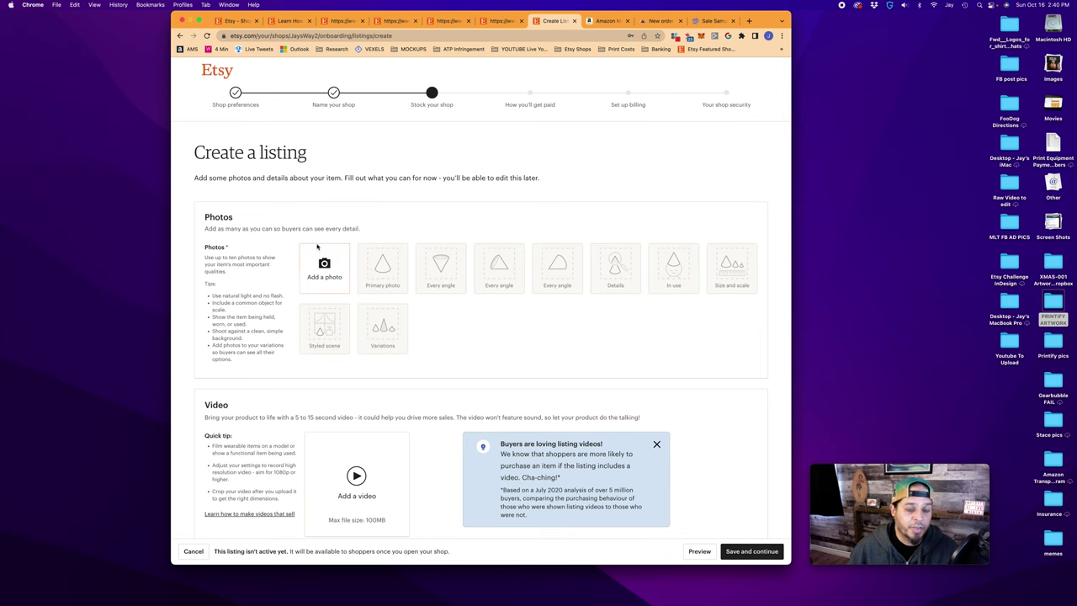
Switch to Placeit and preview the three penguin designs in the PRINTIFY ARTWORK folder
left_click(711, 22)
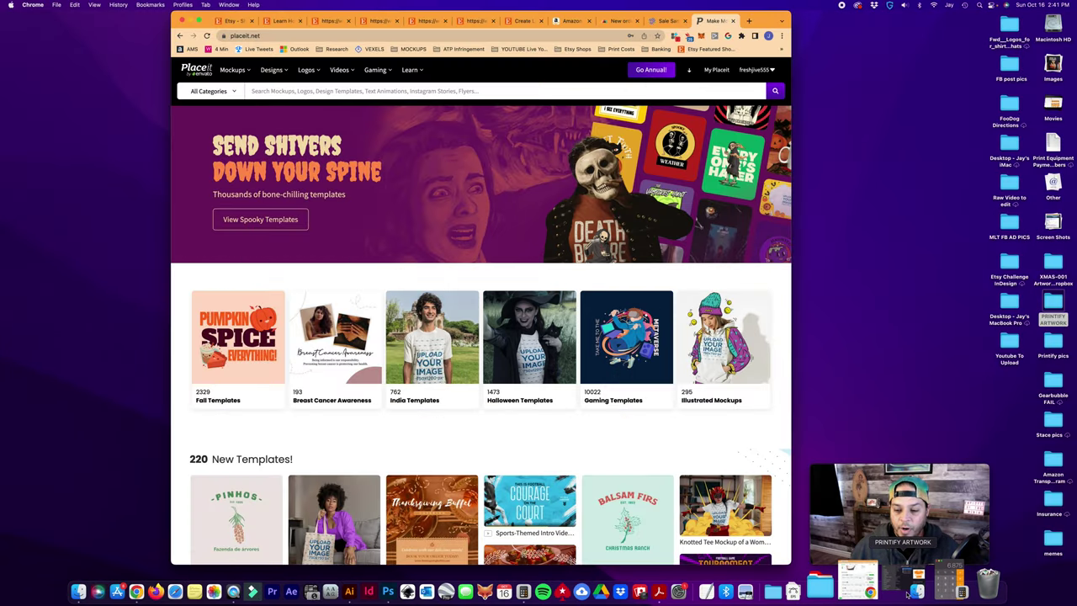
left_click(841, 115)
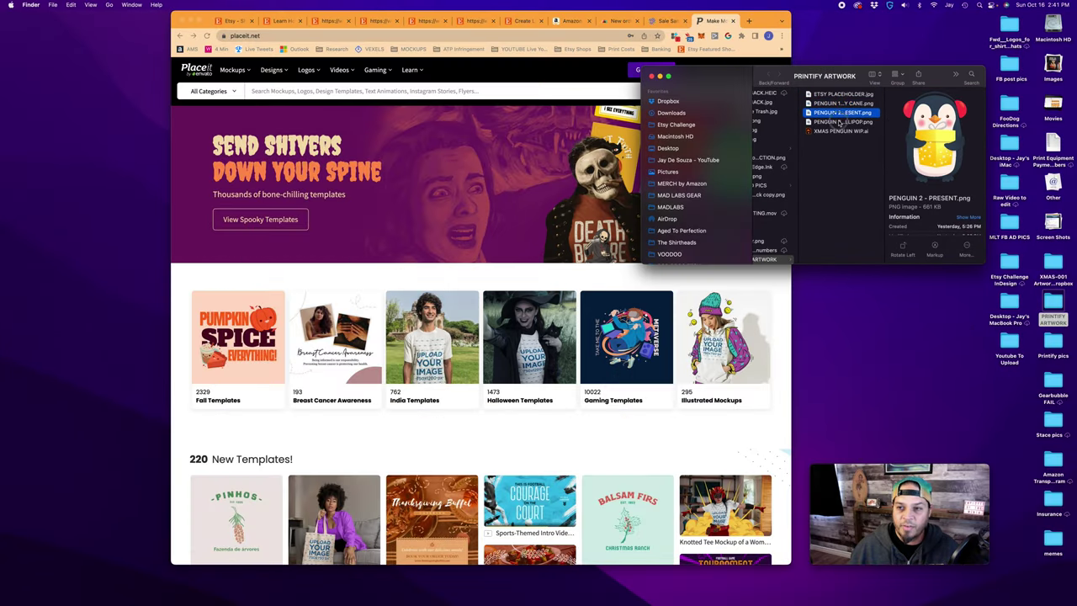
left_click(839, 122)
key("Up")
key("Up")
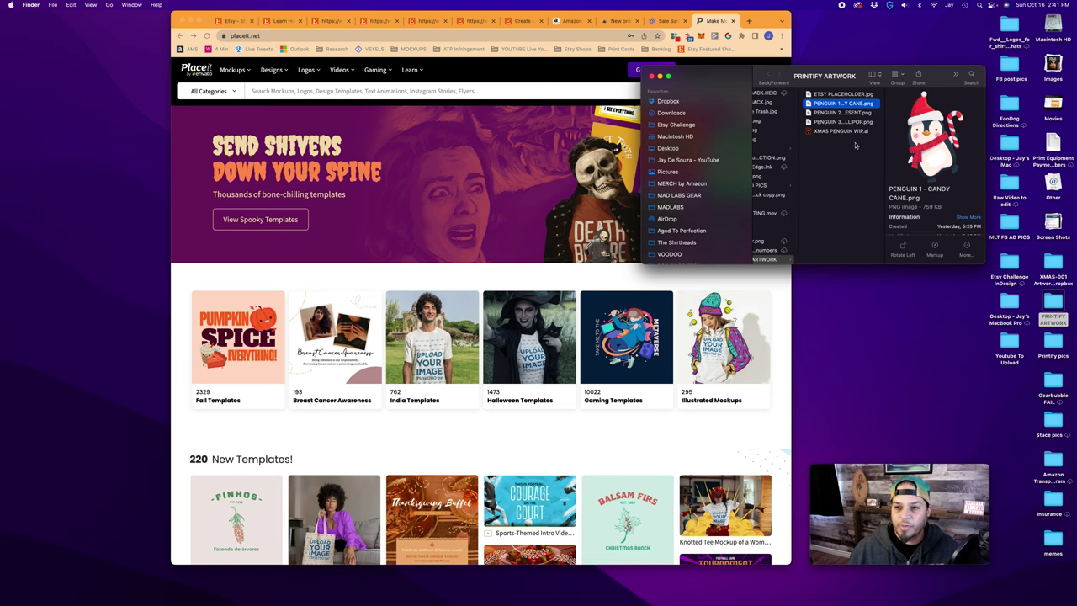
key("Down")
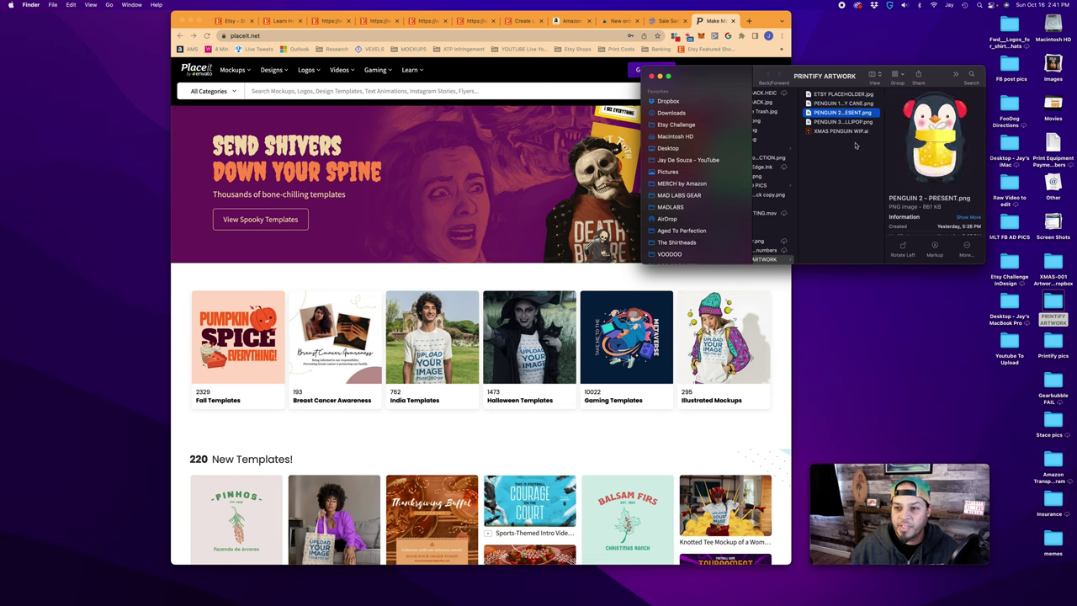
key("Down")
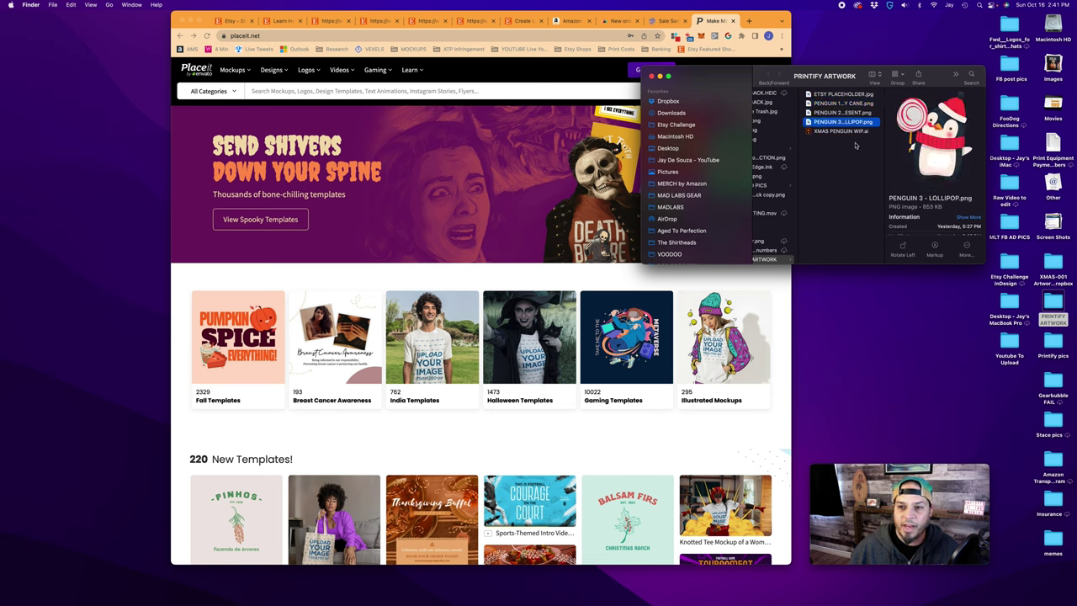
Browse Placeit's Mockups category menu
left_click(245, 72)
mouse_move(240, 109)
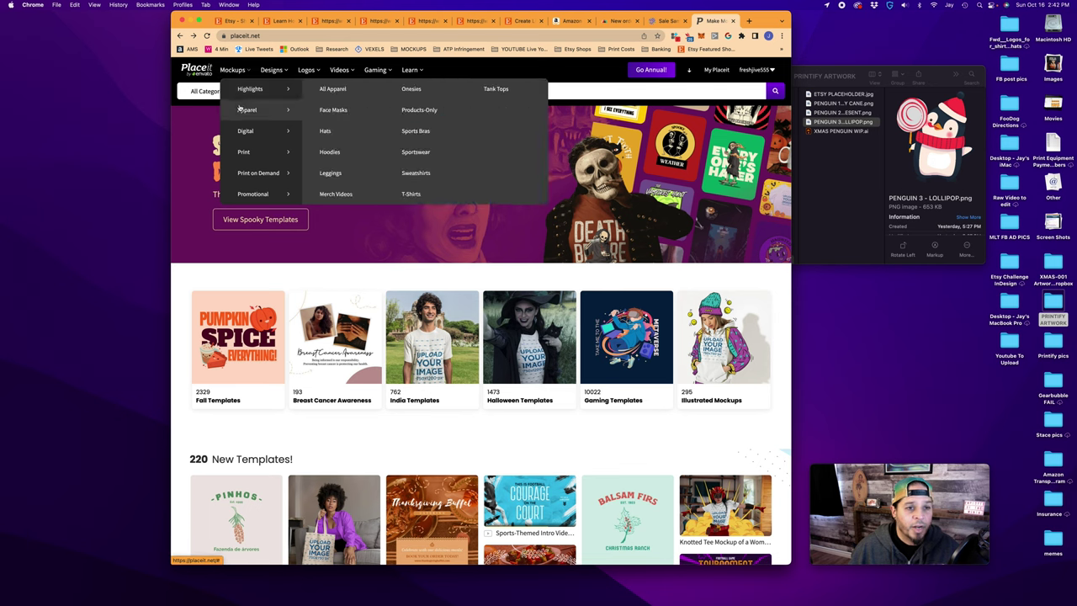
mouse_move(244, 89)
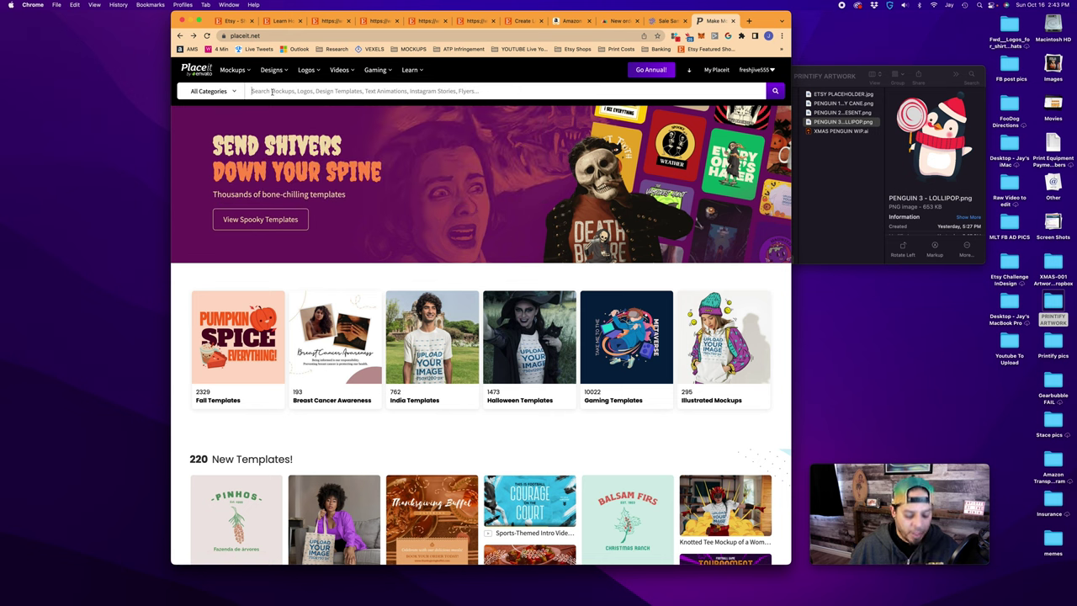
Search 'christmas t shirt mockup', open the flat-laid tee mockup, and make the shirt dark green
left_click(271, 93)
type("christmas t shirt mockup")
key("Return")
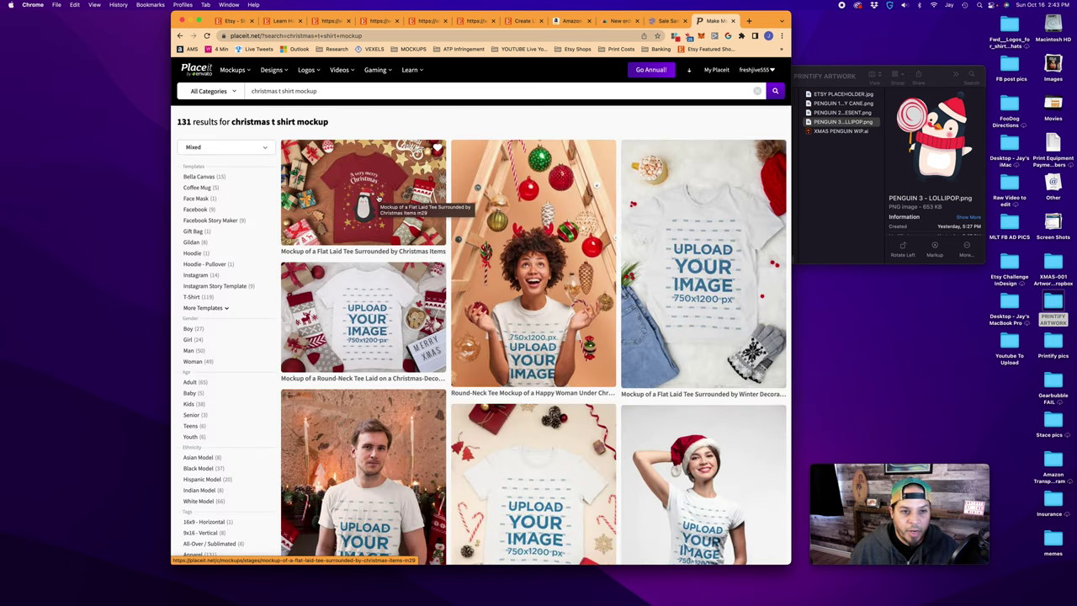
left_click(363, 192)
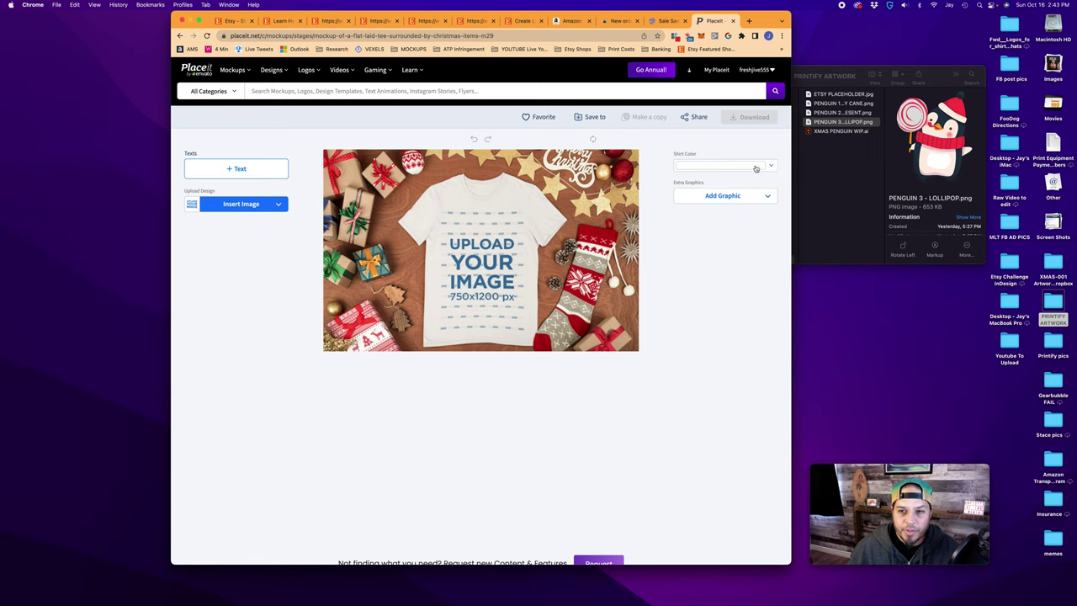
left_click(772, 167)
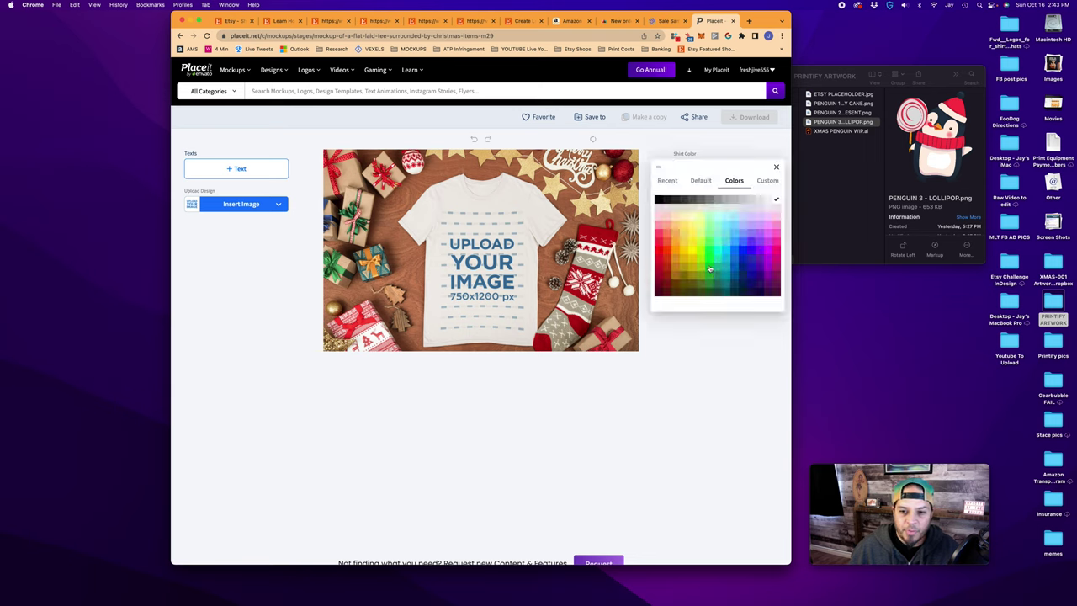
left_click(709, 268)
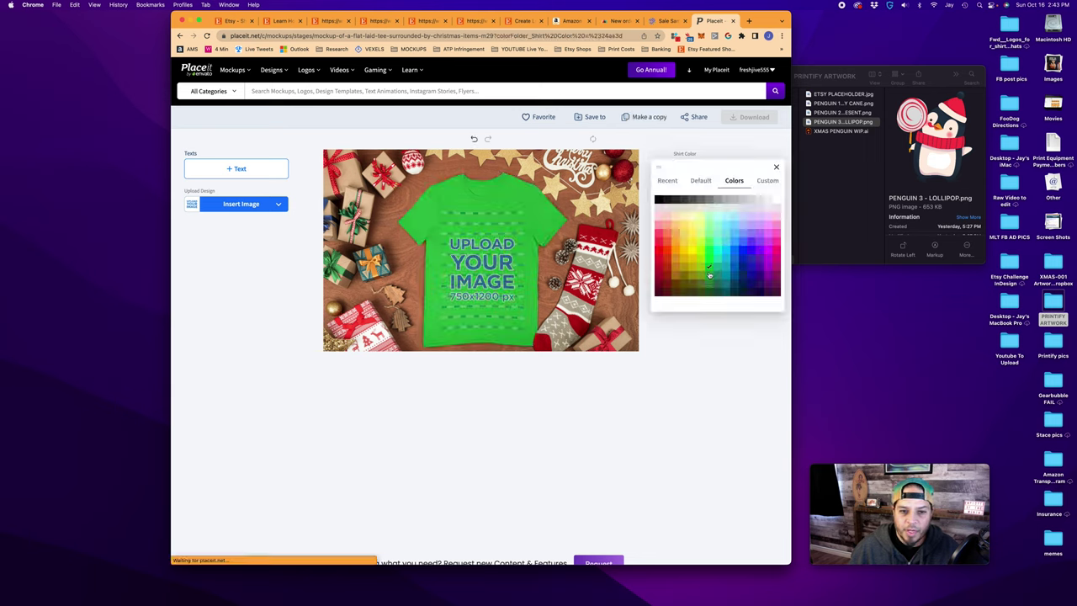
left_click(709, 276)
Place the PENGUIN 1 - CANDY CANE design on the shirt at 80% and crop it
left_click(855, 105)
left_click_drag(855, 105, 242, 205)
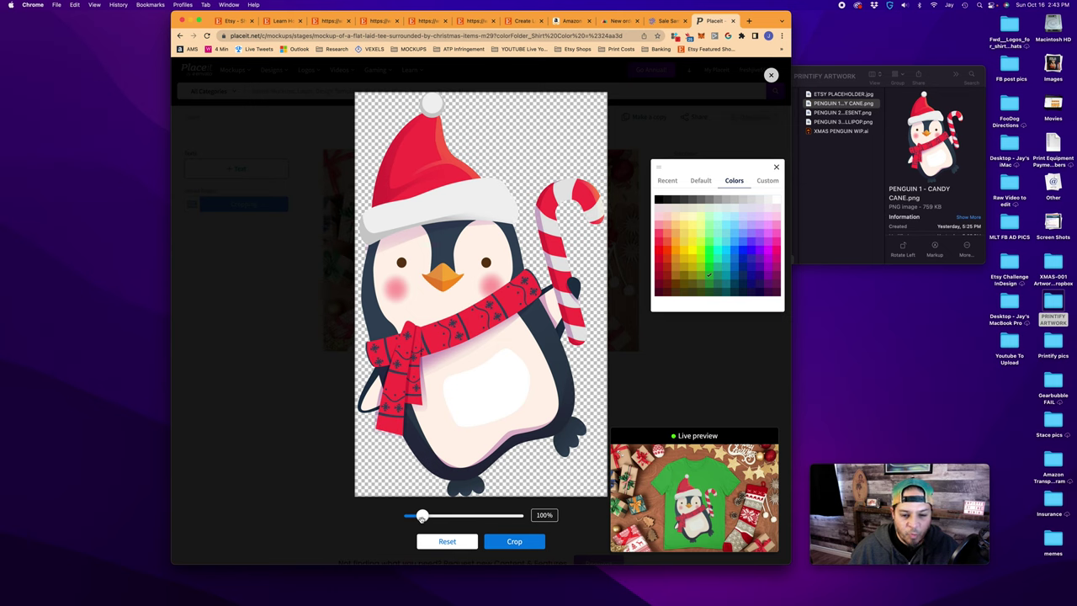
left_click_drag(422, 516, 418, 516)
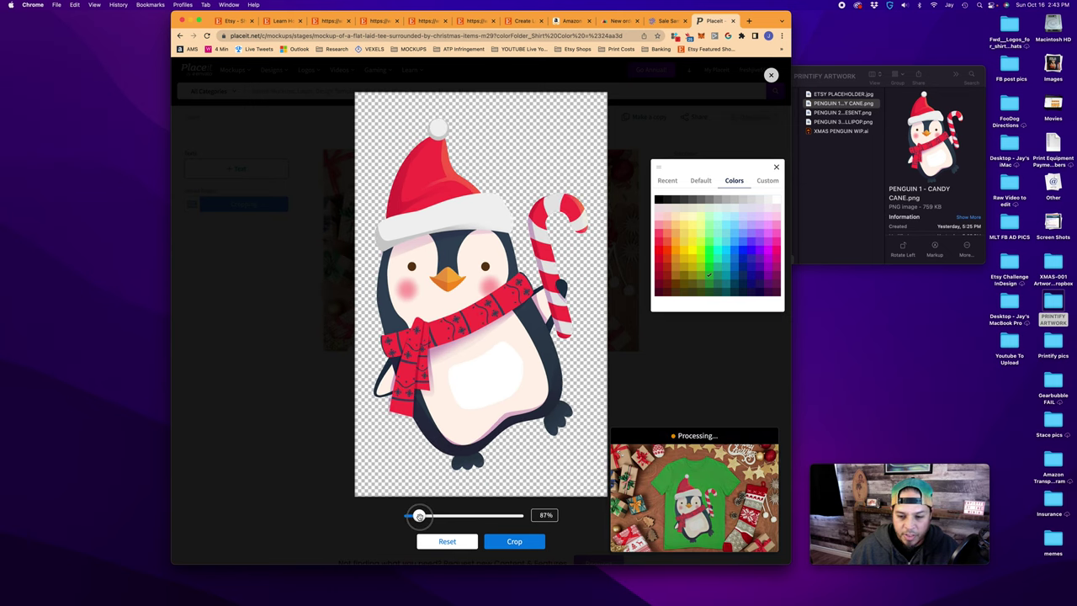
left_click_drag(474, 398, 474, 379)
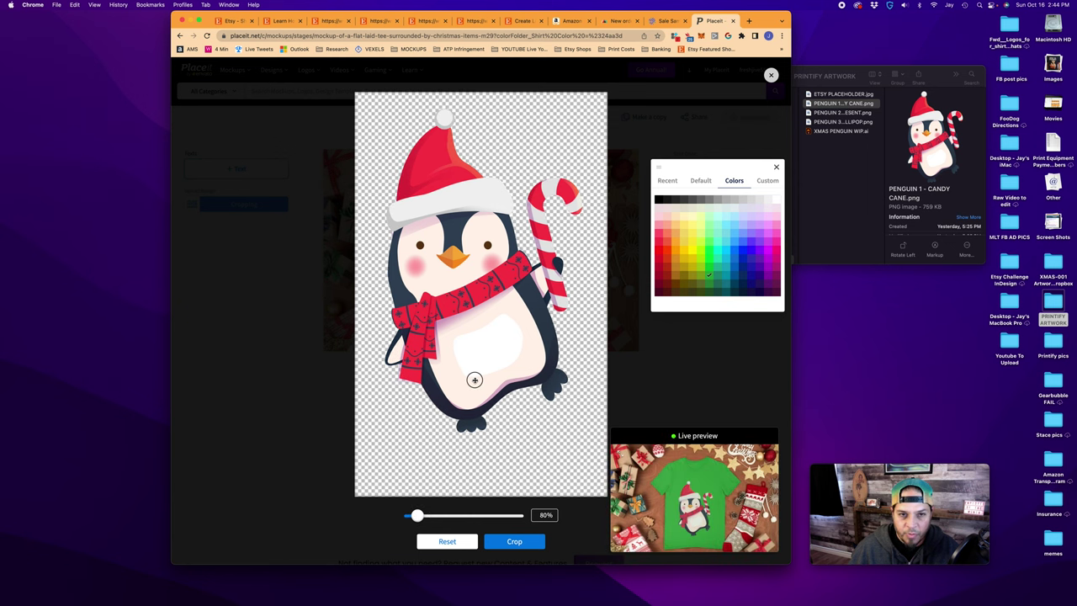
left_click(514, 541)
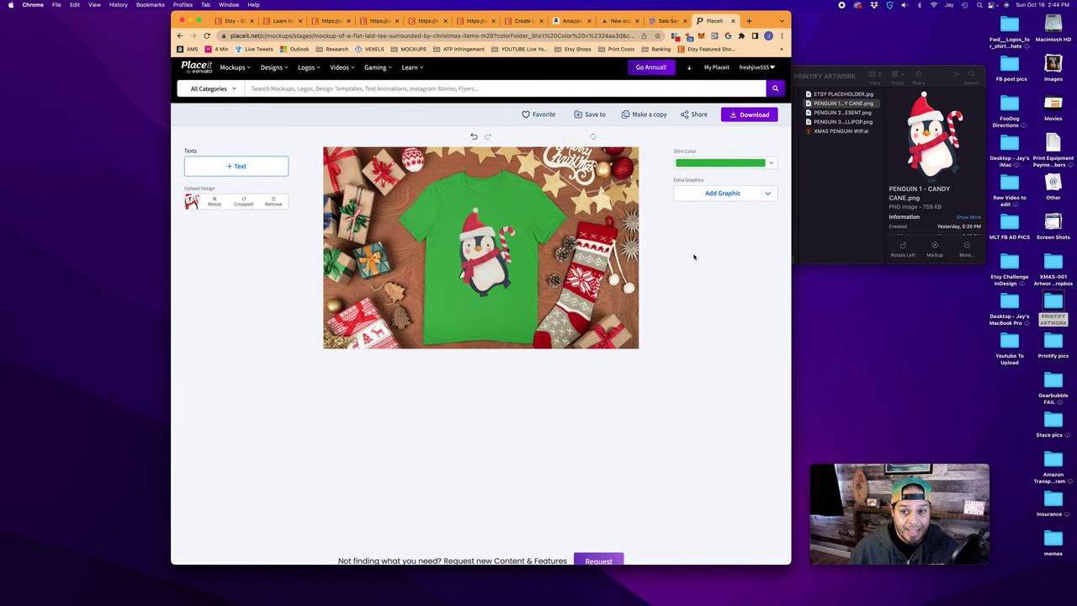
Download the green tee mockup and put the present penguin on the kid sweatshirt mockup
left_click(746, 119)
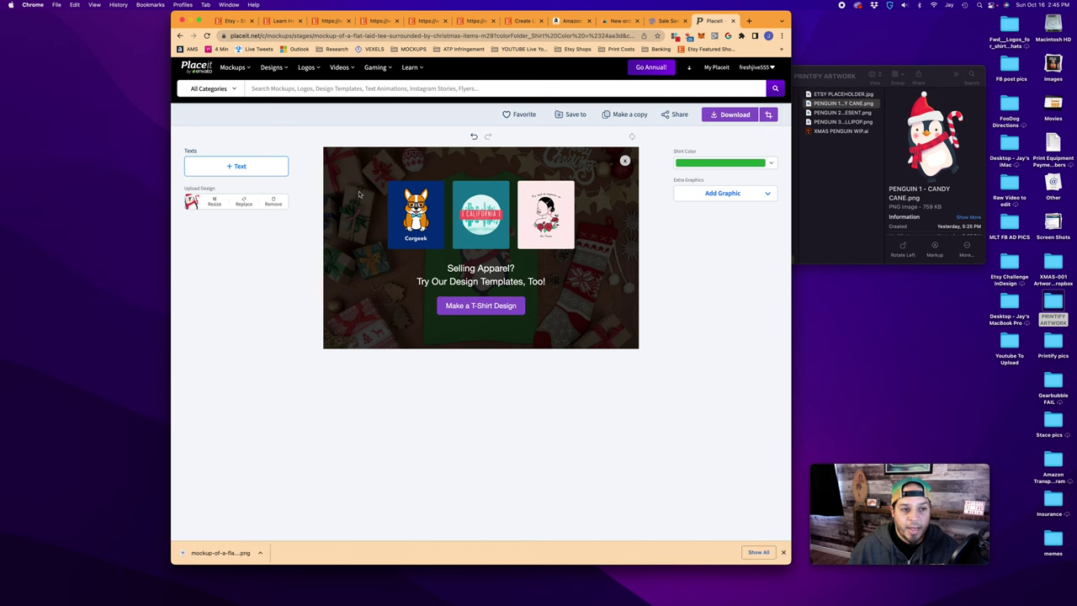
scroll(360, 195, "down", 10)
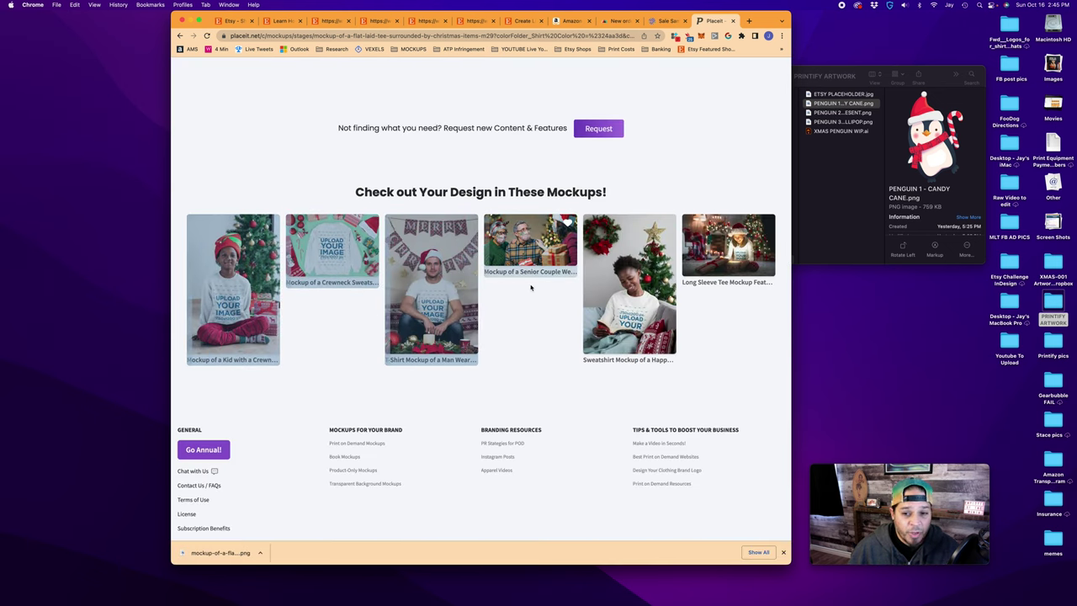
left_click(233, 294)
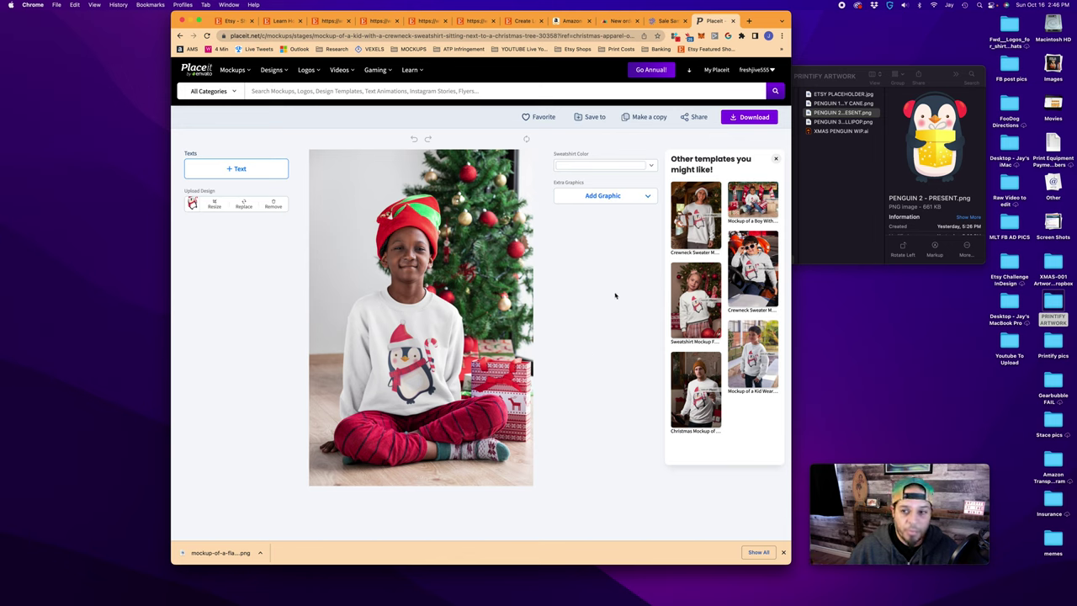
left_click_drag(842, 112, 325, 204)
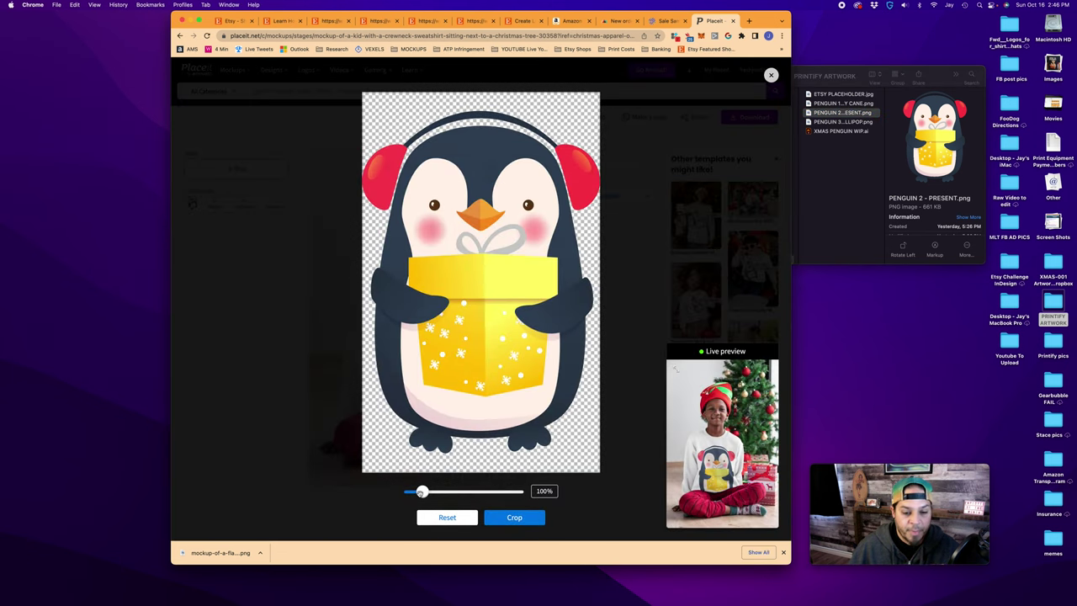
mouse_move(421, 492)
left_mouse_down()
mouse_move(440, 492)
mouse_move(418, 492)
left_mouse_up()
left_click(514, 518)
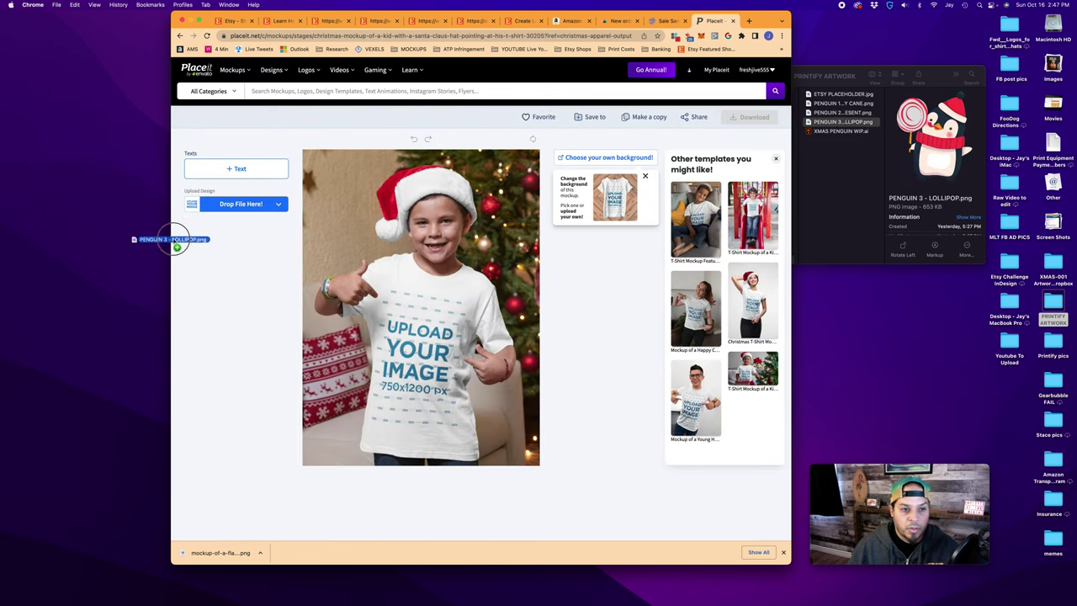
Place the lollipop penguin design on the Santa-hat boy's T-shirt mockup and crop it
left_click_drag(155, 242, 242, 206)
left_click_drag(464, 307, 486, 316)
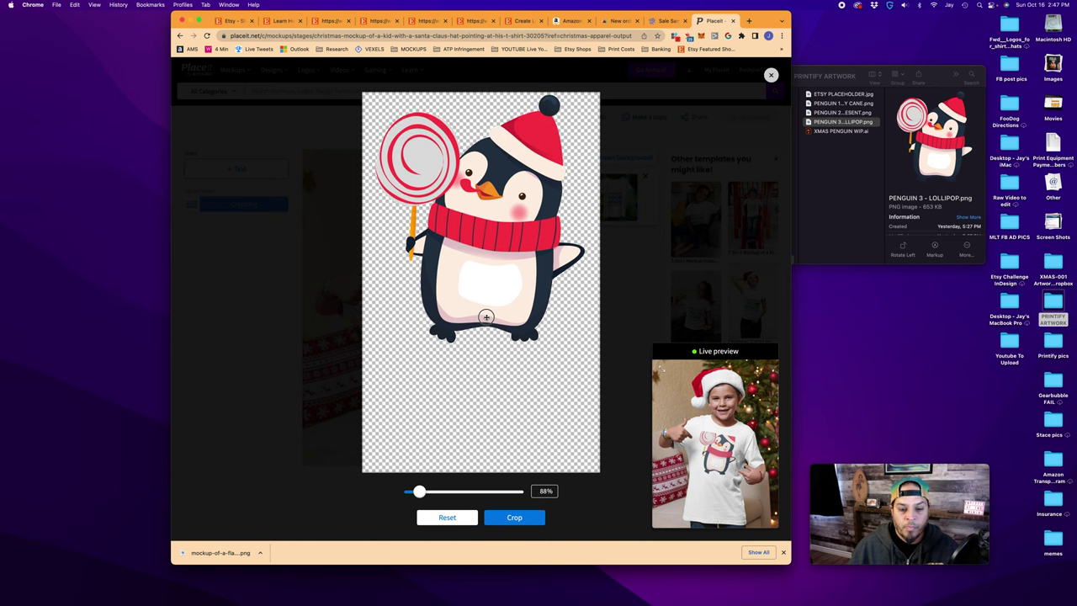
left_click(514, 518)
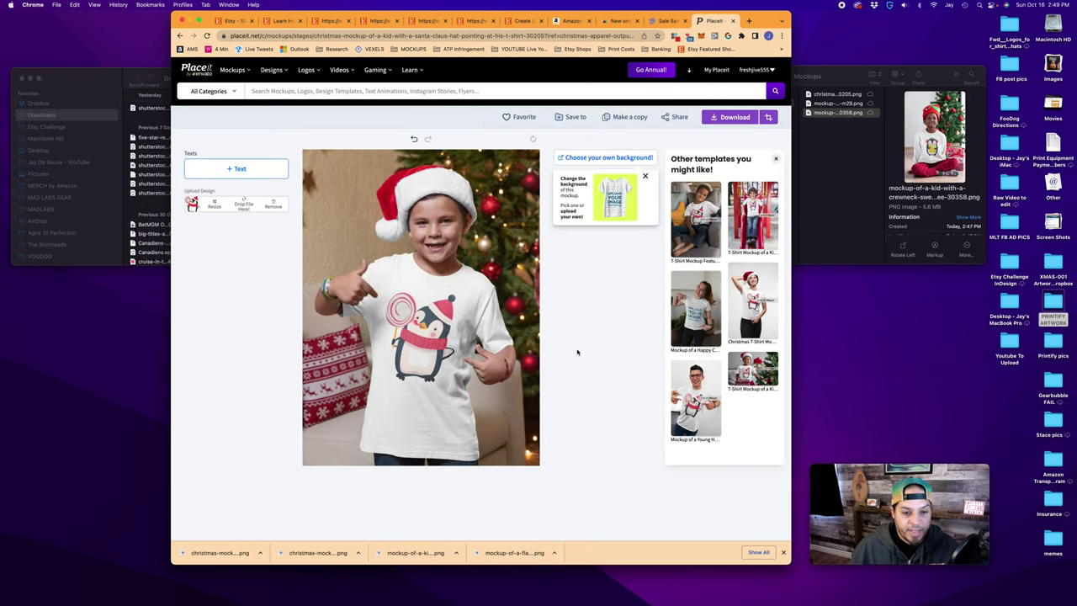
scroll(577, 352, "down", 10)
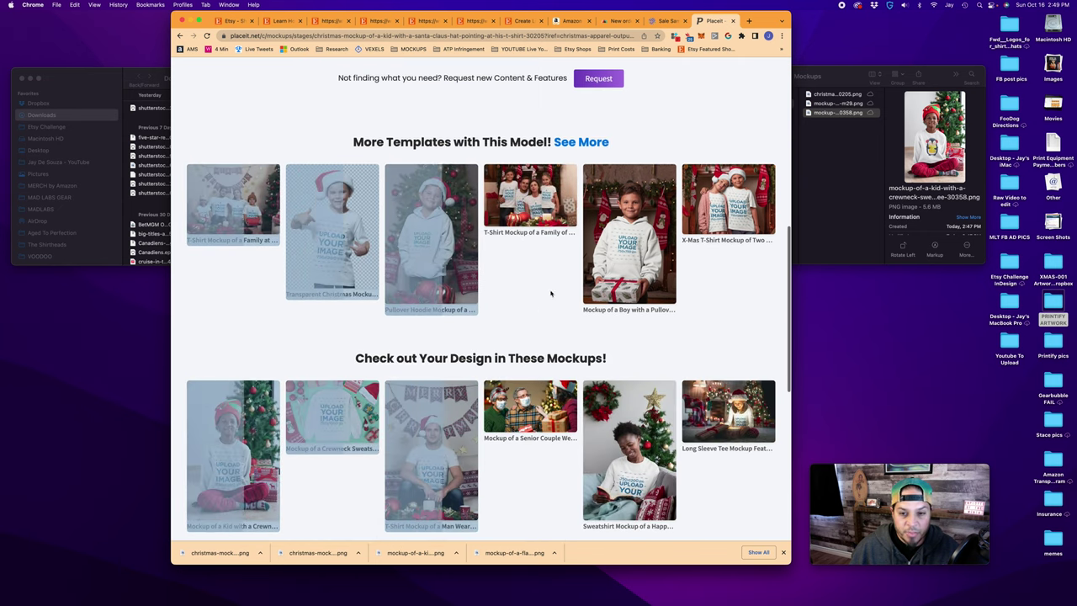
scroll(557, 270, "up", 10)
left_click(522, 20)
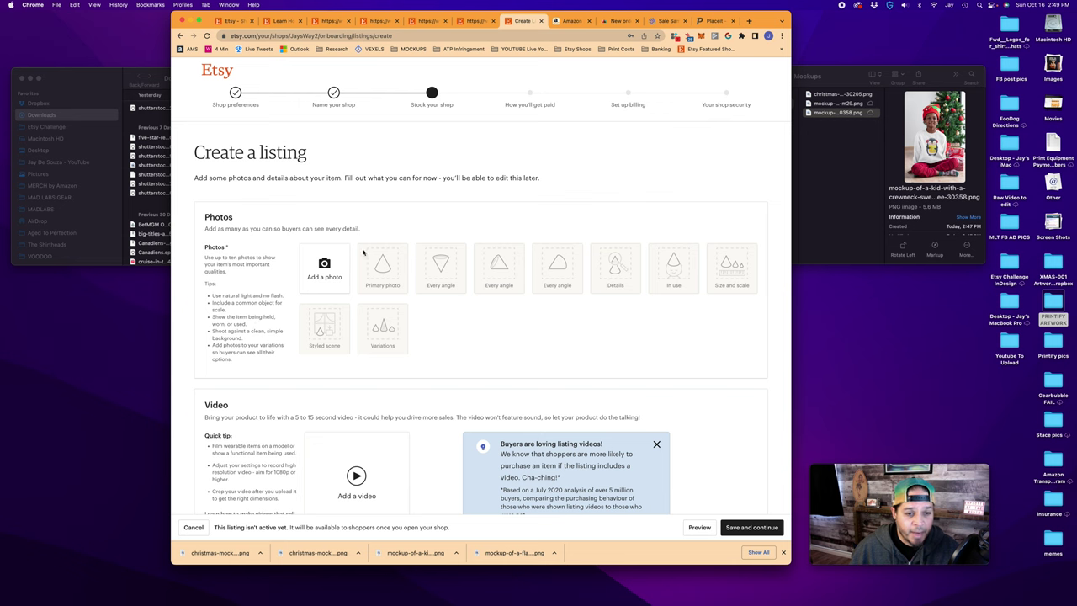
Upload the Santa-hat penguin mockup as the primary photo, framing its thumbnail on the shirt
left_click_drag(844, 94, 337, 269)
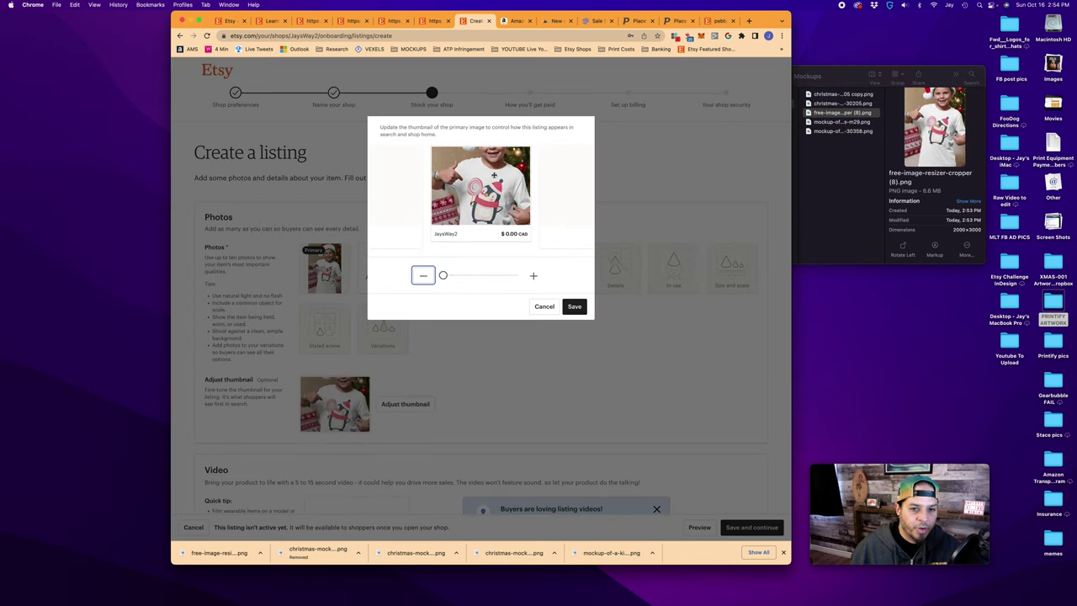
left_click_drag(489, 189, 526, 248)
left_click(573, 306)
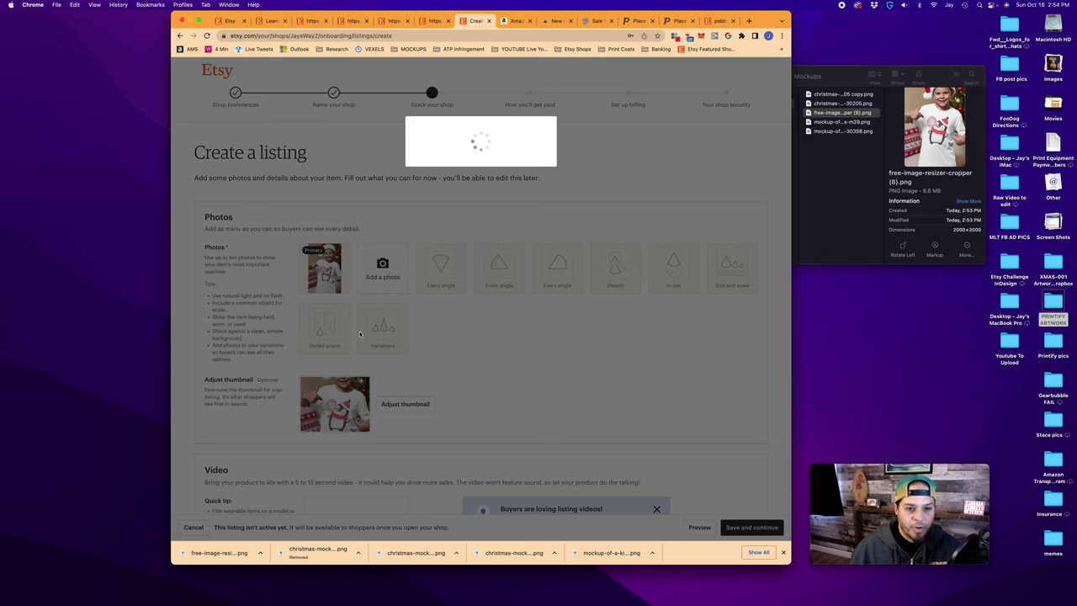
scroll(366, 294, "down", 5)
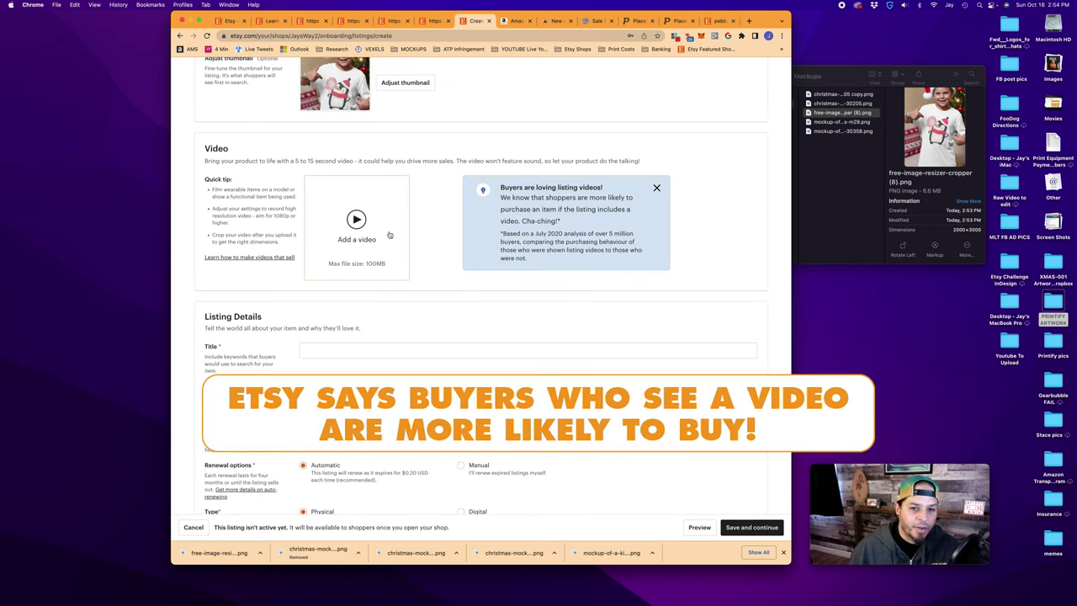
scroll(382, 227, "up", 1)
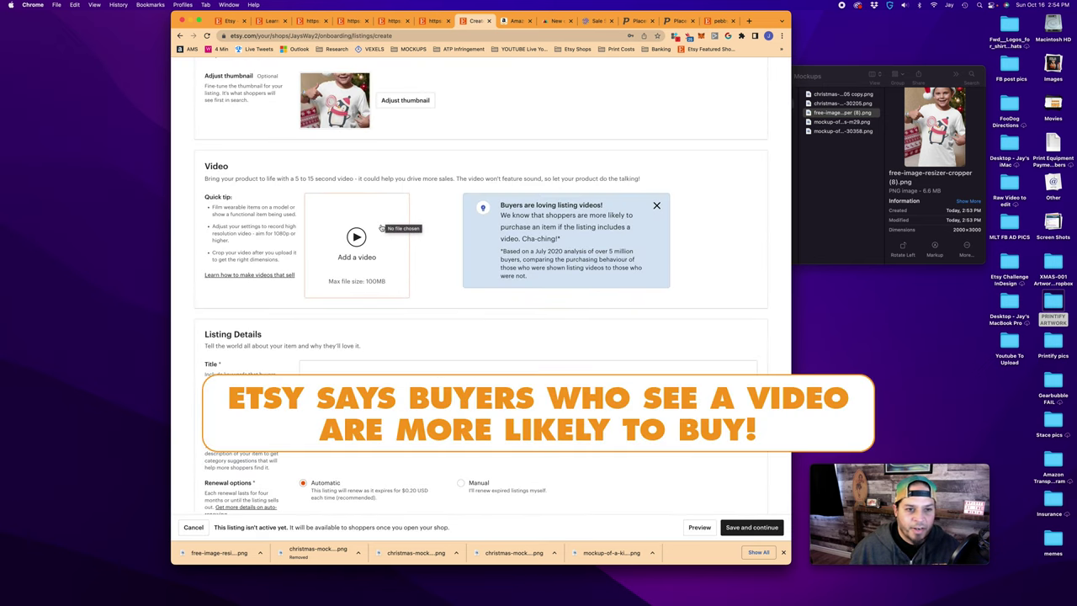
Open Placeit's Merch Videos page and scroll through the T-shirt video templates
left_click(676, 20)
mouse_move(232, 71)
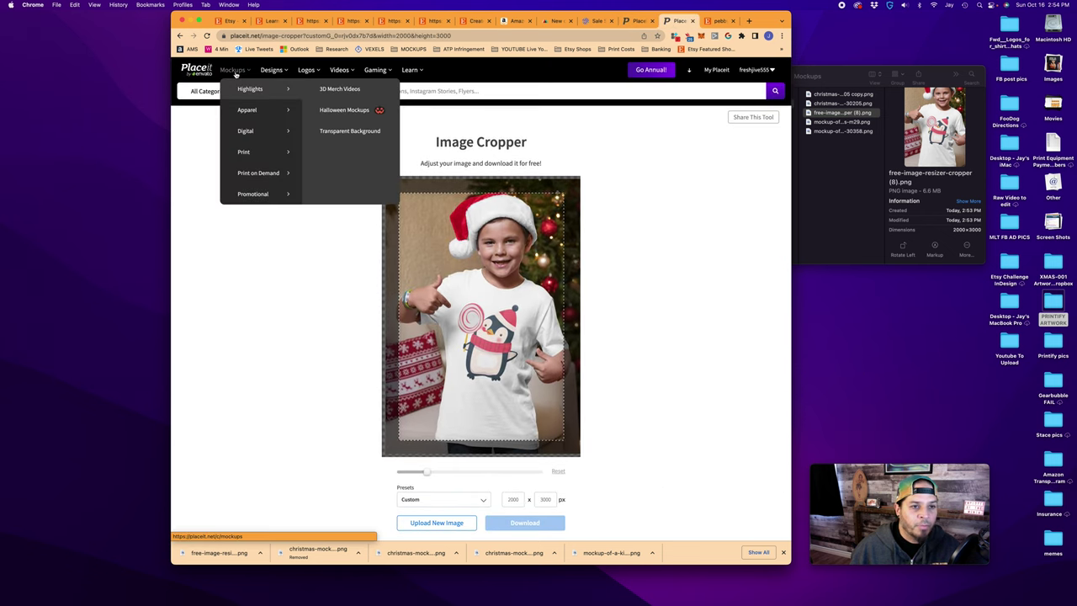
mouse_move(252, 110)
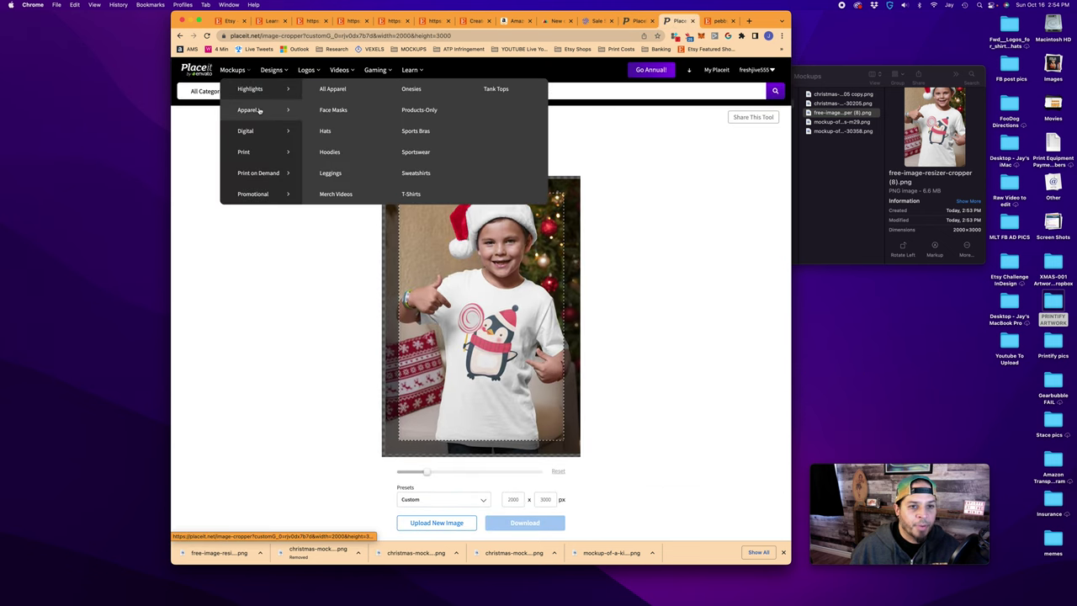
left_click(337, 194)
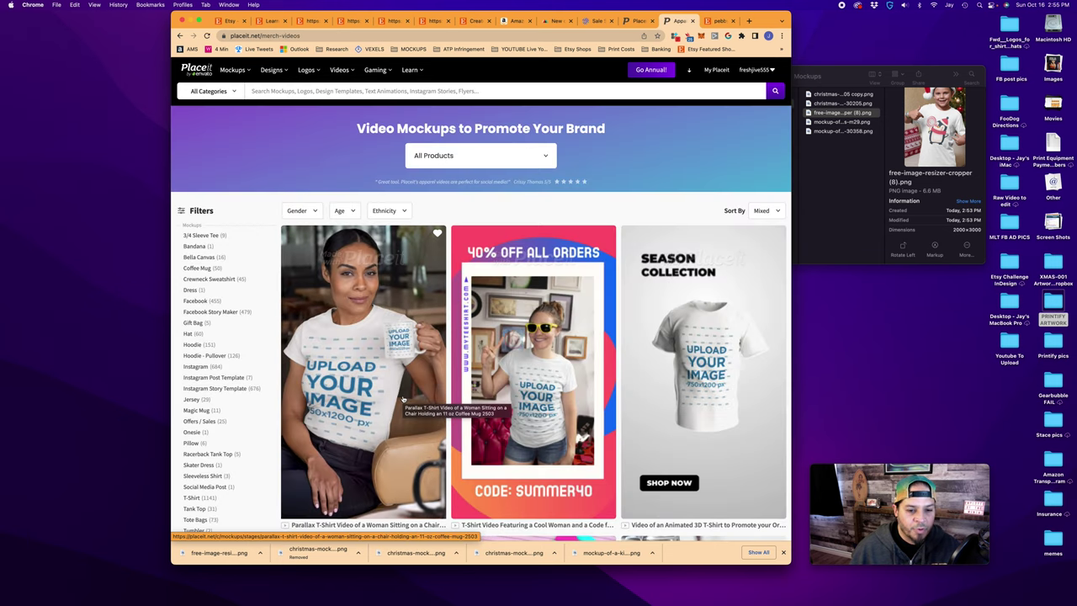
scroll(396, 406, "down", 3)
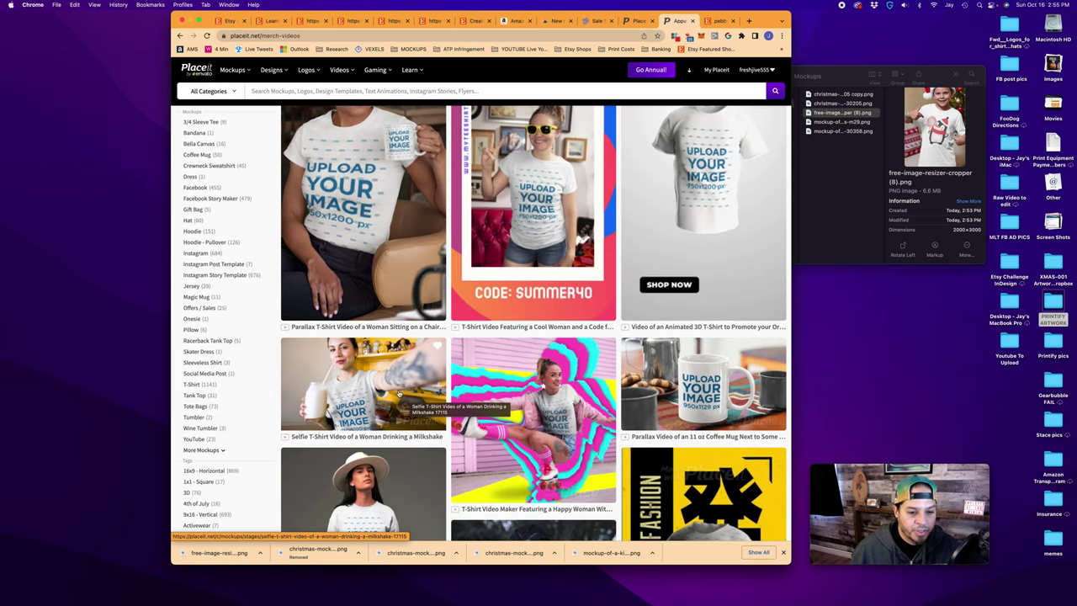
scroll(400, 394, "down", 1)
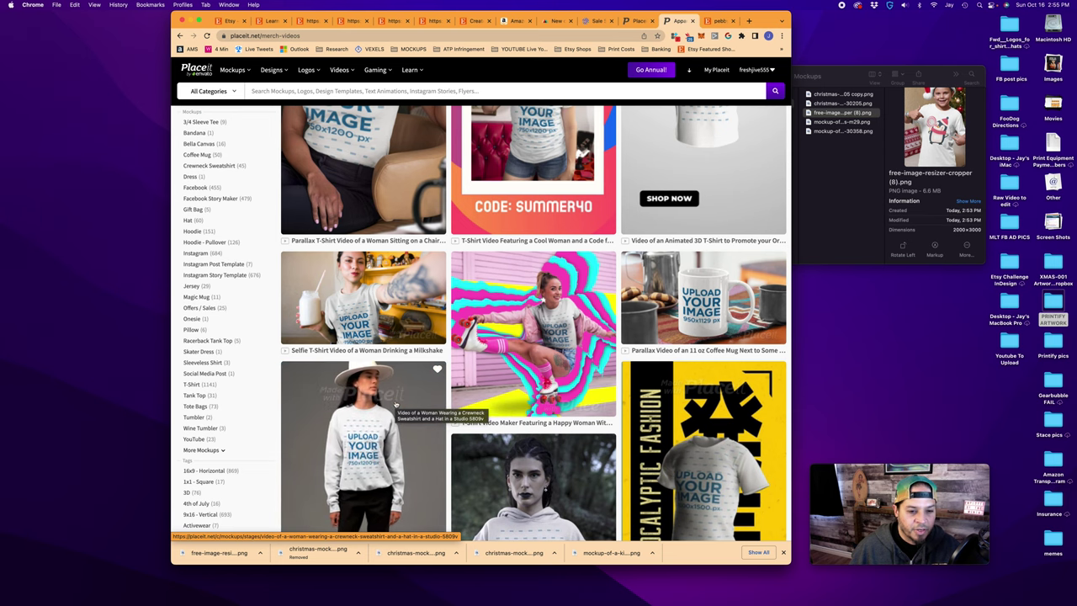
scroll(471, 404, "up", 3)
scroll(539, 402, "down", 2)
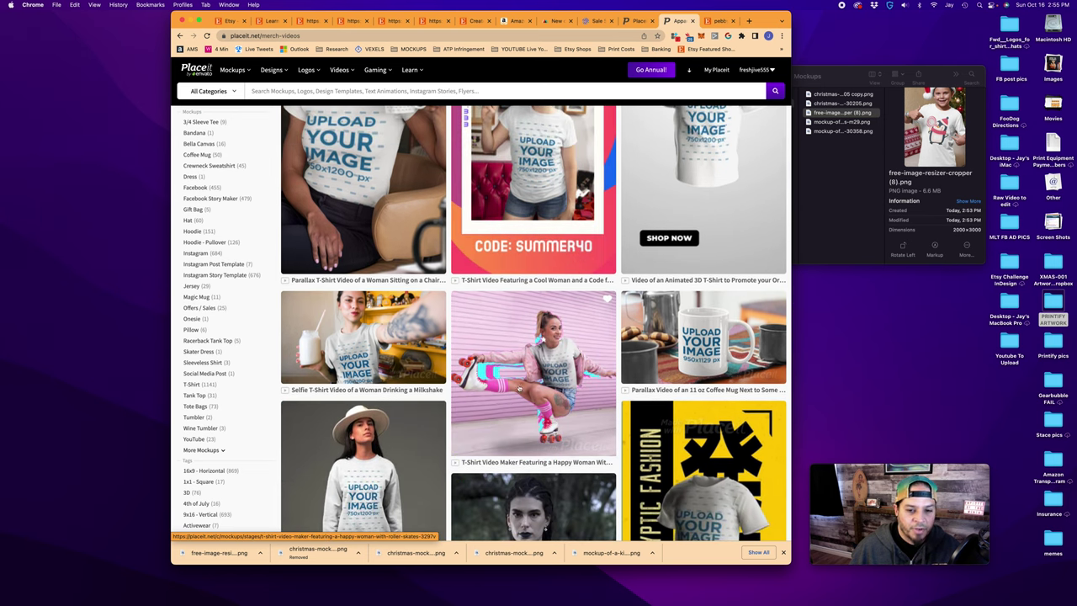
Paste 'Cute Kids Penguin Christmas Shirt, etc. etc..' into the Etsy listing's Title field
key("super+7")
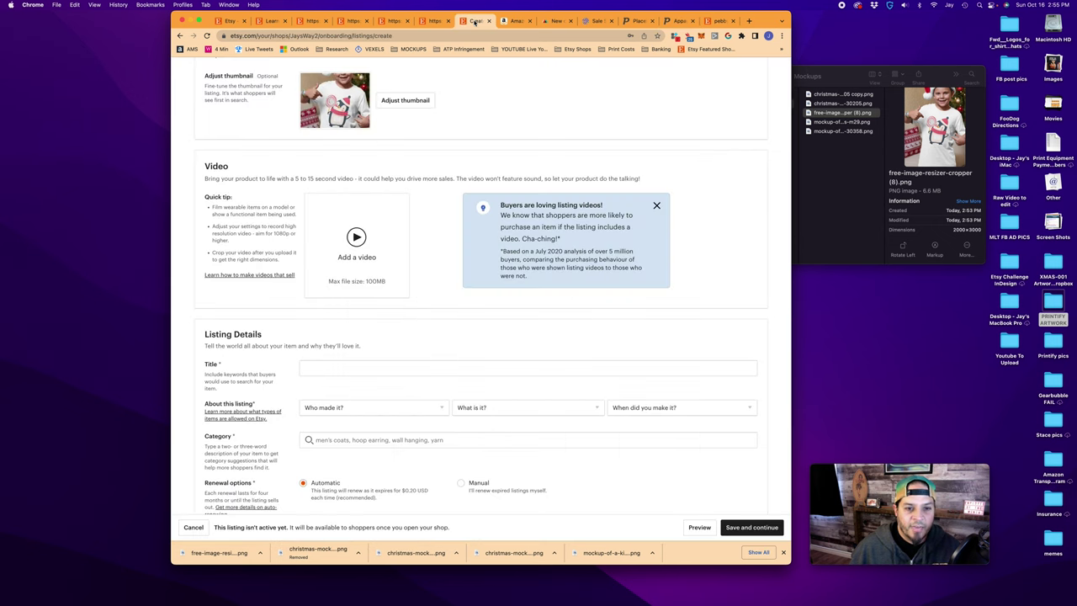
scroll(457, 284, "down", 1)
left_click_drag(530, 213, 634, 213)
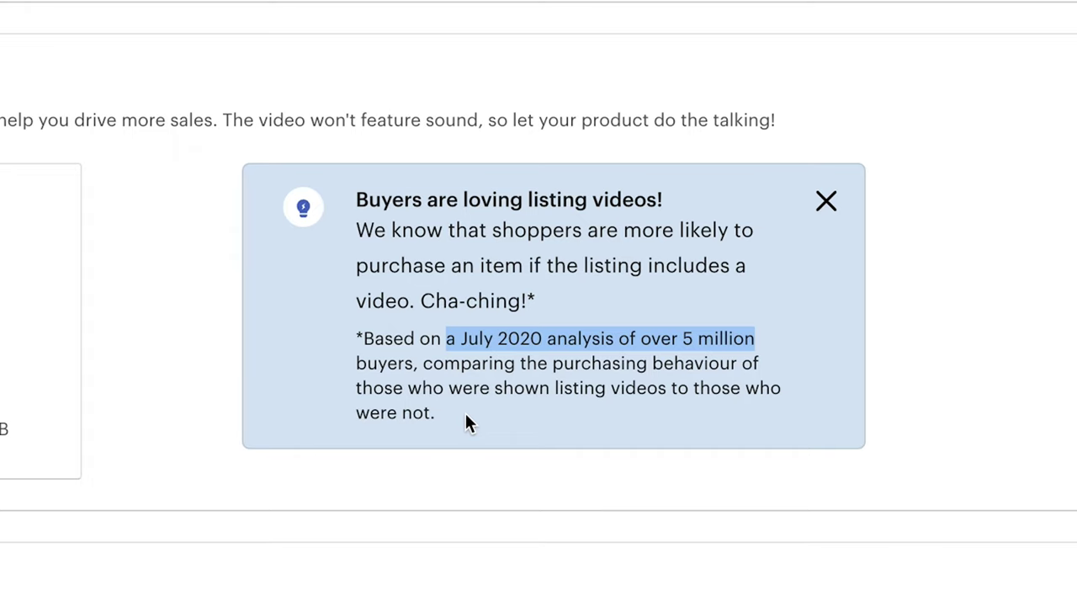
left_click(481, 403)
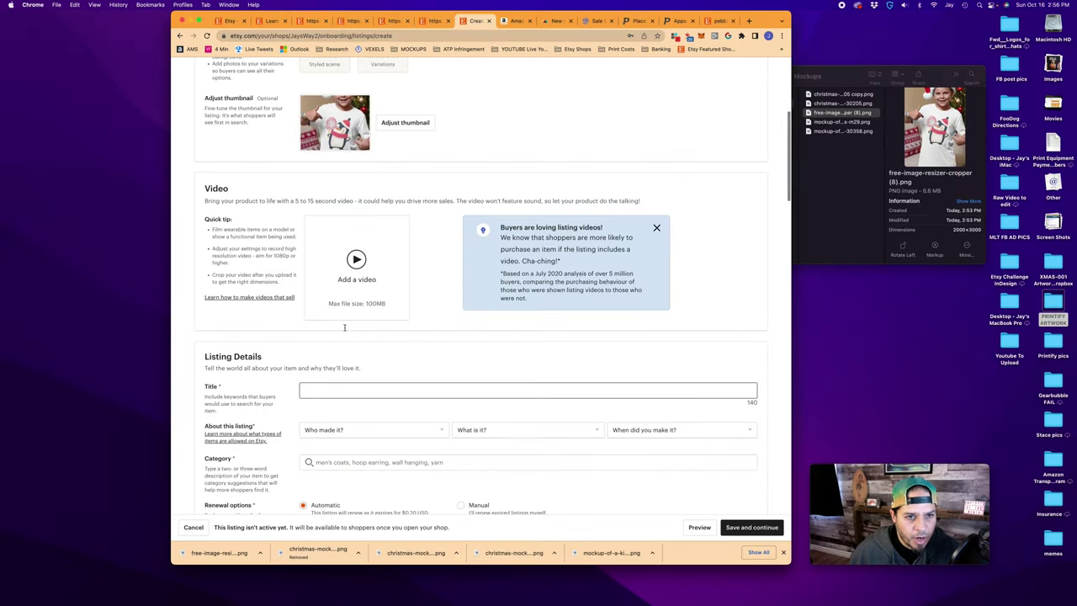
scroll(344, 328, "down", 1)
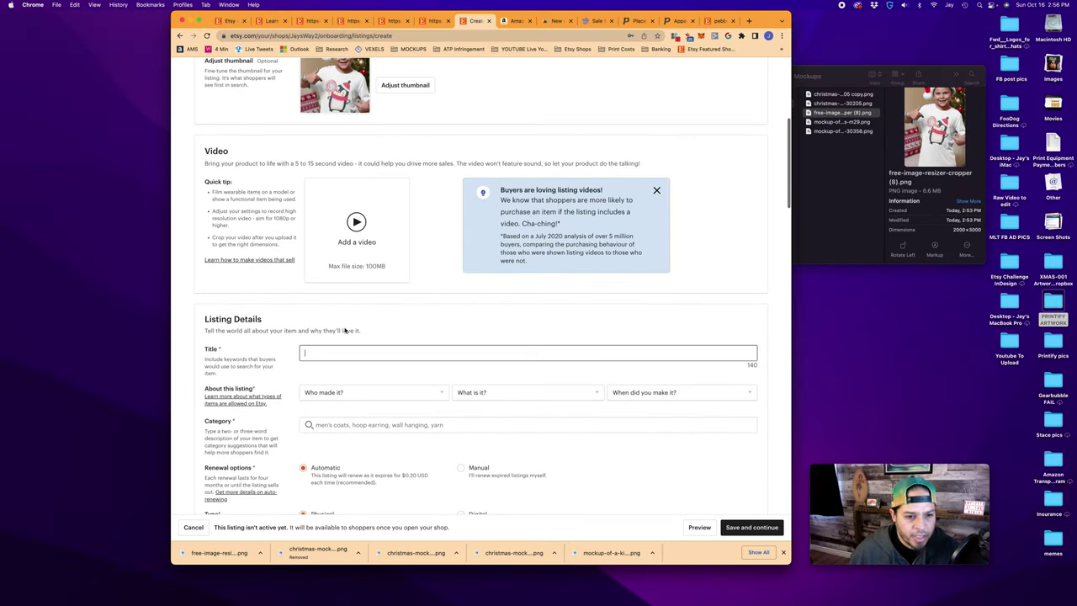
type("Cute Kids Penguin Christmas Shirt")
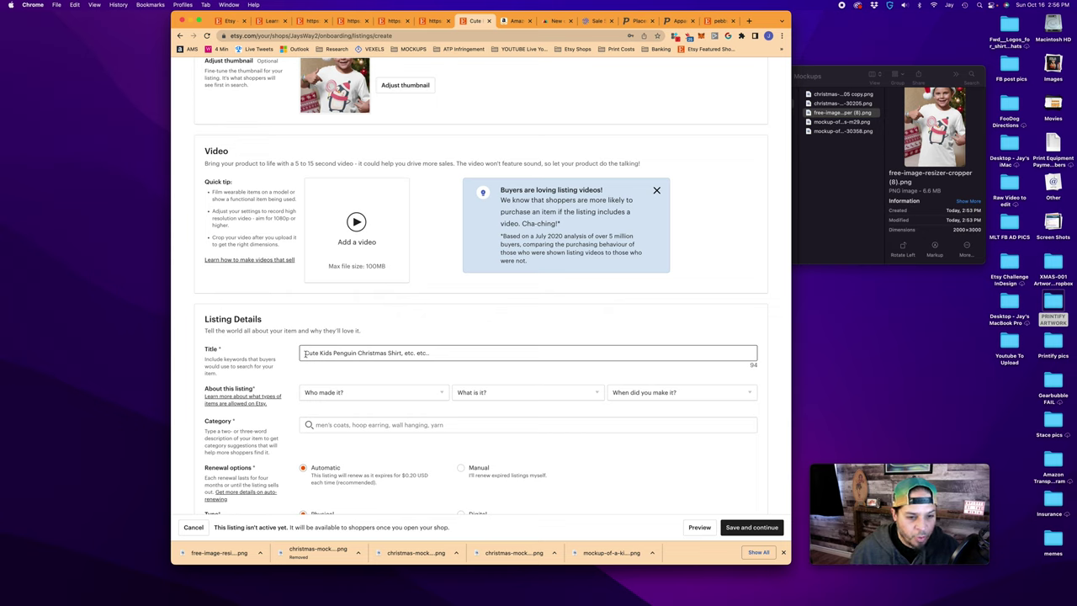
left_click_drag(305, 353, 377, 353)
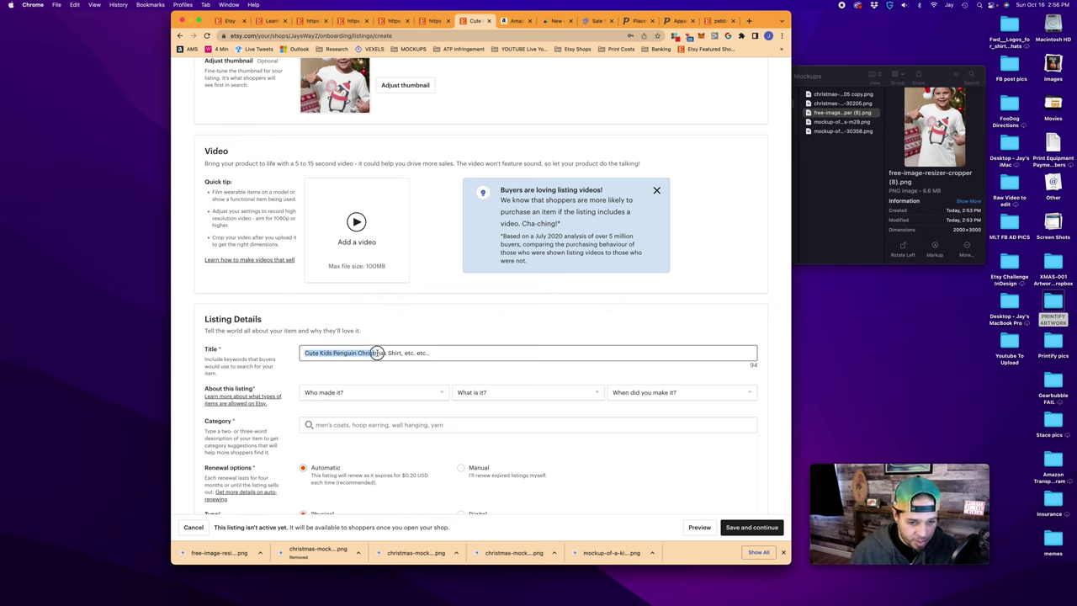
left_click(403, 353)
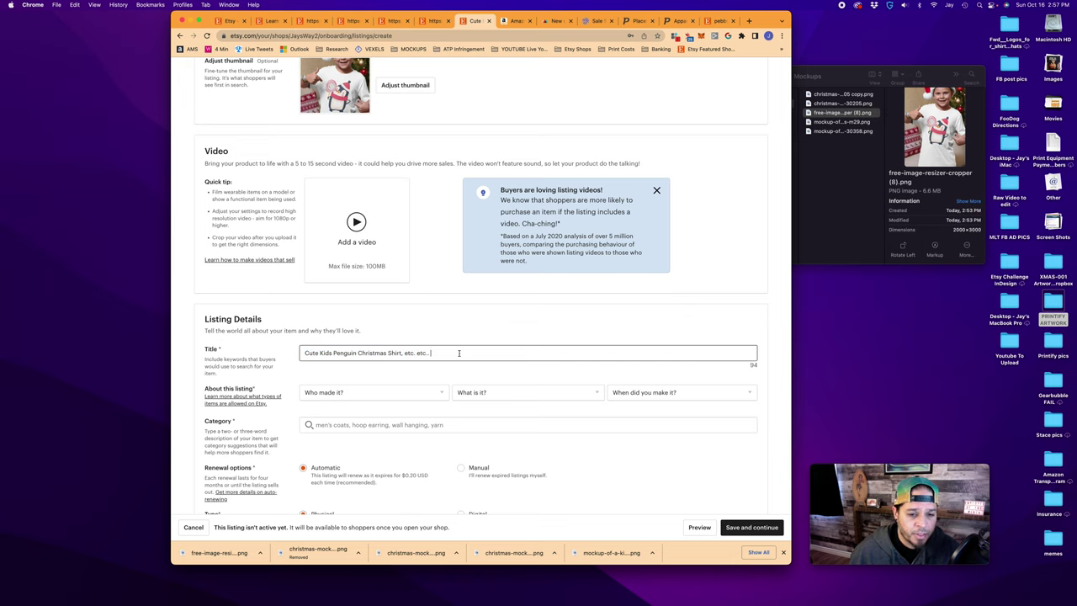
scroll(440, 339, "down", 5)
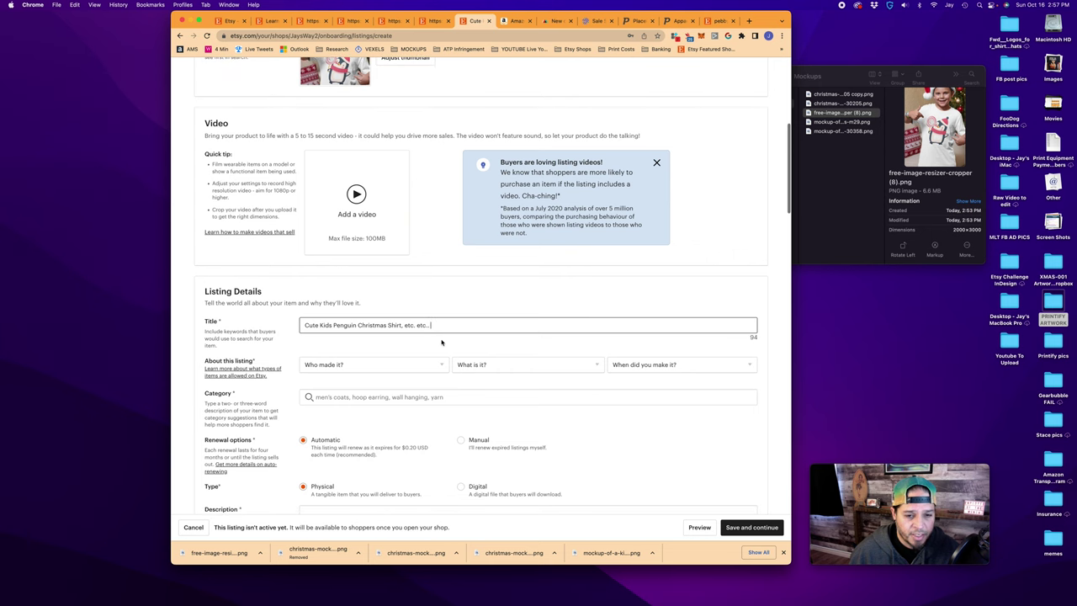
left_click(359, 277)
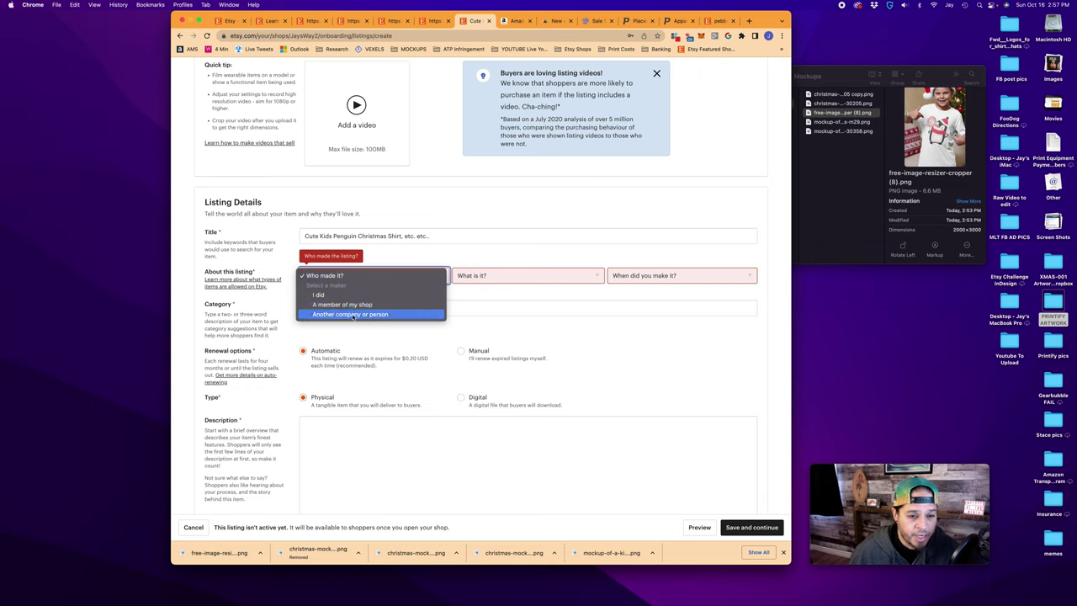
Mark the listing as made by another company, a finished product, made to order
left_click(351, 315)
left_click(526, 276)
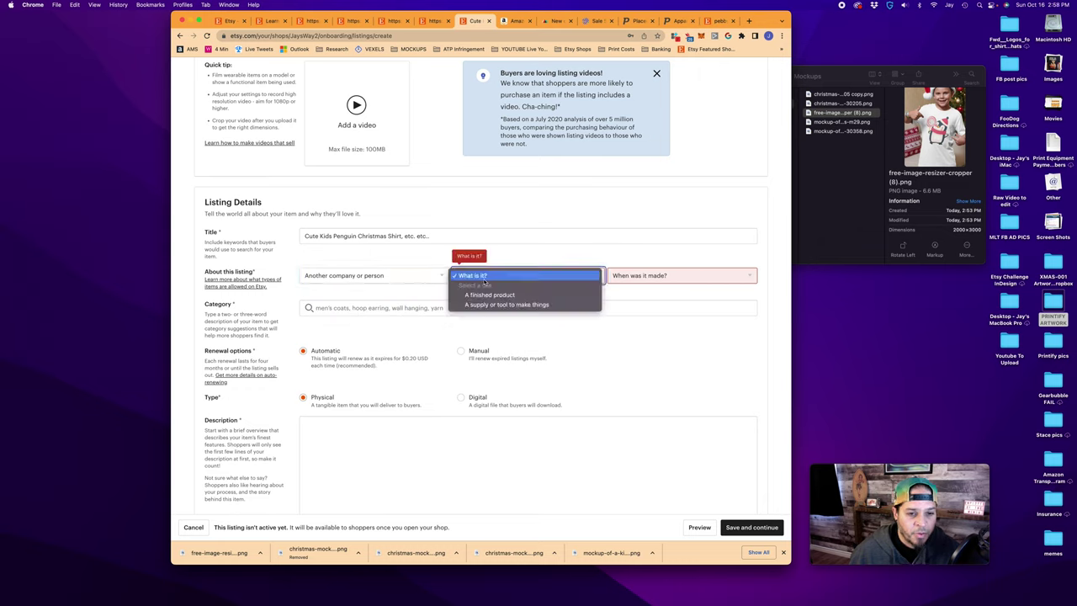
left_click(539, 294)
left_click(655, 275)
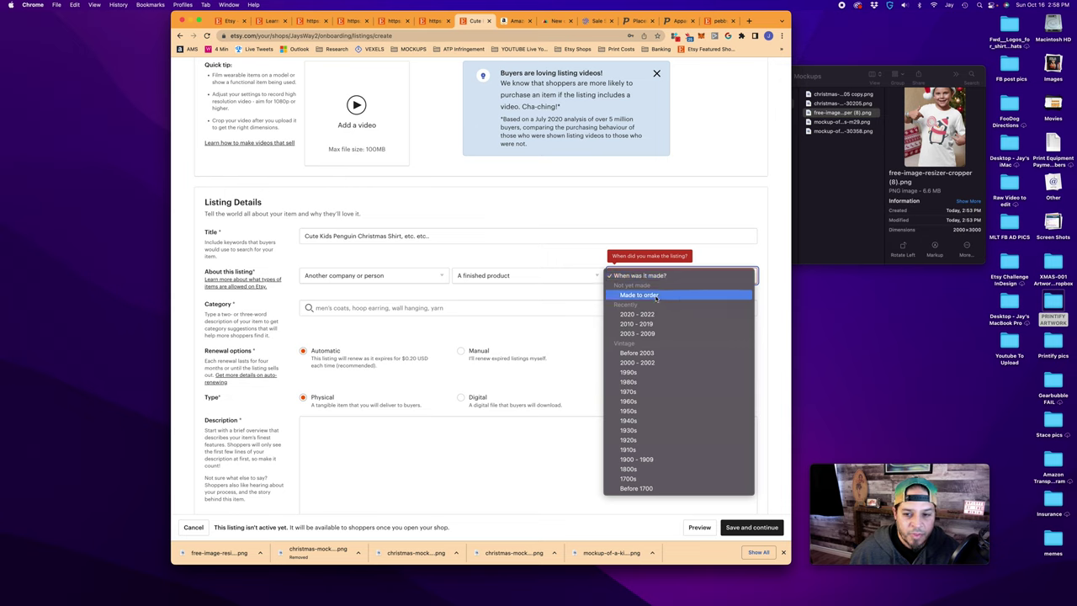
left_click(655, 296)
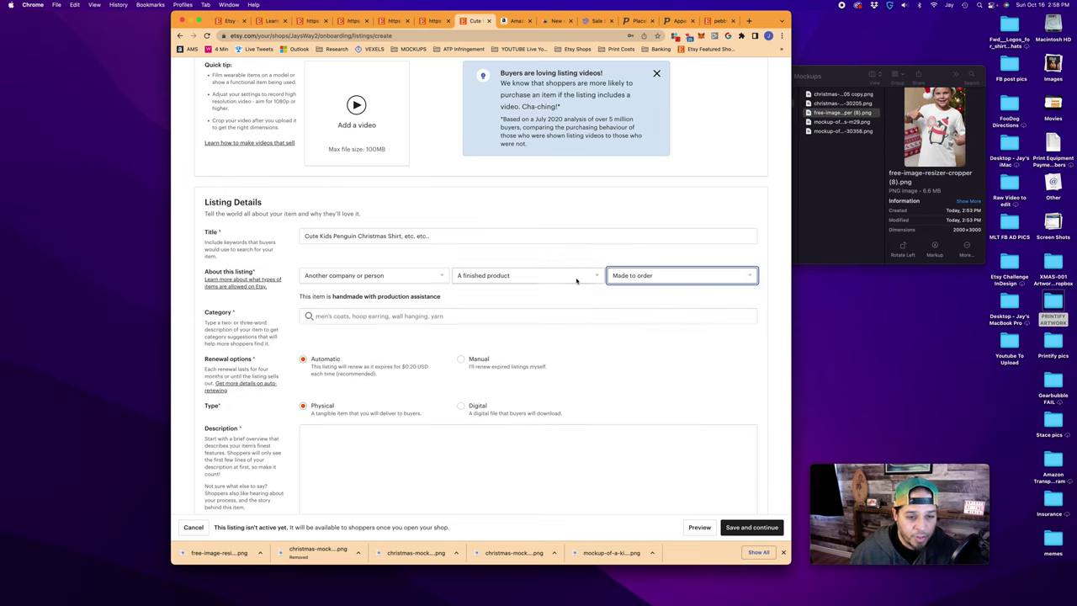
Set the listing category to Clothing > T-shirts
left_click(324, 316)
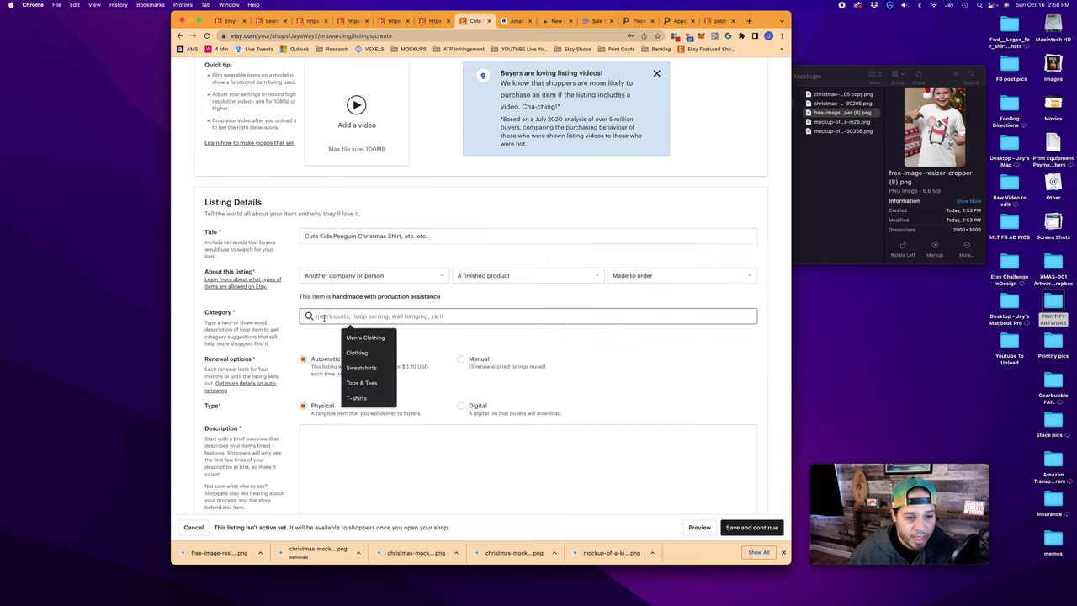
left_click(348, 354)
left_click(348, 332)
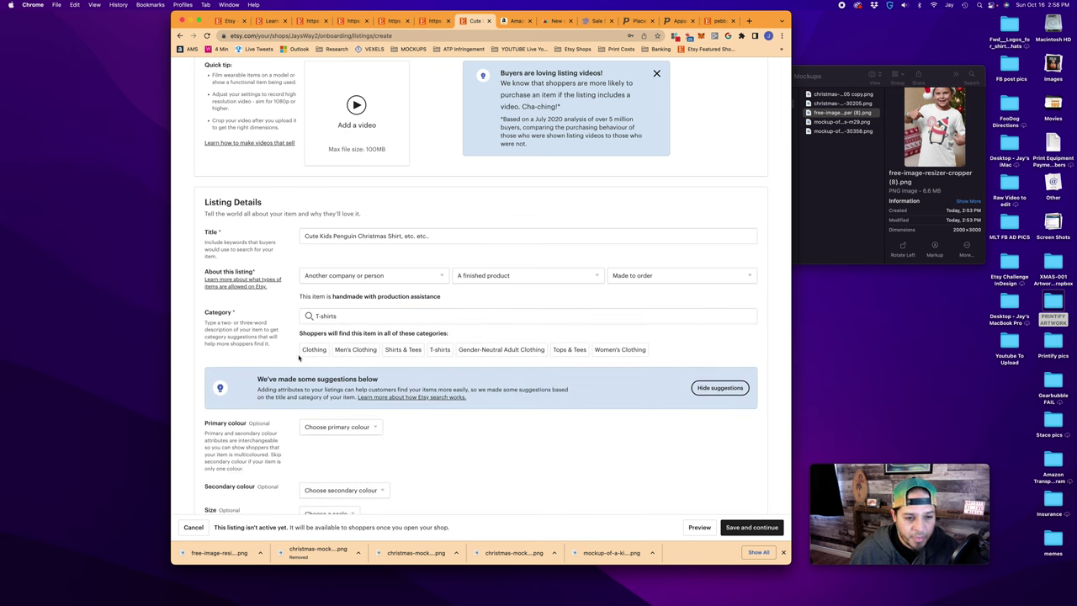
left_click_drag(299, 333, 463, 336)
left_click(465, 337)
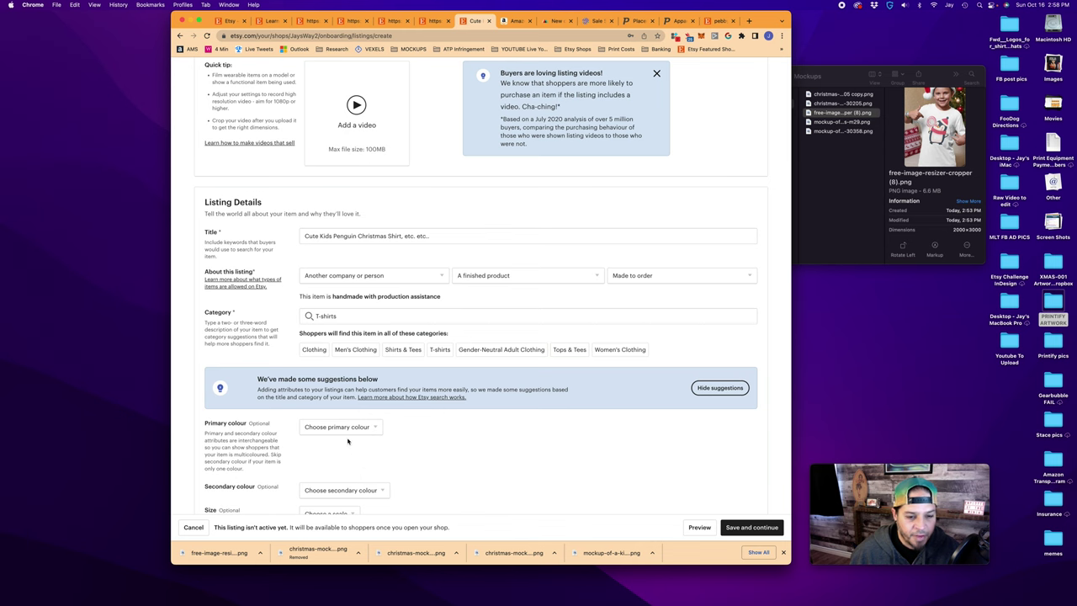
Set primary colour to White and secondary colour to 'I offer more than one'
left_click(371, 427)
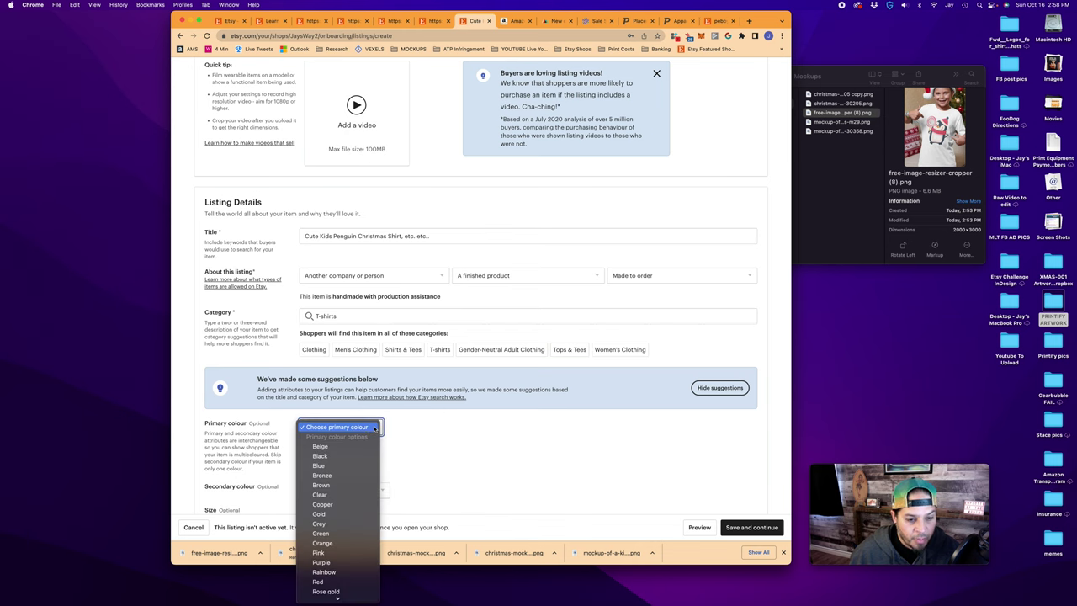
left_click(336, 553)
scroll(336, 421, "down", 3)
left_click(380, 388)
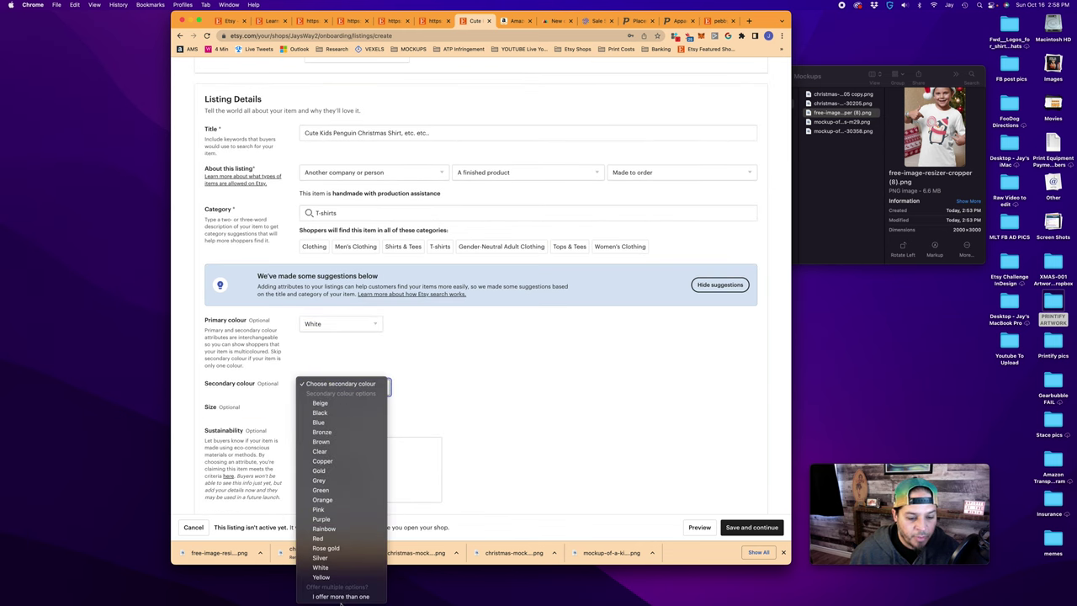
left_click(341, 592)
left_click(349, 403)
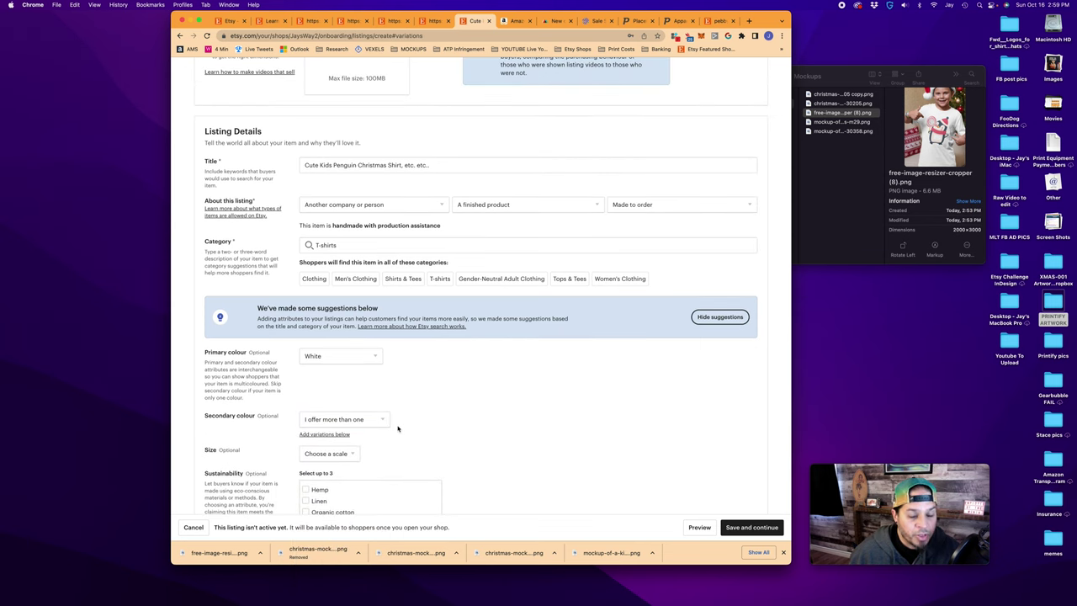
scroll(401, 454, "down", 5)
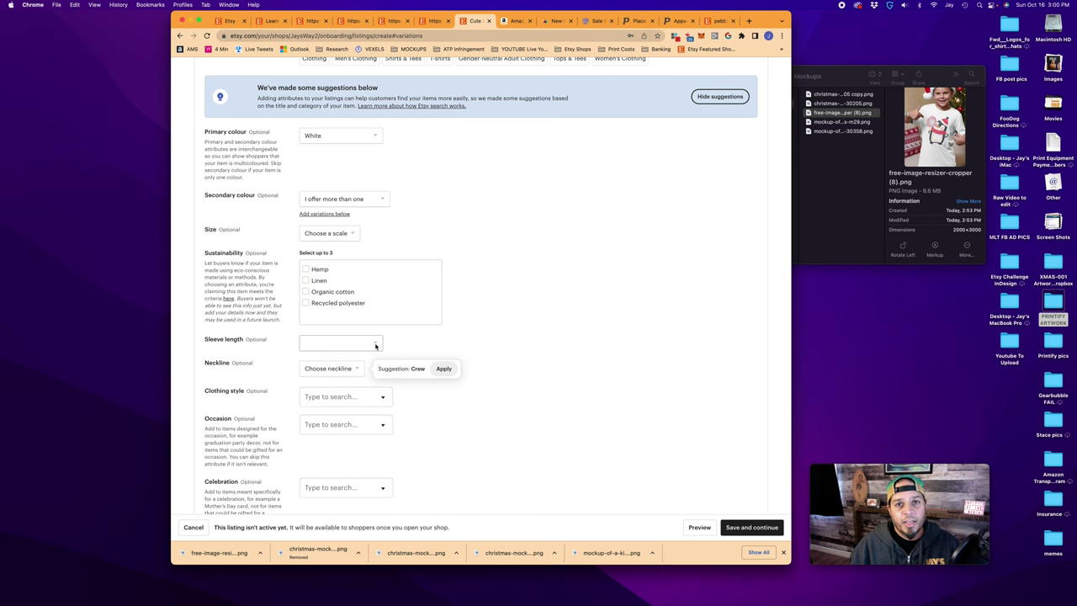
Choose Short sleeve and the suggested Crew neckline, leaving clothing style unset
left_click(376, 345)
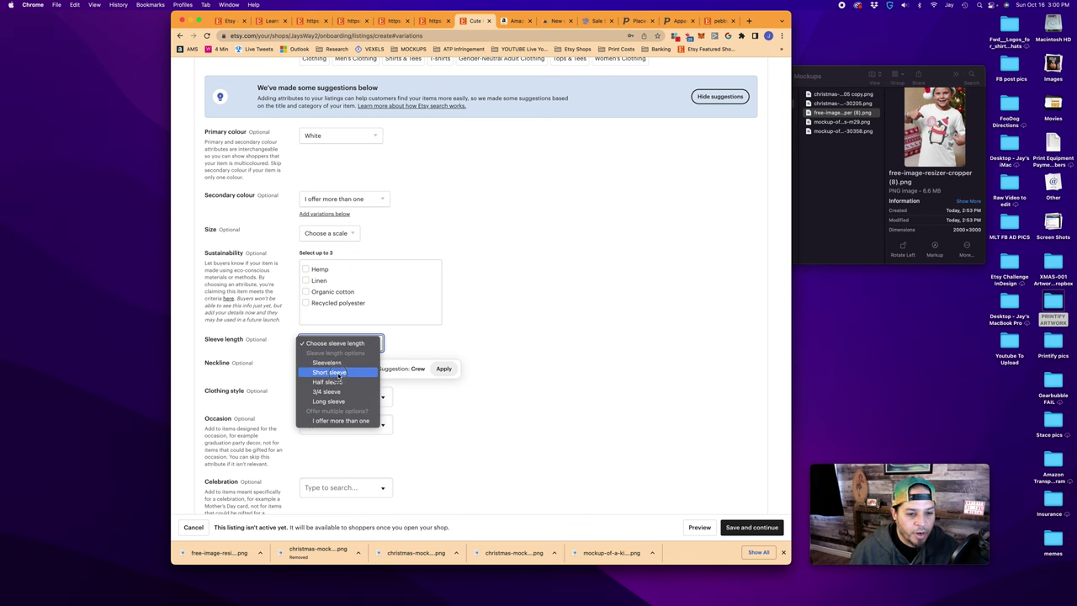
left_click(341, 374)
left_click(443, 368)
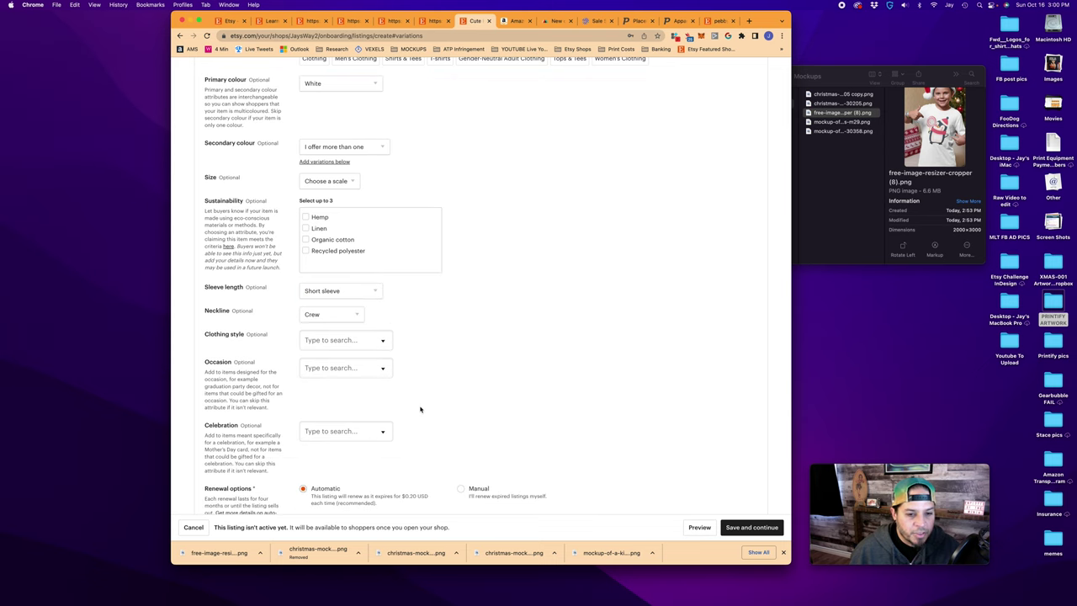
left_click(382, 342)
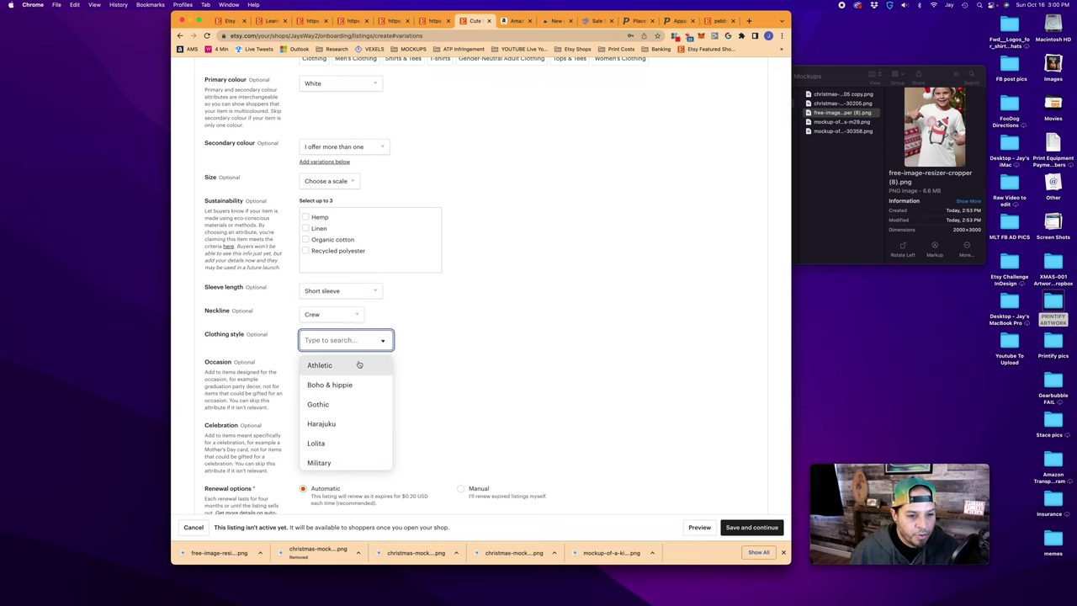
scroll(341, 370, "down", 1)
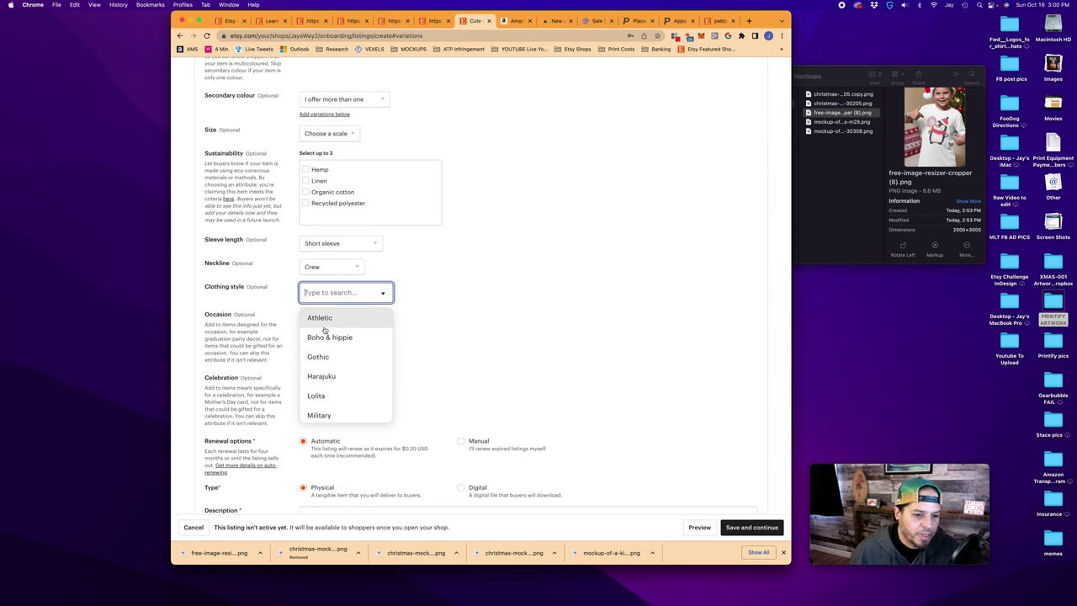
left_click(412, 345)
scroll(337, 342, "down", 1)
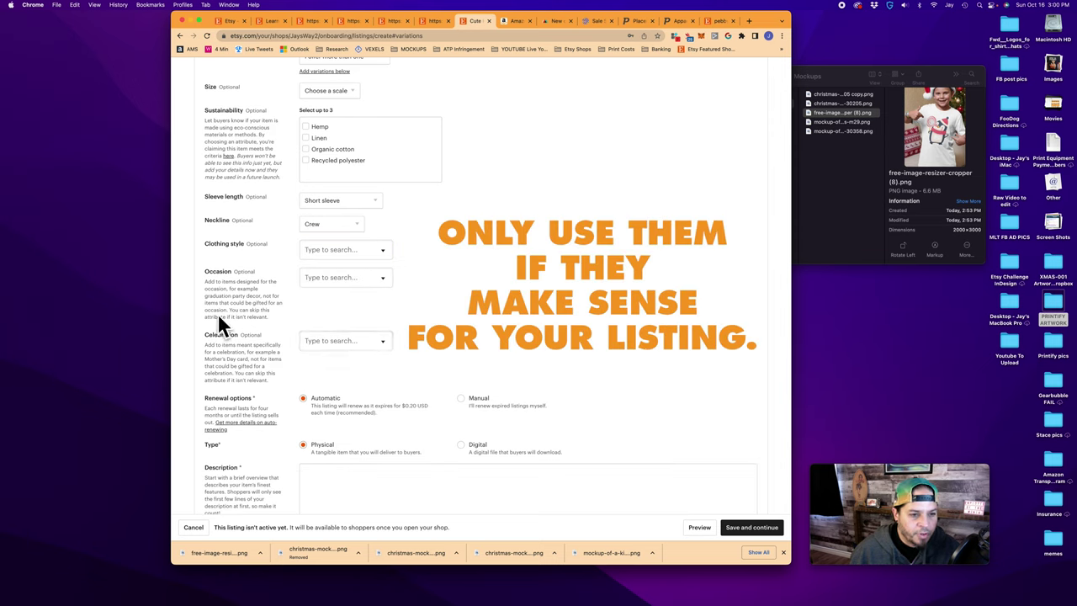
Set the celebration attribute to Christmas
left_click(375, 344)
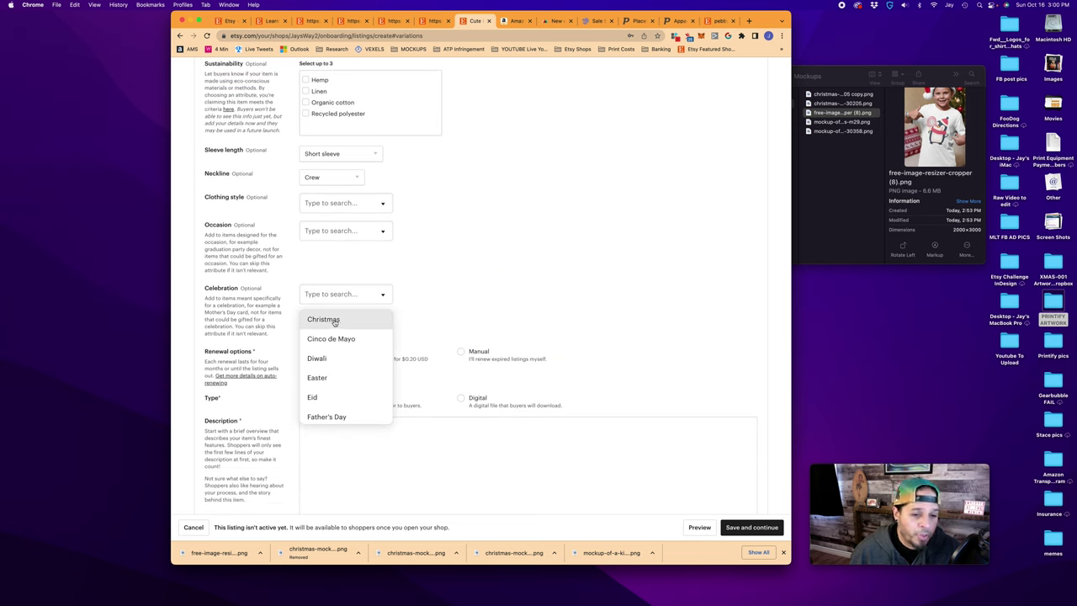
left_click(334, 321)
scroll(407, 326, "down", 1)
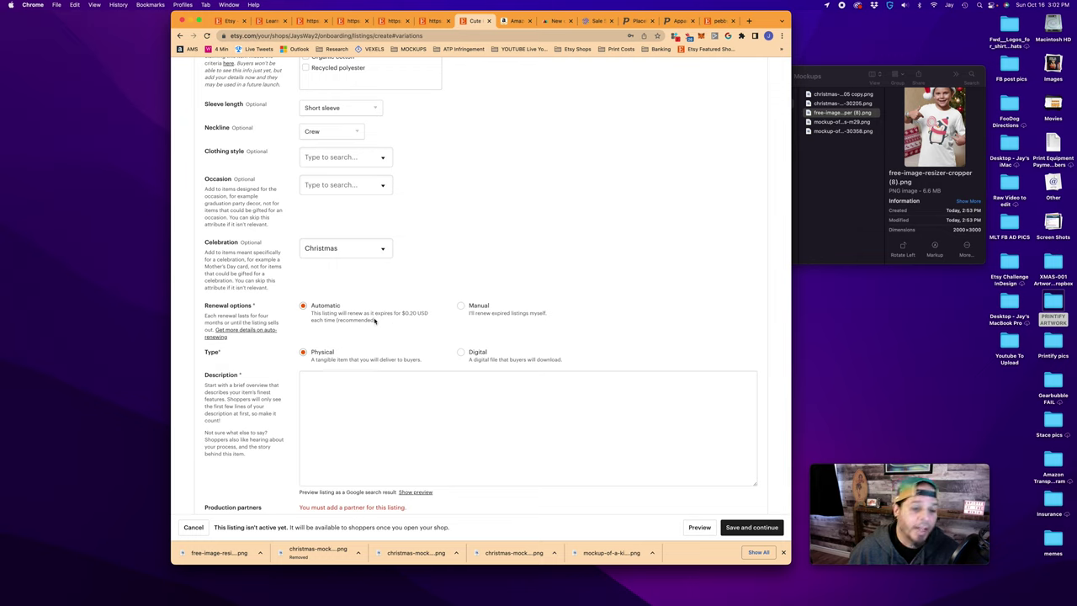
scroll(272, 275, "down", 2)
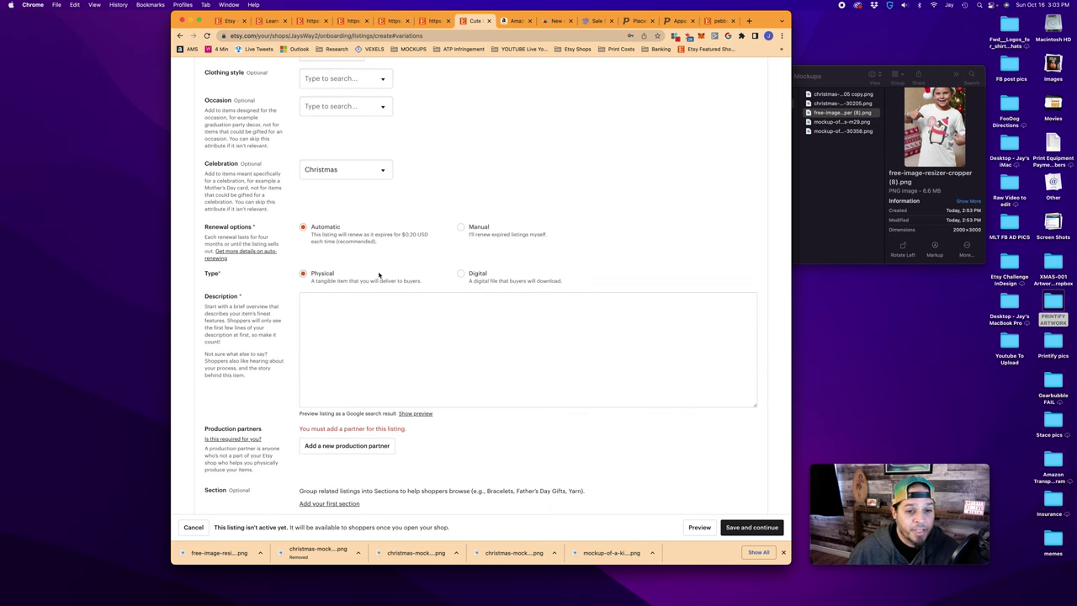
Write the description beginning 'Got the cutest kid on the planet? Get them'
scroll(348, 291, "down", 2)
left_click(311, 301)
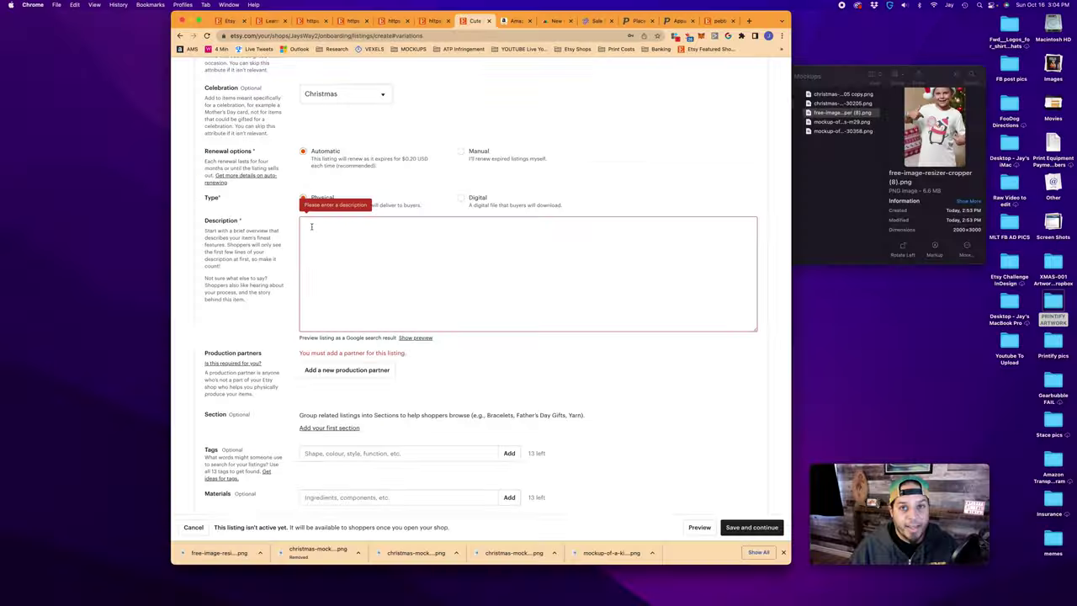
type("Got the cutest kid on the planet? Get them this Cute Penguin Tee this Christmas!")
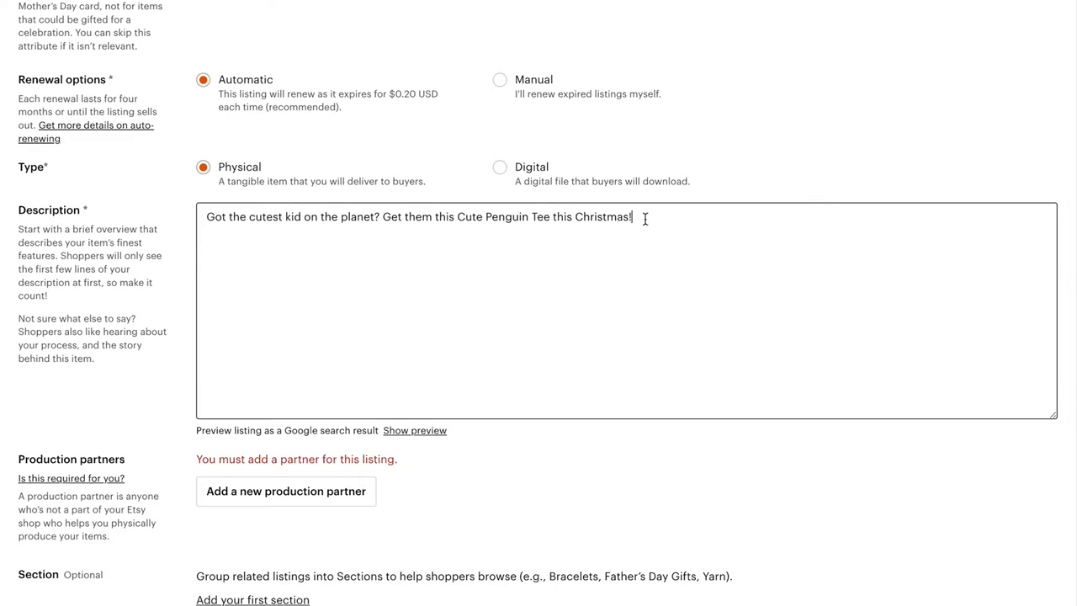
scroll(475, 354, "up", 1)
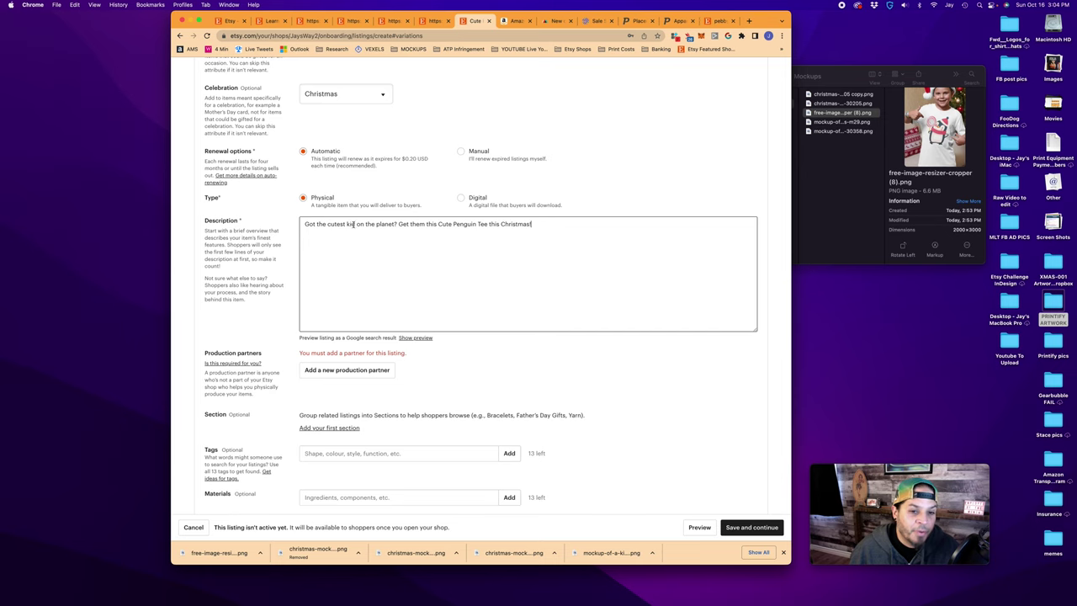
scroll(239, 293, "up", 1)
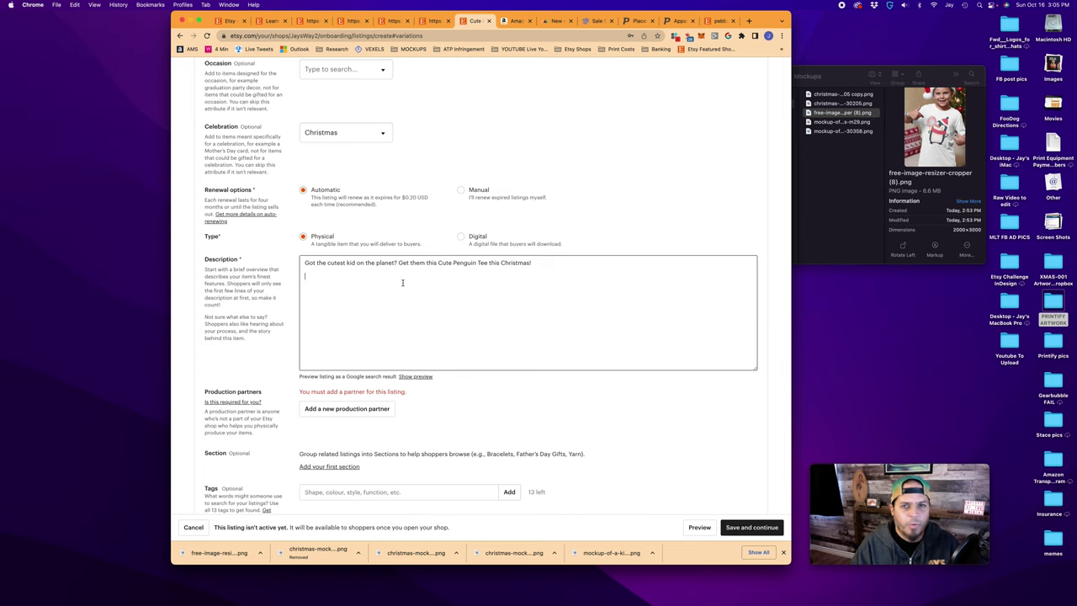
left_click_drag(301, 376, 417, 378)
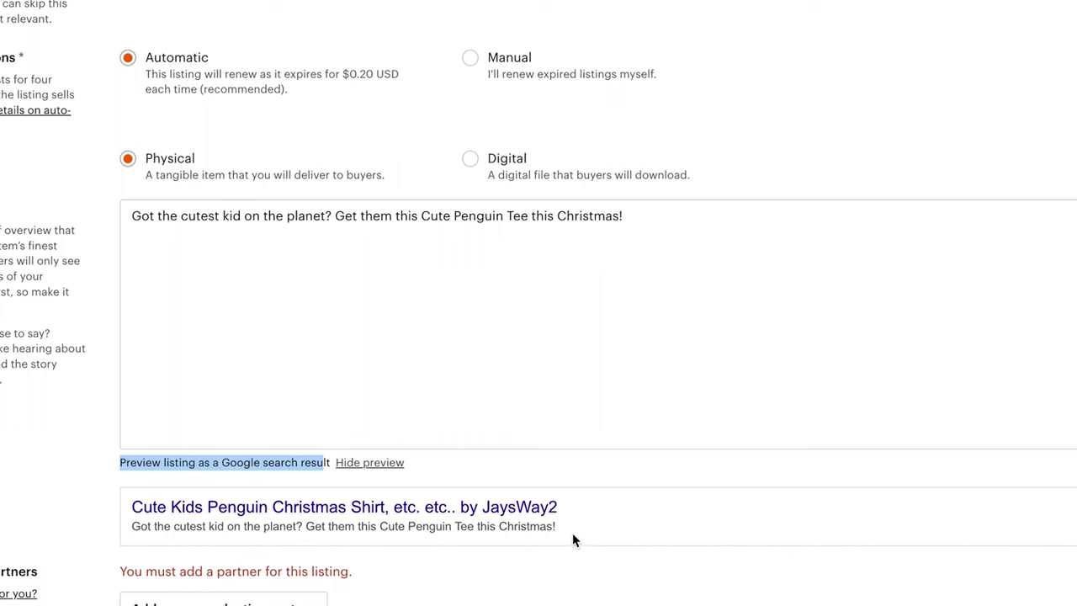
Review the description's Google search preview, then start adding a new production partner
left_click(534, 339)
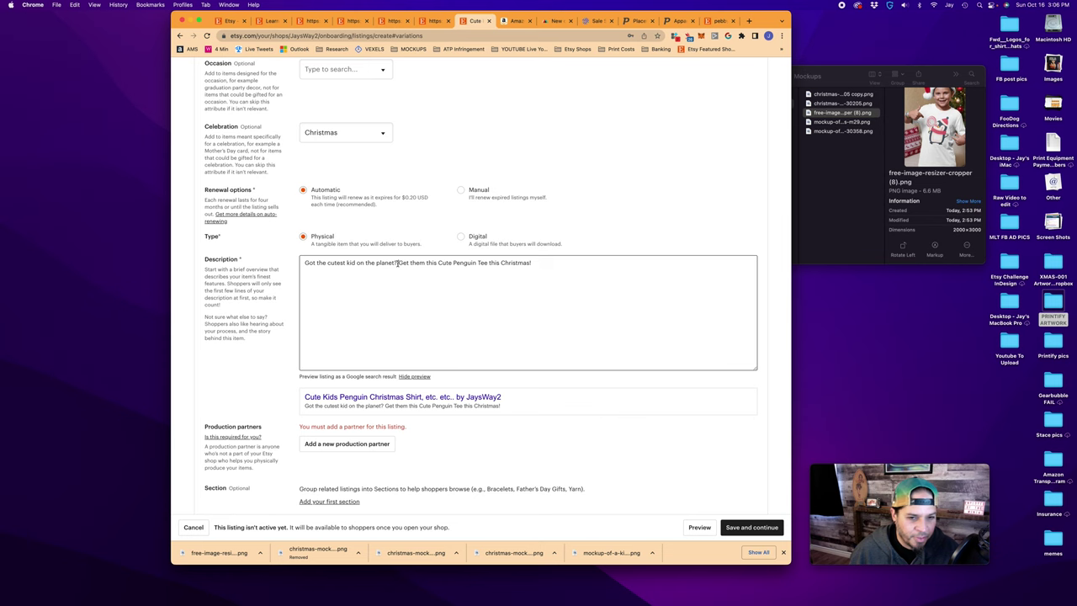
left_click_drag(398, 263, 530, 263)
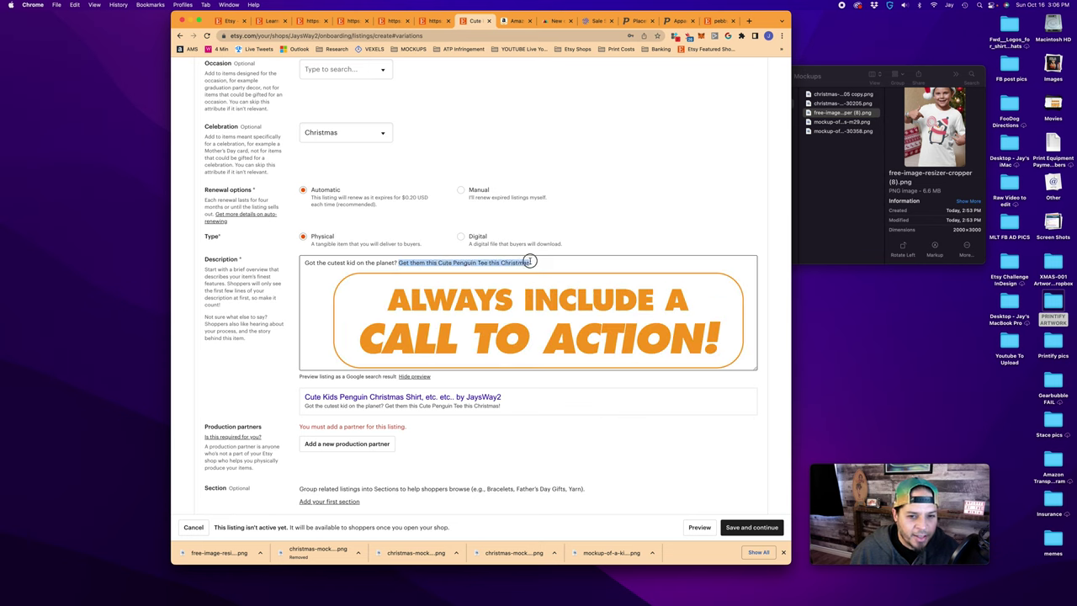
left_click(530, 263)
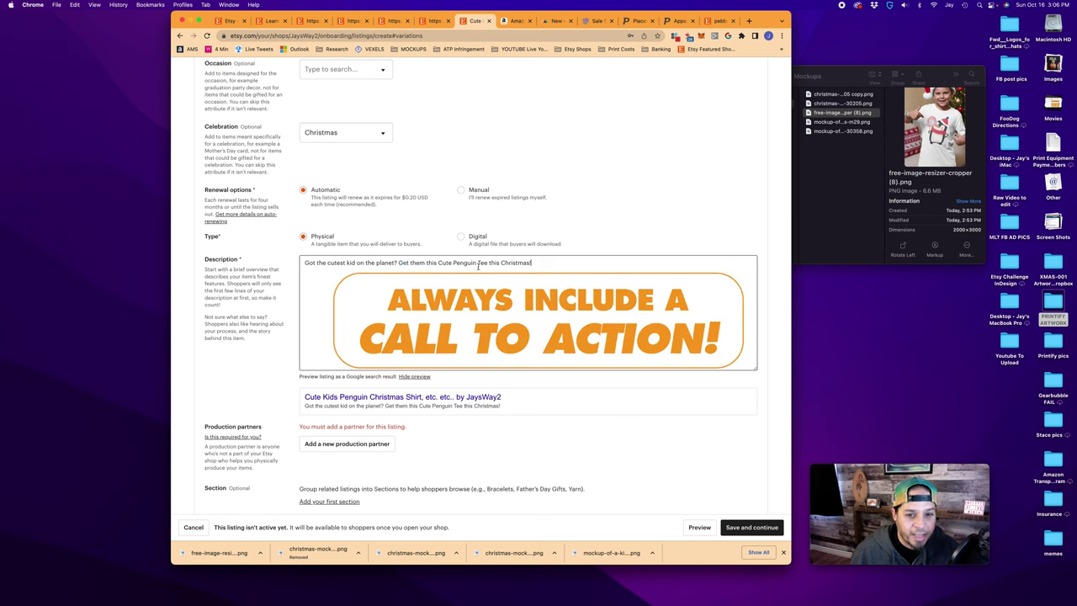
left_click_drag(305, 263, 399, 264)
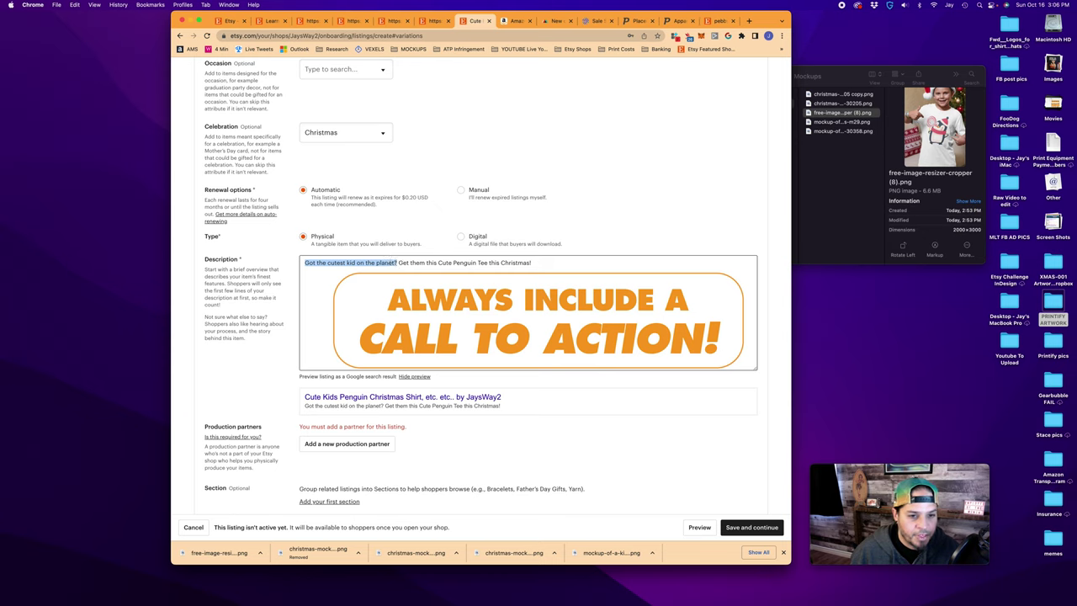
left_click(399, 263)
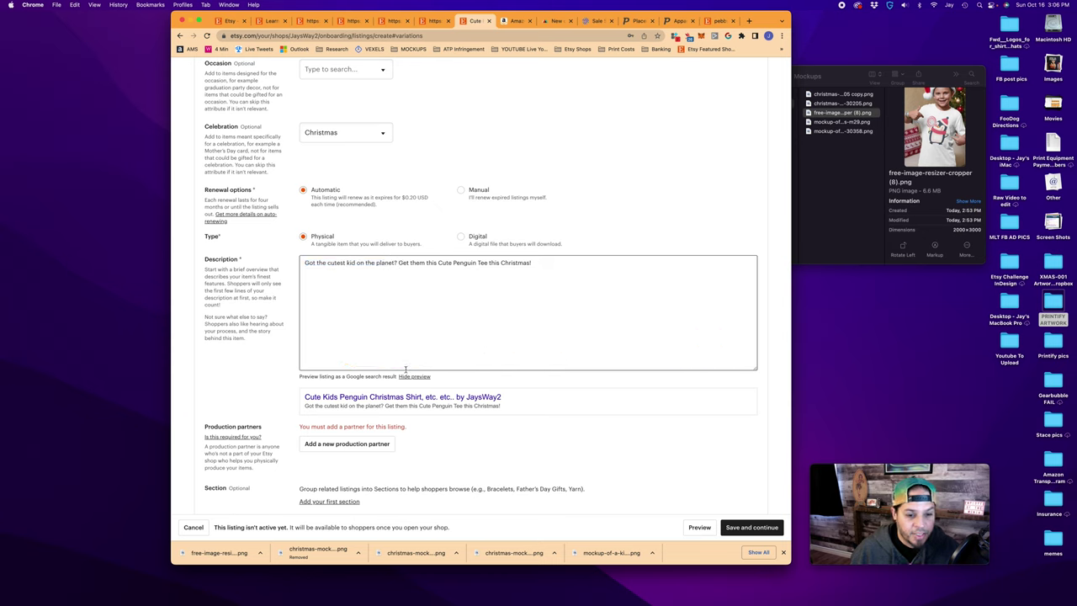
scroll(416, 413, "down", 3)
left_click(333, 353)
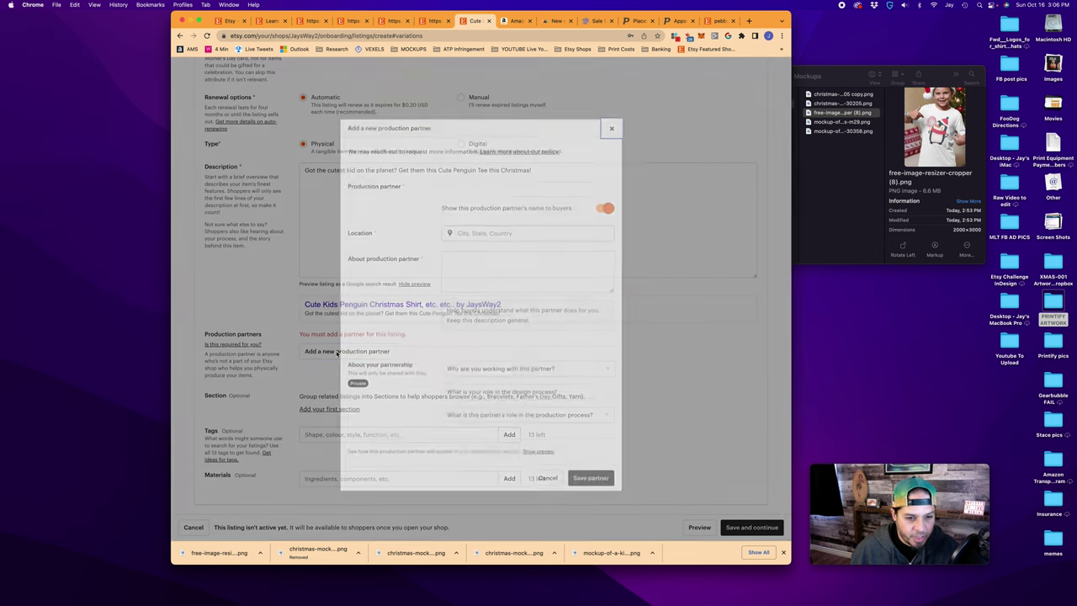
Enter Printify as partner, titled A Local Print Shop in San Francisco, with a short USA-printer description
left_click(450, 187)
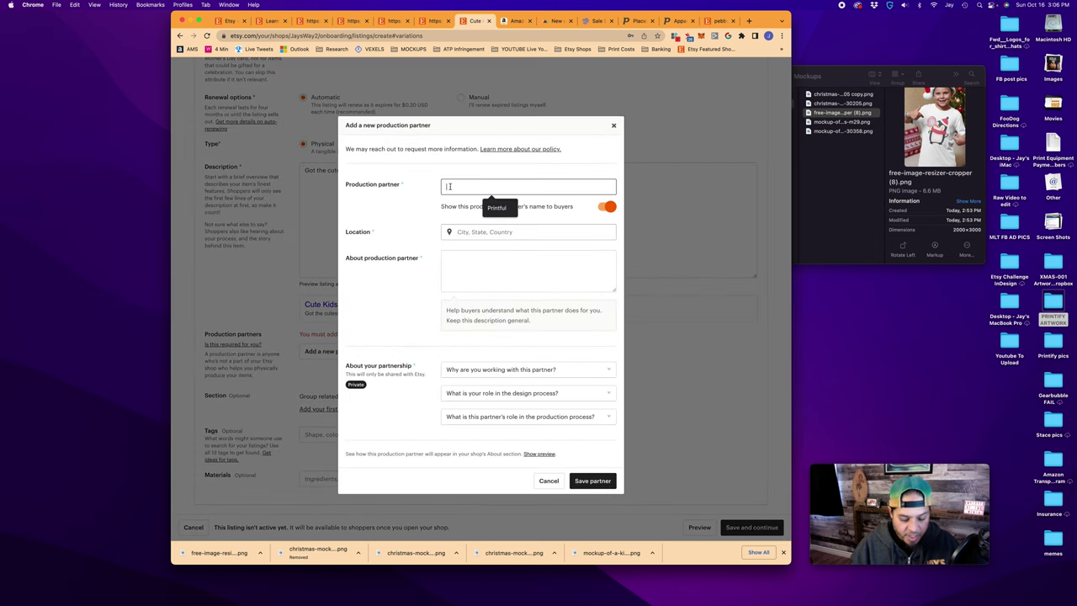
type("Printify")
key("Return")
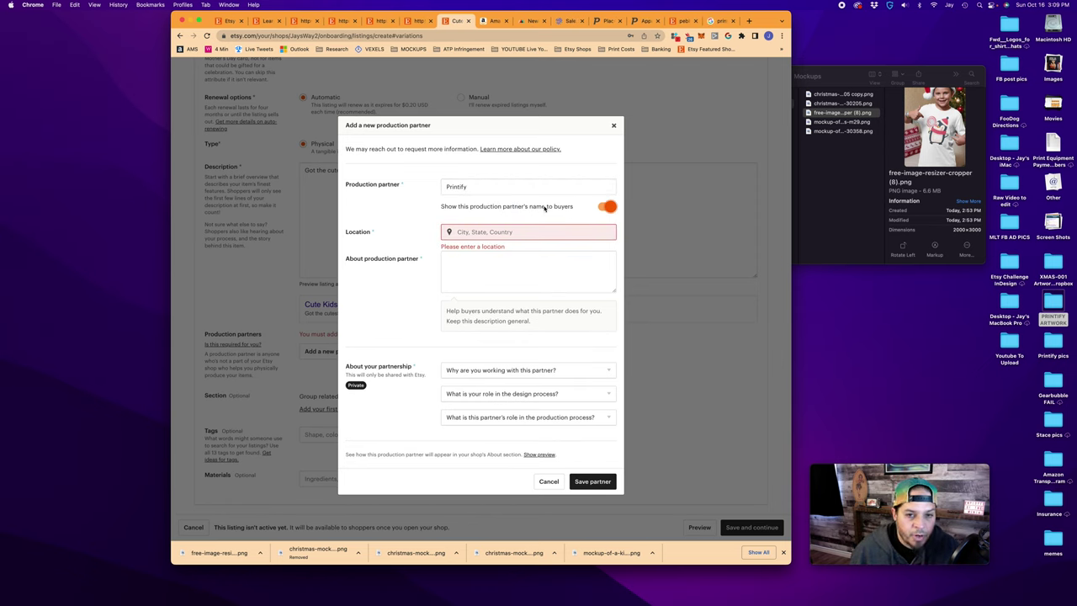
left_click(602, 207)
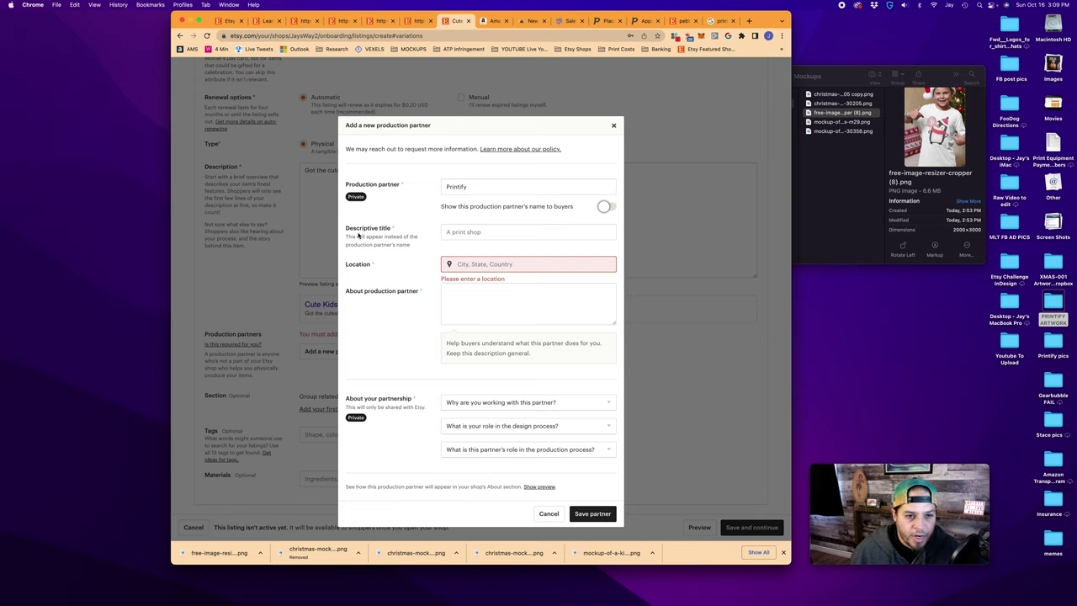
left_click(421, 244)
type("A Local Print Shop")
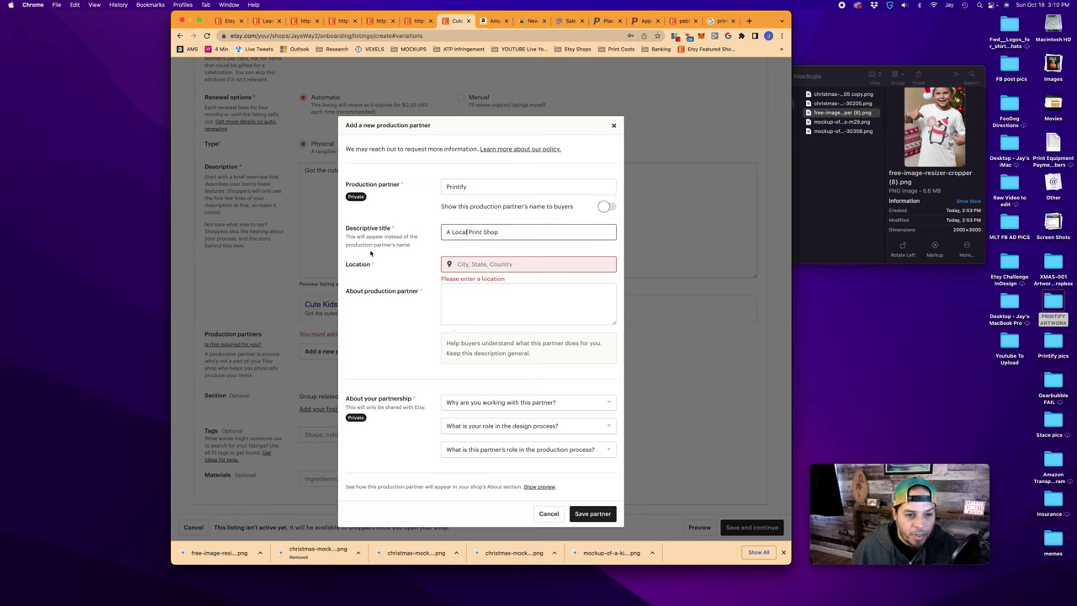
left_click(467, 266)
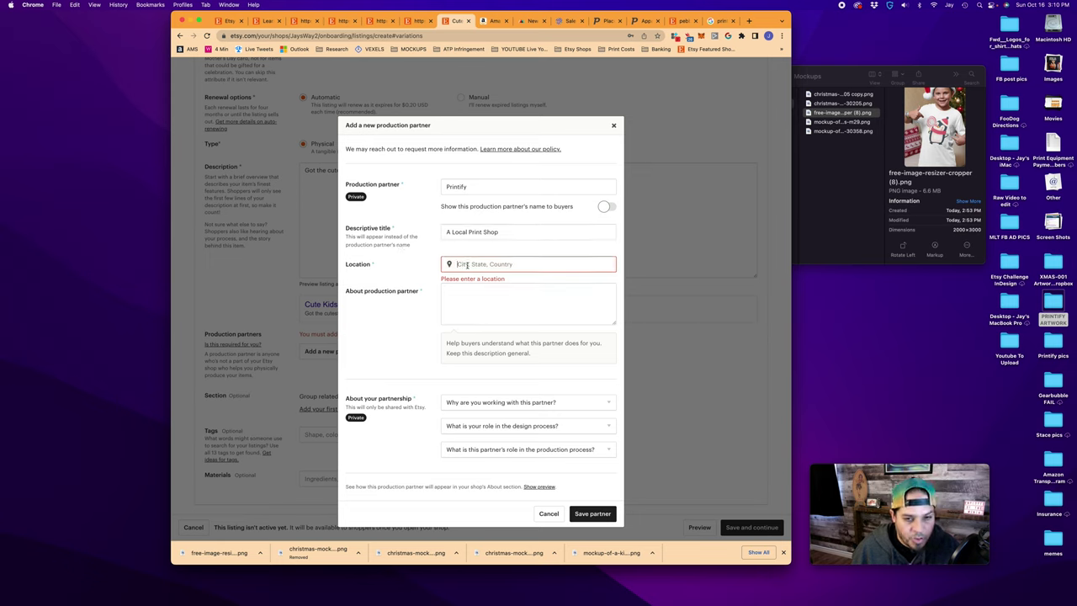
type("San Francisco, California, United States Of America")
left_click(365, 291)
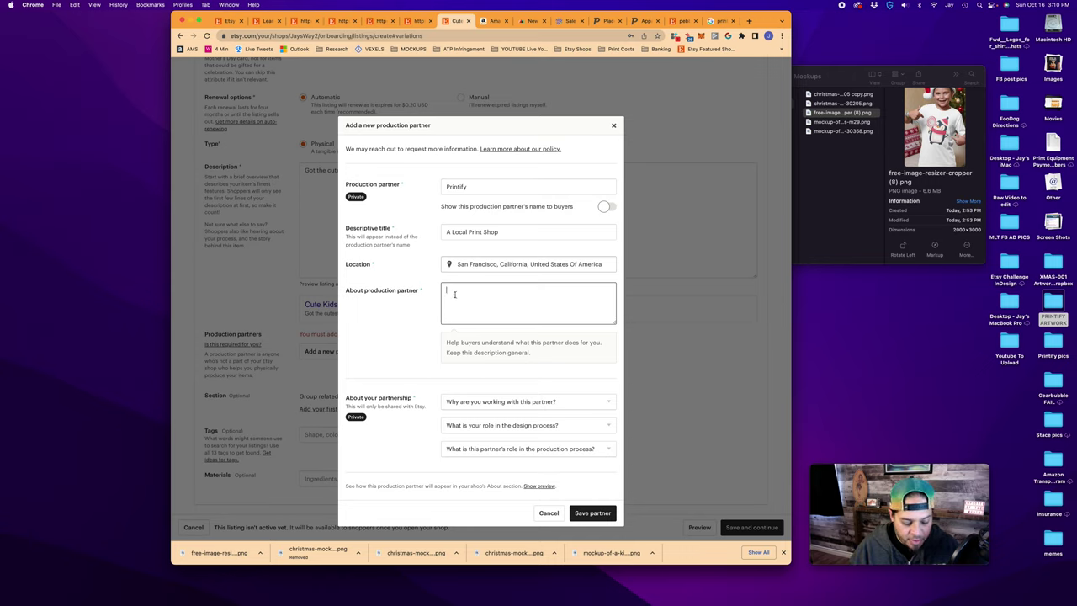
type("A USA based printing company who makes all your awesome gear!")
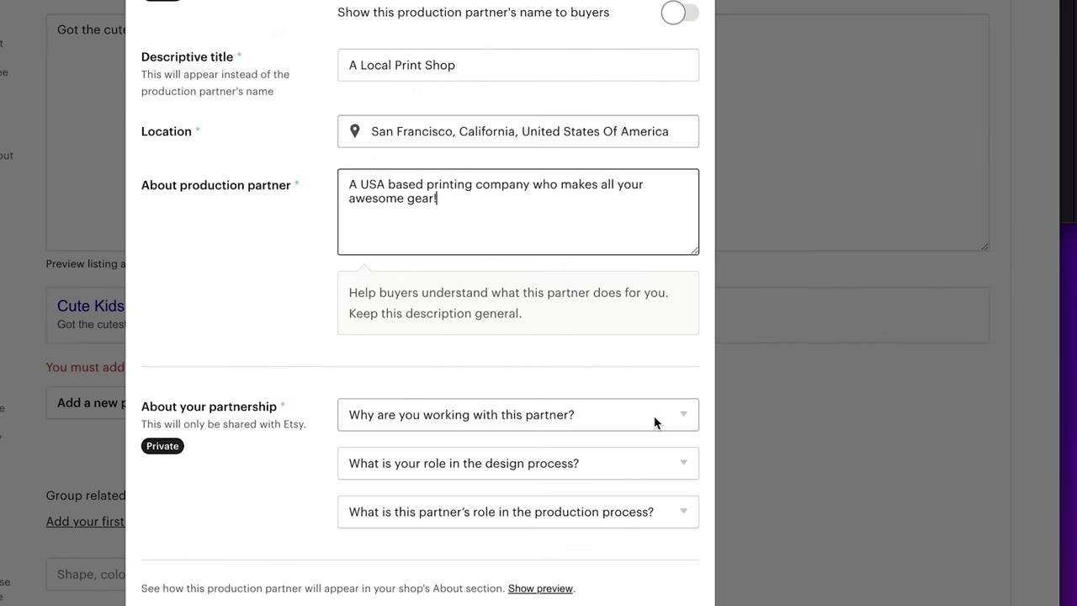
Answer lacking equipment, designing everything yourself, partner does everything; preview and save the partner
left_click(591, 402)
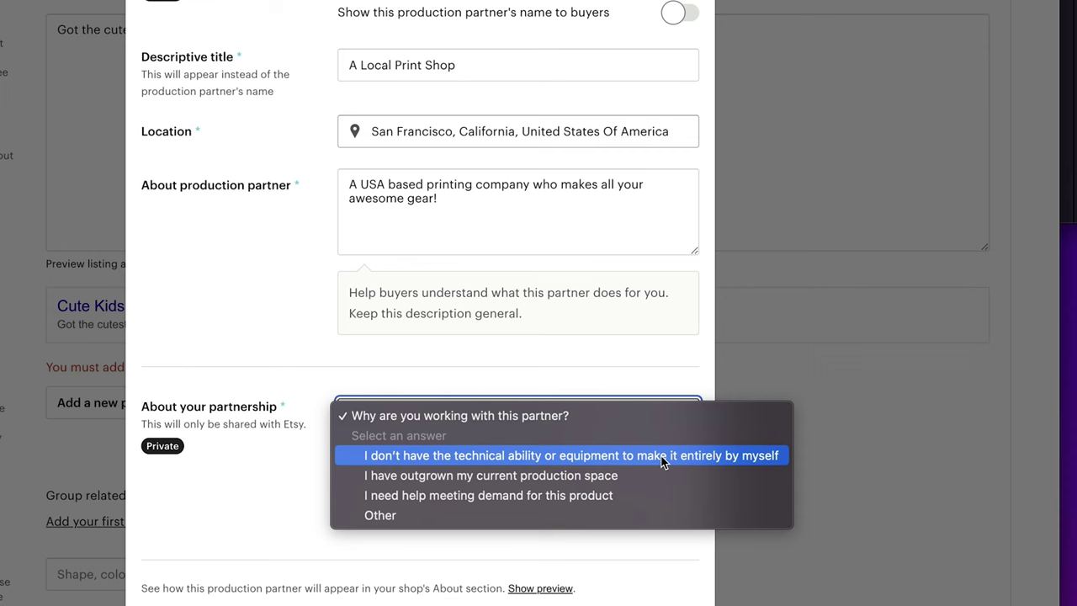
left_click(511, 455)
left_click(512, 463)
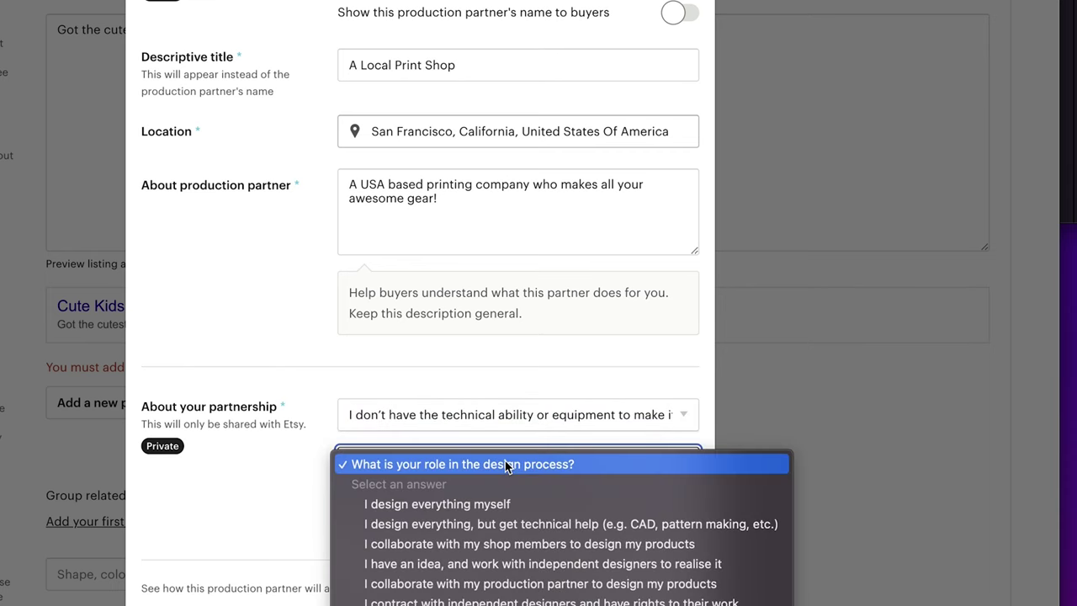
left_click(490, 505)
left_click(491, 508)
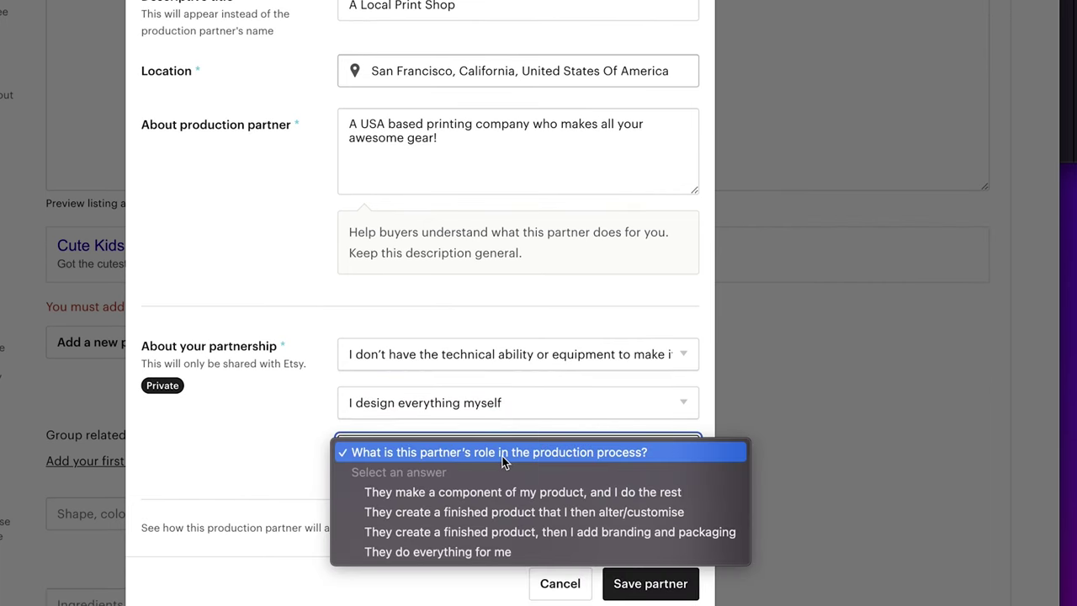
left_click(438, 552)
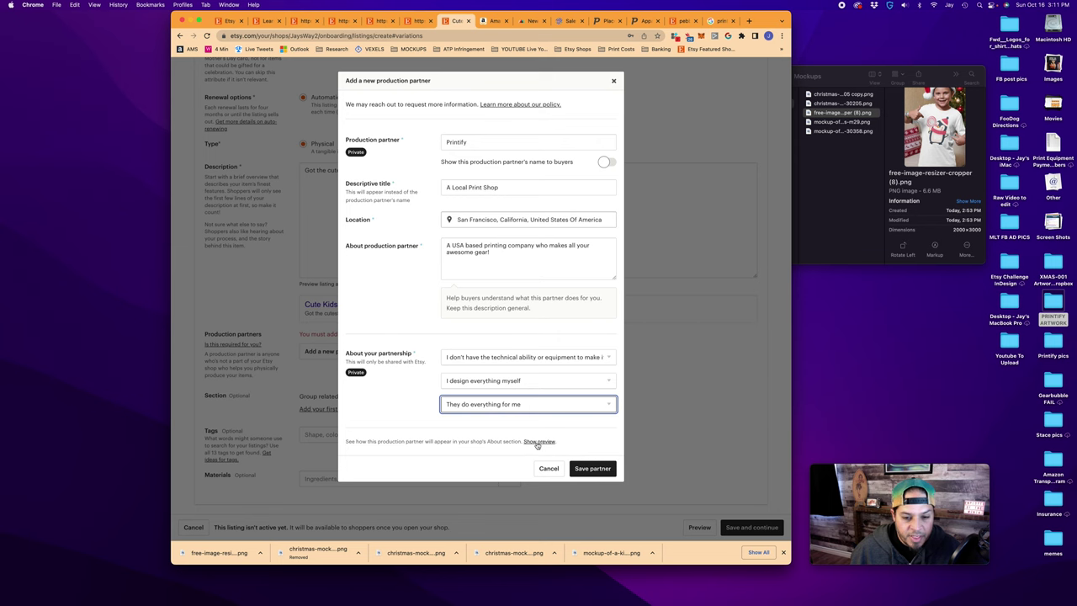
left_click(537, 443)
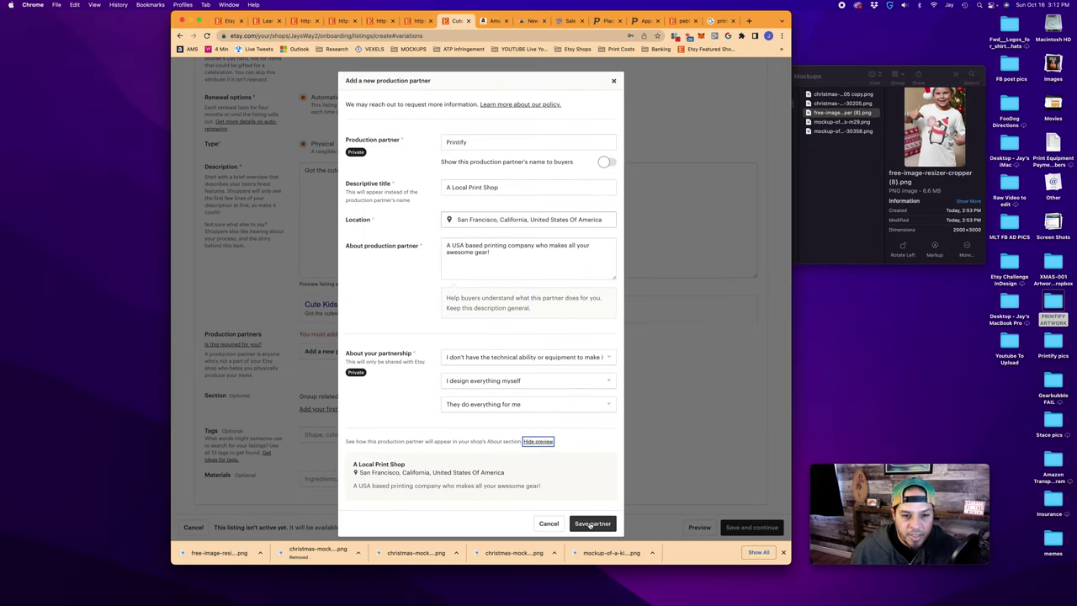
left_click(591, 523)
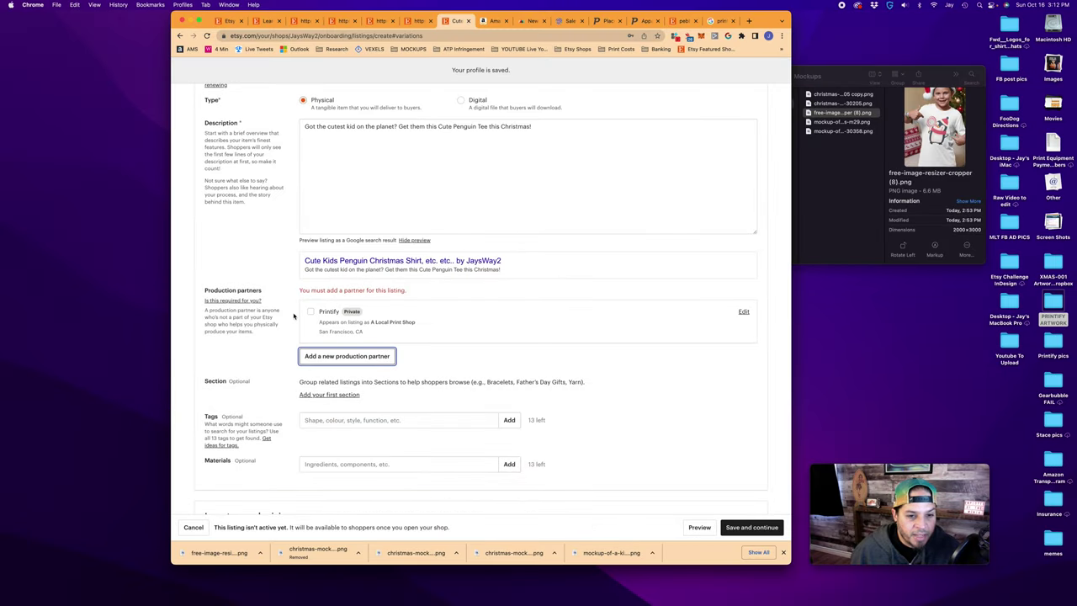
Attach the Printify partner and create a 'Christmas' shop section for the listing
left_click(310, 312)
scroll(340, 345, "down", 1)
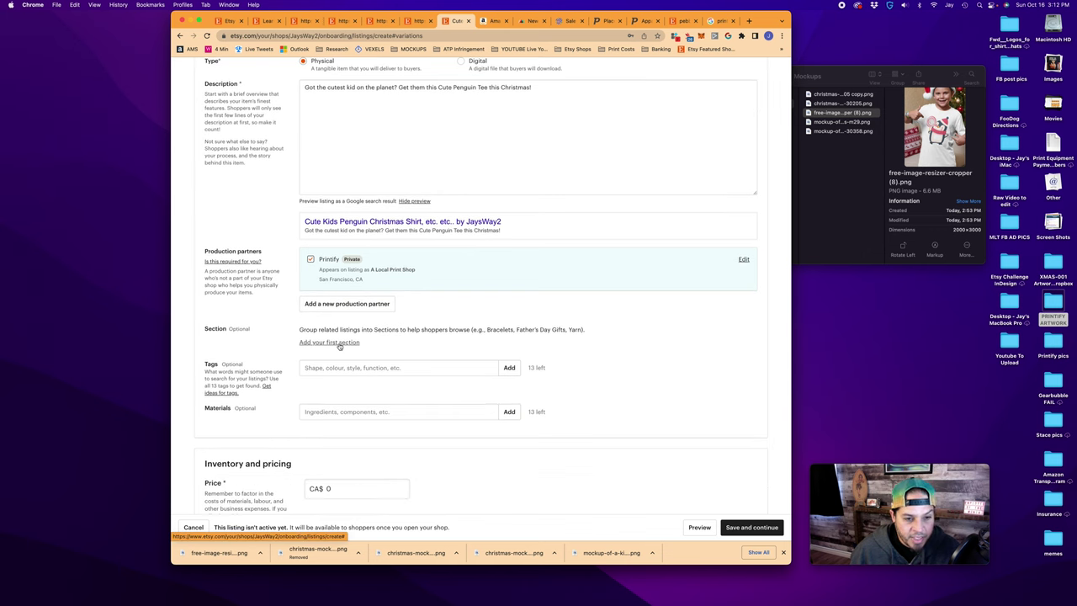
left_click(340, 343)
left_click(459, 296)
type("Christmas")
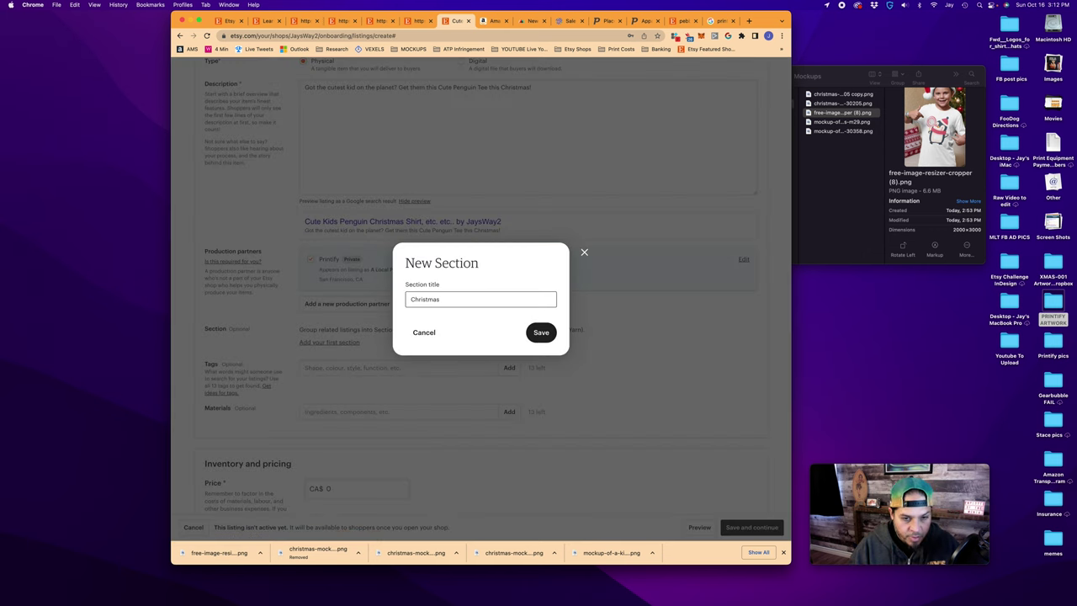
key("Return")
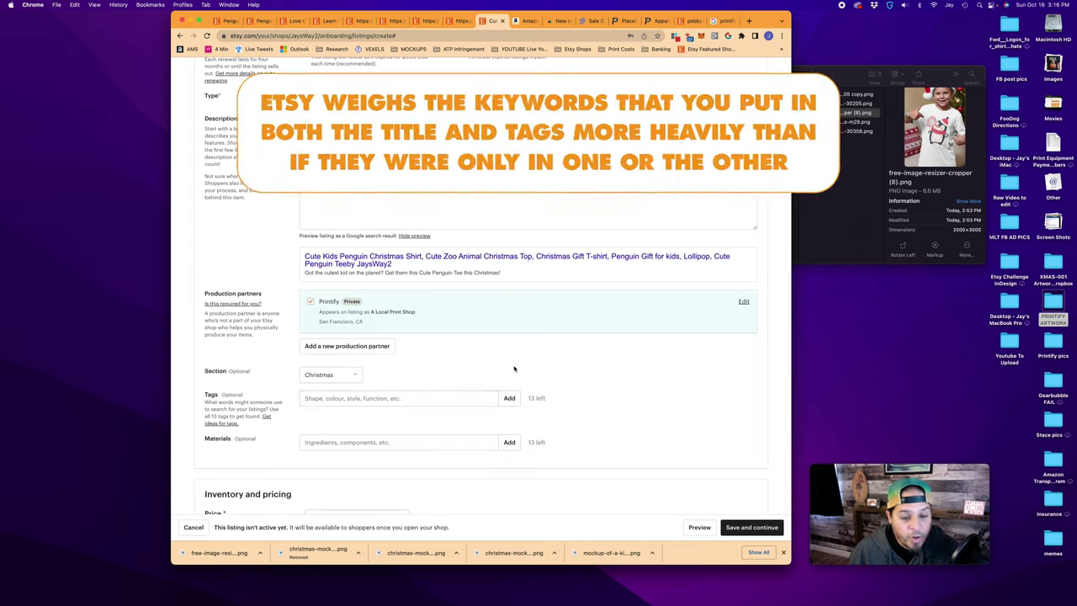
scroll(510, 365, "up", 15)
scroll(503, 362, "down", 3)
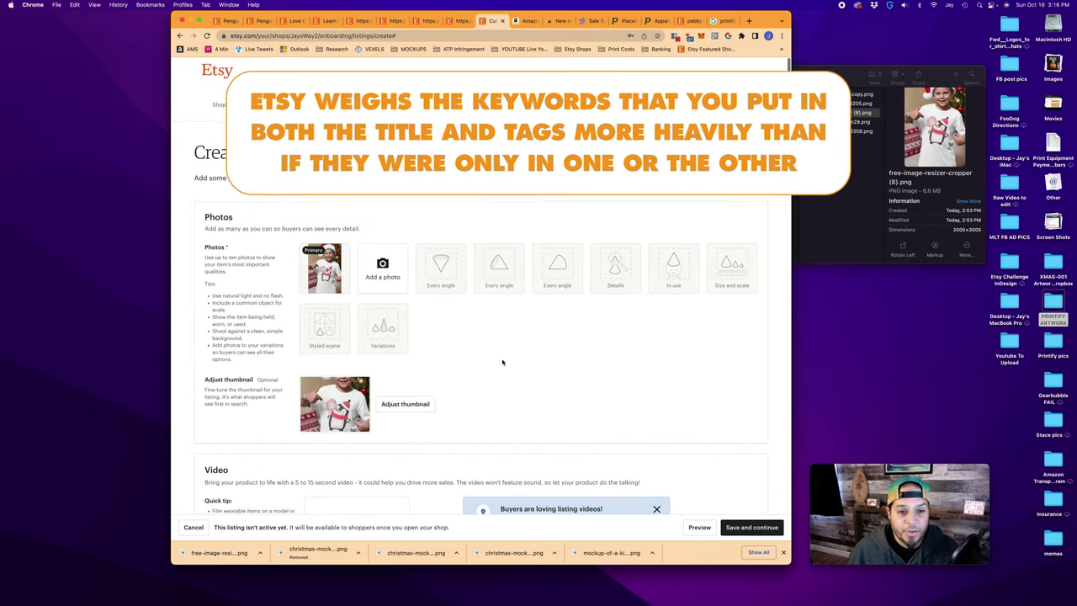
scroll(503, 362, "down", 5)
Paste the listing title into Tags and split it into tags after Penguin
triple_click(403, 314)
key("super+c")
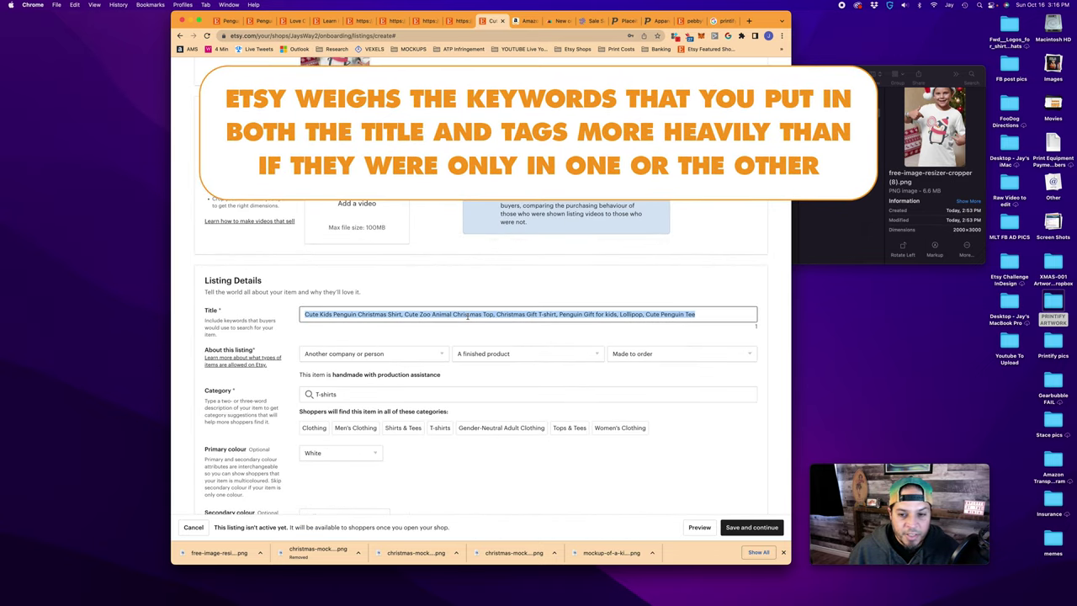
left_click(402, 313)
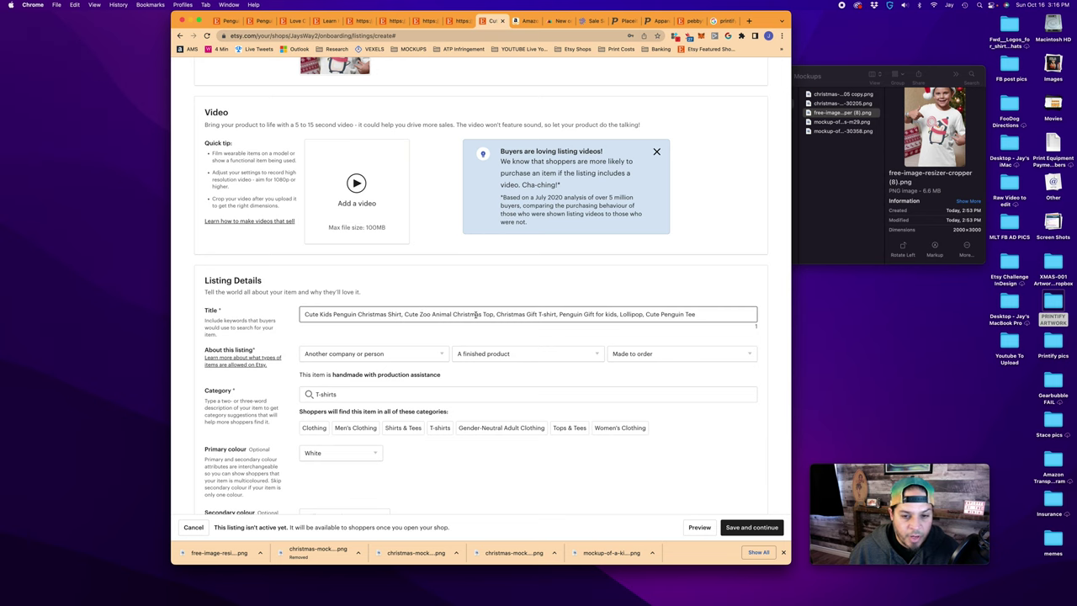
scroll(434, 316, "down", 15)
left_click(328, 258)
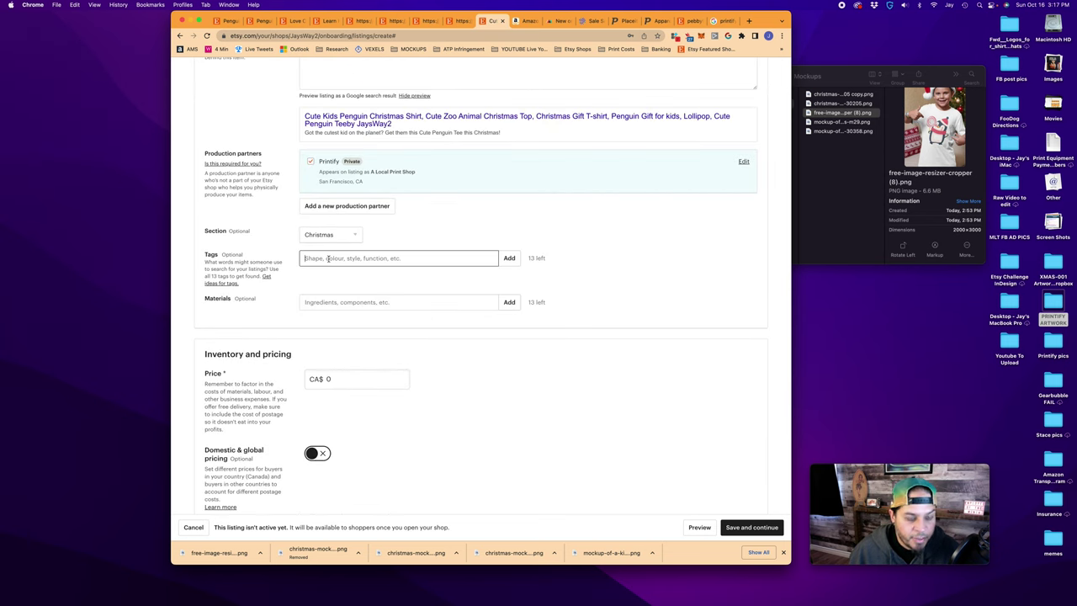
key("super+v")
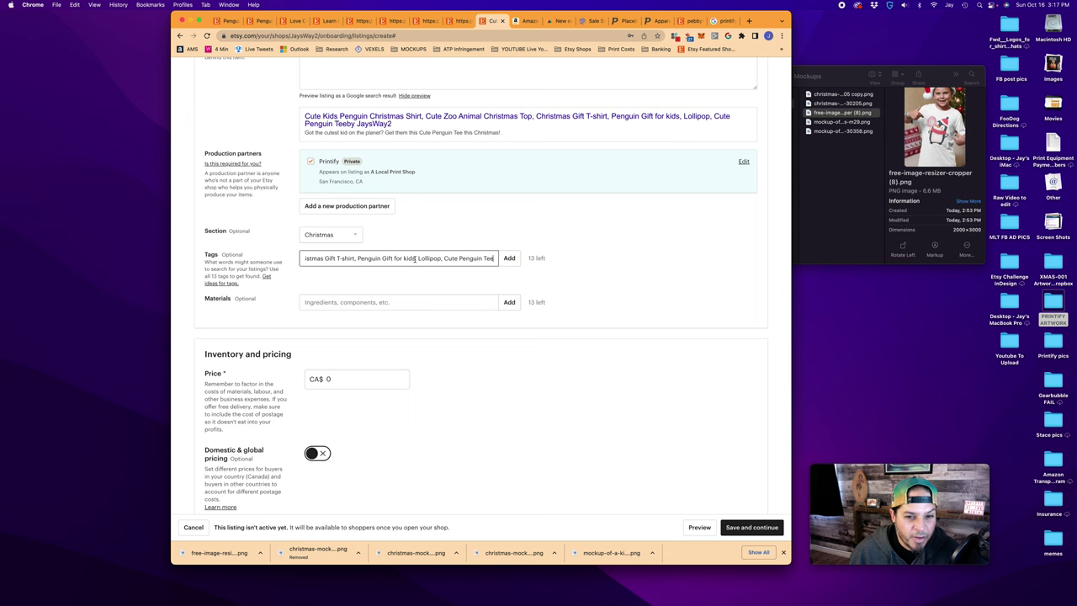
left_click(268, 259)
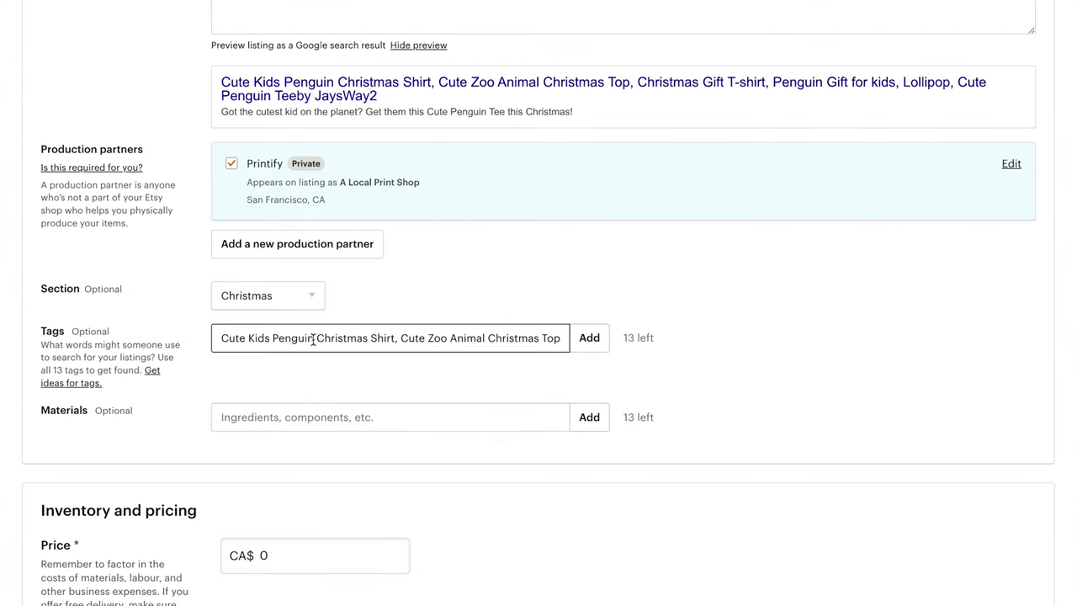
left_click(313, 338)
type(",")
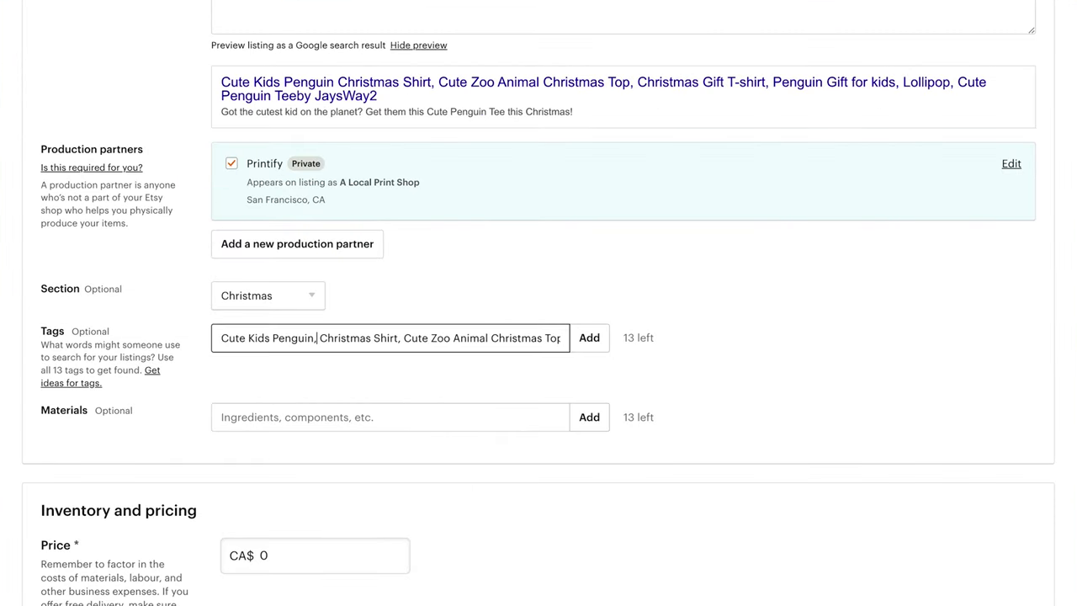
scroll(355, 340, "right", 2)
scroll(354, 340, "right", 2)
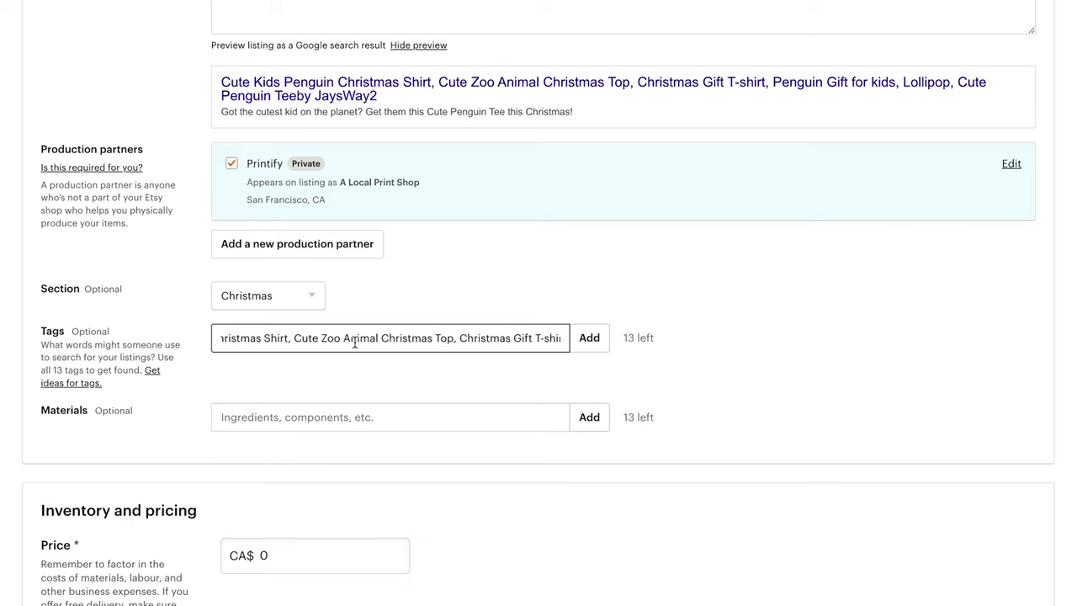
left_click(589, 337)
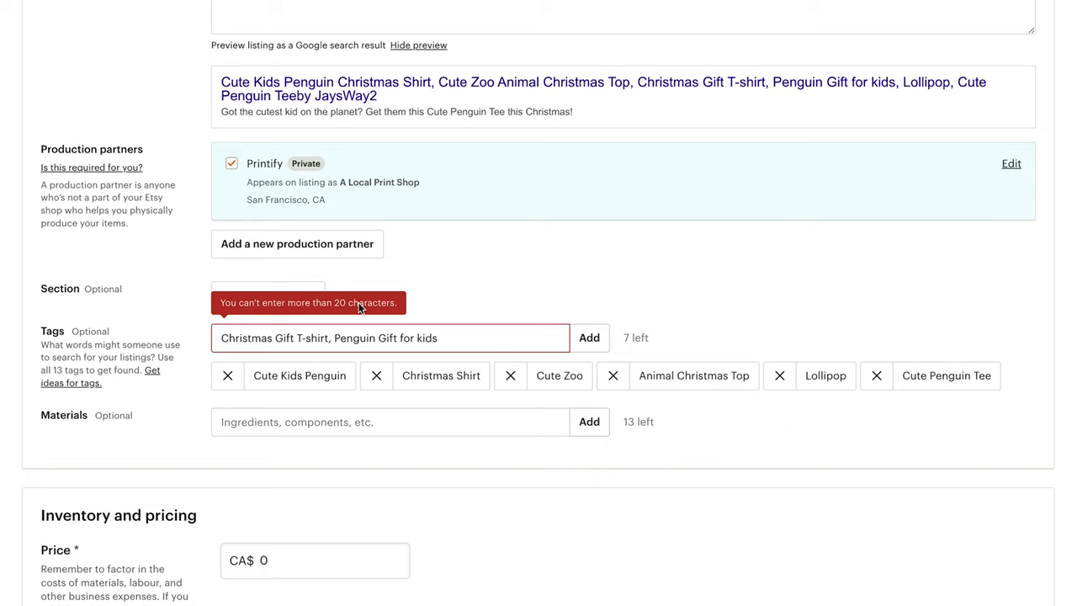
Split the remaining text into Christmas Gift, T-shirt, Penguin and Gift for kids tags
left_click(286, 345)
left_click(294, 338)
type(",")
left_click(586, 338)
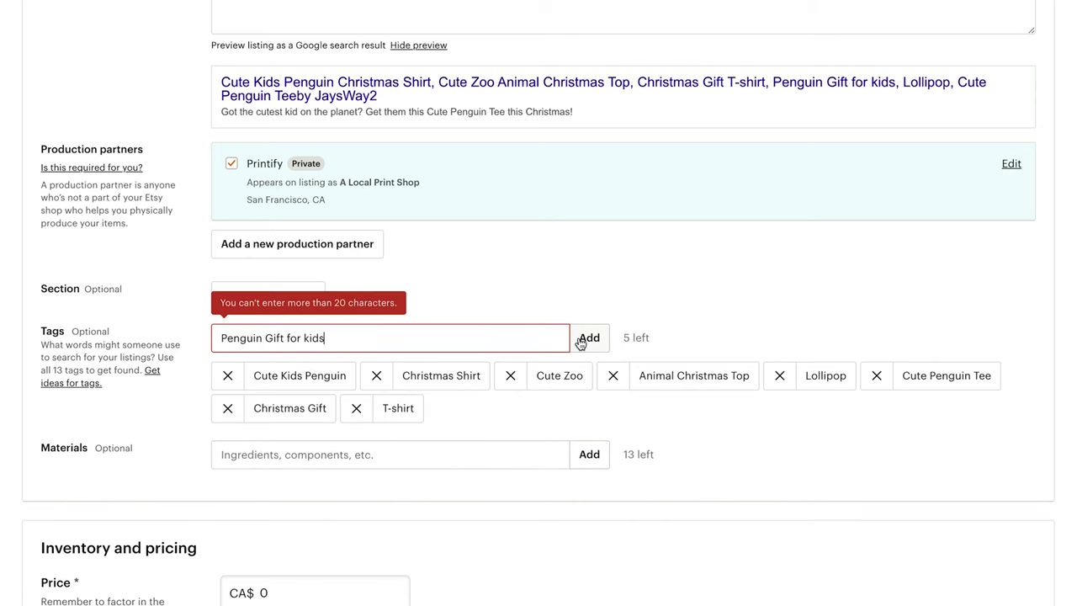
left_click(263, 339)
type(",")
key("Return")
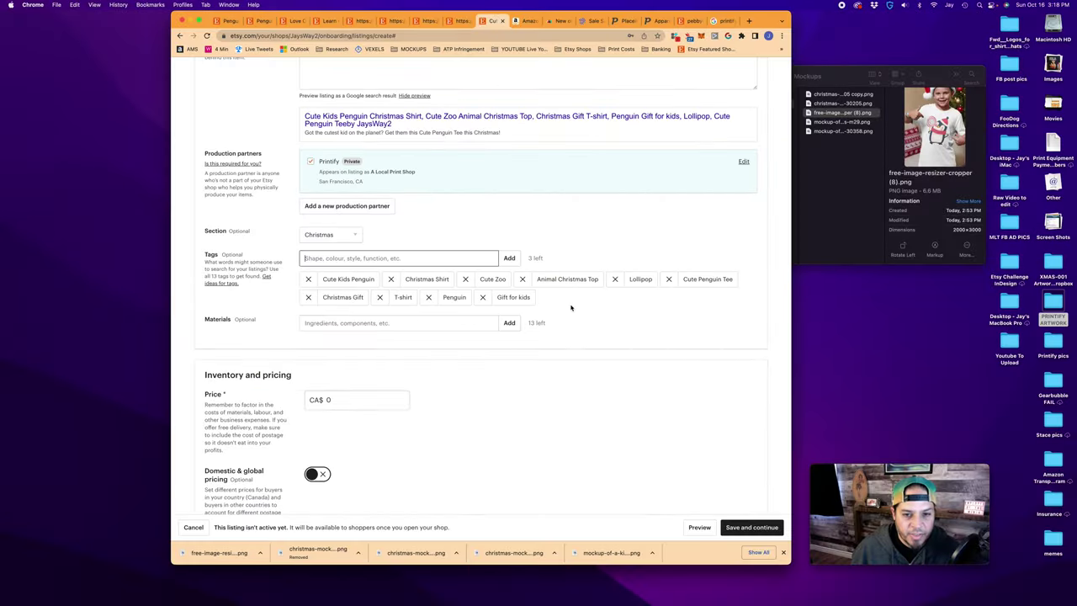
Add Antartica, Winter and July as the final tags
left_click(351, 253)
type("A")
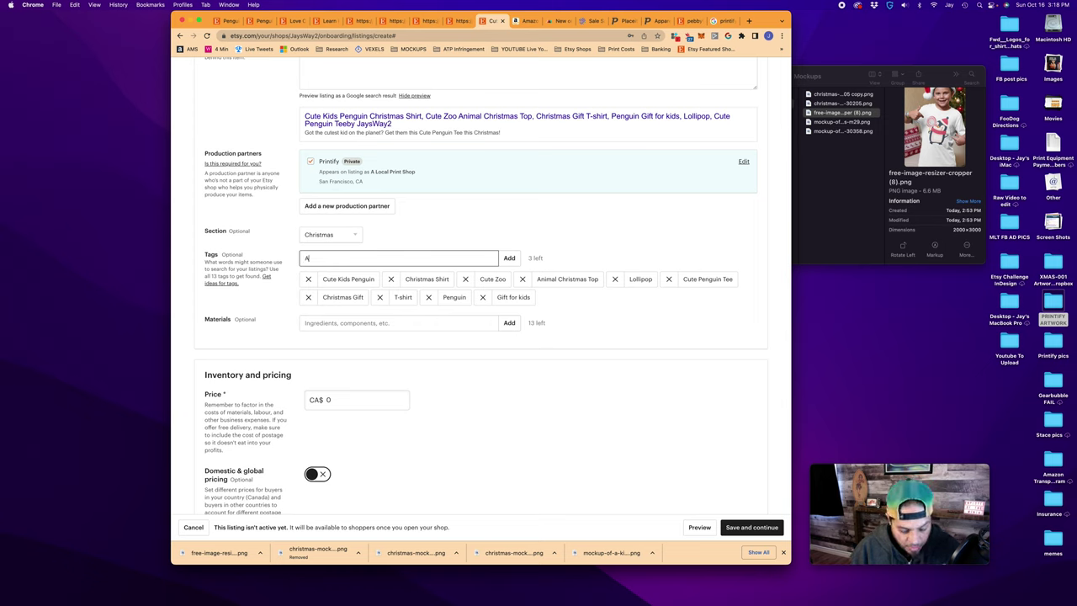
type("ntartica")
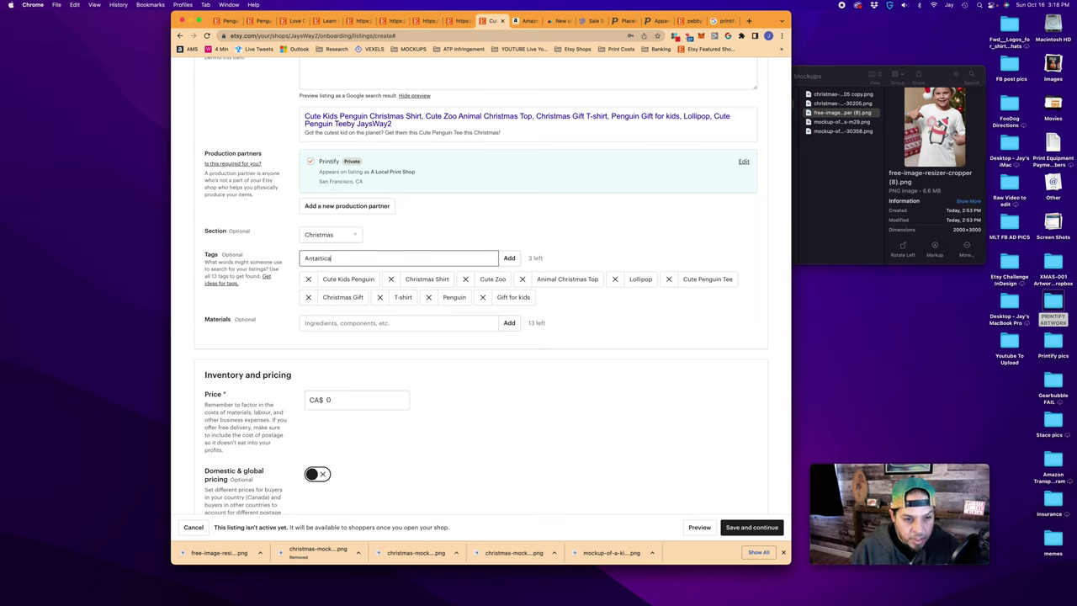
key("Return")
type("Win")
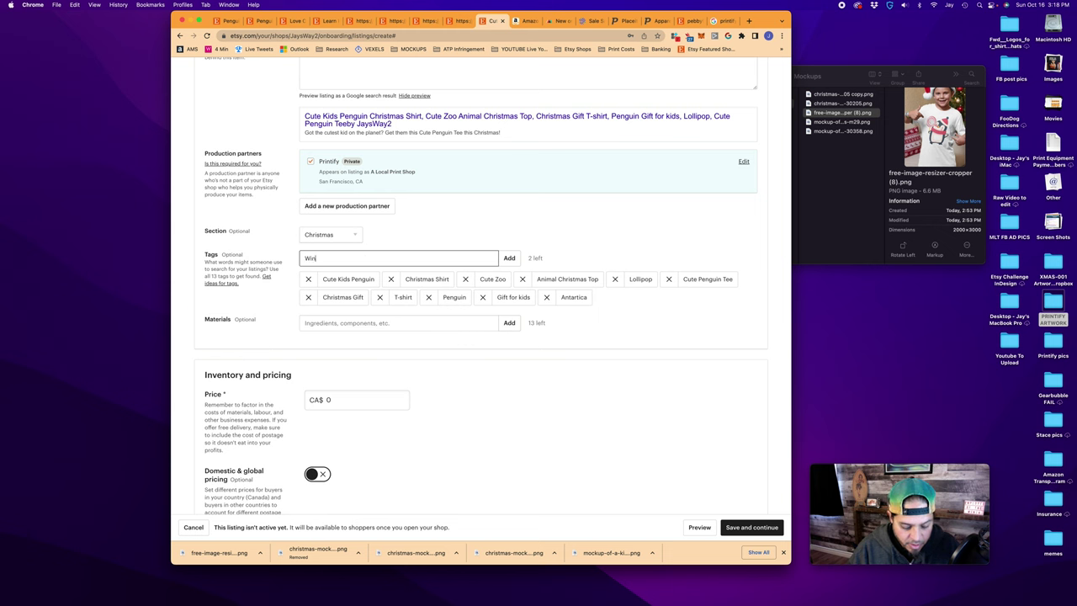
type("ter")
key("Return")
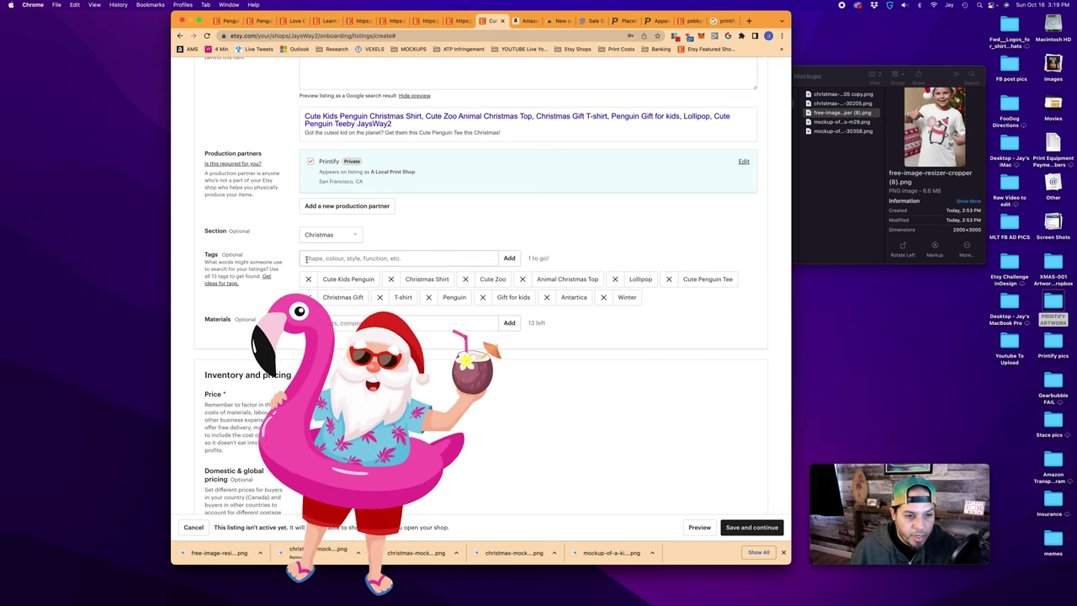
type("Ju")
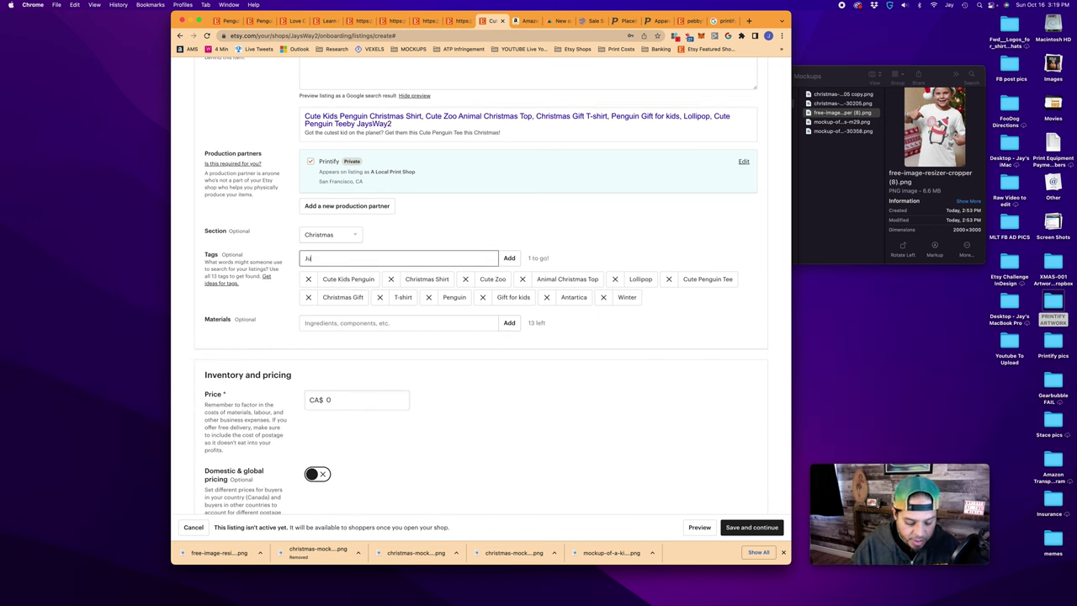
type("ly")
key("Return")
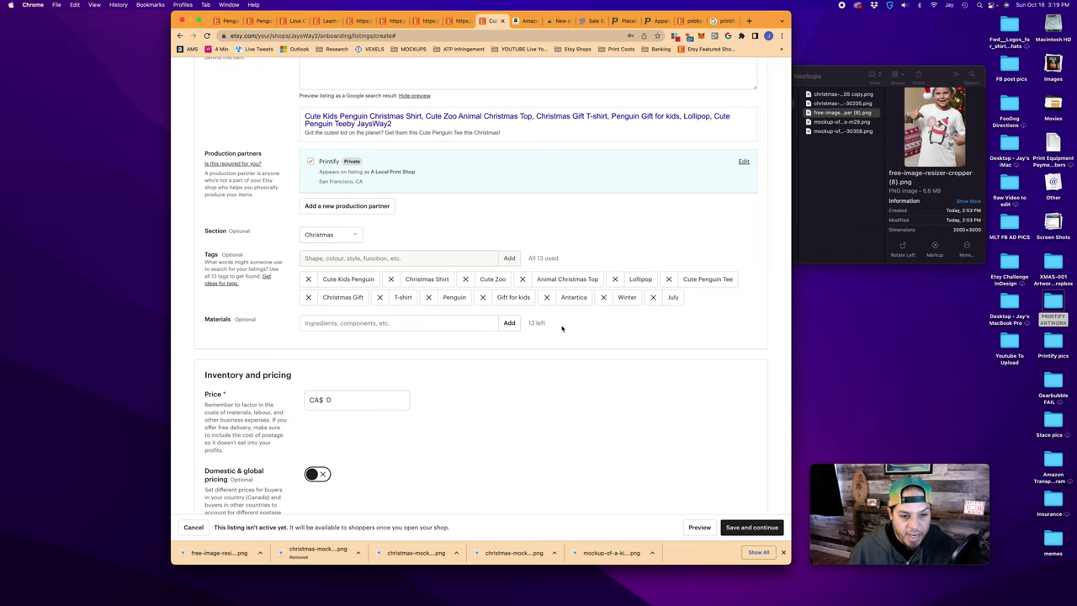
key("Tab")
scroll(379, 307, "down", 1)
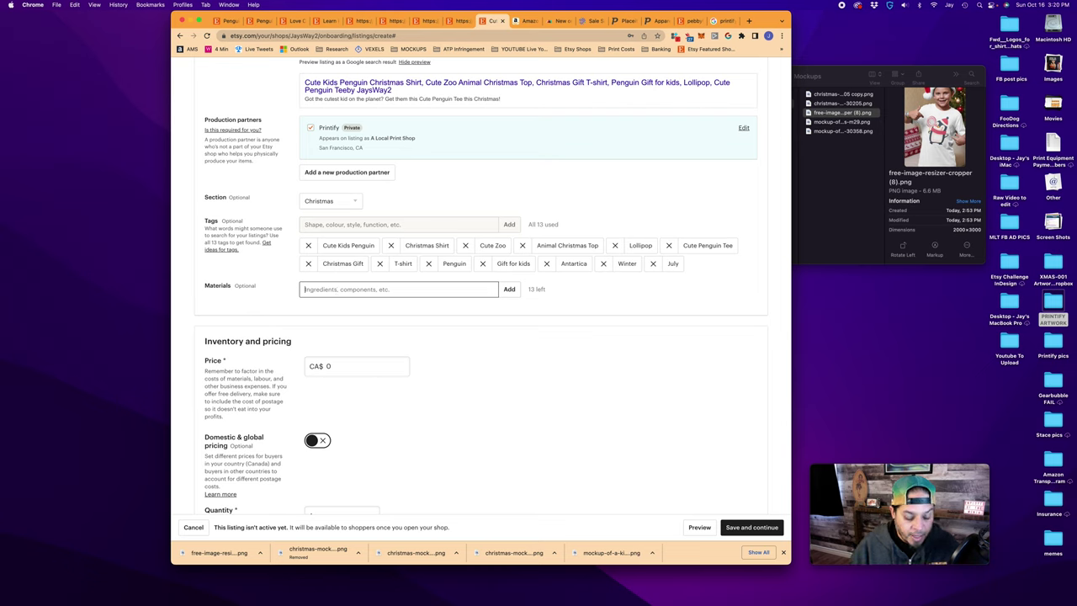
Add cotton, water based inks and eco friendly inks as materials
type("cotton")
key("Return")
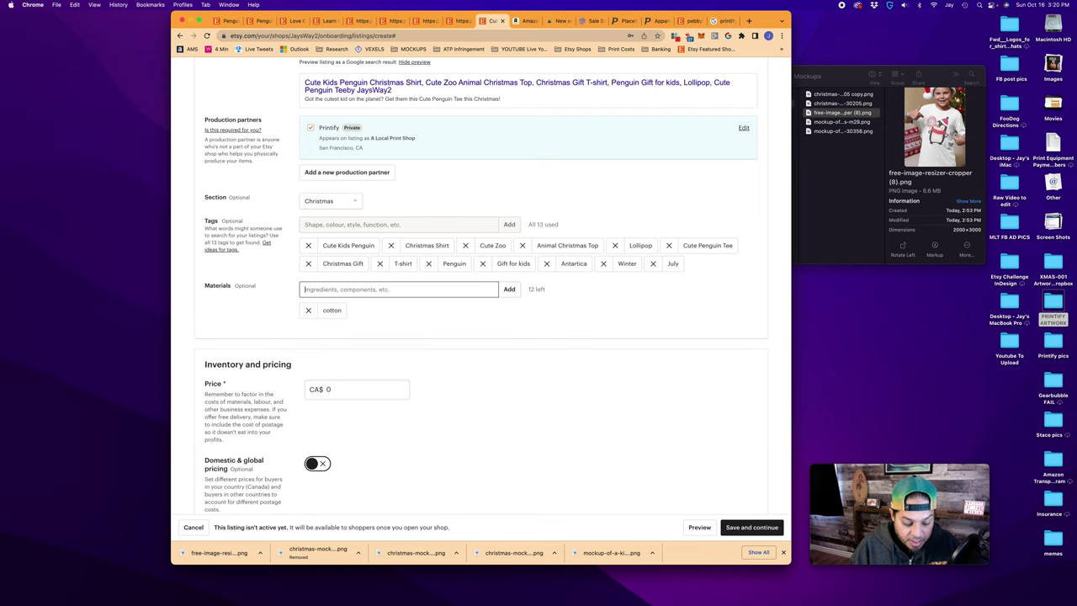
type("eater based inks")
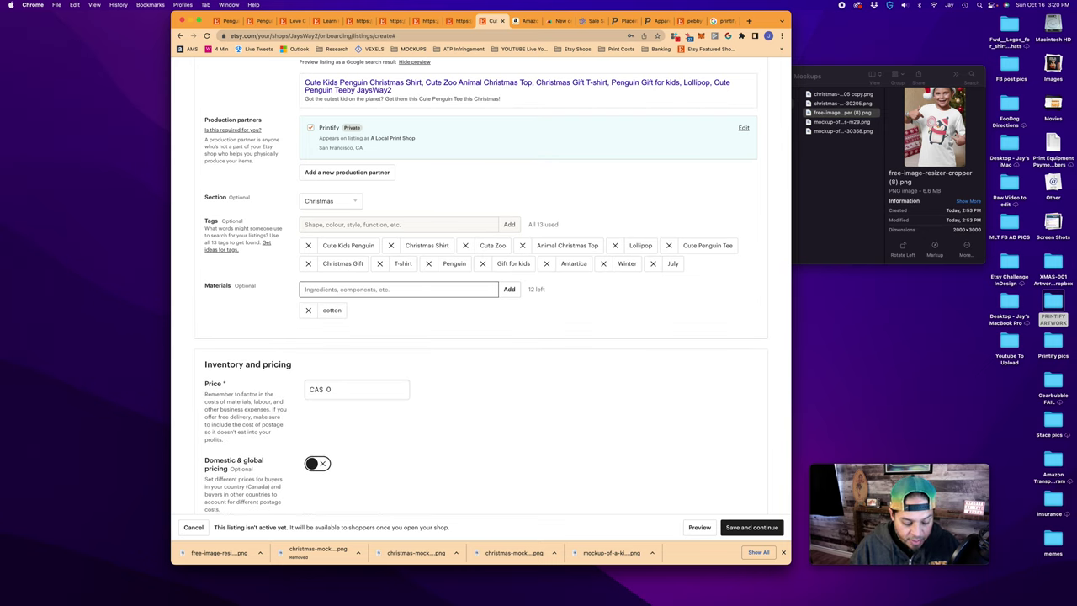
key("Return")
type("eco friendly inks")
key("Return")
scroll(484, 235, "down", 1)
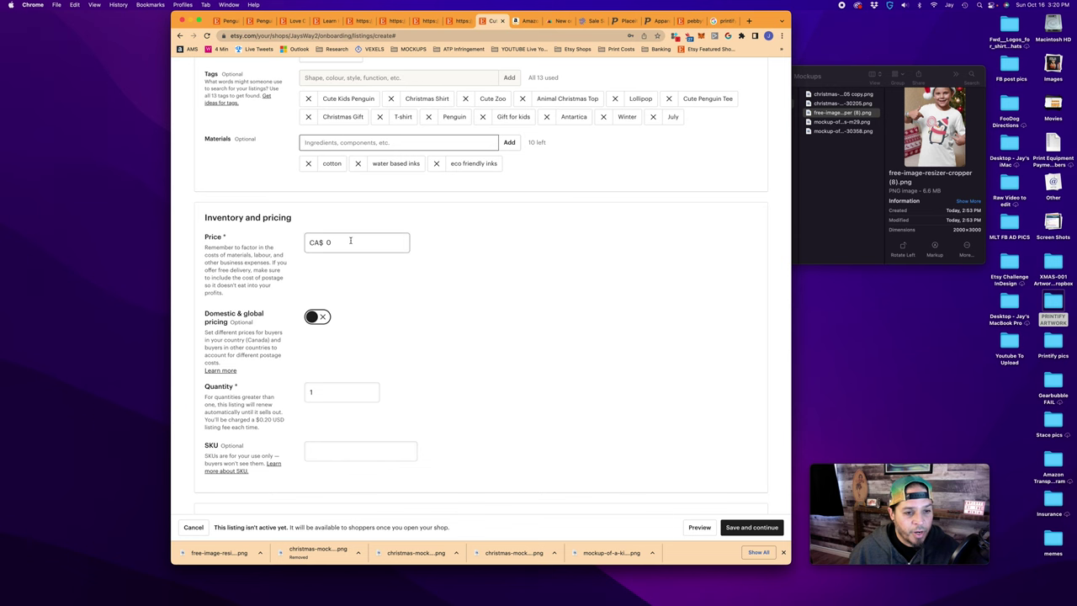
Change the listing quantity from 999 to 11
scroll(353, 308, "down", 5)
left_click(317, 195)
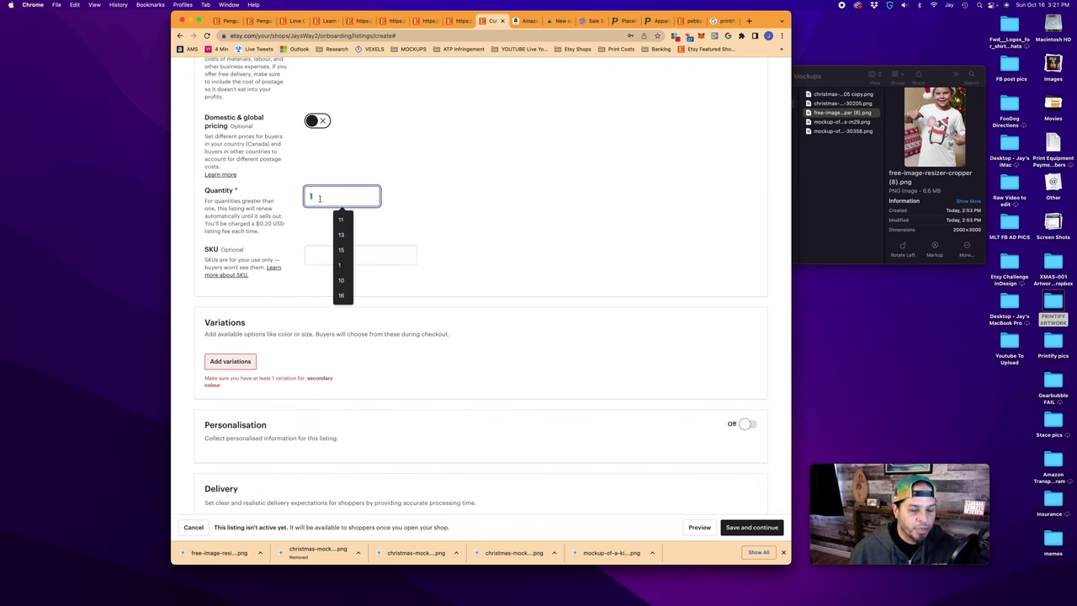
left_click(339, 218)
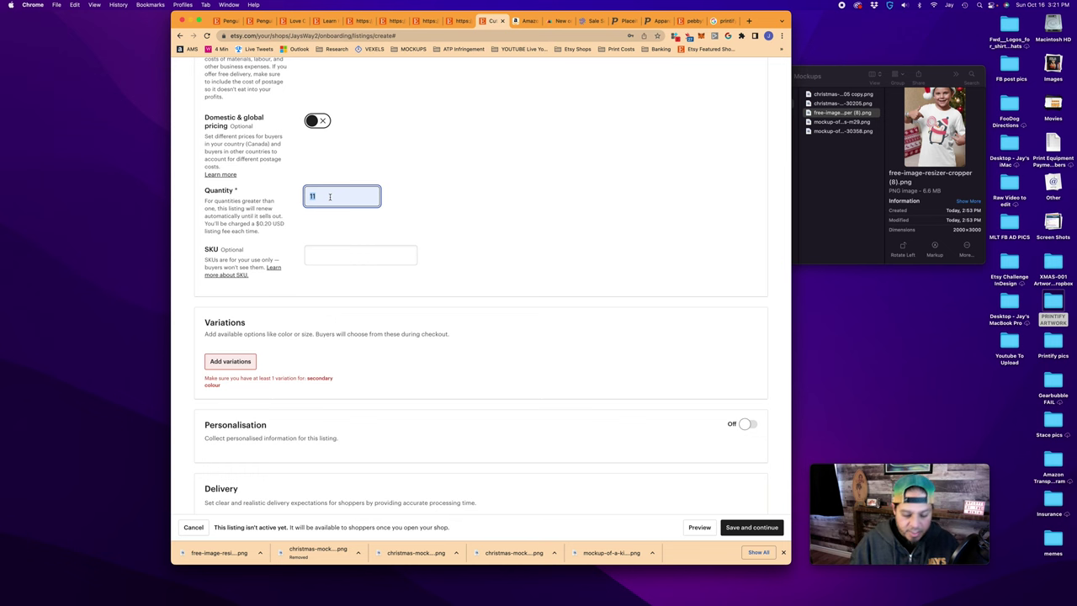
type("999")
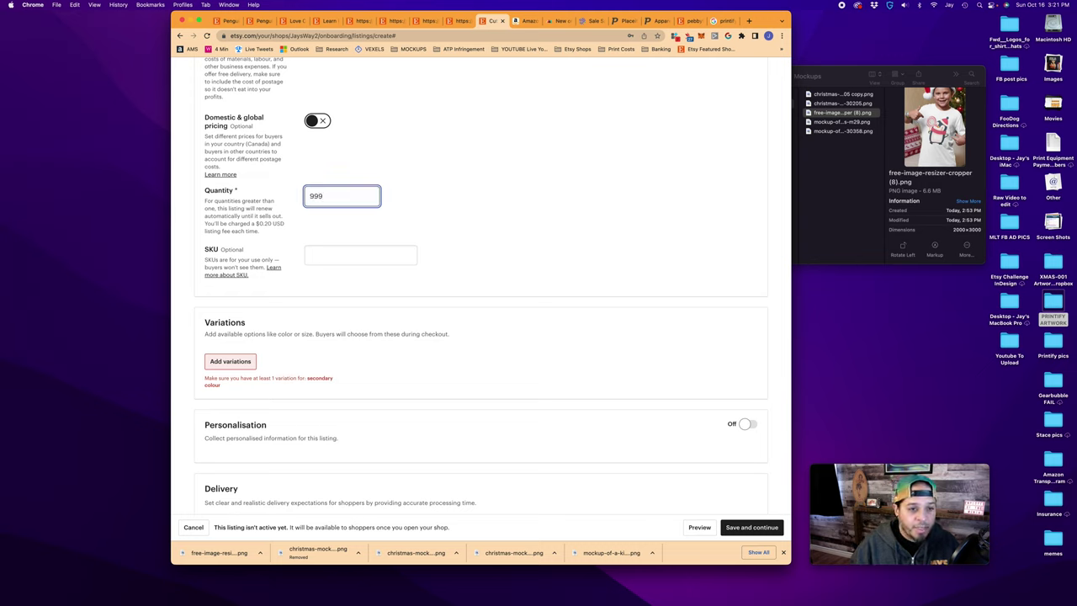
double_click(327, 196)
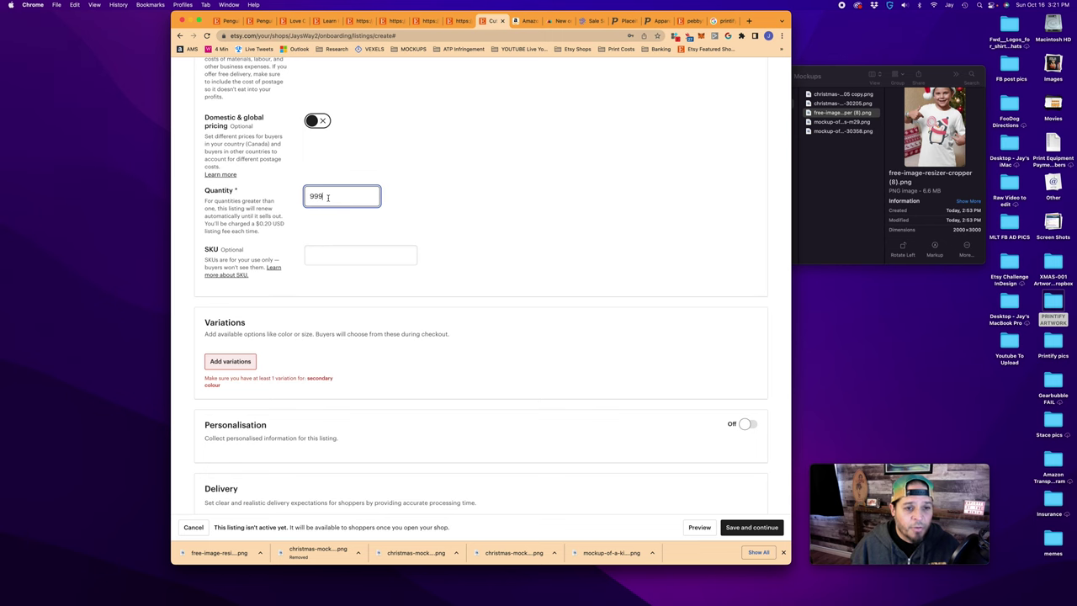
key("BackSpace")
key("BackSpace")
key("BackSpace")
type("11")
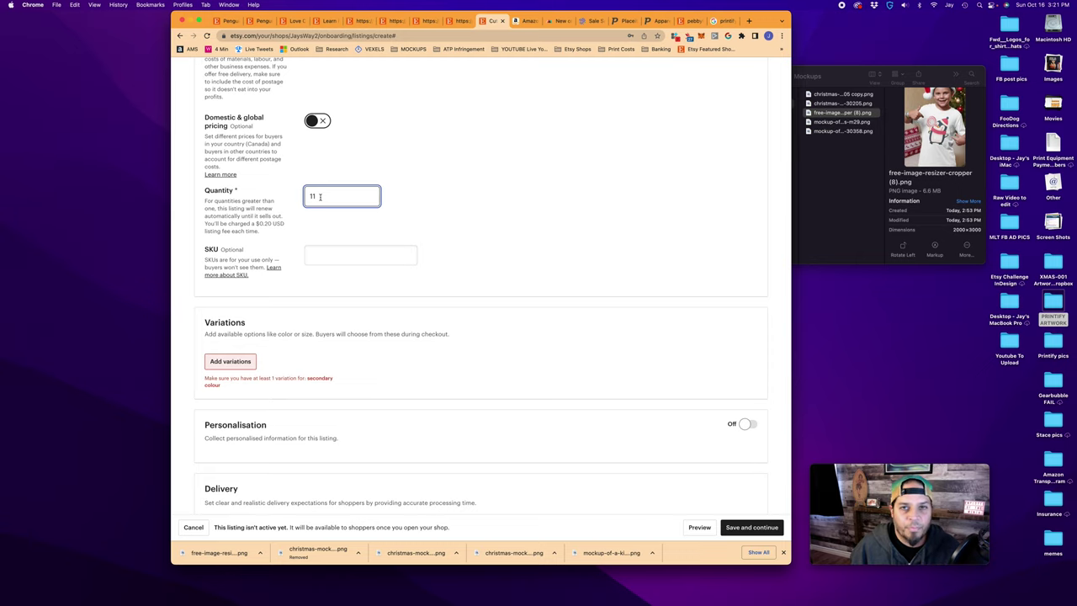
key("Tab")
left_click(329, 293)
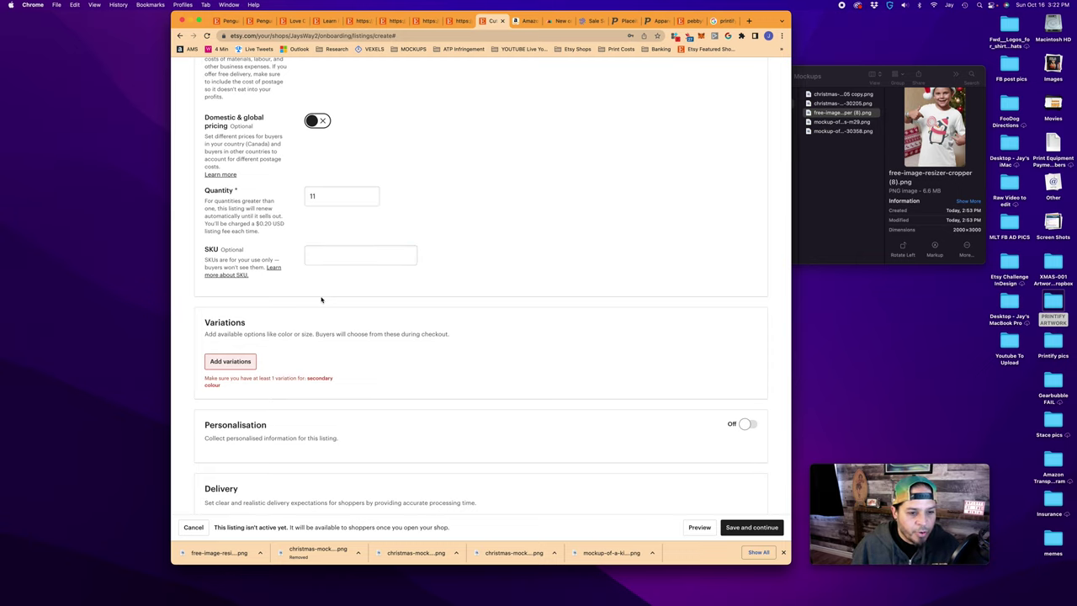
scroll(293, 365, "down", 1)
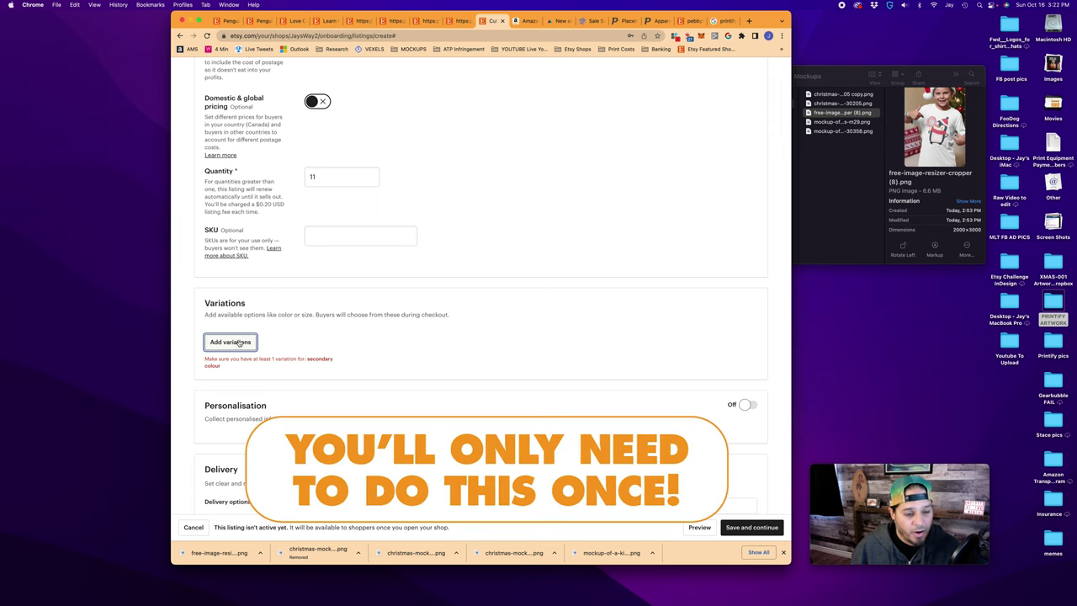
left_click(230, 341)
Add Black, Green, Red and White as secondary colour options
left_click(572, 264)
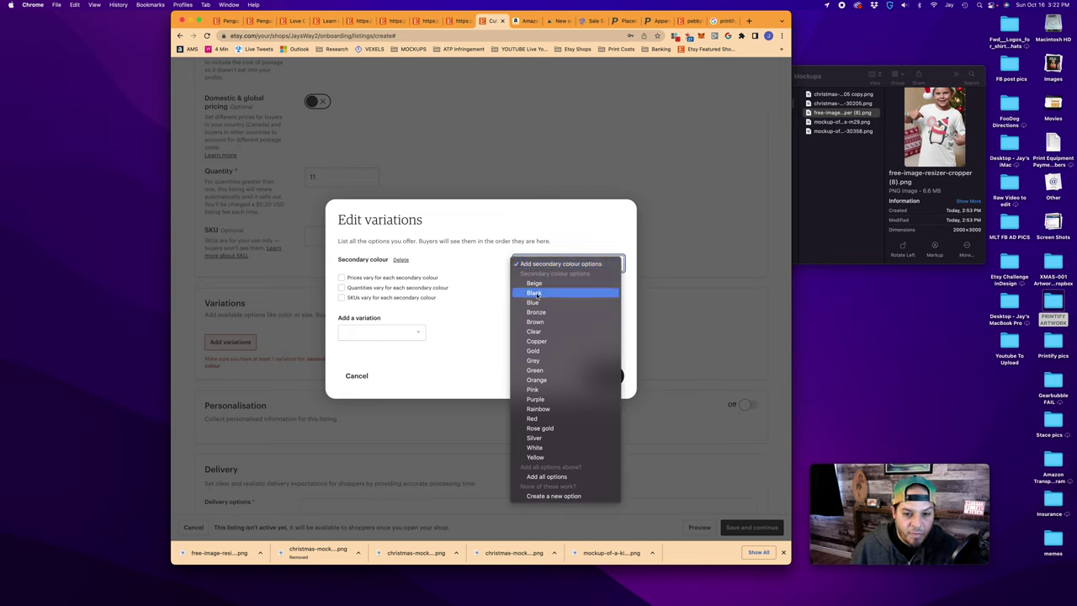
left_click(536, 293)
left_click(568, 262)
left_click(535, 370)
left_click(568, 253)
left_click(532, 410)
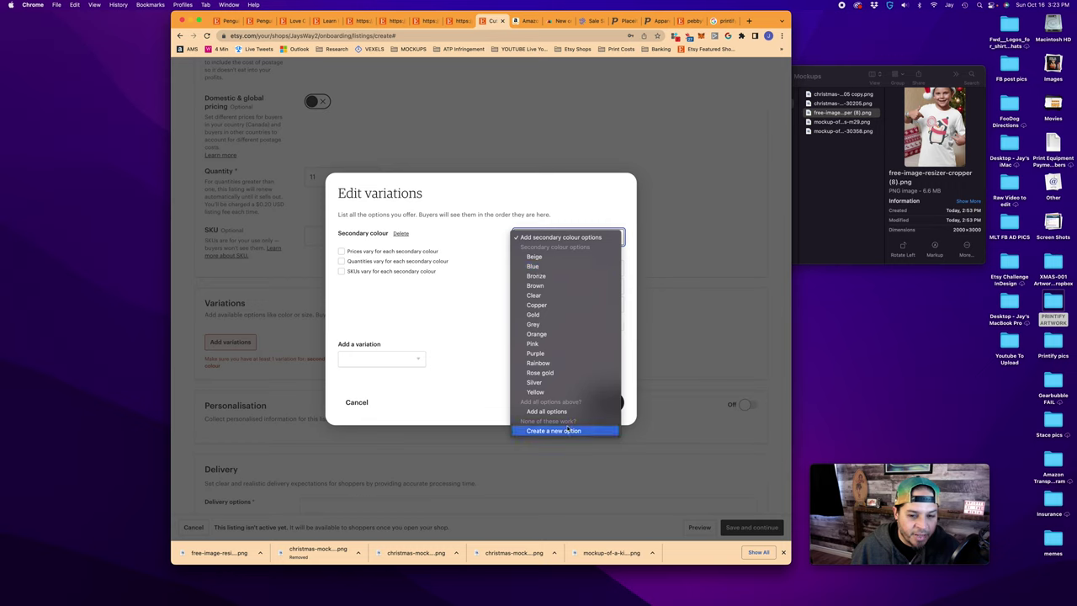
Create custom colour options Navy Blue and Royal Blue
left_click(555, 431)
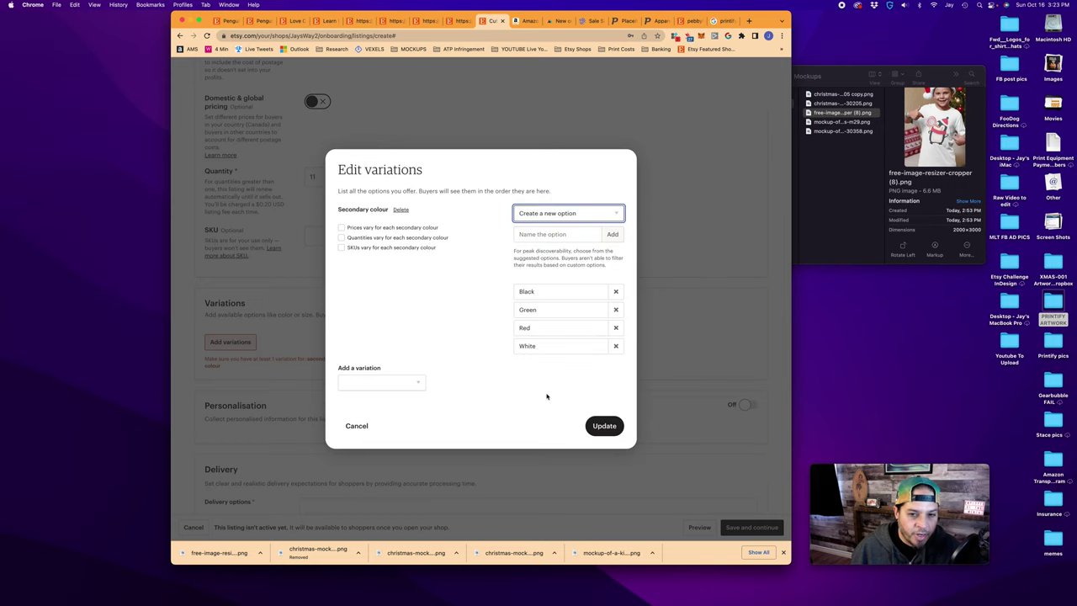
left_click(538, 234)
type("Navy Blue")
left_click(613, 235)
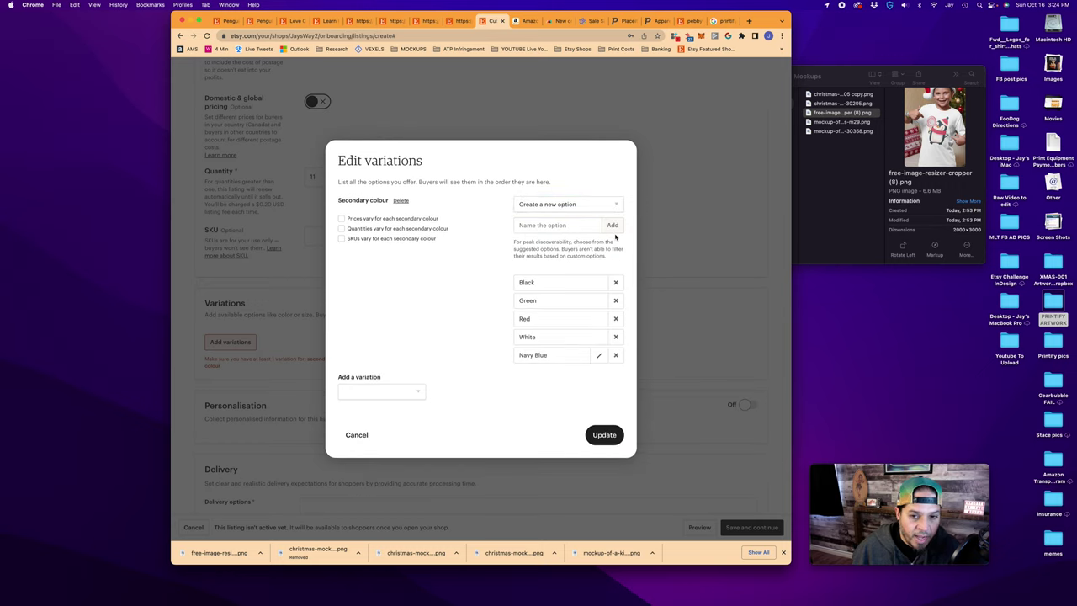
type("Royal Blue")
left_click(609, 226)
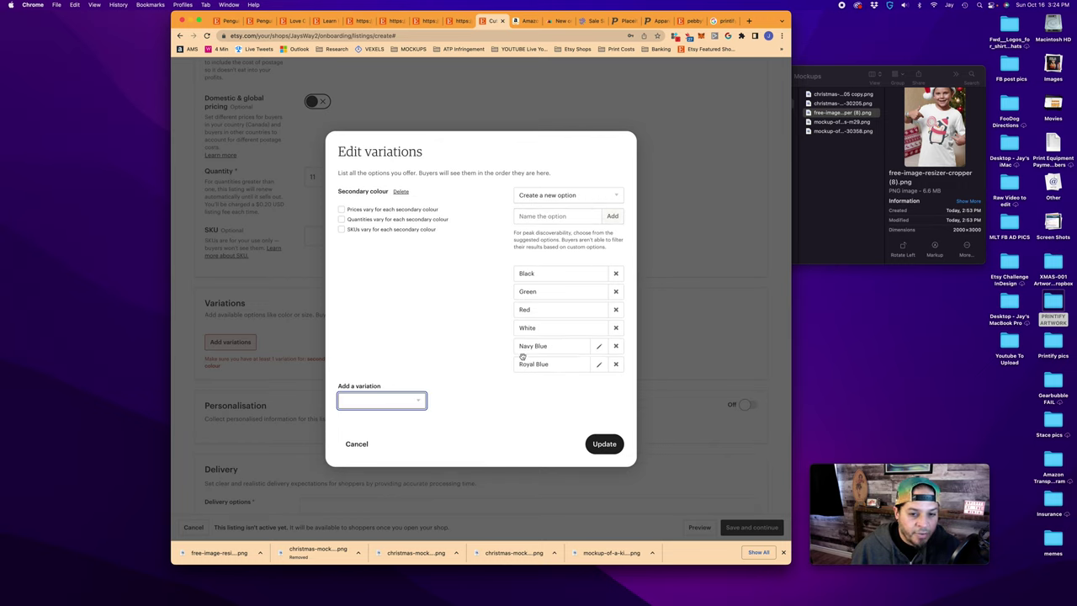
Add a custom variation named Sizes
left_click(387, 403)
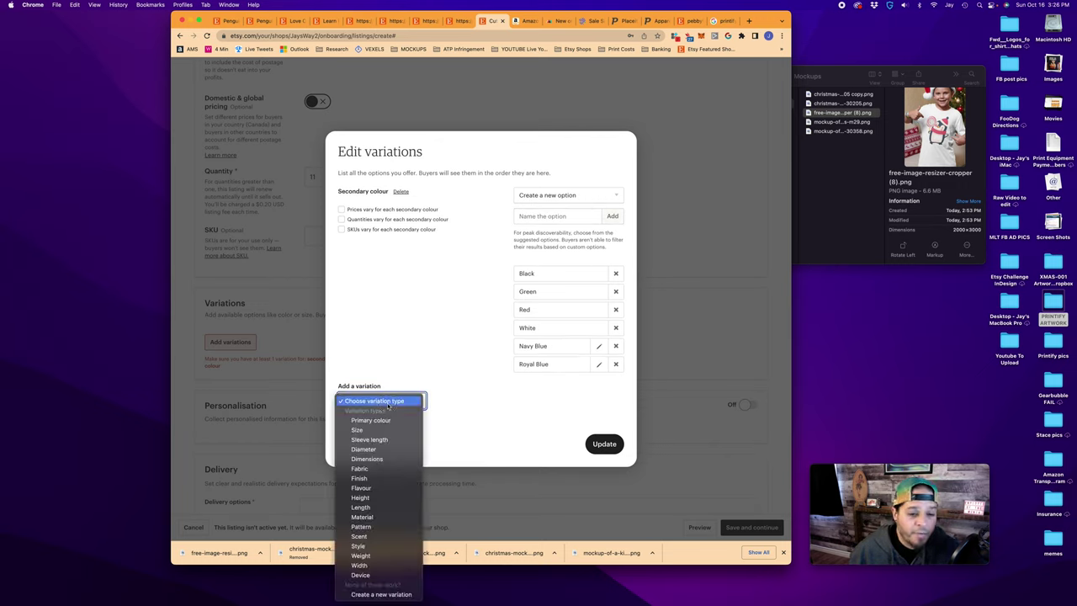
left_click(378, 595)
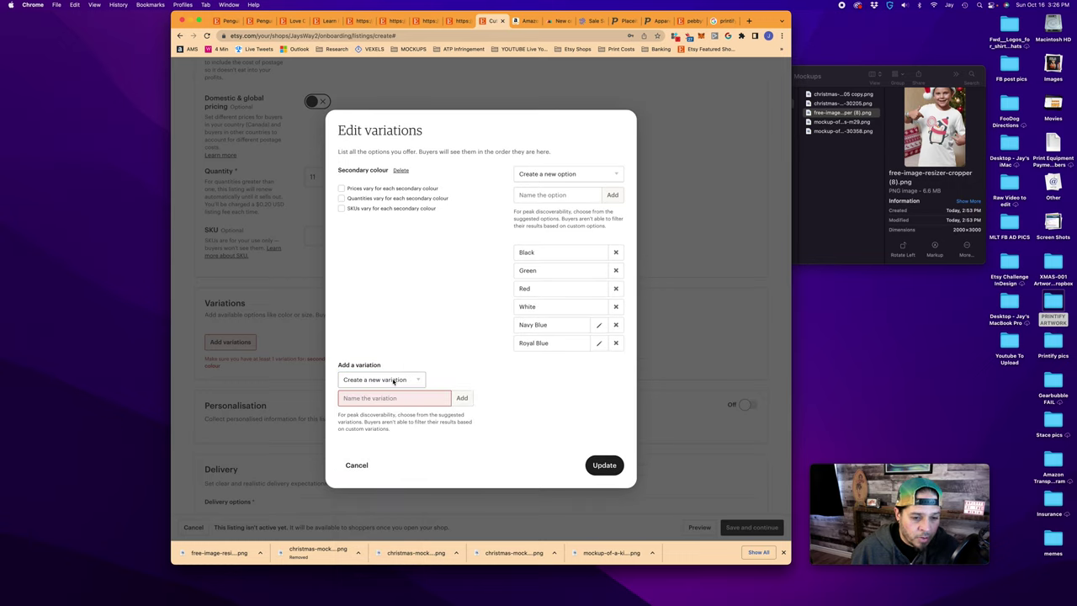
type("Sizes")
left_click(462, 398)
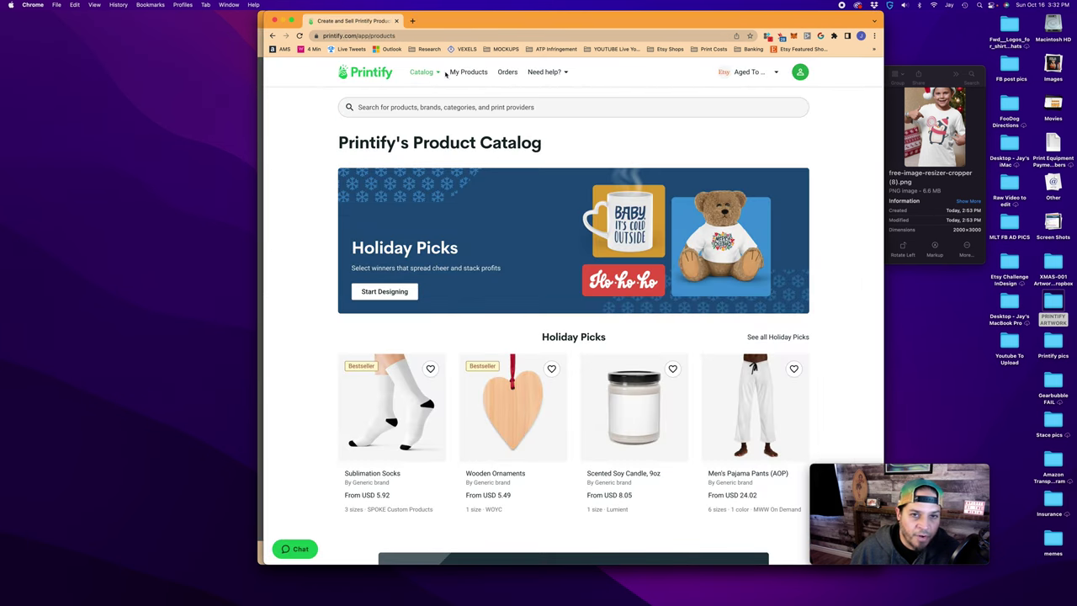
In Printify's Kids' Clothing T-shirts catalog, open the Kids Heavy Cotton Tee (Gildan 5000B)
mouse_move(426, 72)
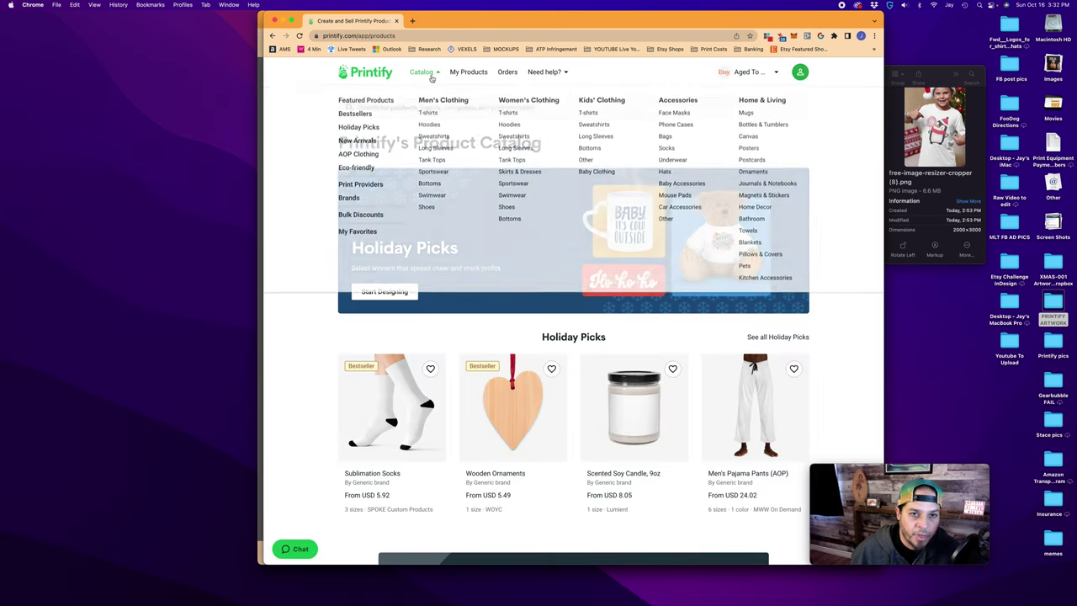
left_click(589, 115)
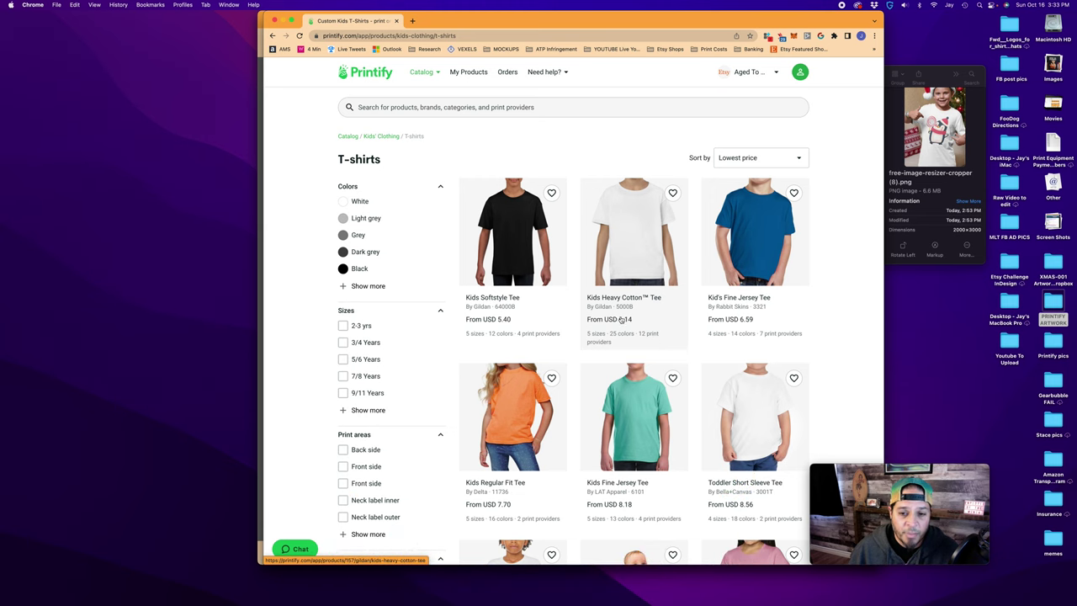
left_click(646, 246)
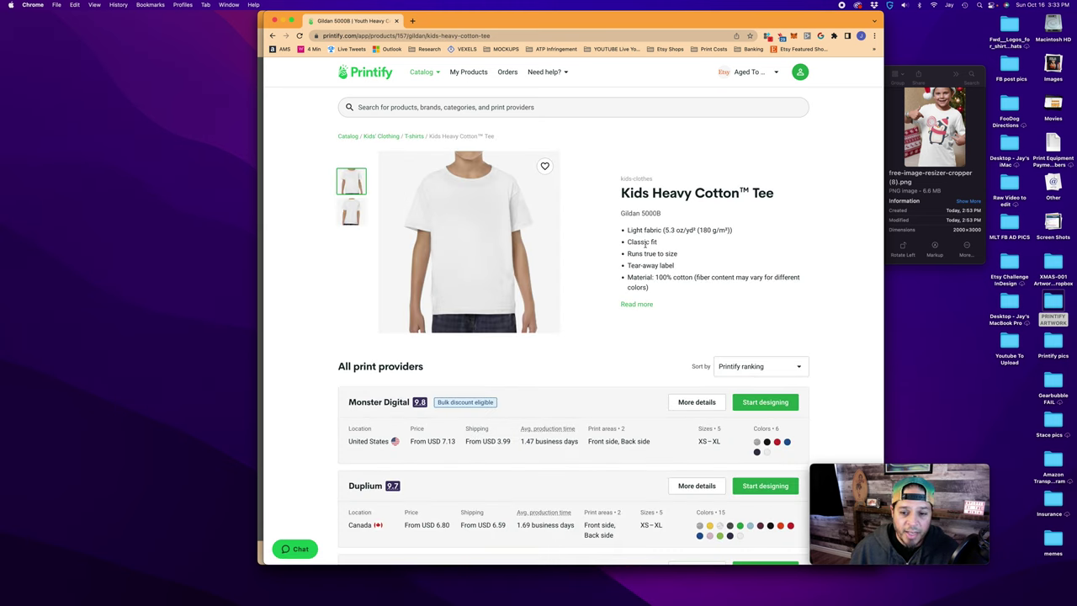
Sort the Kids Heavy Cotton Tee providers by production time and view Monster Digital's variant details
scroll(645, 245, "down", 5)
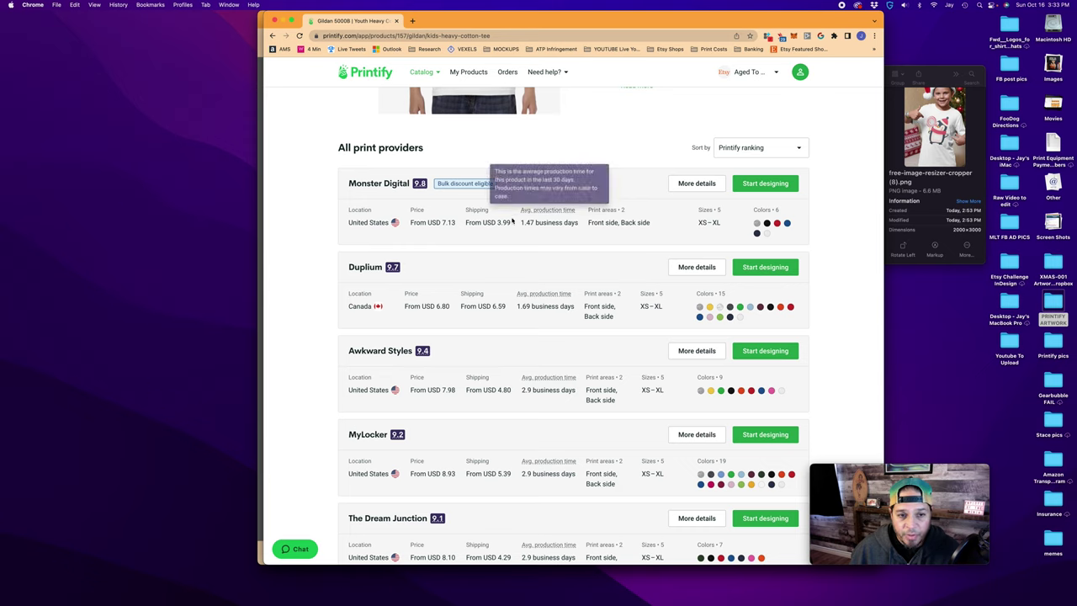
left_click(782, 149)
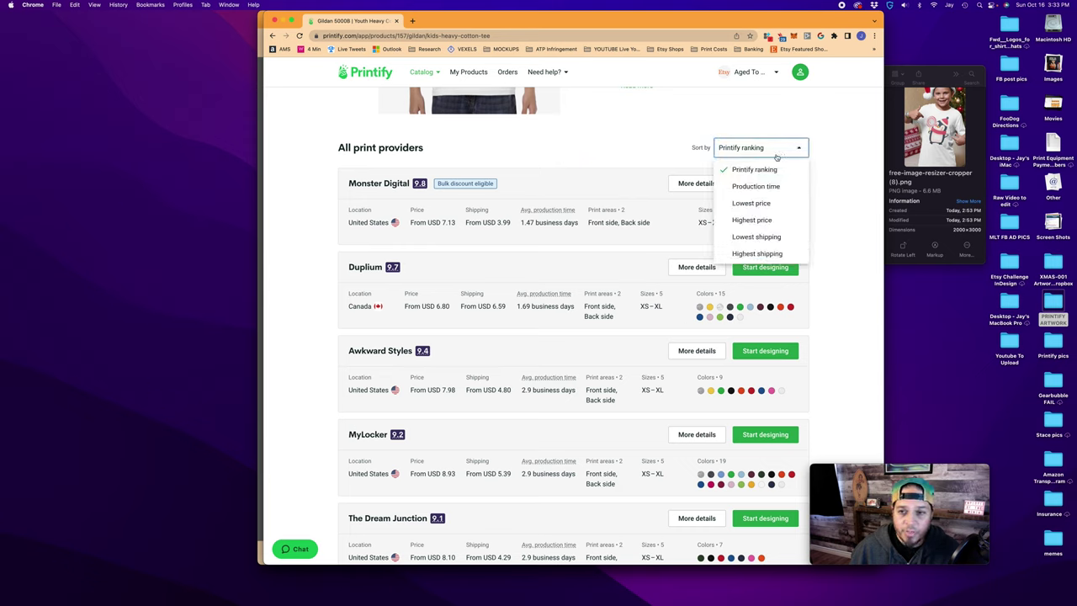
left_click(757, 186)
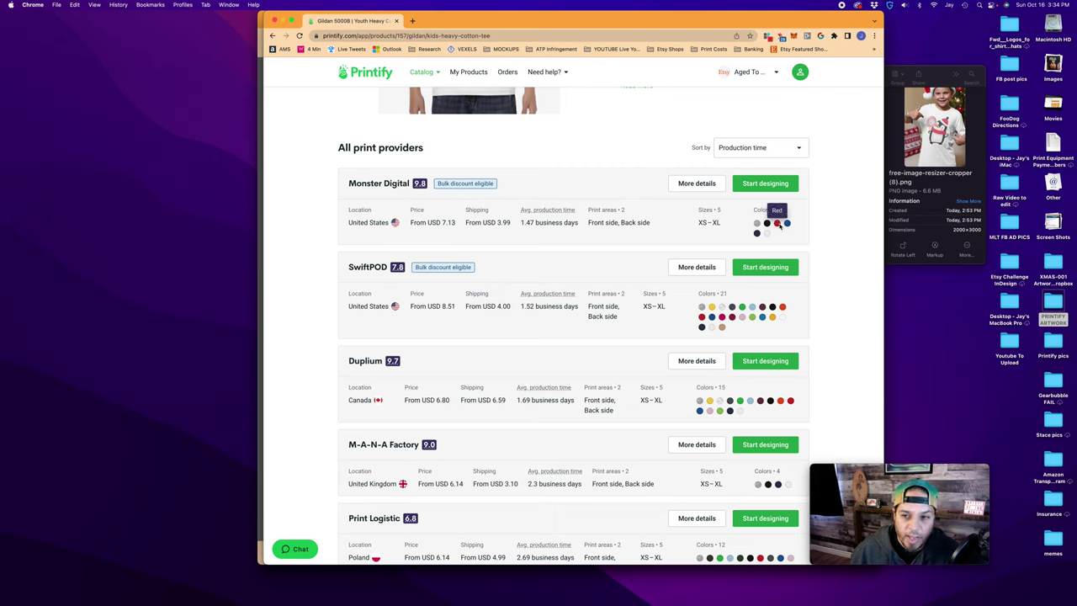
left_click(697, 183)
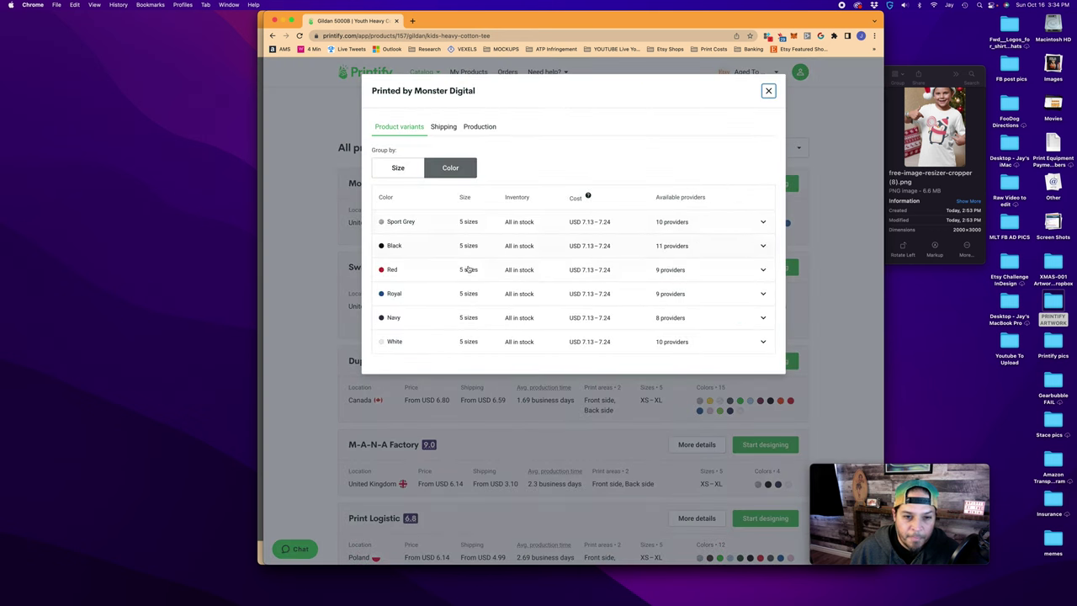
Compare Red per-size costs for Monster Digital and SwiftPOD, closing each details window afterwards
left_click(570, 271)
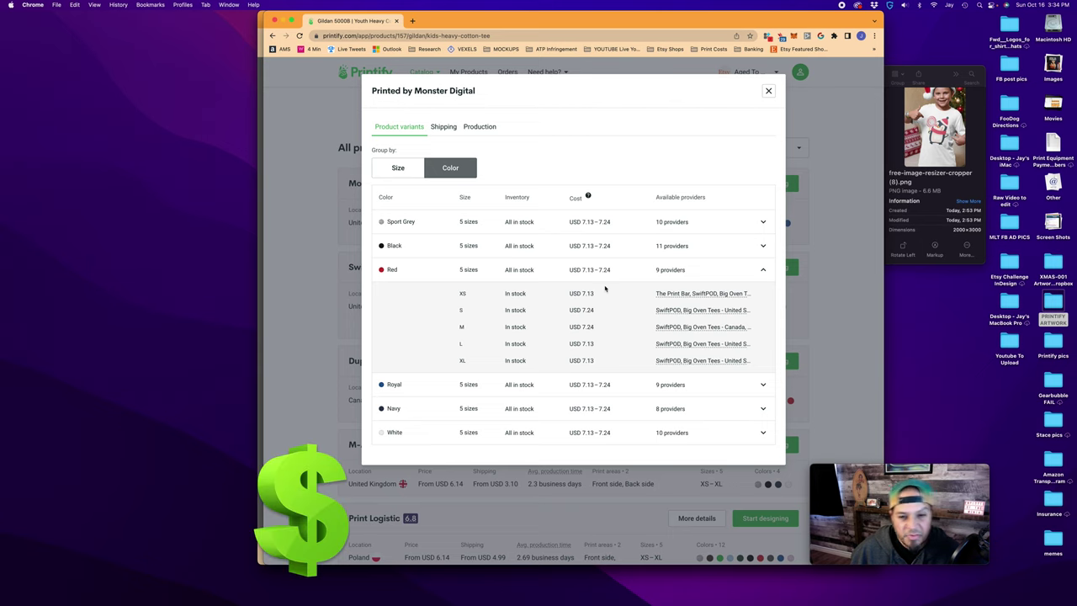
left_click(770, 93)
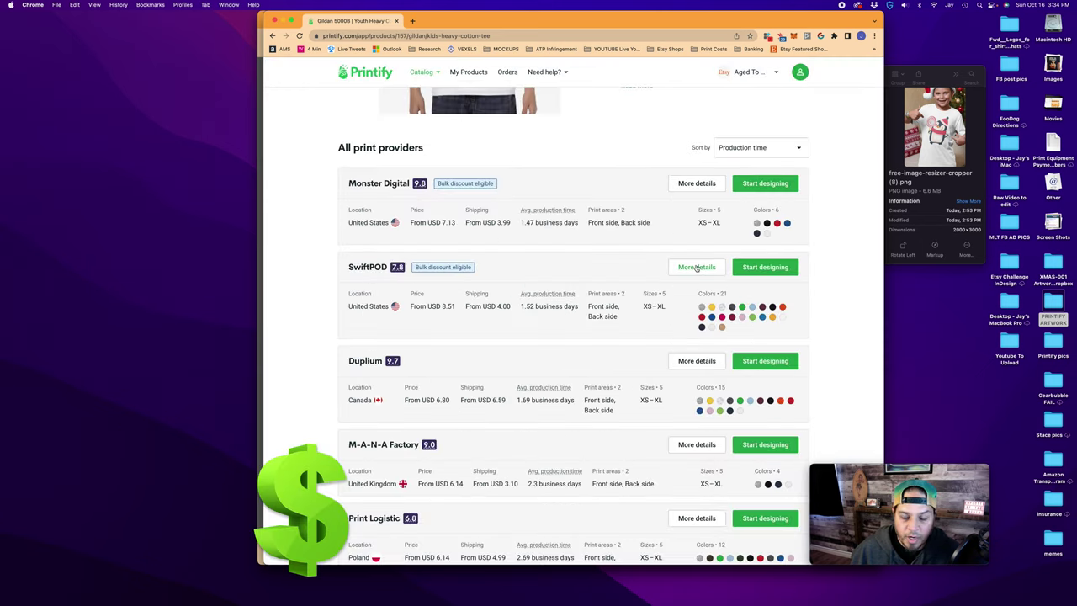
left_click(685, 267)
scroll(665, 277, "down", 3)
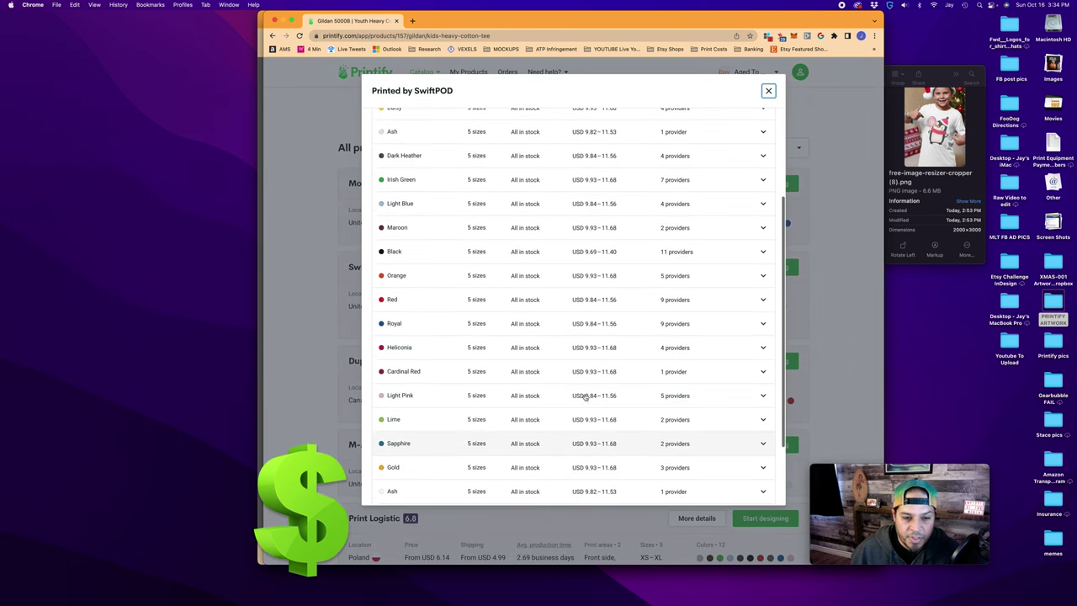
left_click(593, 301)
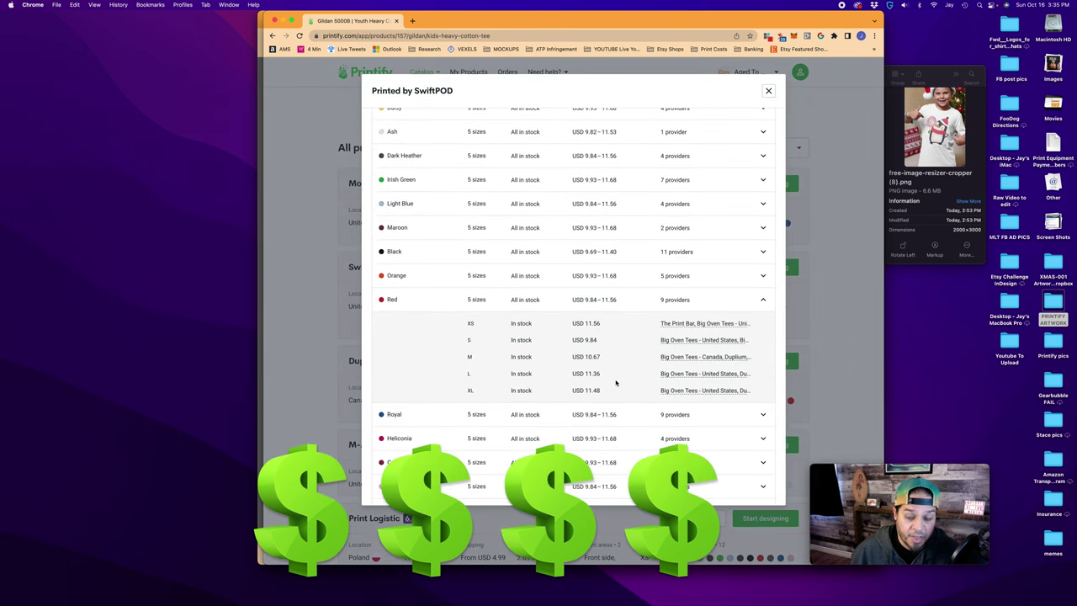
left_click(768, 91)
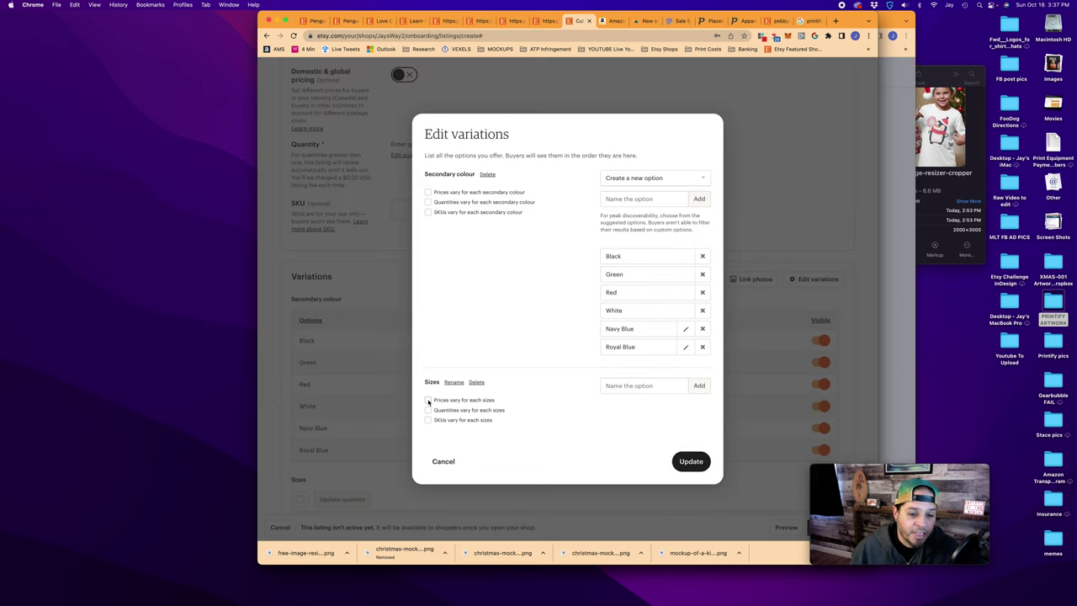
Let prices vary per size and save the Youth S, M, L and XL size variations
left_click(428, 401)
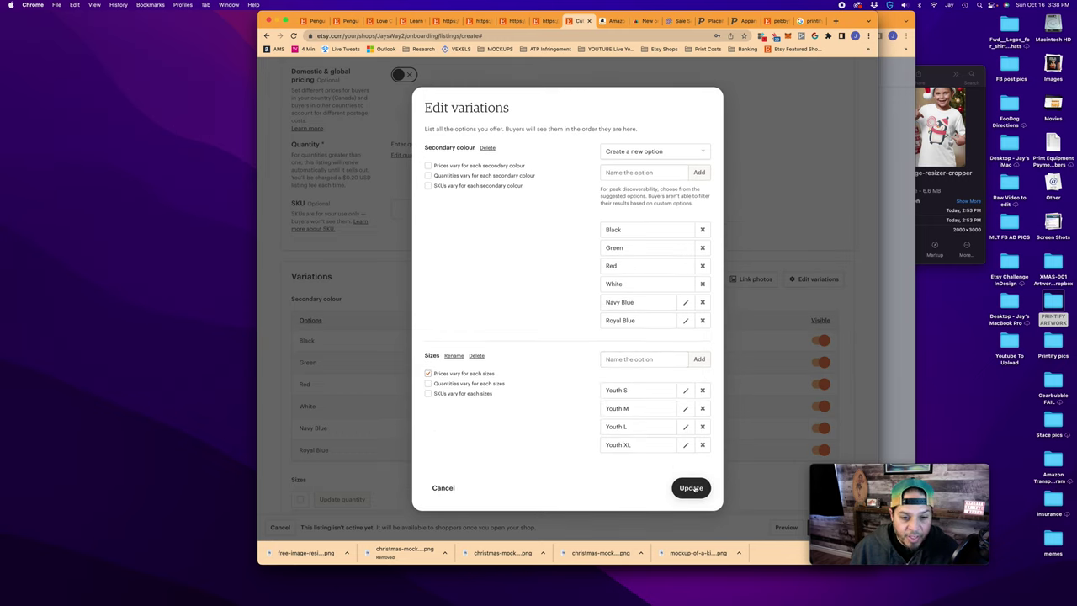
left_click(691, 488)
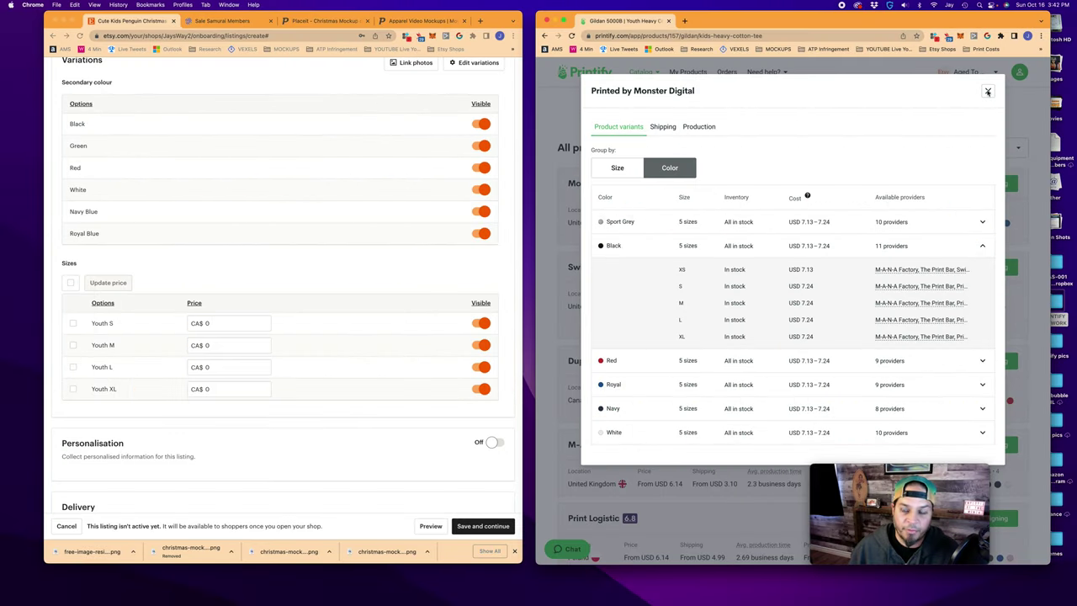
Check MyLocker's 8.93 starting price and its per-size costs for Black
left_click(987, 91)
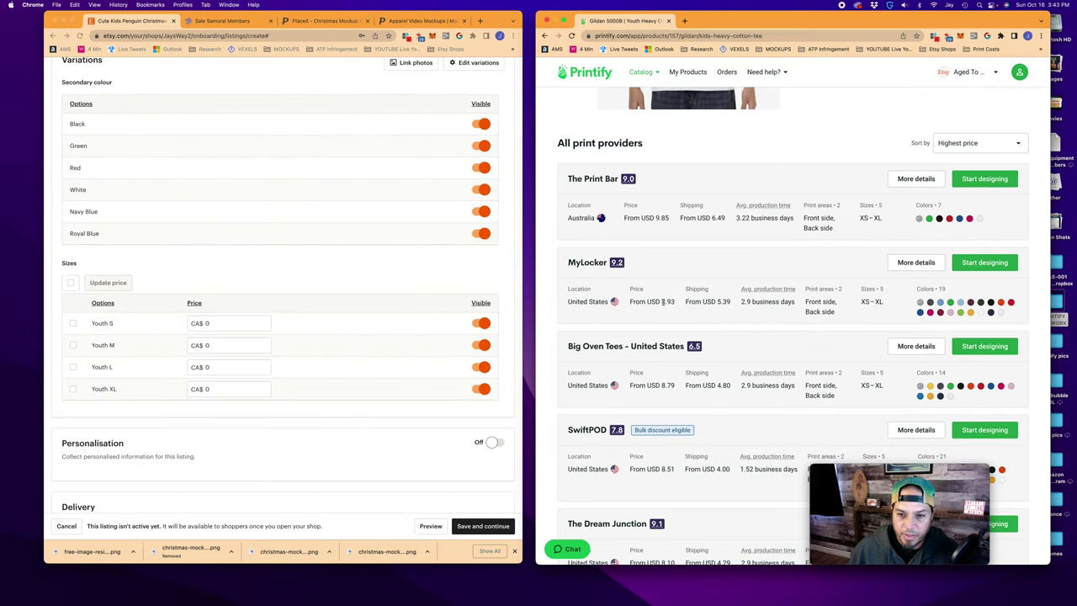
double_click(666, 301)
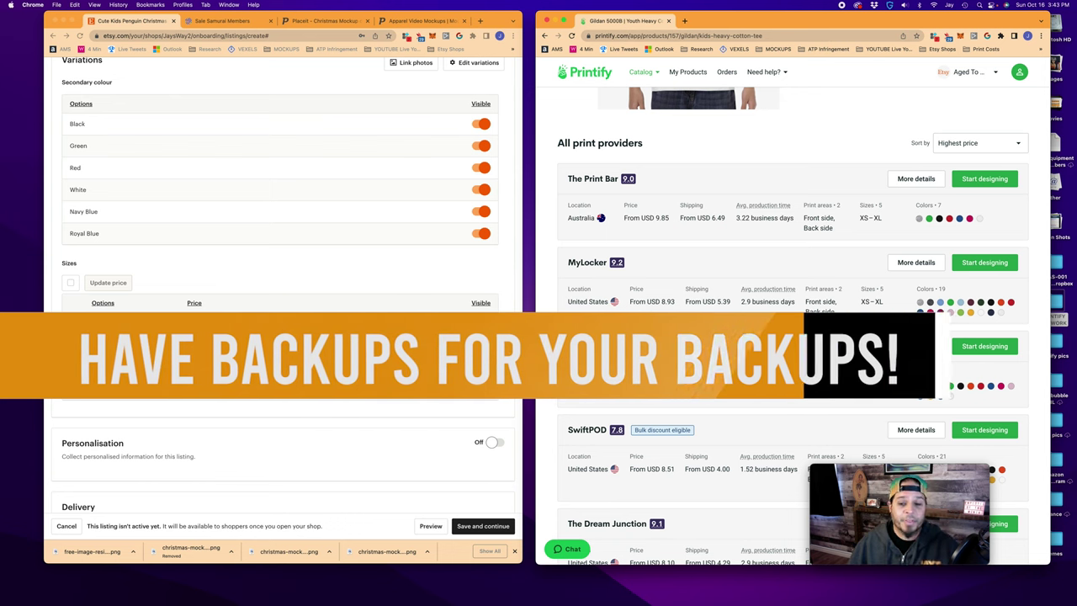
left_click(920, 264)
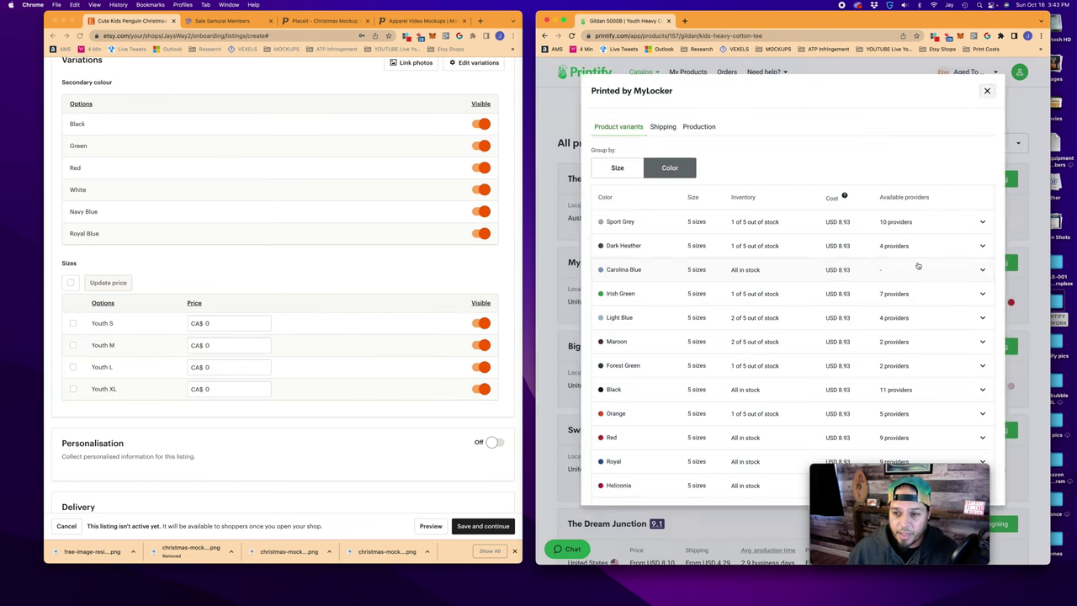
scroll(779, 353, "down", 2)
left_click(779, 343)
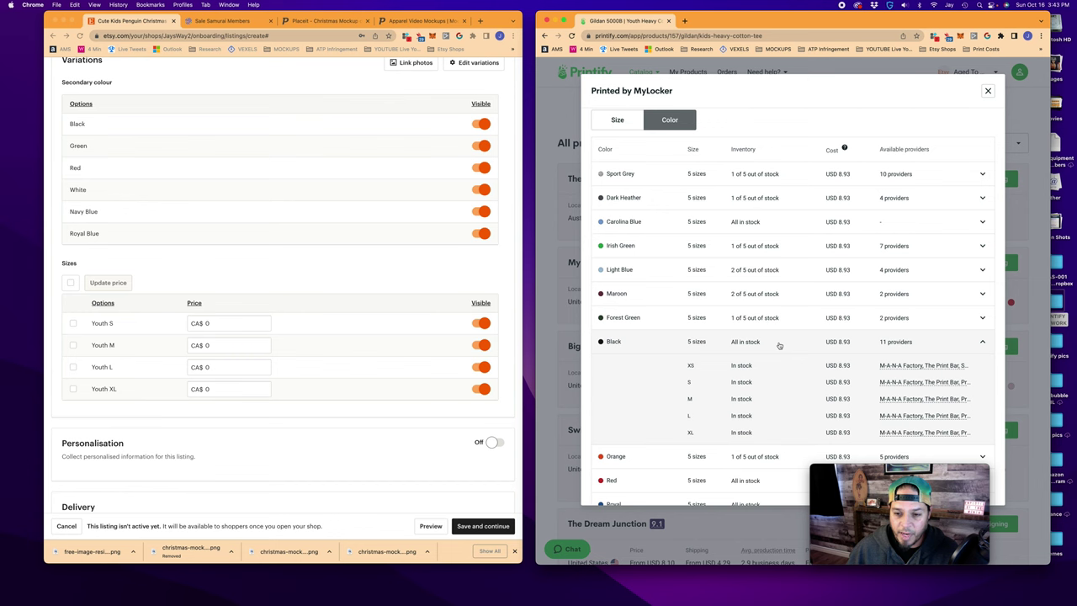
scroll(841, 345, "down", 1)
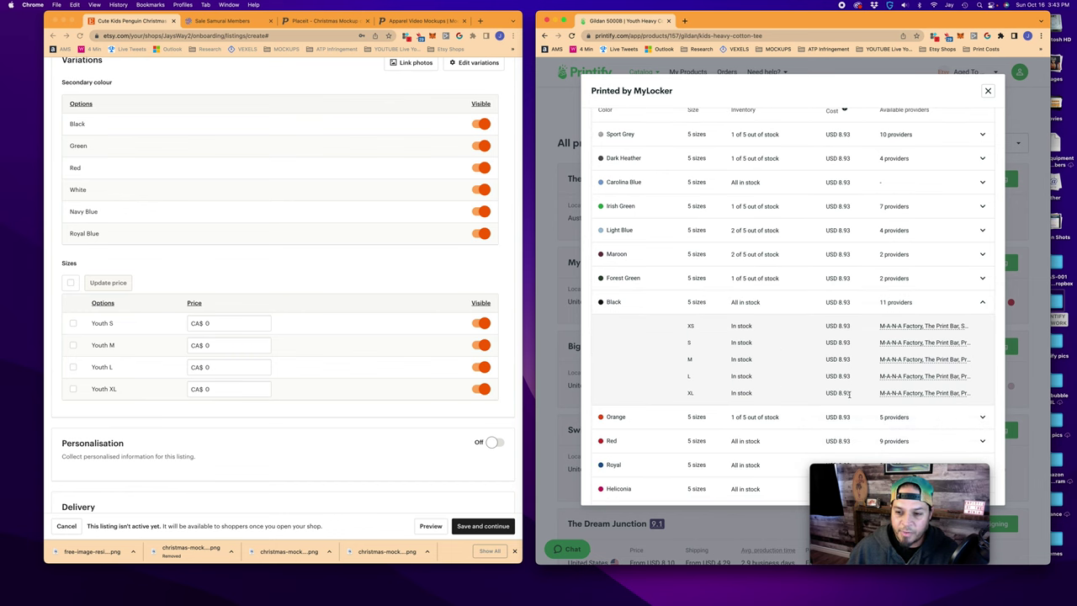
left_click(987, 91)
Review SwiftPOD's variant costs by colour, then close its details
scroll(917, 244, "down", 2)
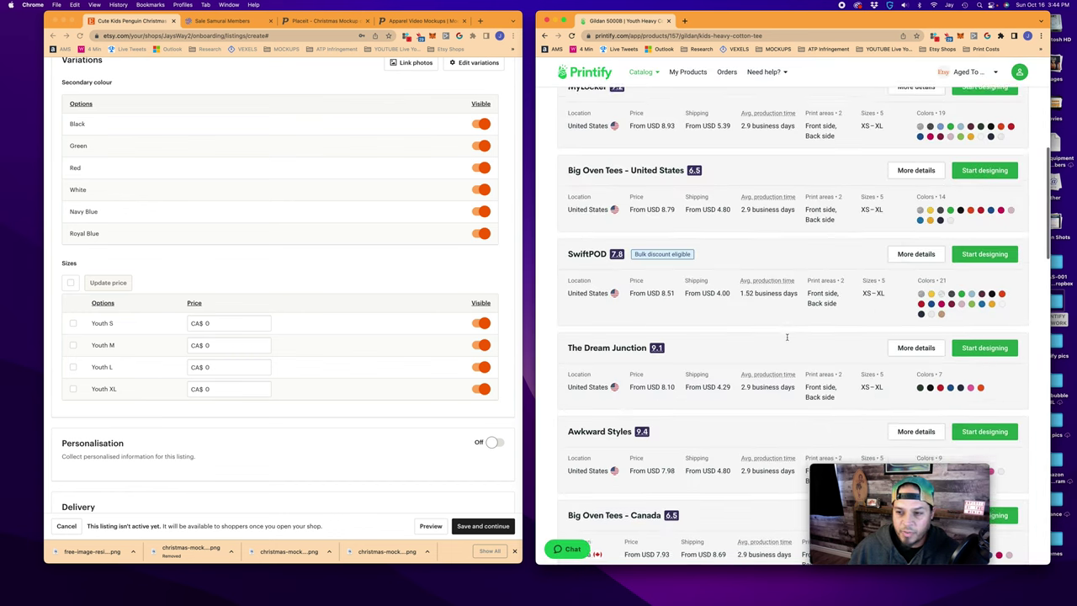
left_click(917, 248)
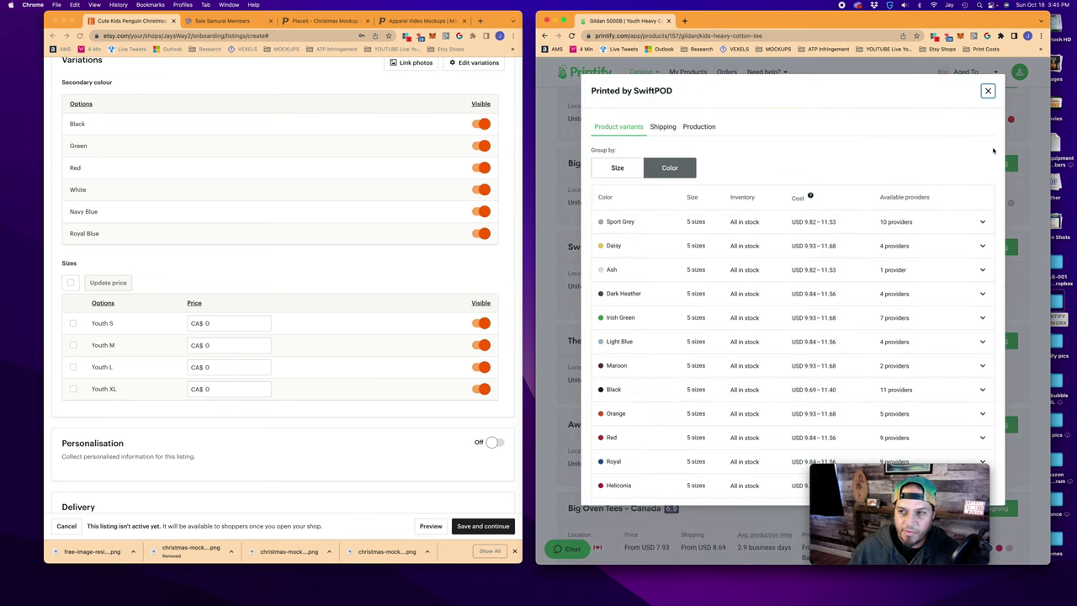
left_click(988, 91)
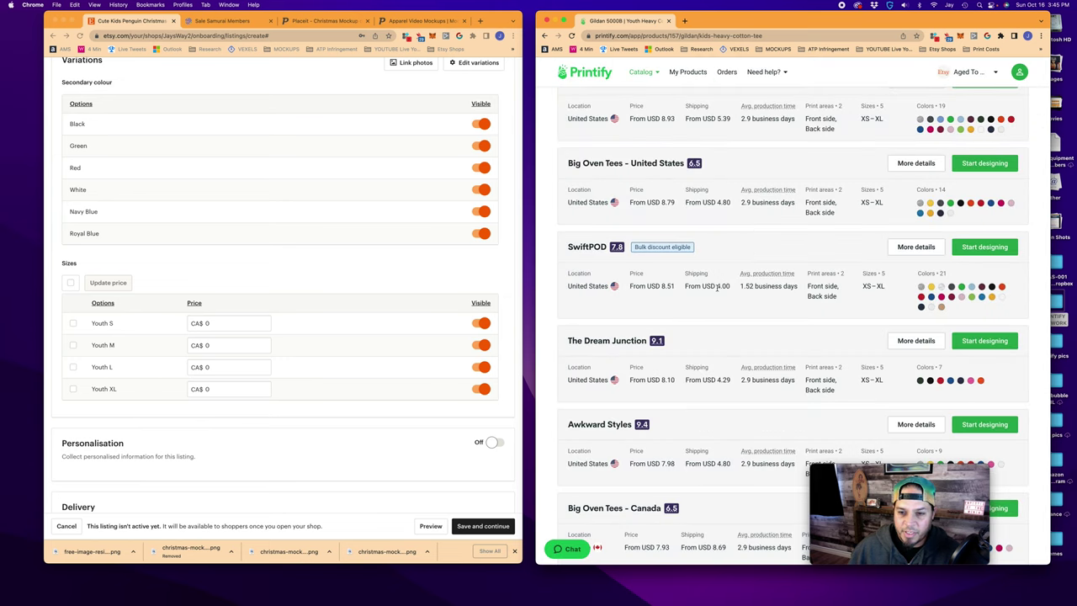
scroll(736, 290, "up", 1)
left_click(223, 20)
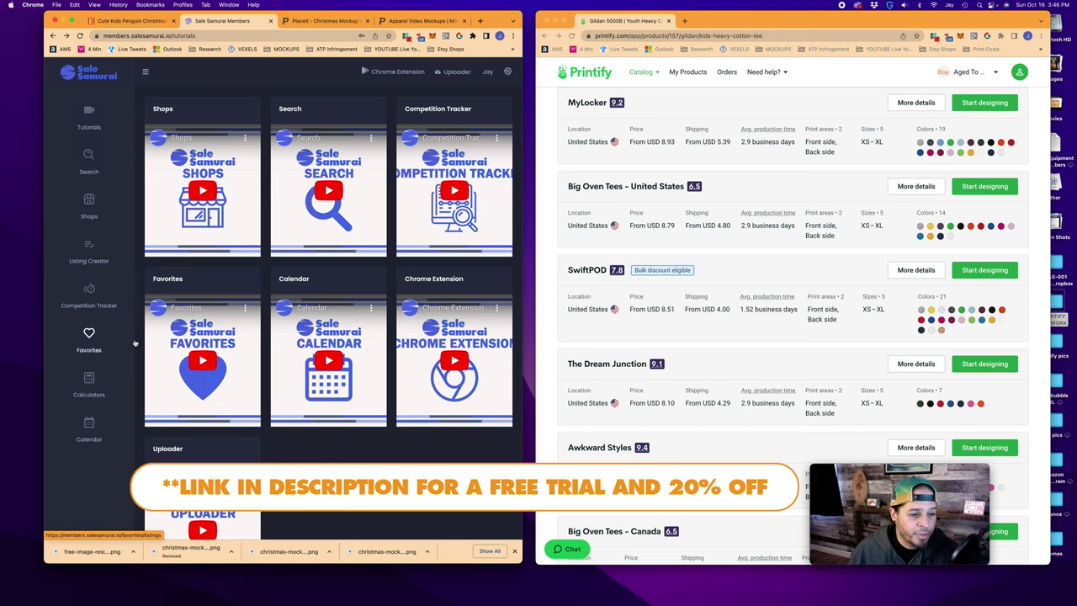
Open the Sale Samurai profit calculator and enter a material cost of 11.4
left_click(89, 380)
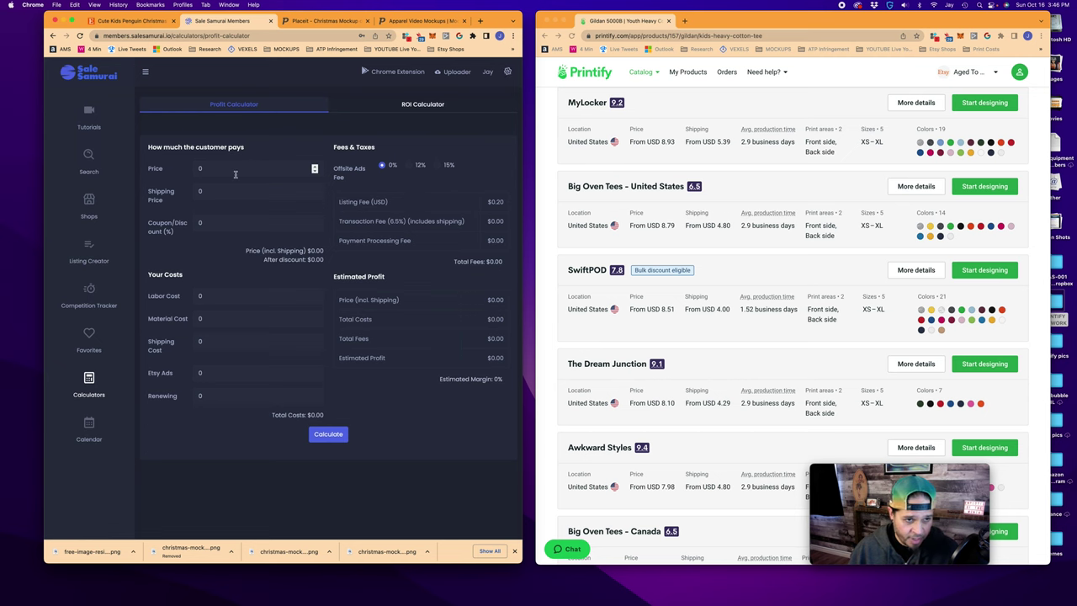
left_click(915, 270)
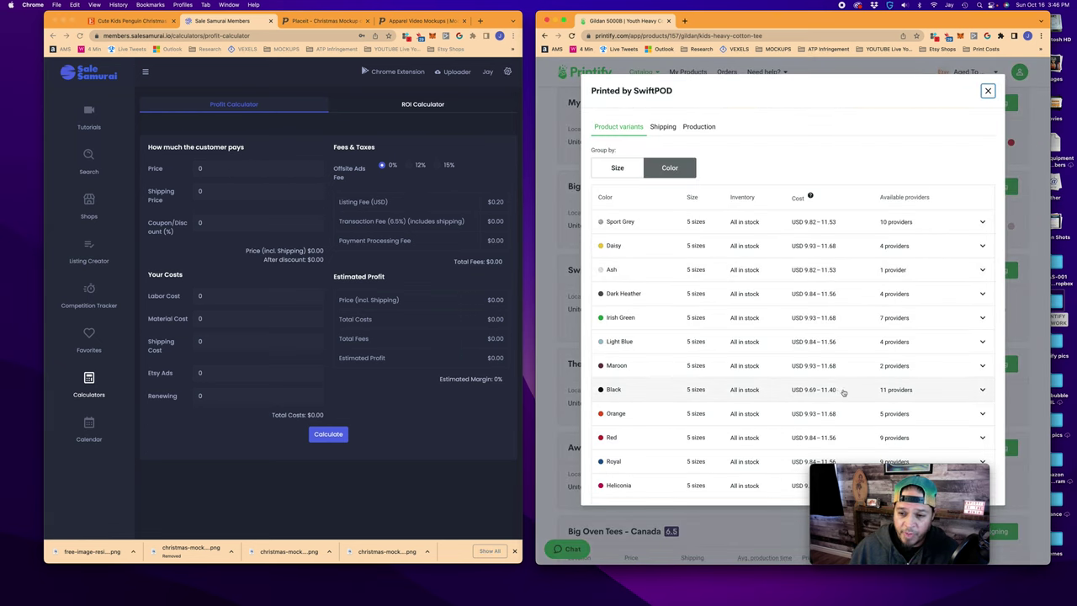
left_click(987, 93)
left_click(177, 319)
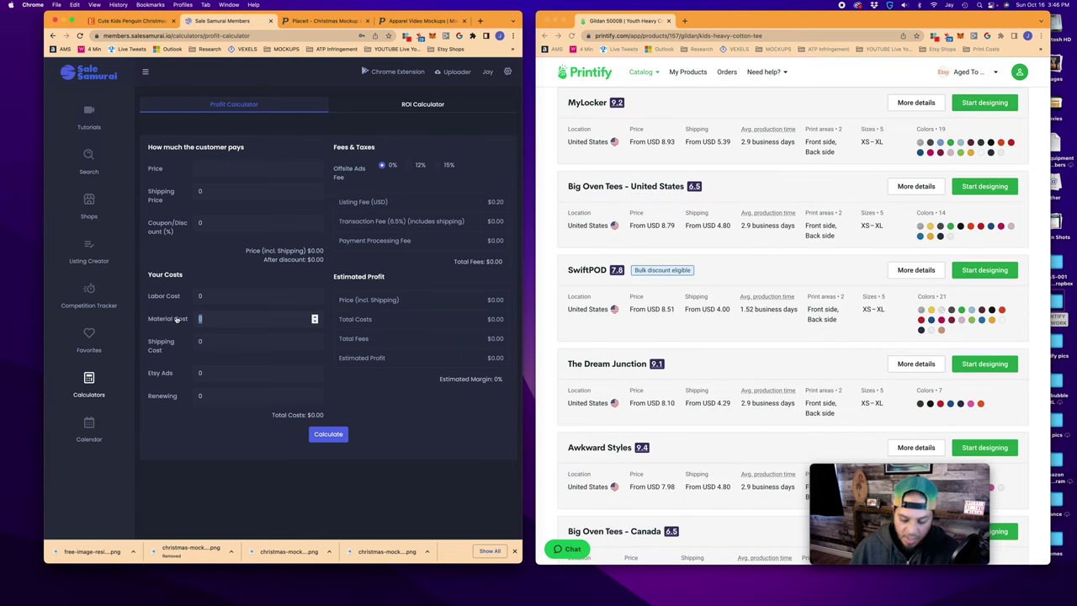
type("11.4")
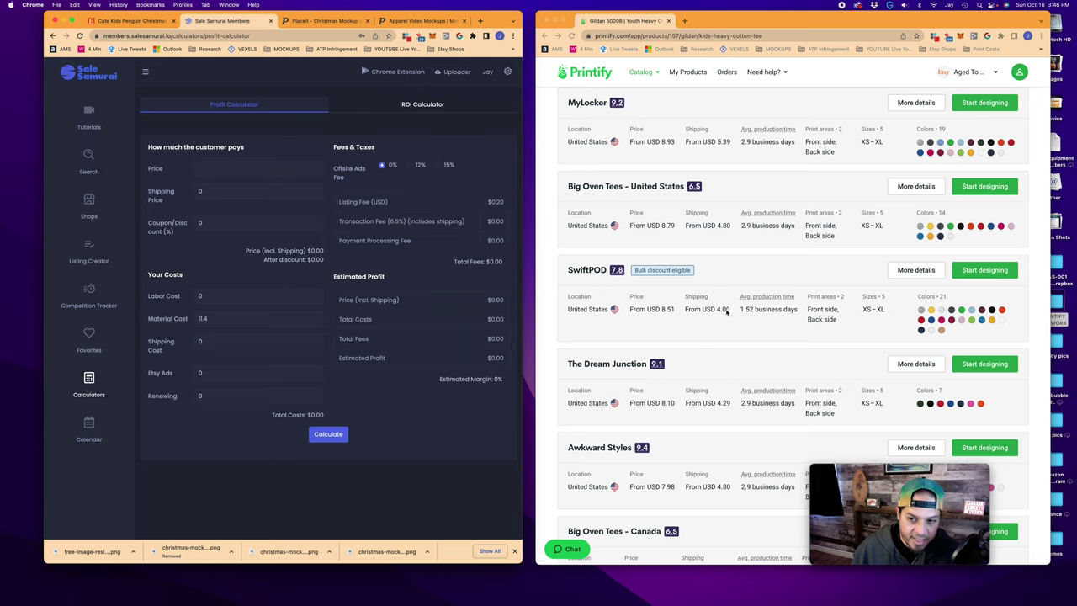
Enter shipping cost 4.50 and price 20, then calculate: $1.75 profit at 9% margin
scroll(727, 312, "up", 1)
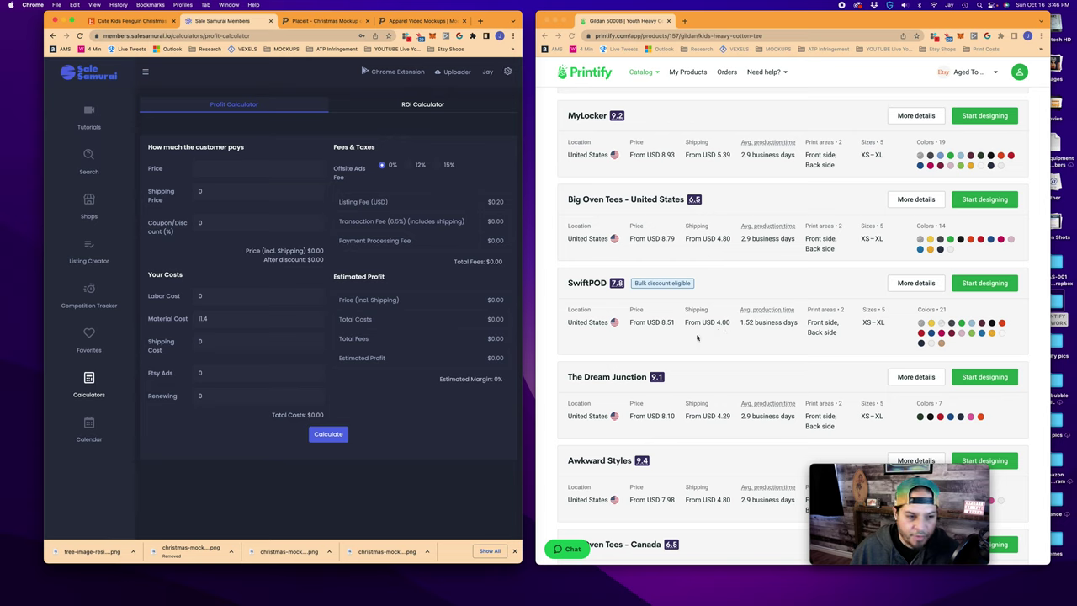
double_click(210, 341)
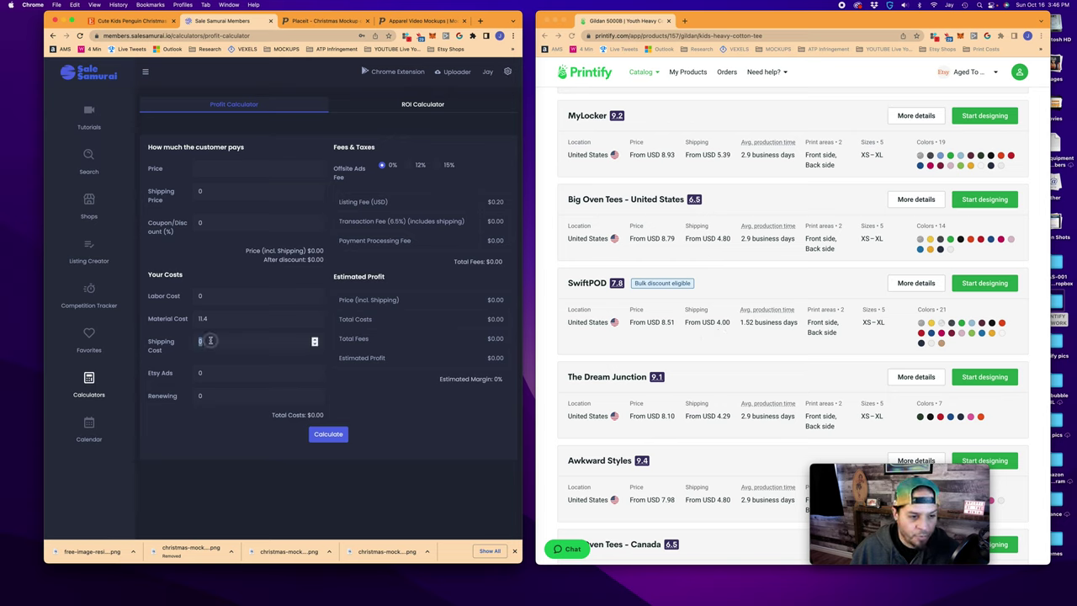
type("4.50")
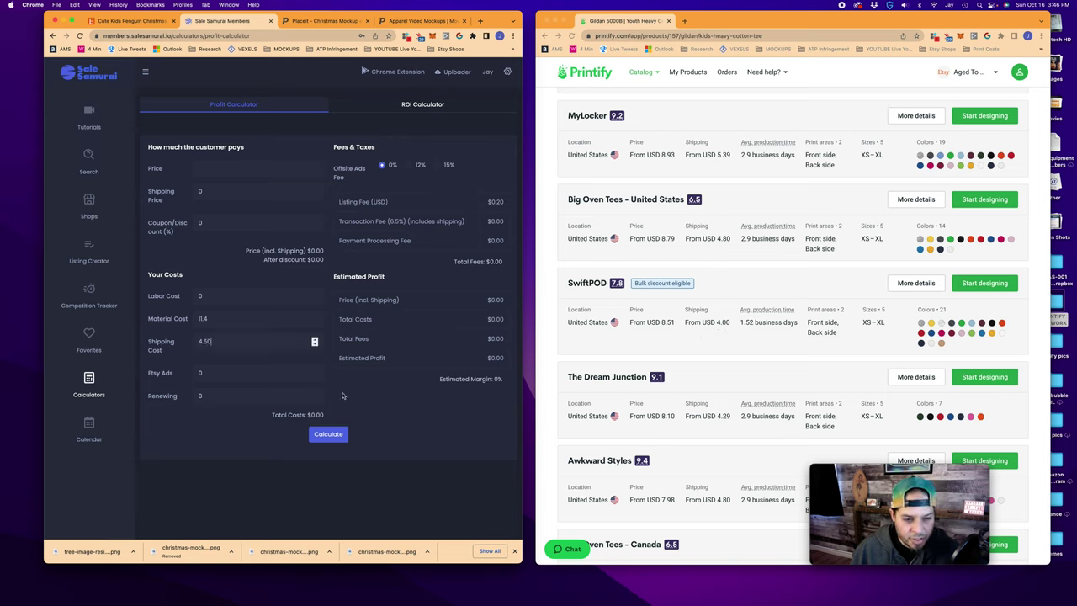
left_click(343, 390)
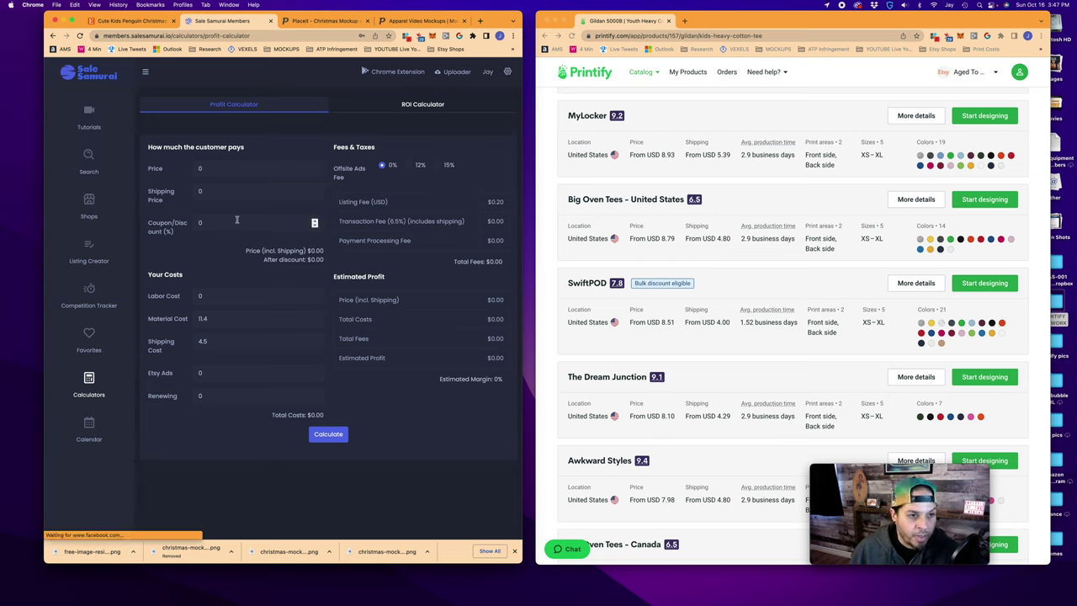
left_click(208, 169)
left_click_drag(208, 169, 187, 171)
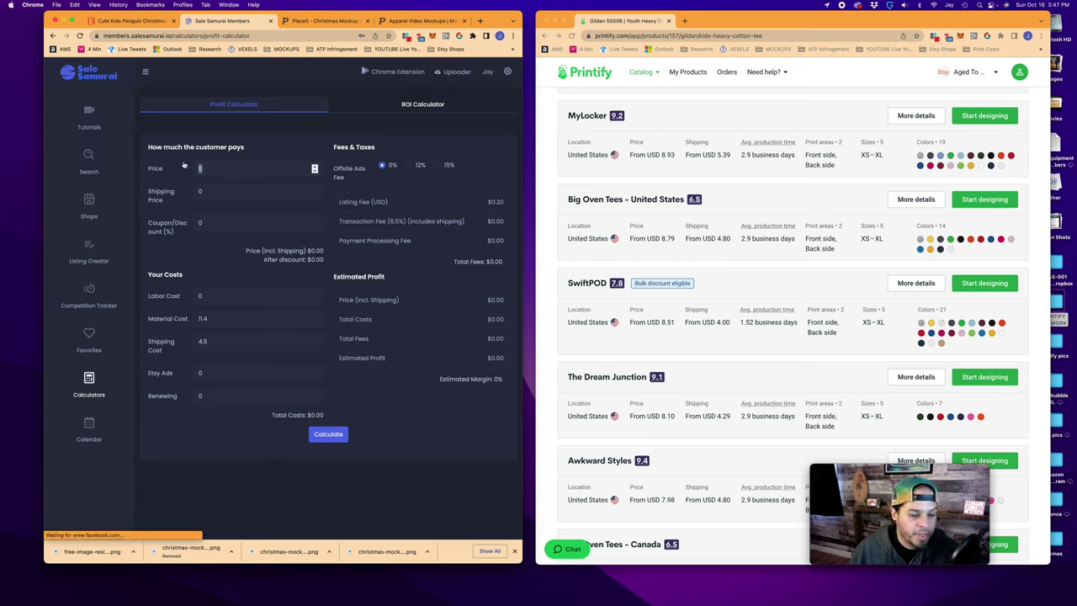
type("20")
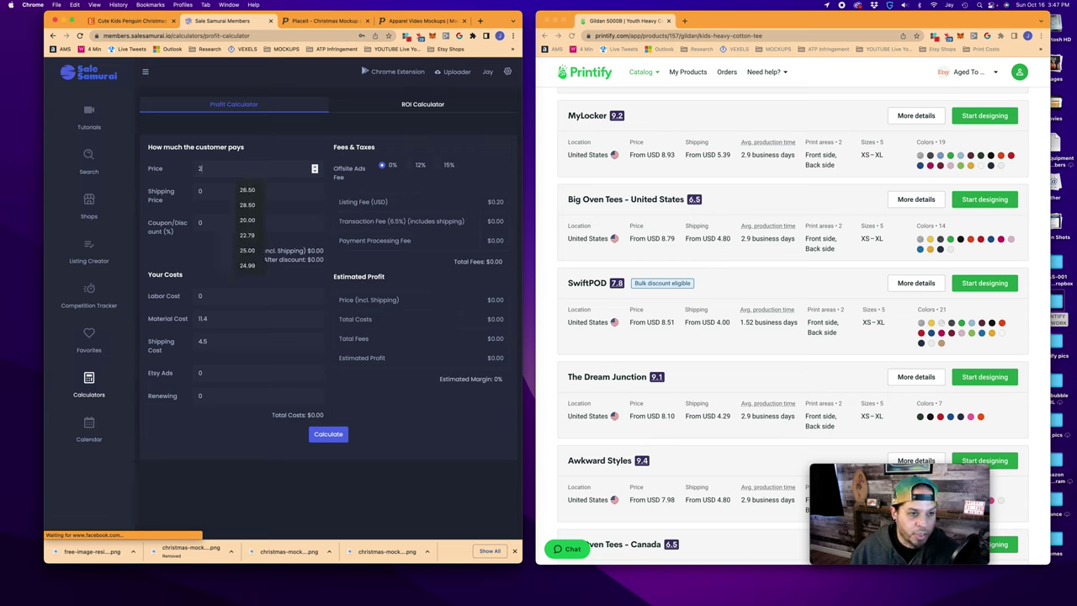
left_click(210, 190)
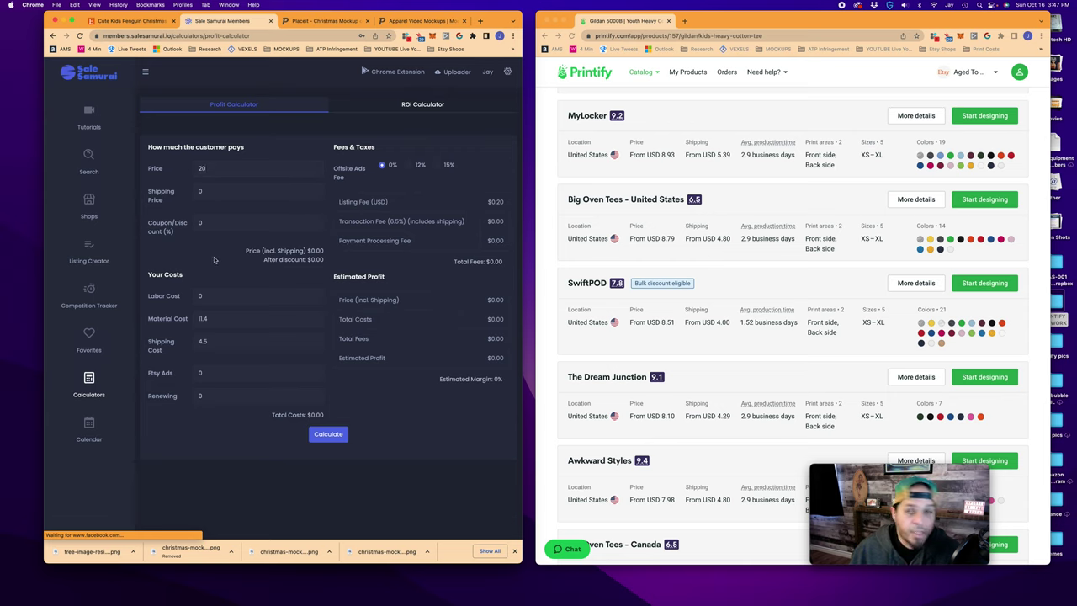
left_click(332, 434)
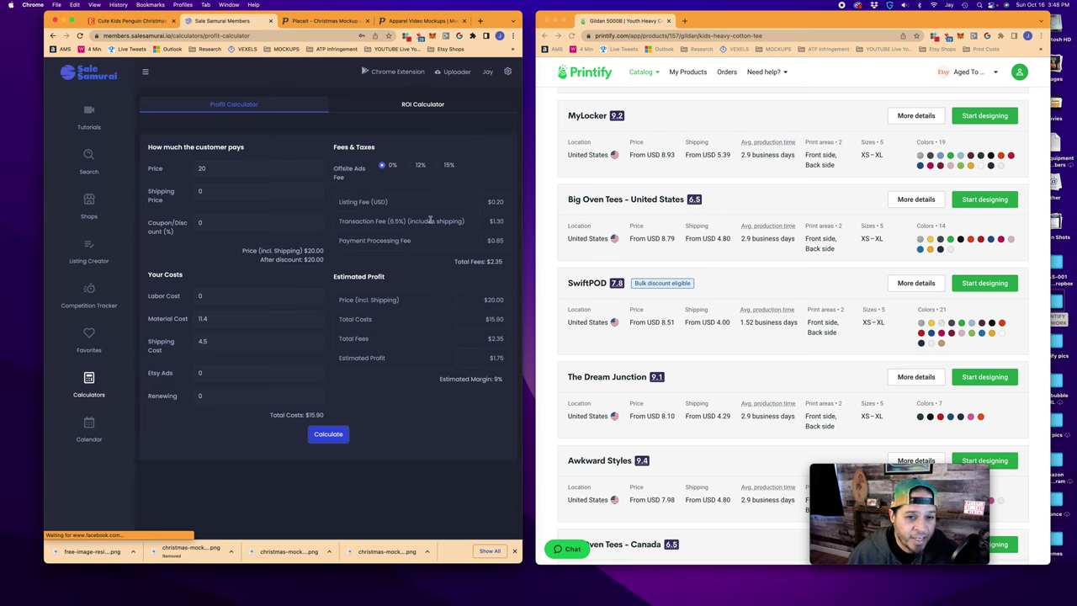
Add a shipping price of 5 and recalculate, giving $6.27 profit at 25% margin
left_click_drag(390, 221, 406, 222)
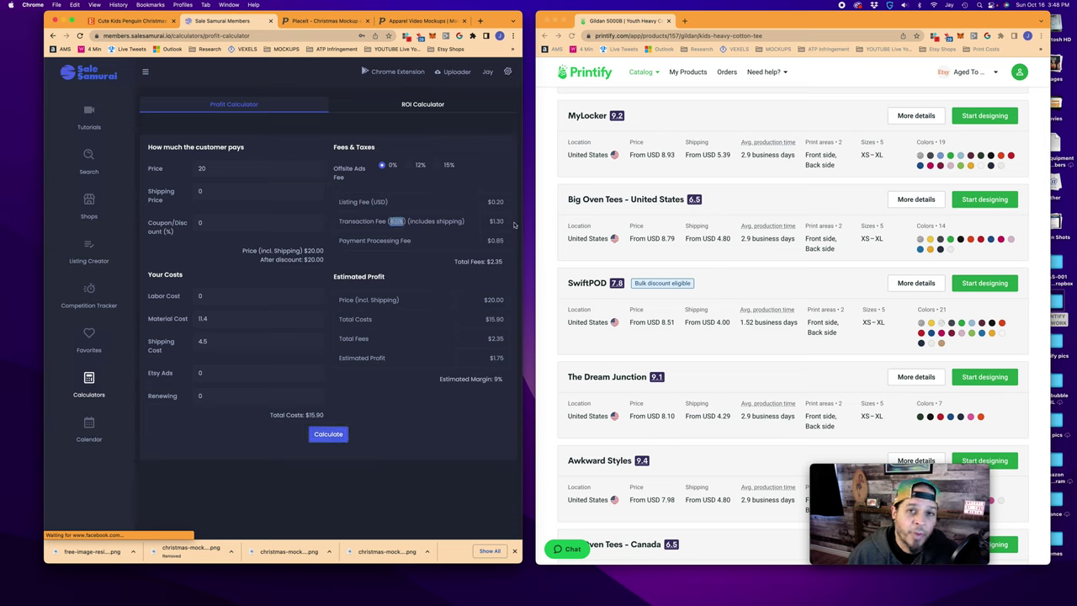
left_click(393, 252)
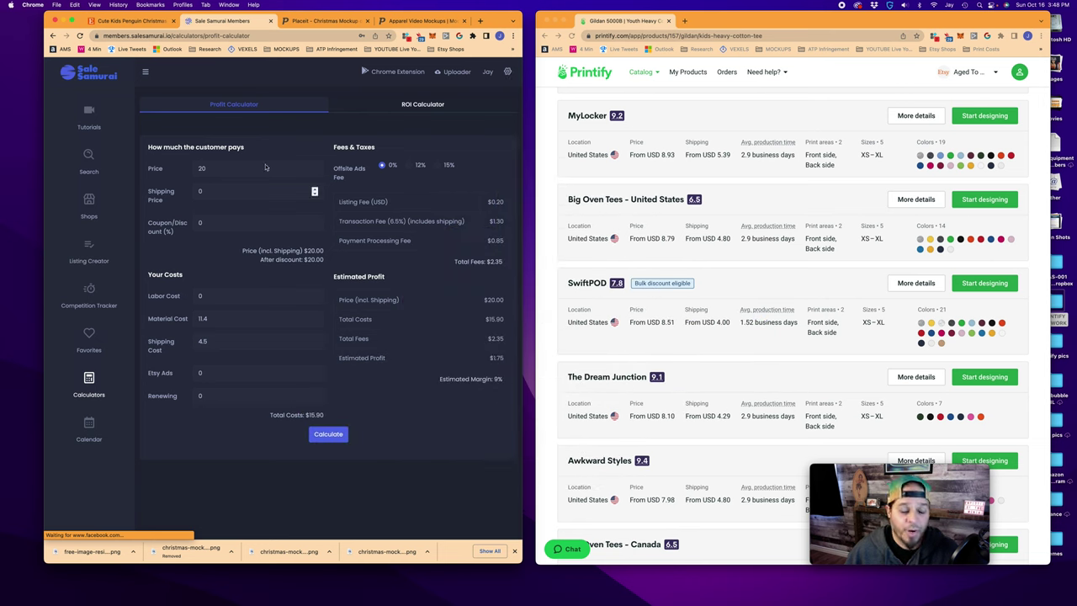
double_click(202, 191)
type("5")
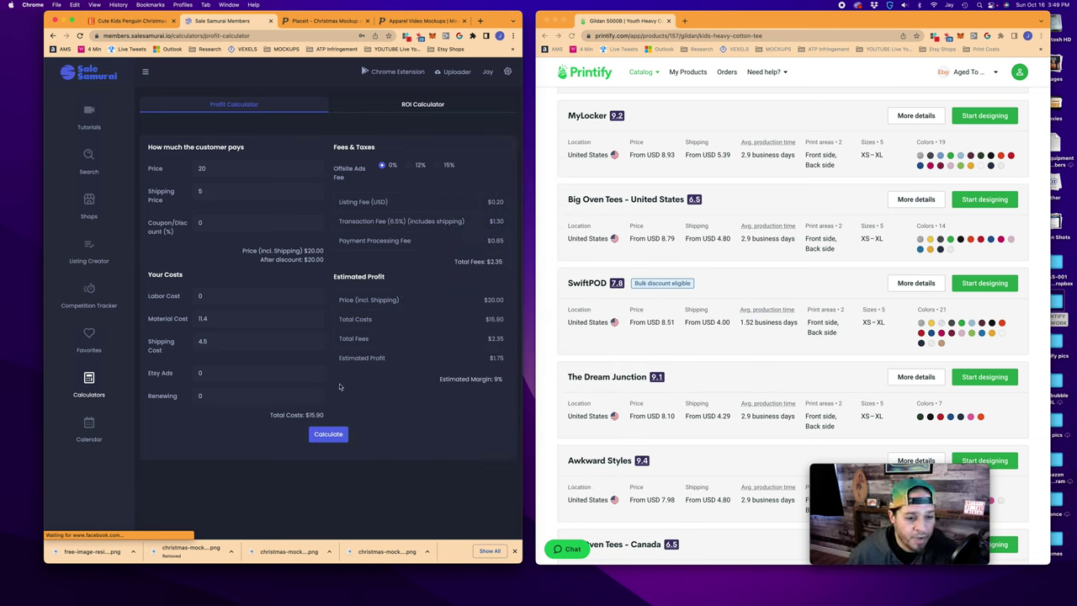
left_click(328, 434)
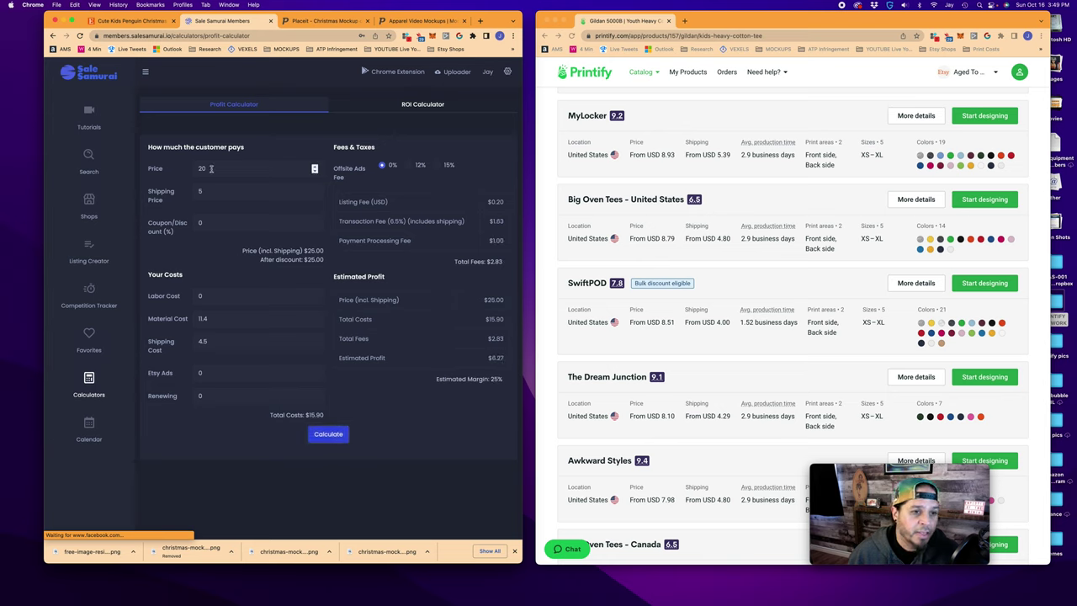
left_click_drag(179, 170, 212, 167)
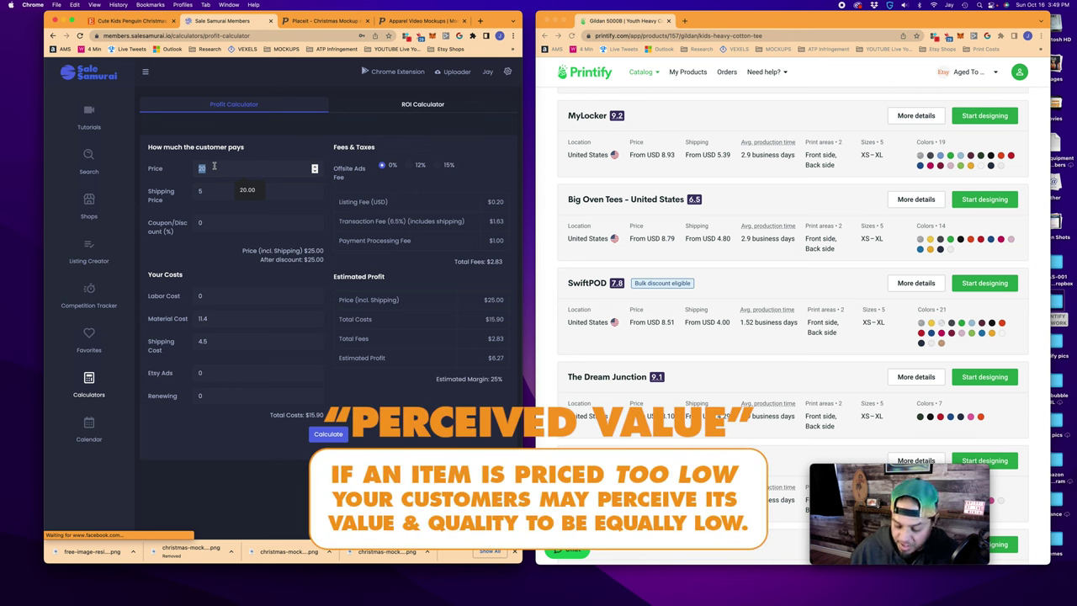
Raise the price to 27.50 and recalculate, showing a 40% estimated margin
type("27.50")
left_click(328, 433)
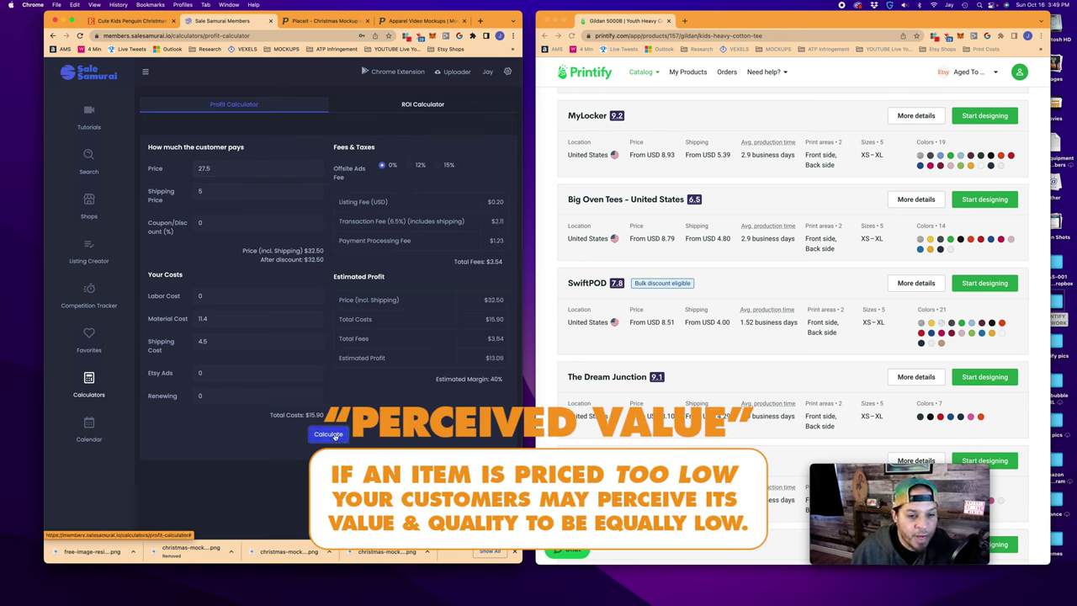
double_click(497, 379)
left_click(484, 394)
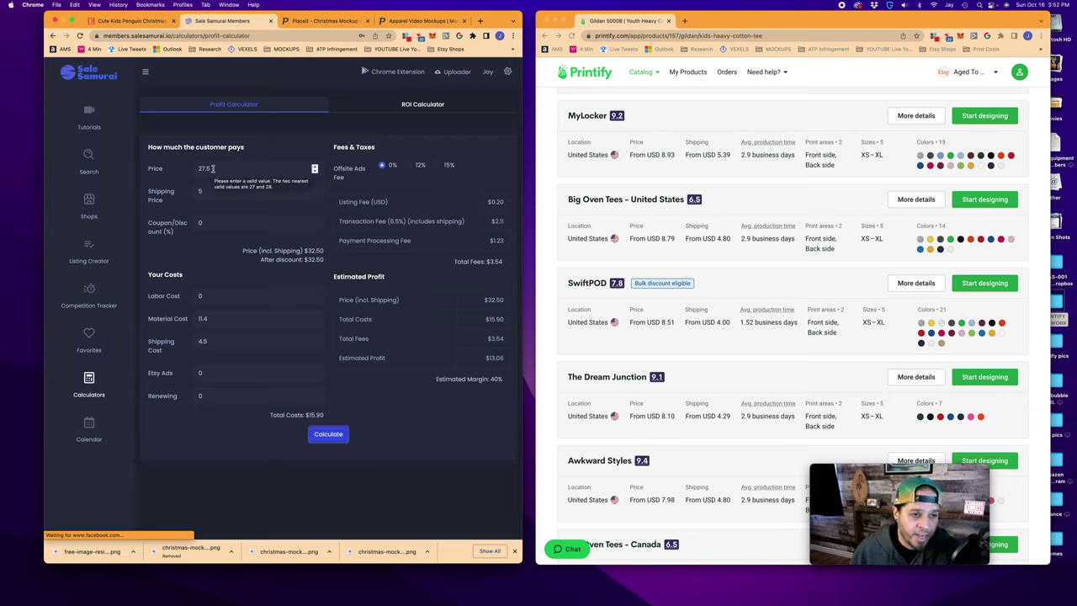
Try a 20% coupon, then a 30% coupon, recalculating the profit each time
left_click(182, 222)
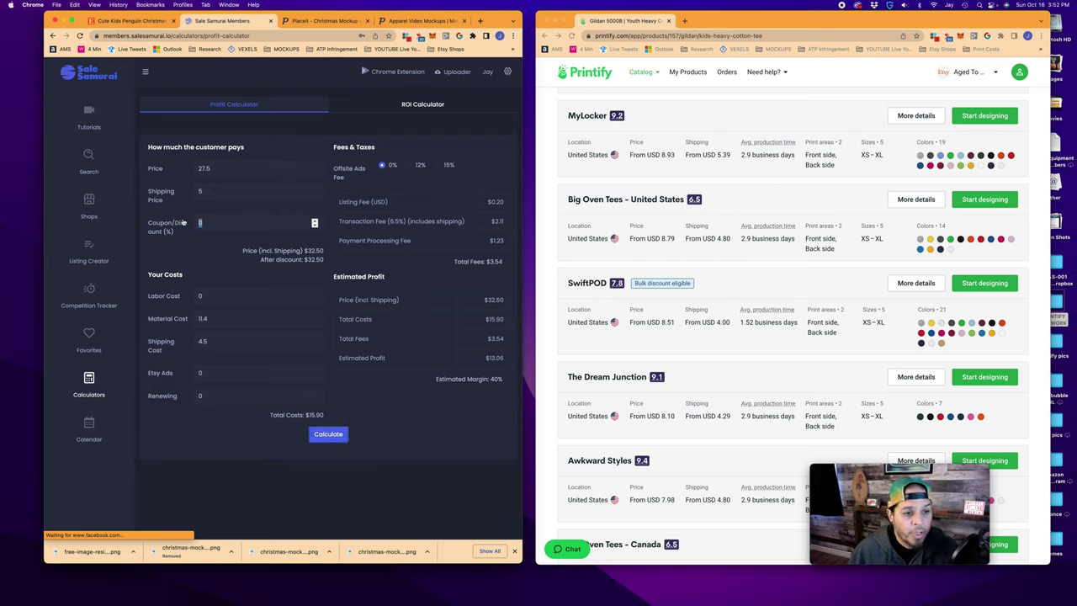
type("20")
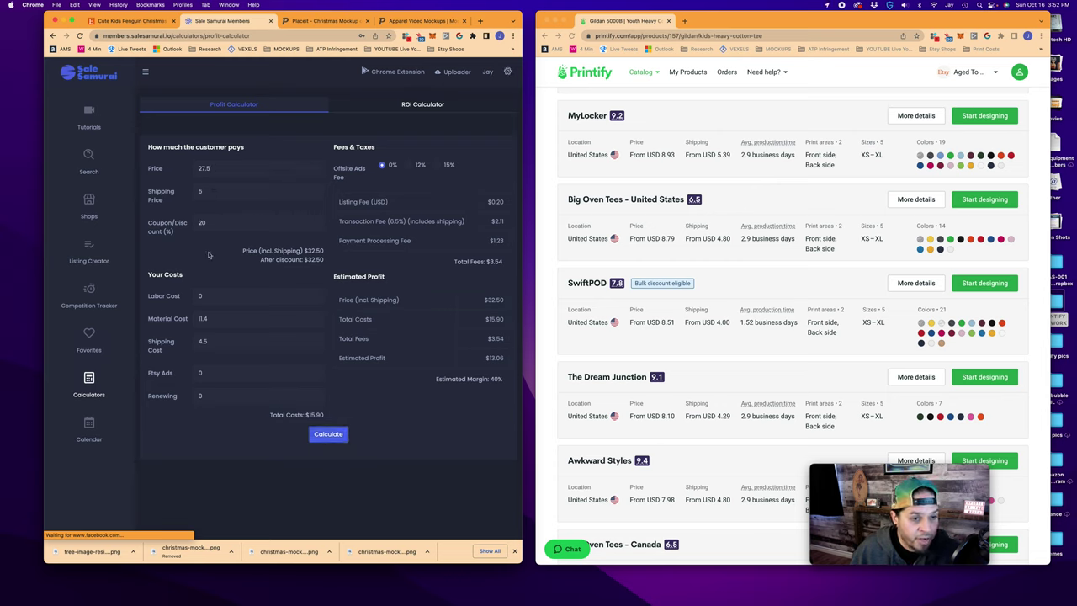
left_click(328, 434)
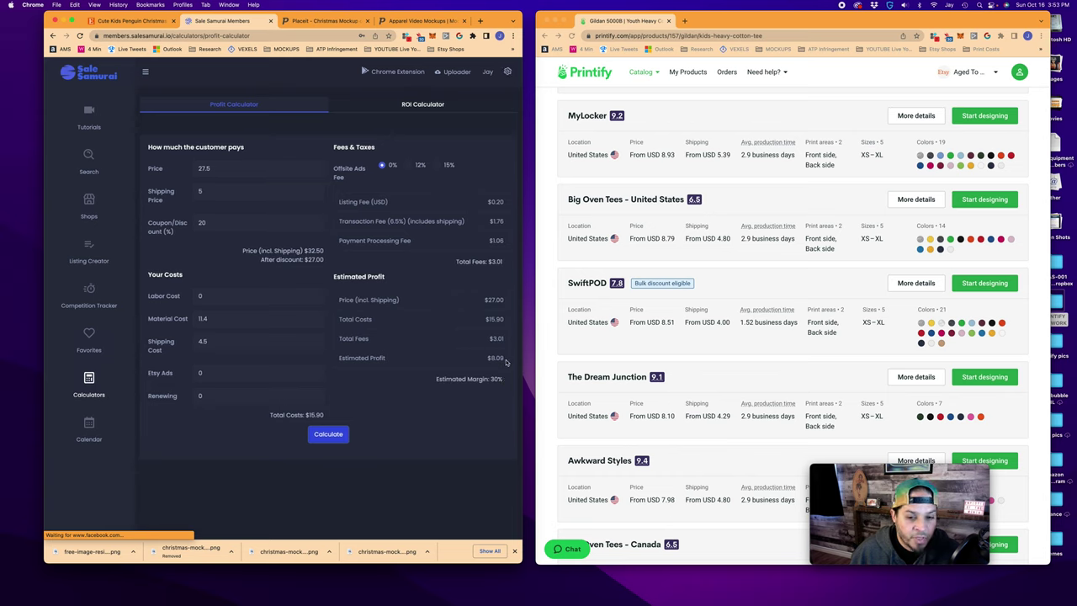
double_click(202, 223)
type("2")
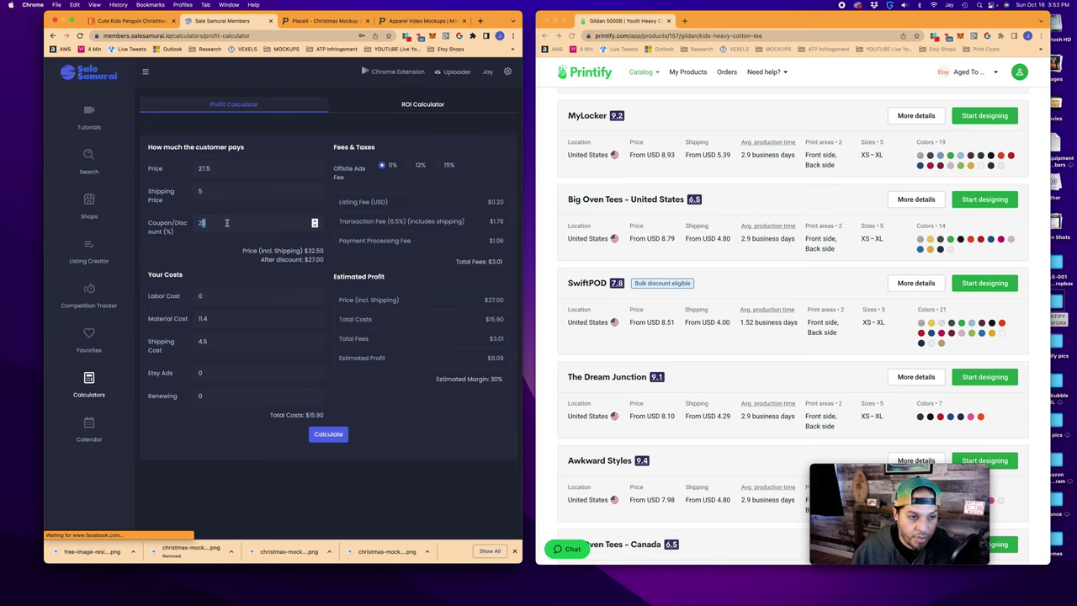
key("super+a")
type("3")
key("Return")
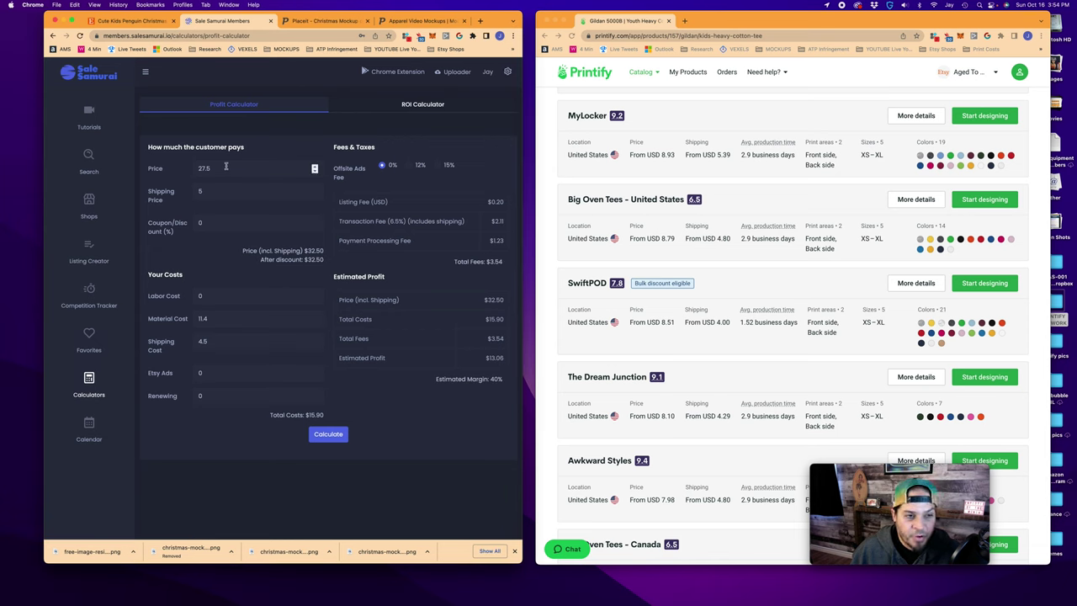
Set the coupon back to 20% and recalculate for $8.09 profit at 30% margin
left_click(207, 222)
key("BackSpace")
type("2")
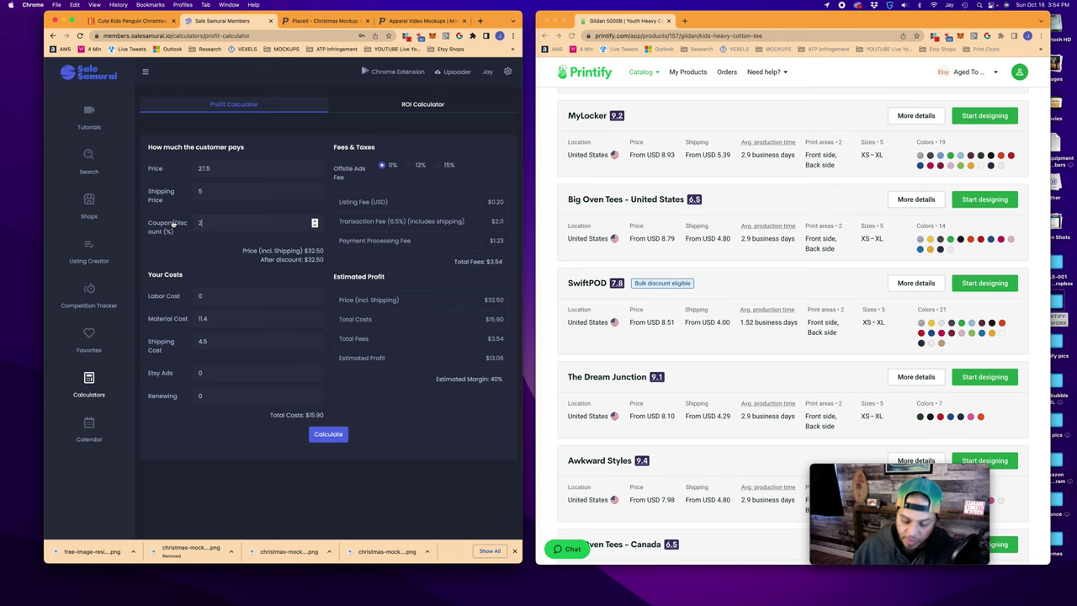
type("0")
left_click(331, 435)
scroll(757, 296, "up", 5)
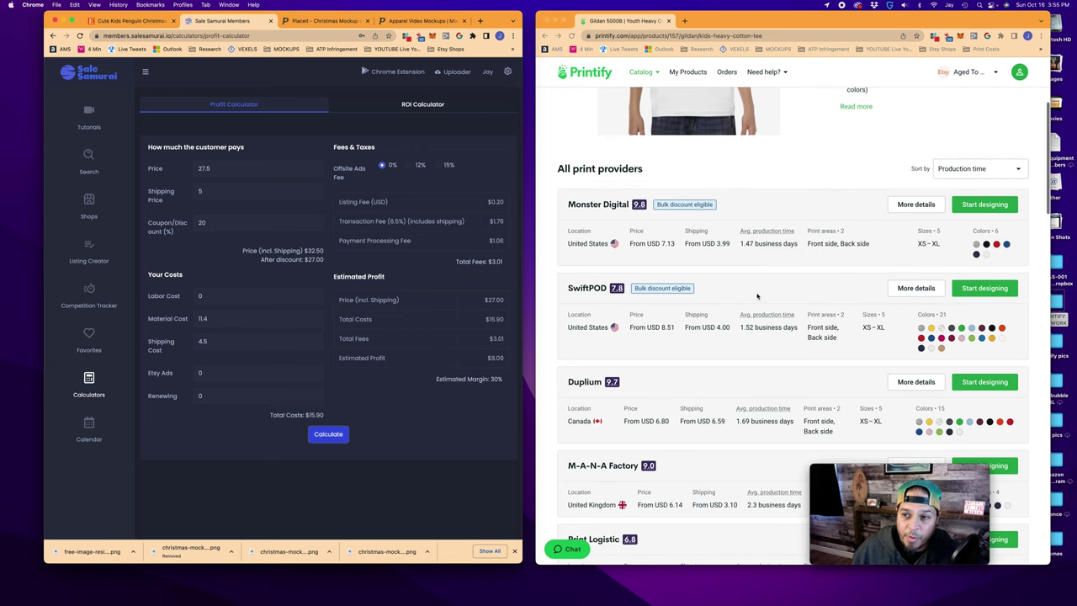
Use Monster Digital's Black cost of 7.24 as the material cost and recalculate
left_click(914, 207)
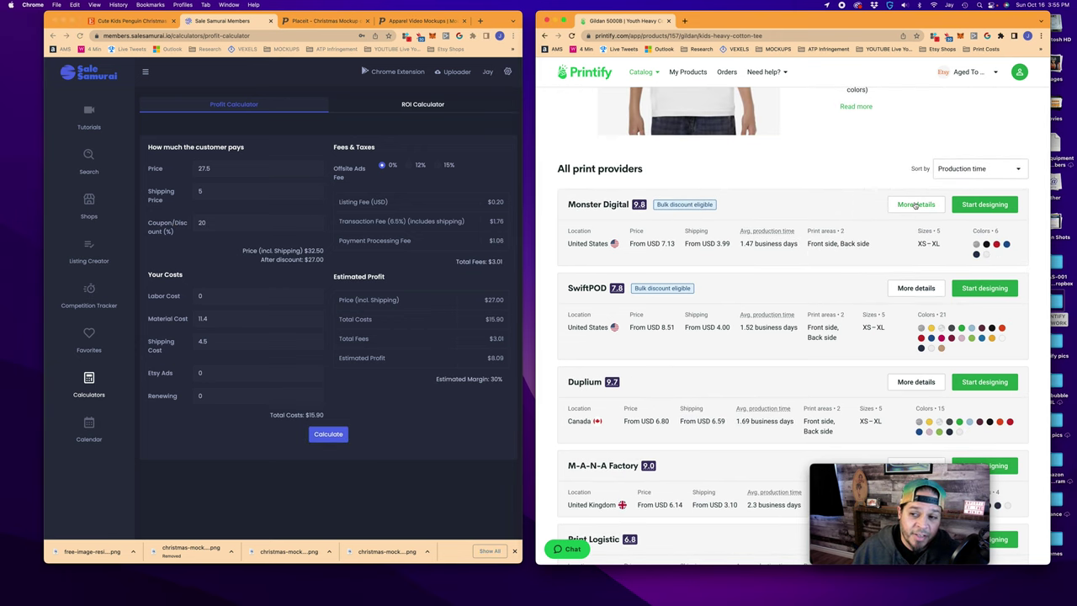
left_click(914, 207)
left_click(772, 246)
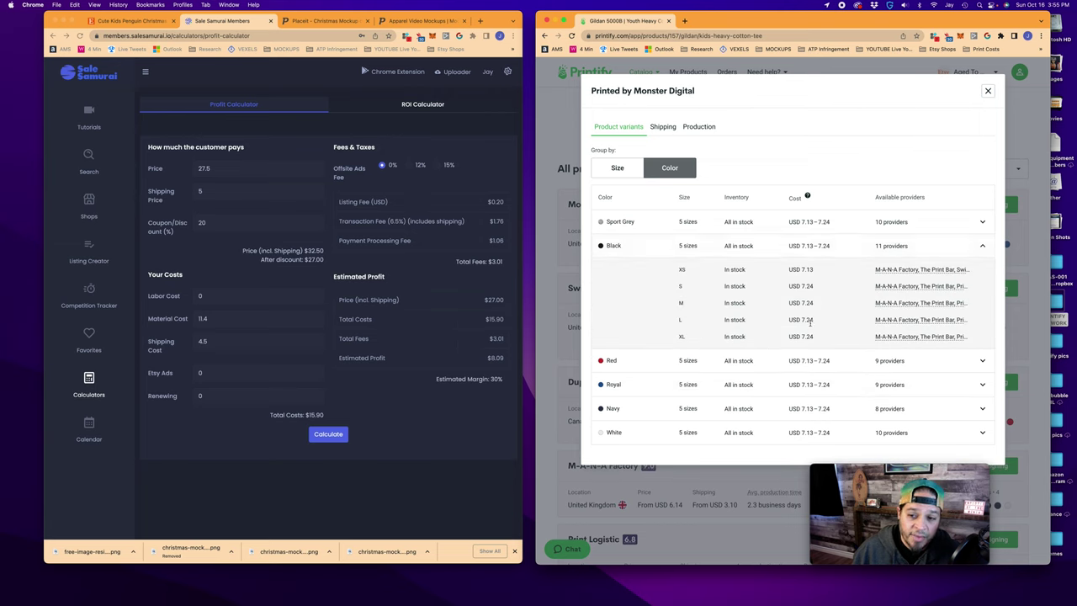
triple_click(202, 318)
type("7.24")
left_click(328, 433)
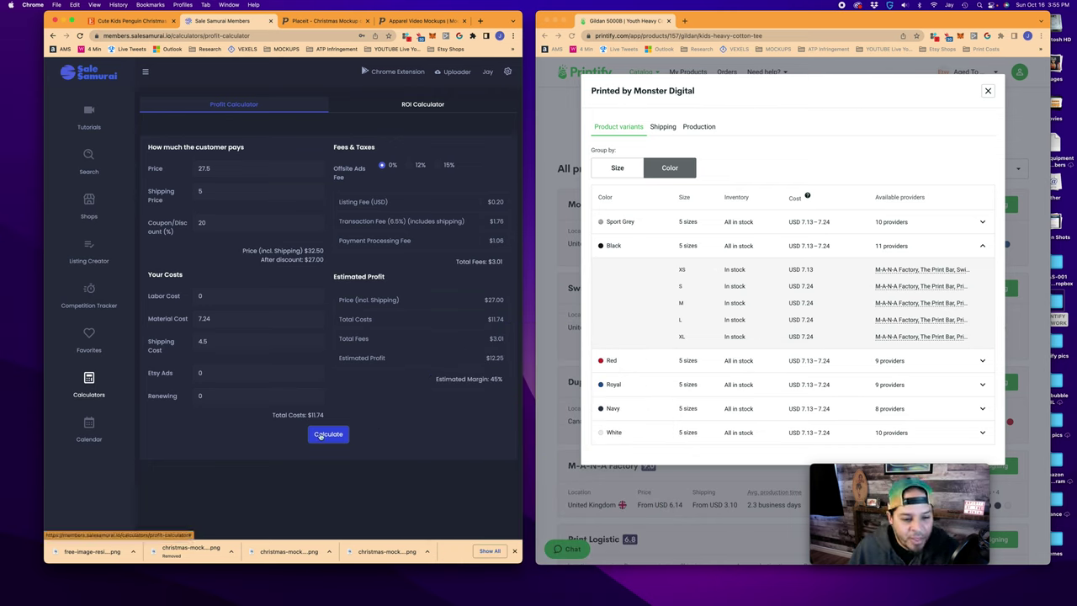
Apply a 25% coupon and recalculate, reaching $11.00 profit at 43% margin
double_click(224, 222)
type("25")
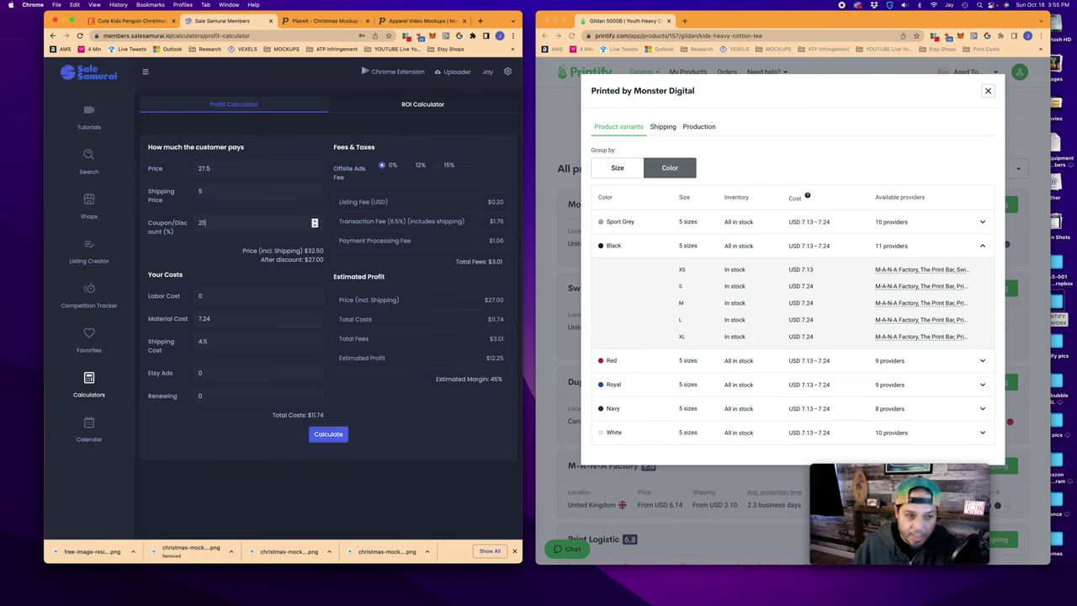
left_click(333, 438)
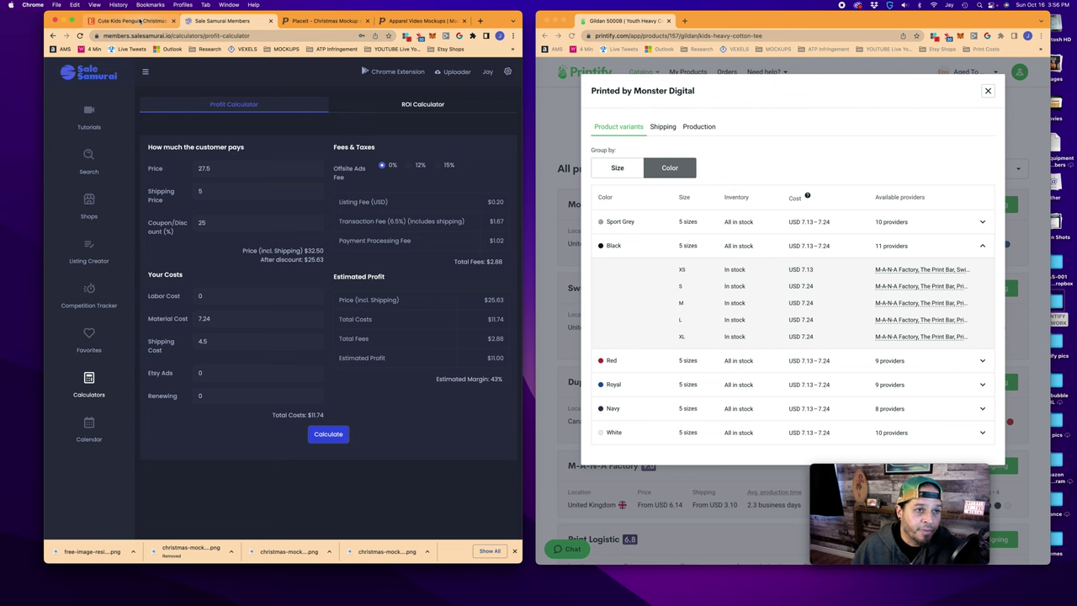
left_click(126, 20)
Enter CA$ 27.50 as the price for the remaining Youth sizes
double_click(210, 345)
type("27.50")
key("Tab")
type("27.50")
key("Tab")
type("27.50")
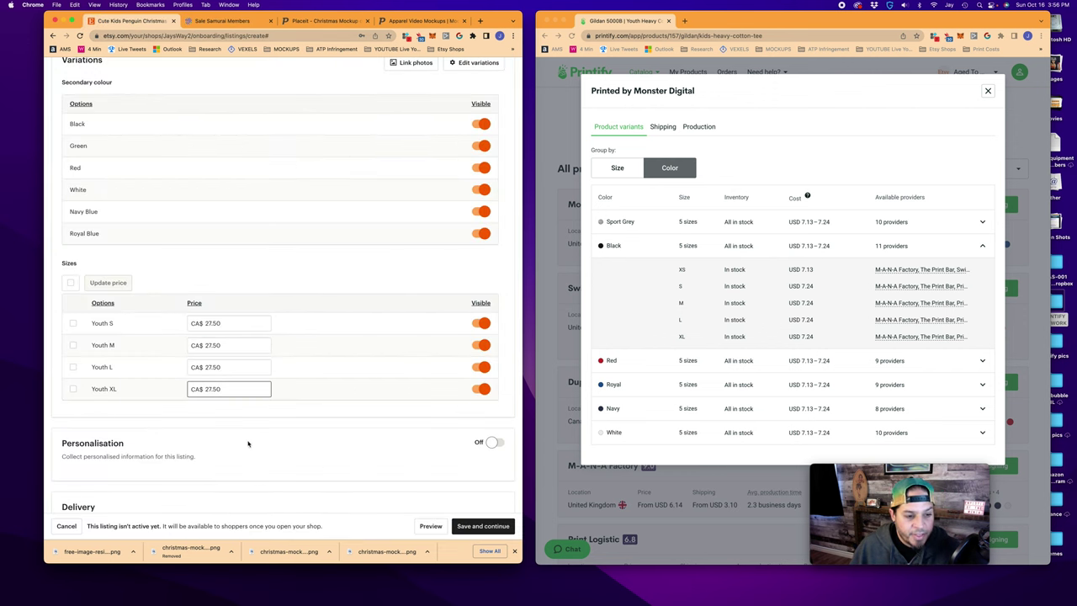
scroll(249, 438, "down", 3)
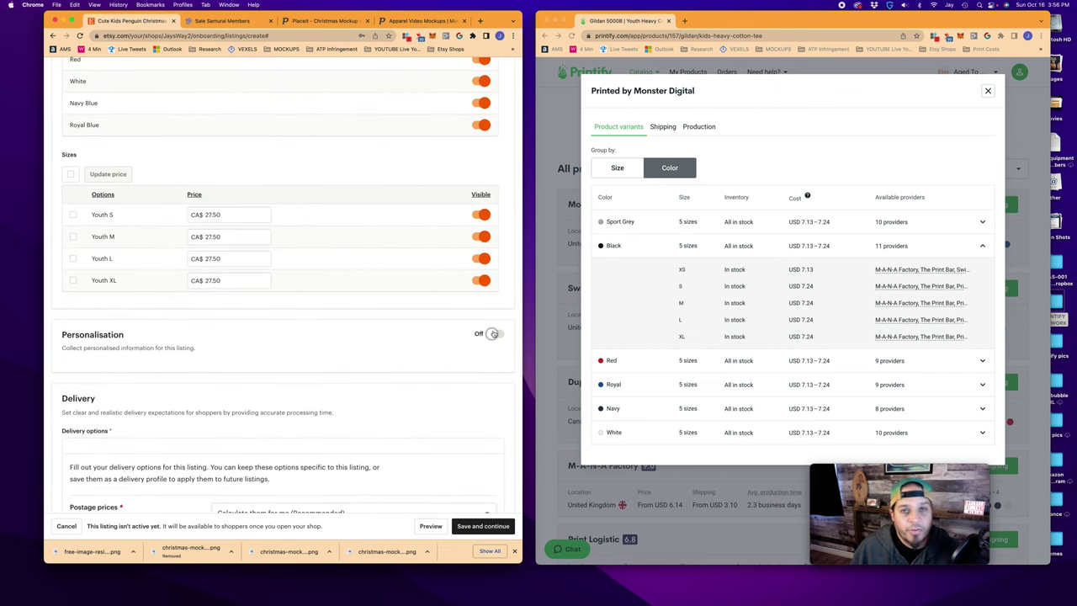
scroll(329, 382, "down", 1)
scroll(329, 382, "down", 2)
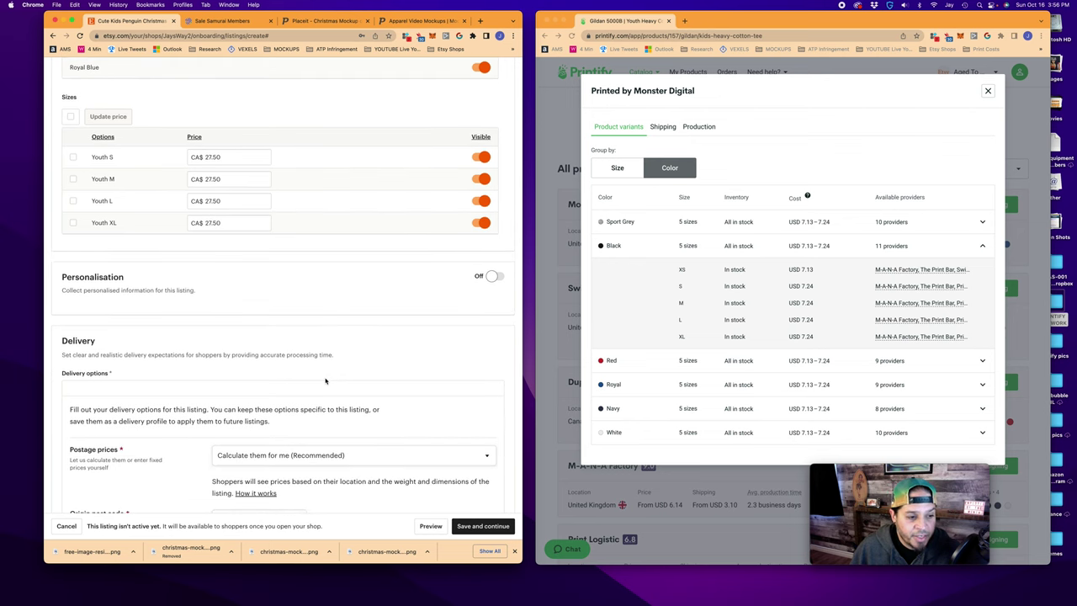
Test personalisation with 'Add Name Here' buyer instructions, then switch personalisation off
left_click(495, 276)
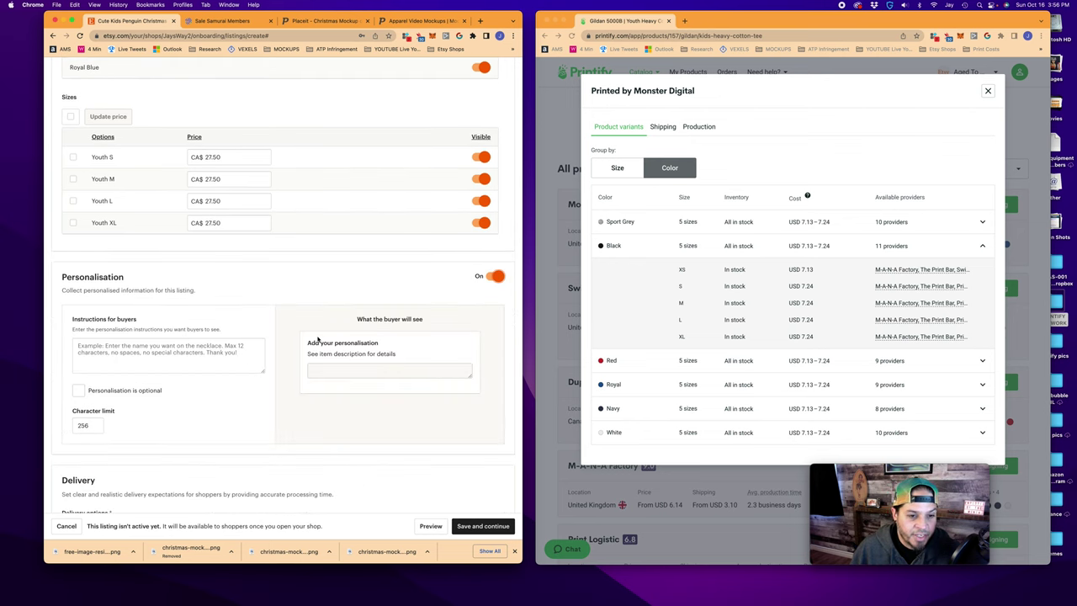
left_click(132, 348)
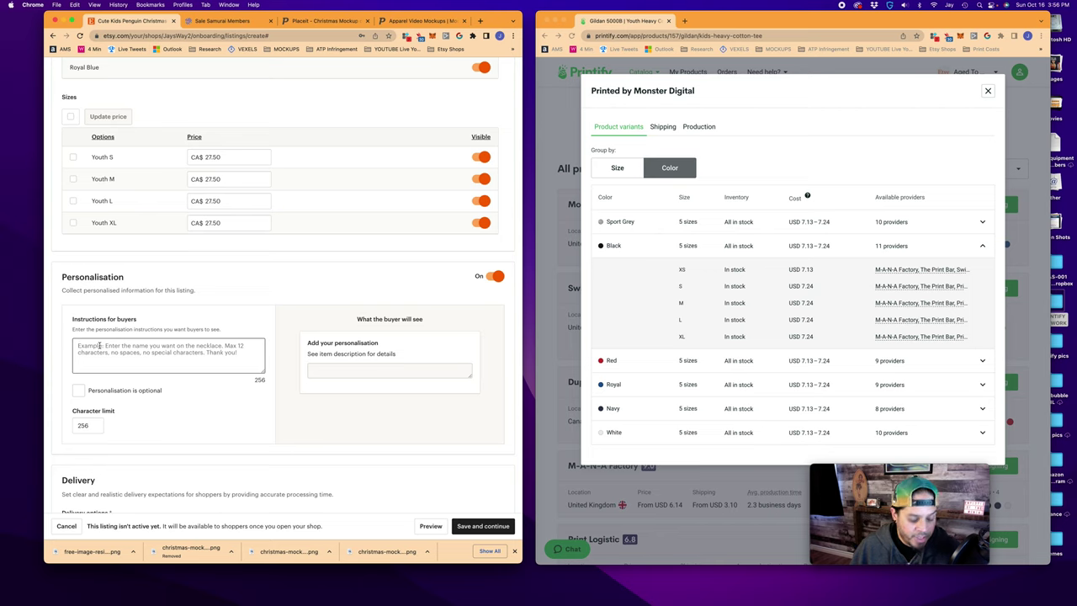
type("Add Name Here")
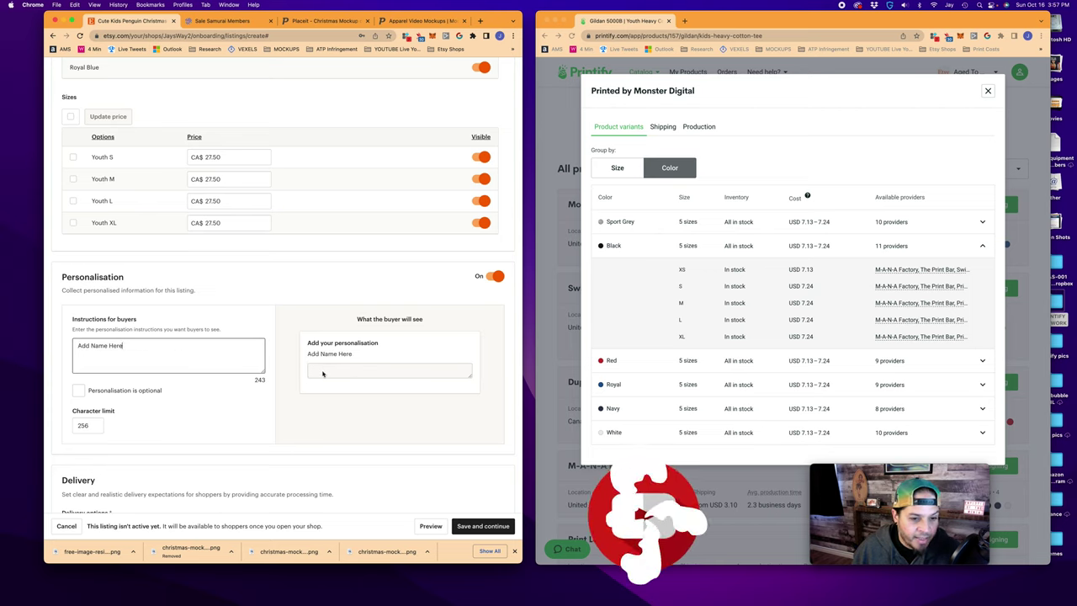
left_click(383, 372)
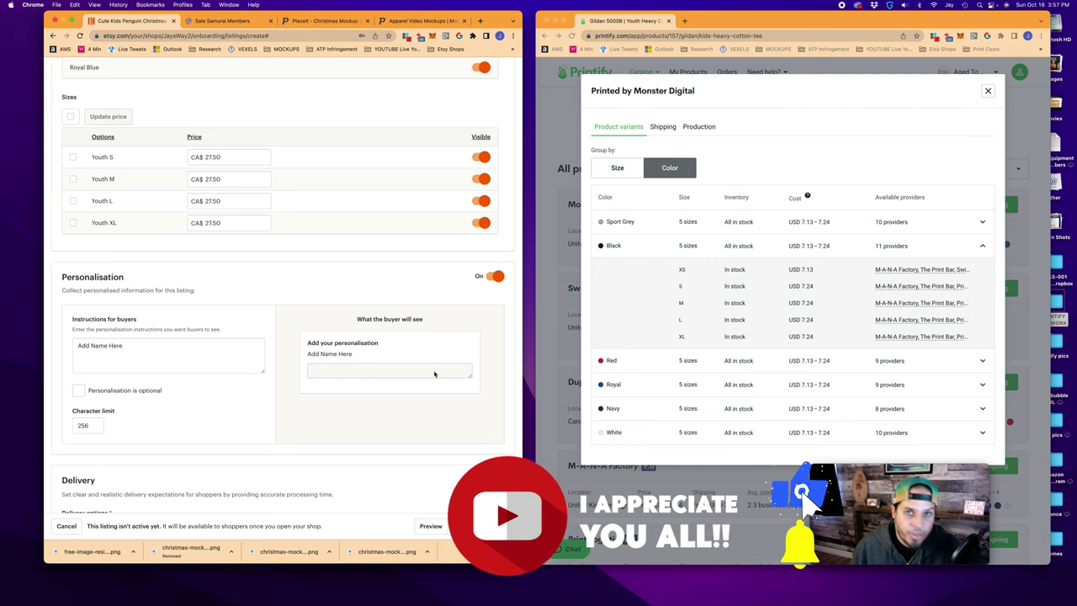
left_click(78, 389)
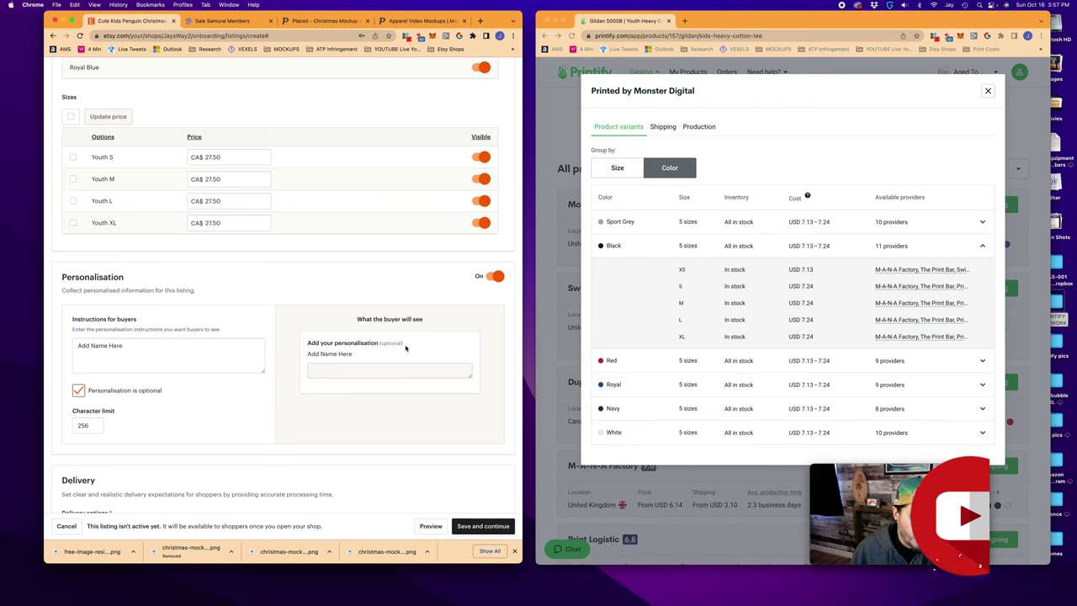
left_click(78, 390)
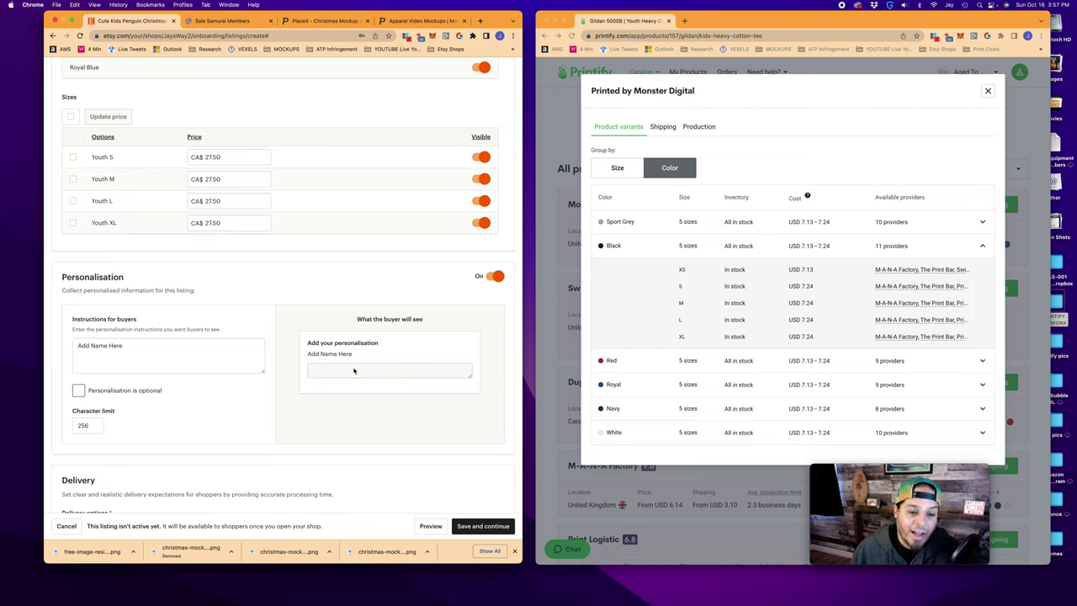
left_click(494, 276)
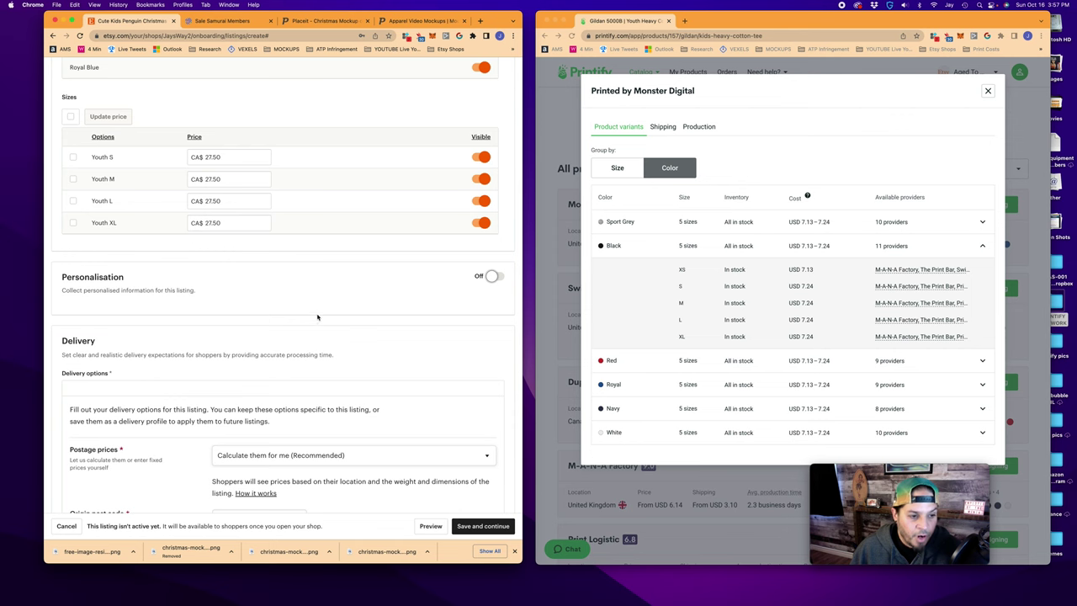
scroll(312, 313, "down", 2)
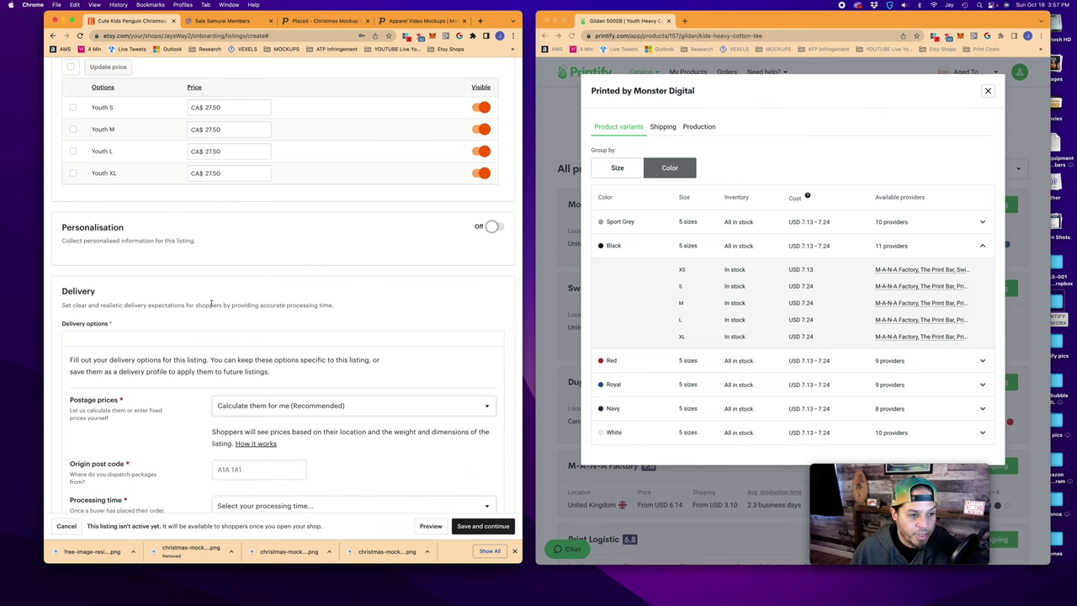
Set postage to fixed manual prices with United States as country of origin
scroll(211, 304, "down", 5)
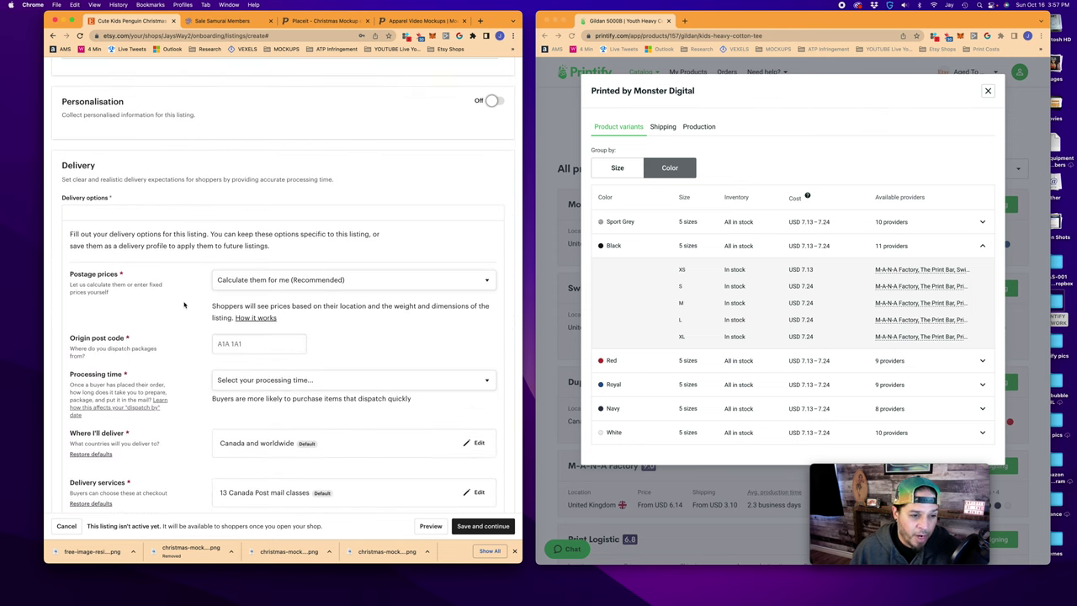
scroll(184, 305, "down", 2)
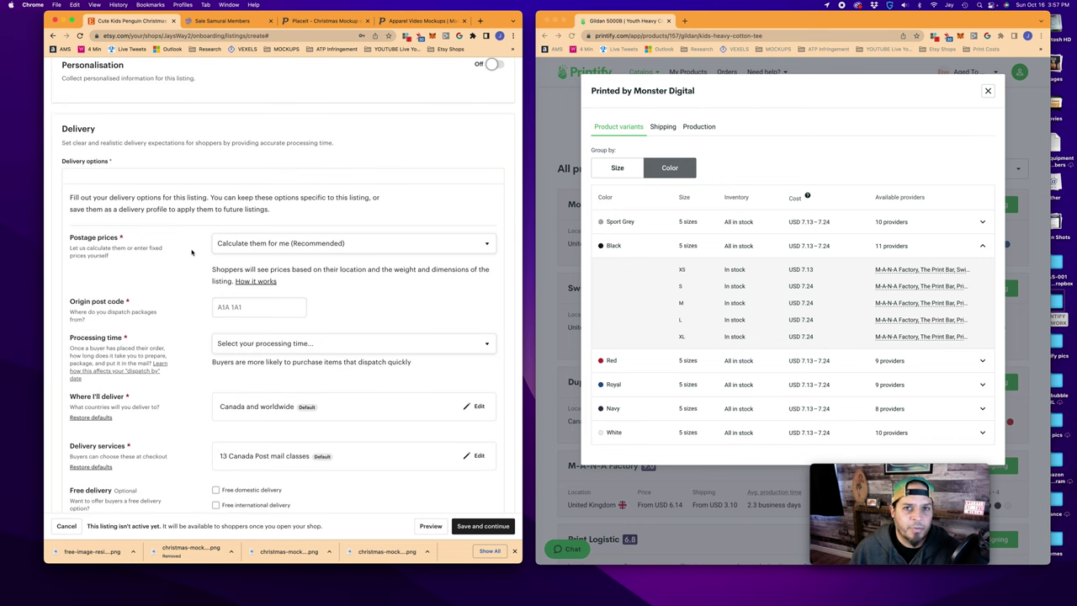
left_click(407, 243)
left_click(320, 256)
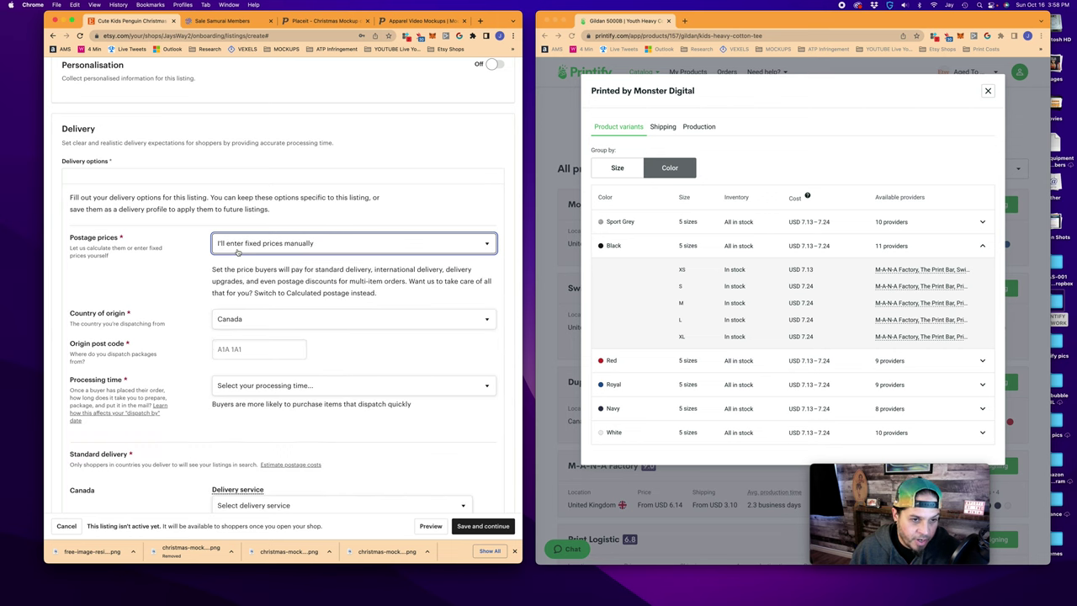
left_click(252, 318)
left_click(262, 473)
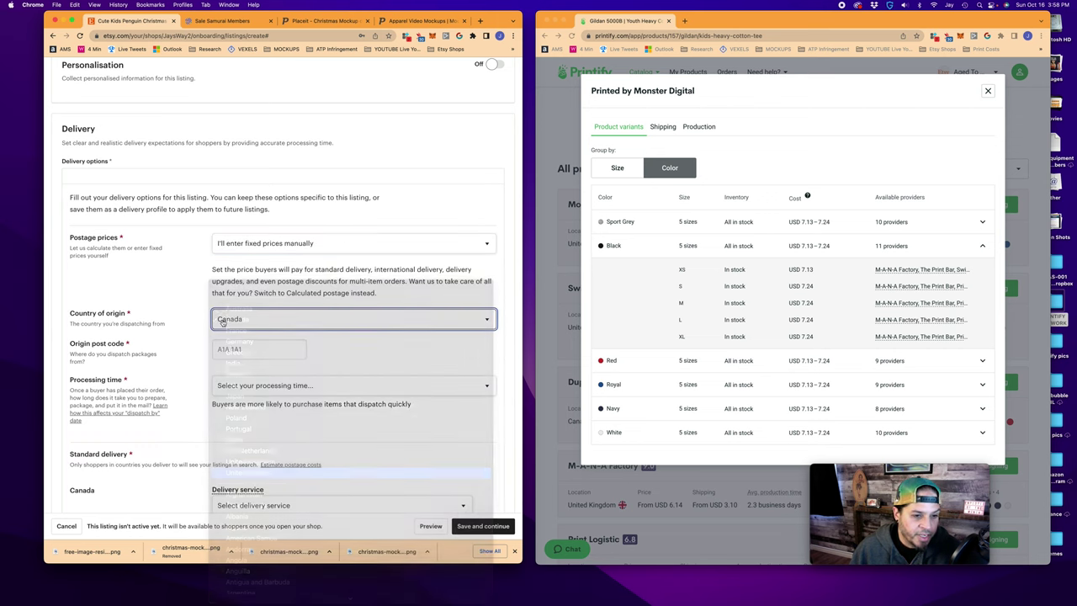
Fill in the origin post code for the shipping profile
scroll(183, 341, "down", 1)
left_click(250, 323)
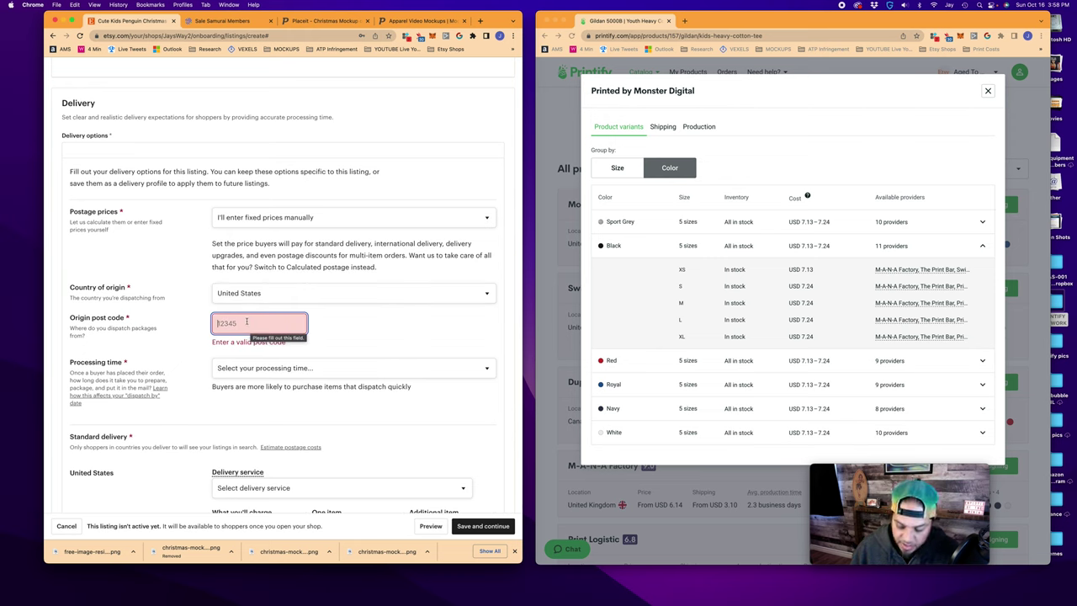
type("94016")
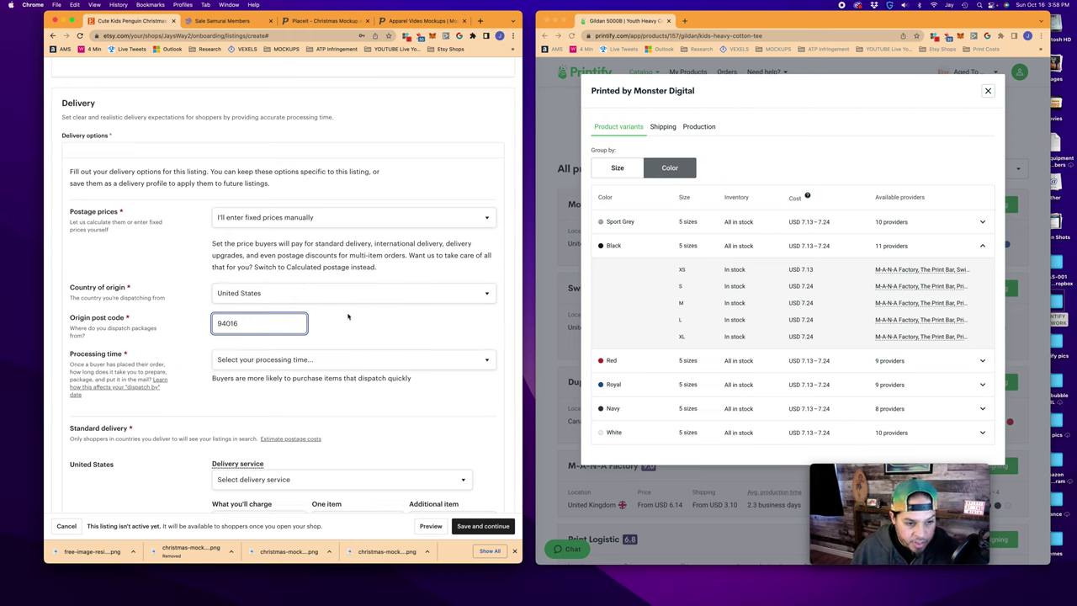
key("Tab")
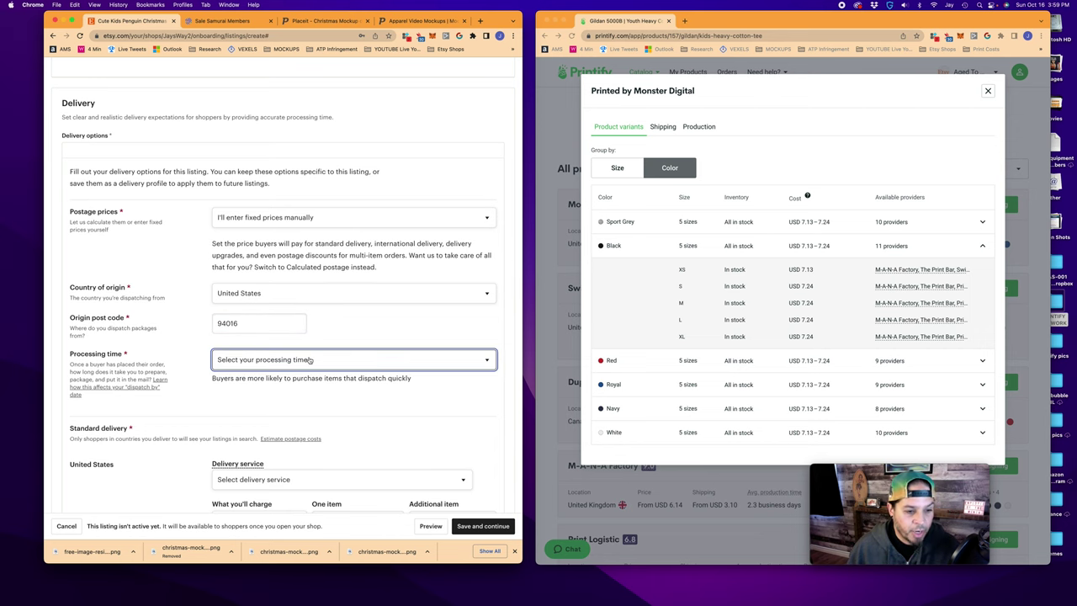
left_click(988, 90)
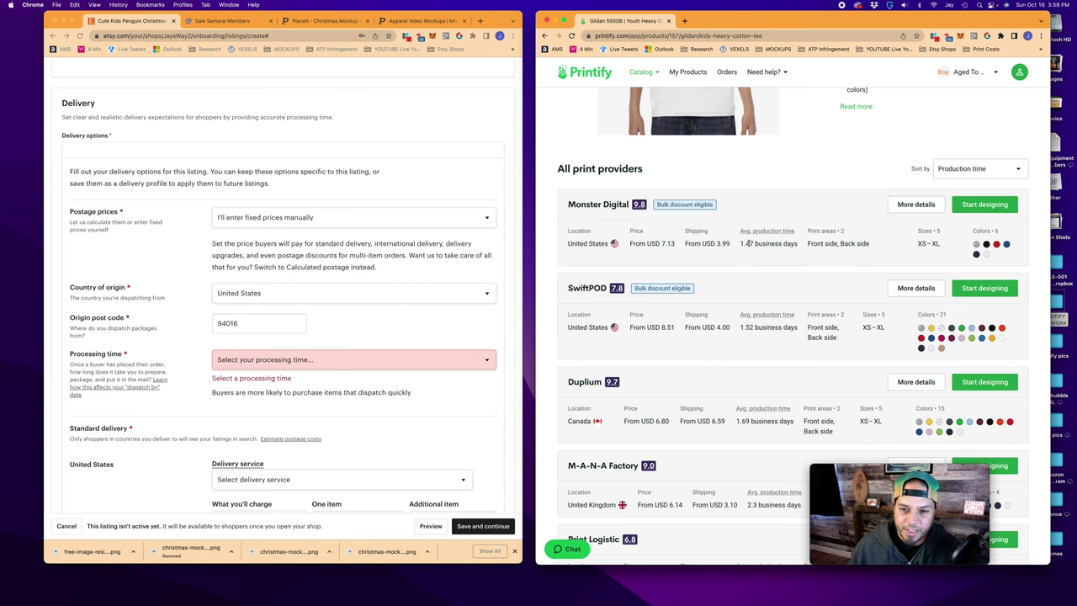
scroll(755, 263, "down", 15)
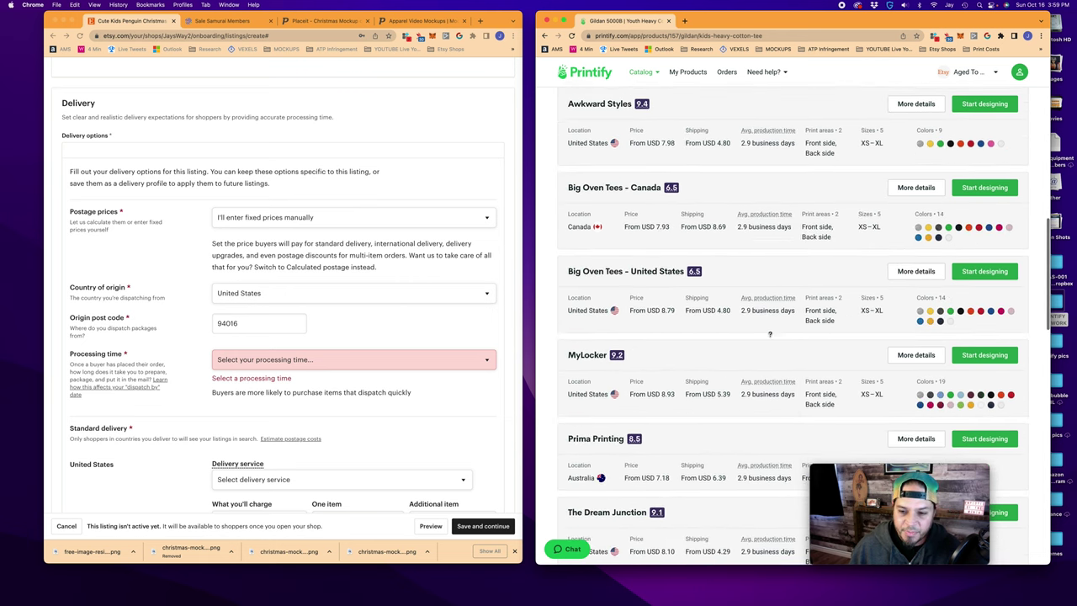
scroll(770, 337, "up", 10)
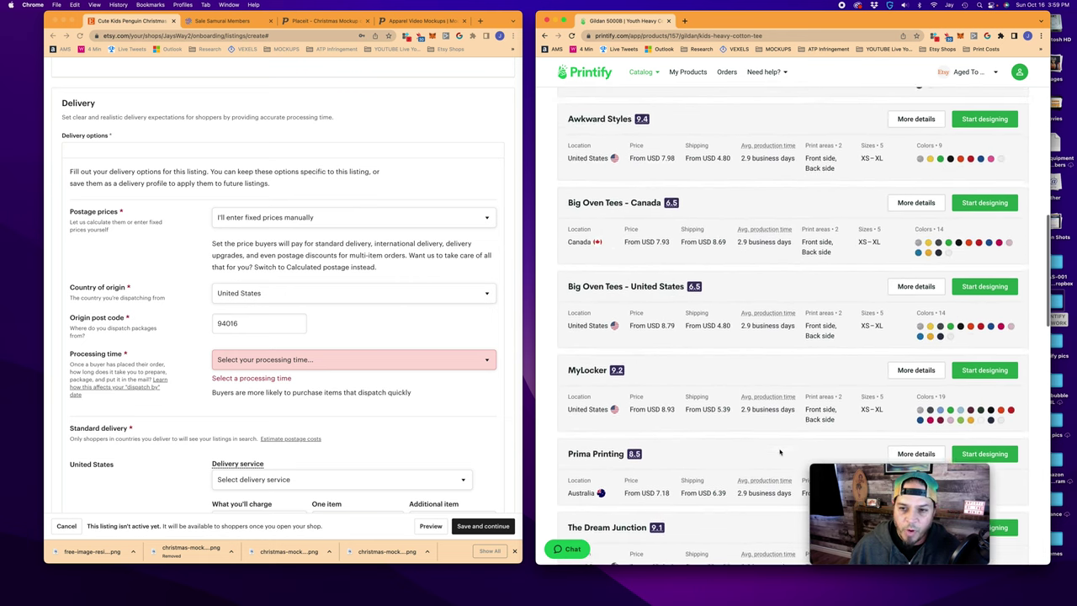
scroll(765, 345, "up", 4)
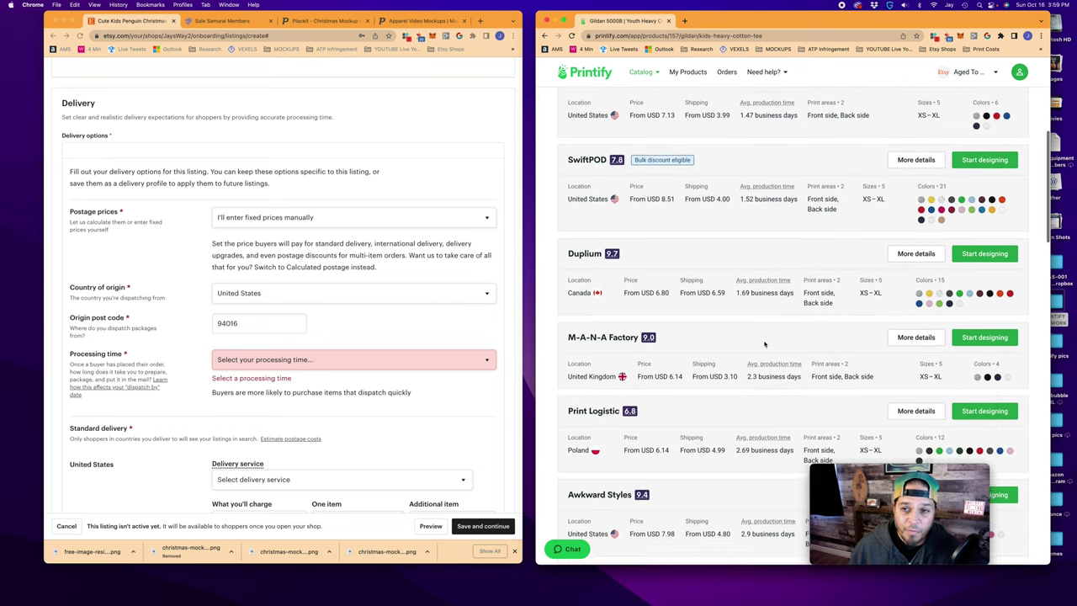
left_click(305, 360)
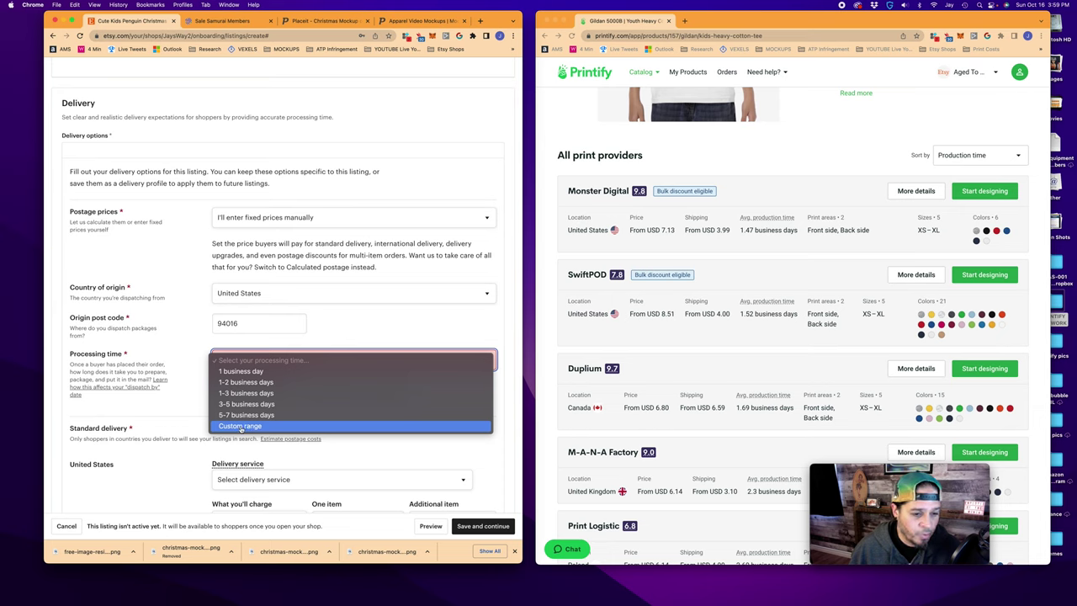
Set a 1–5 business-day processing time and ship US orders by USPS First-Class Mail
left_click(240, 427)
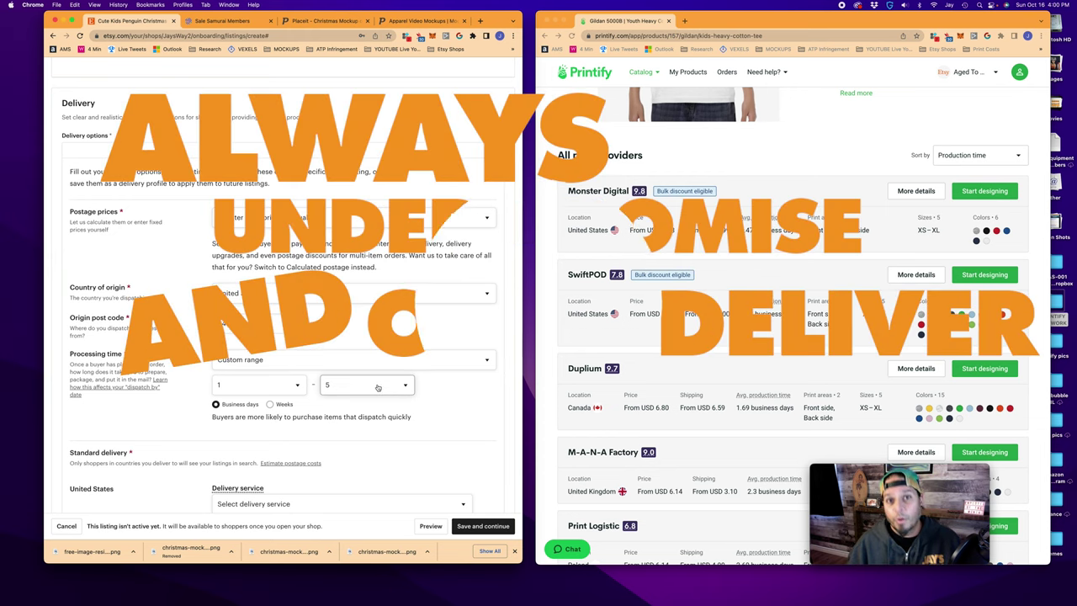
left_click(378, 387)
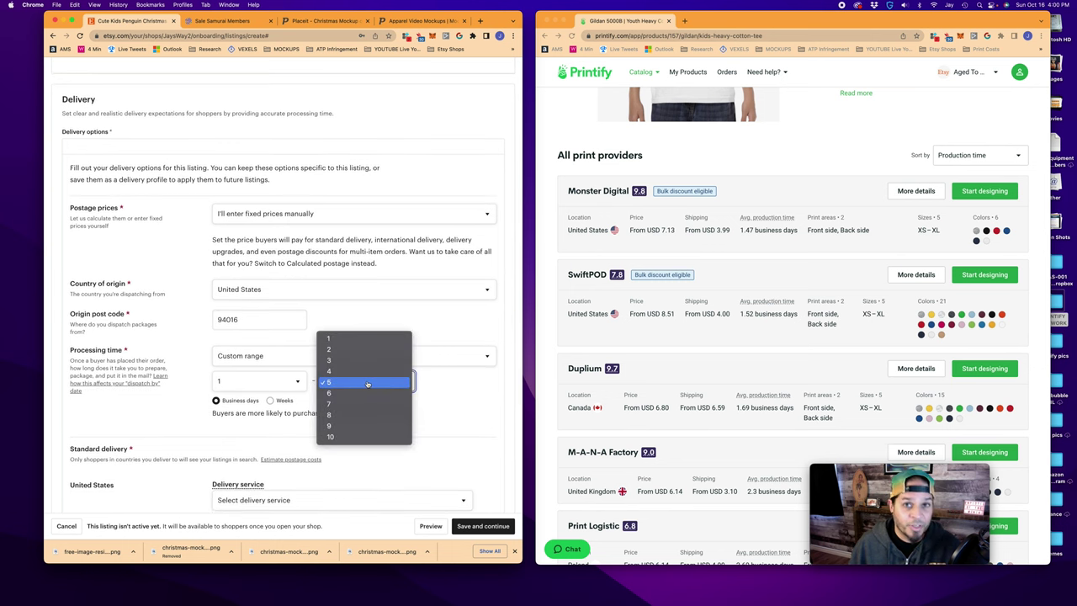
left_click(366, 384)
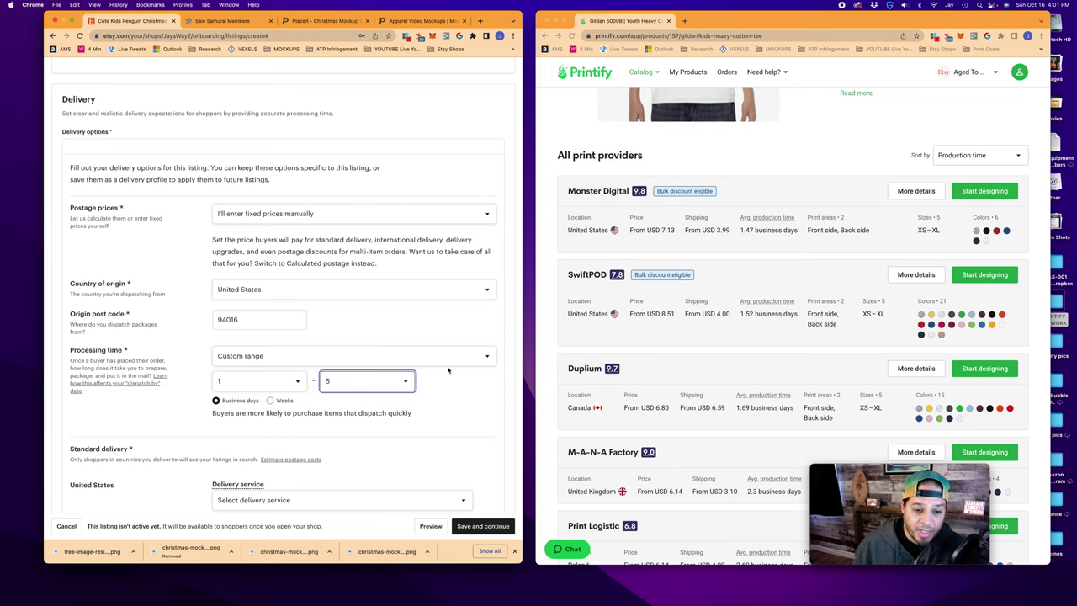
scroll(329, 411, "down", 2)
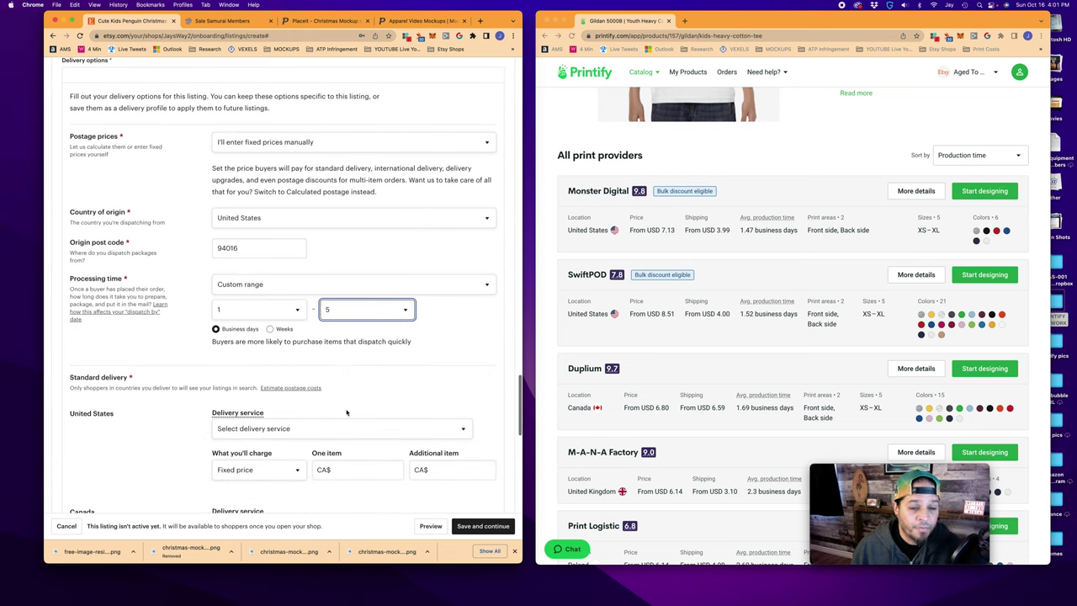
scroll(344, 408, "down", 3)
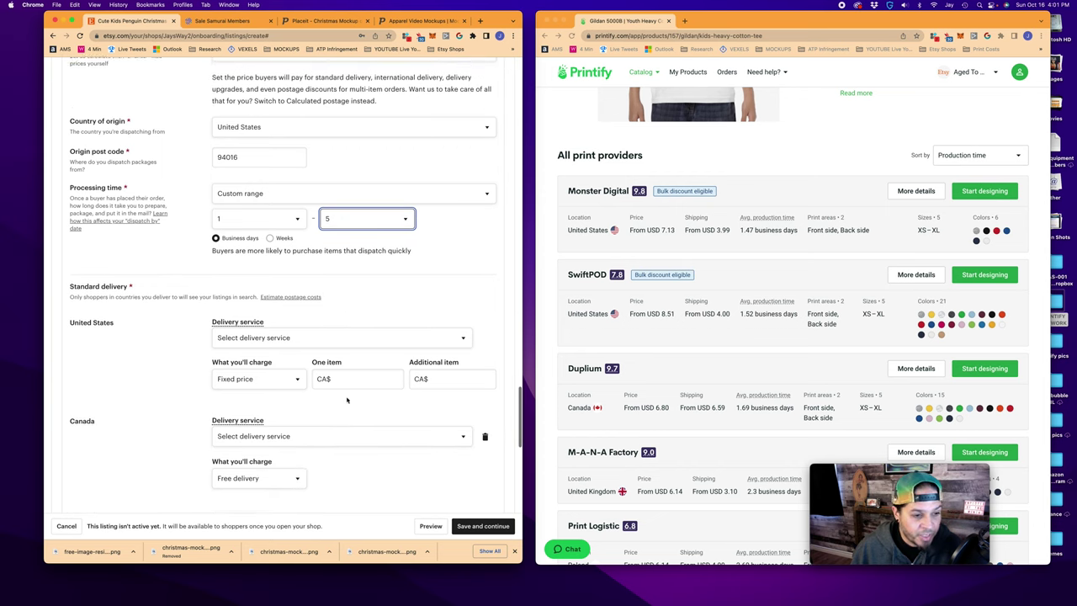
left_click(291, 329)
left_click(324, 349)
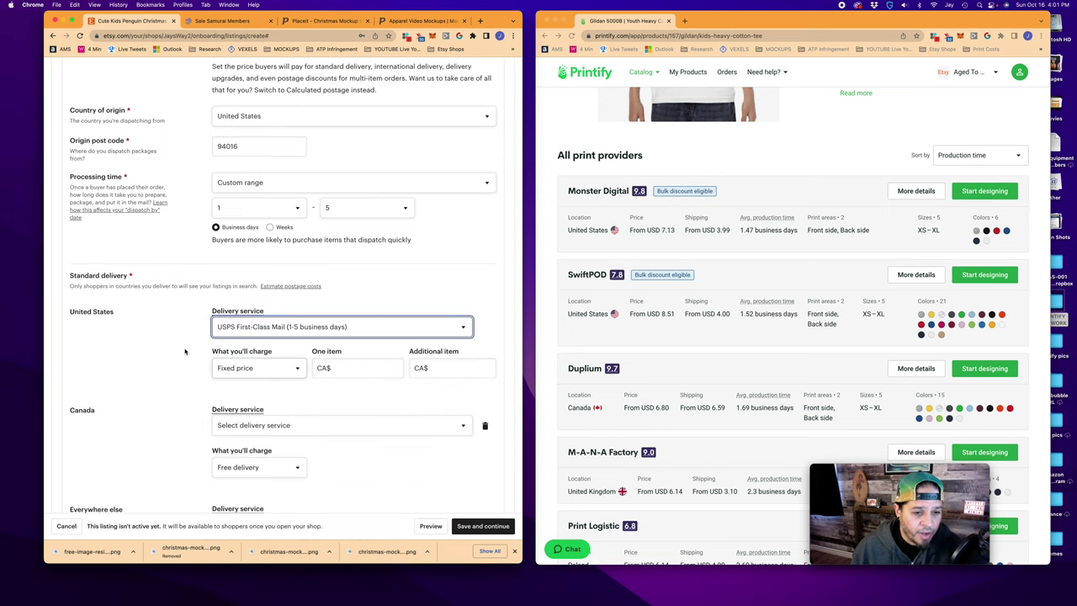
Keep Fixed price for US postage: CA$ 5.00 for one item, CA$ 3.50 each additional
scroll(187, 349, "down", 1)
scroll(199, 343, "up", 1)
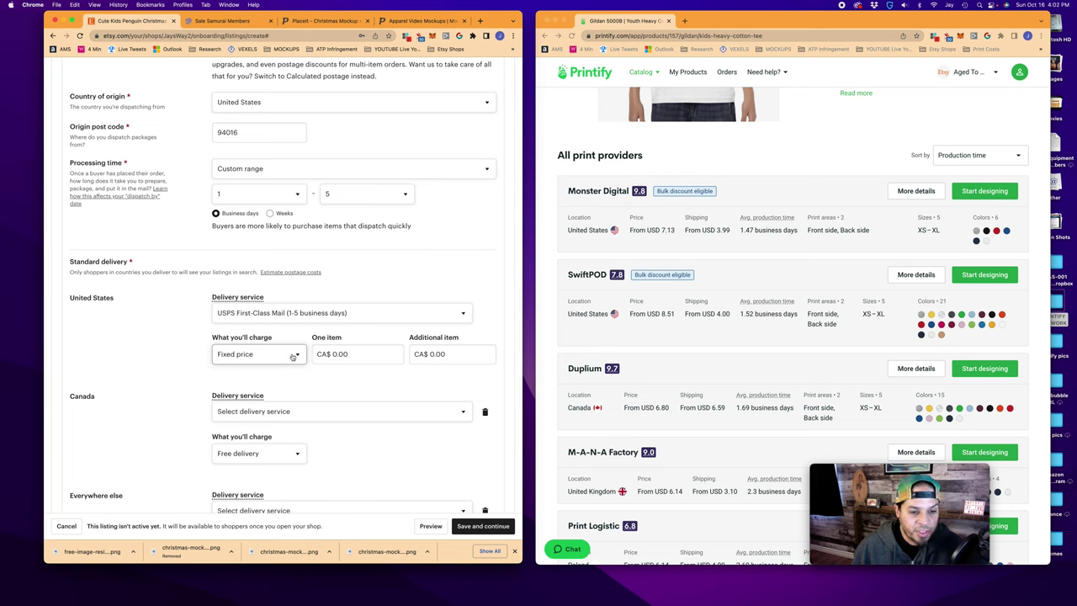
left_click(293, 357)
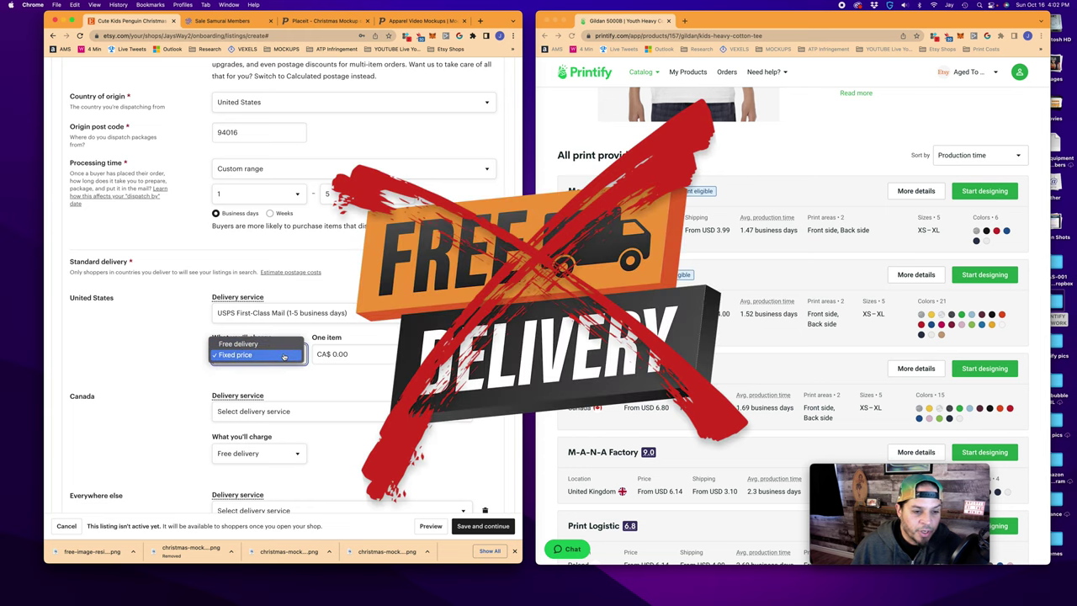
left_click(284, 356)
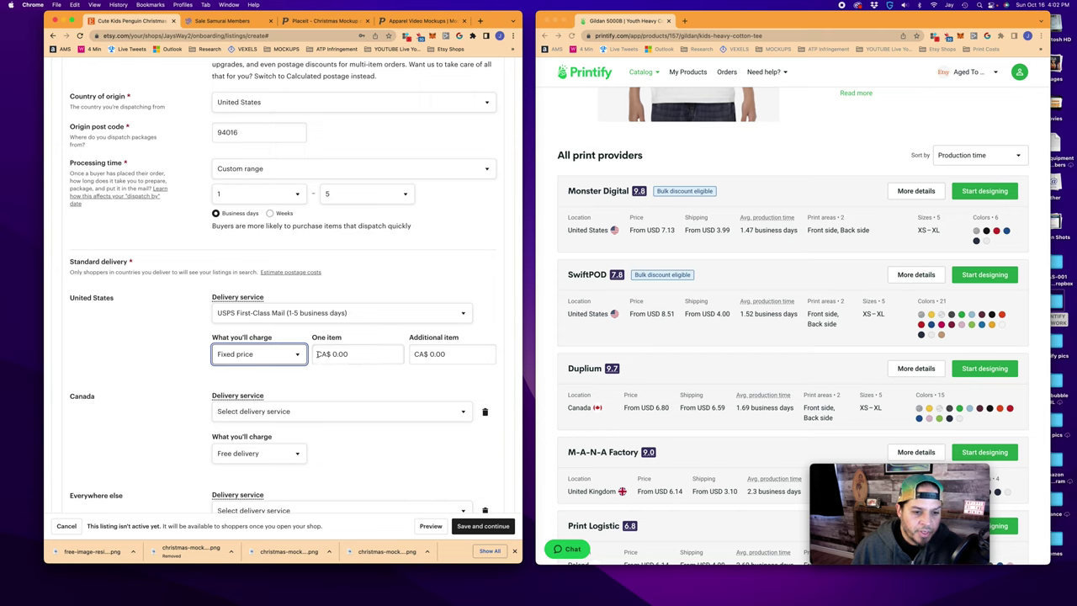
left_click(318, 353)
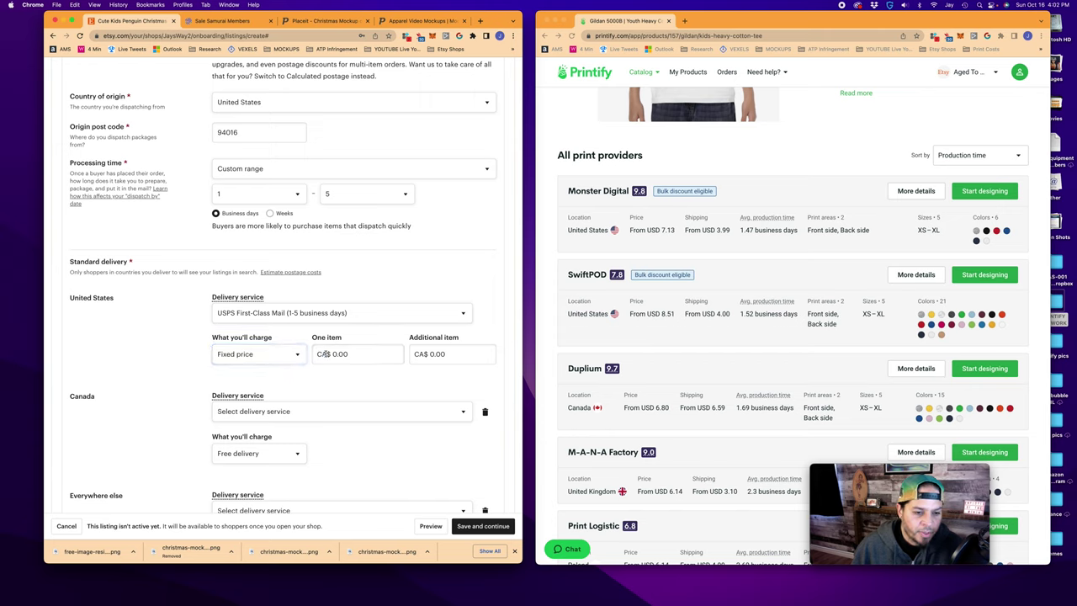
left_click(320, 354)
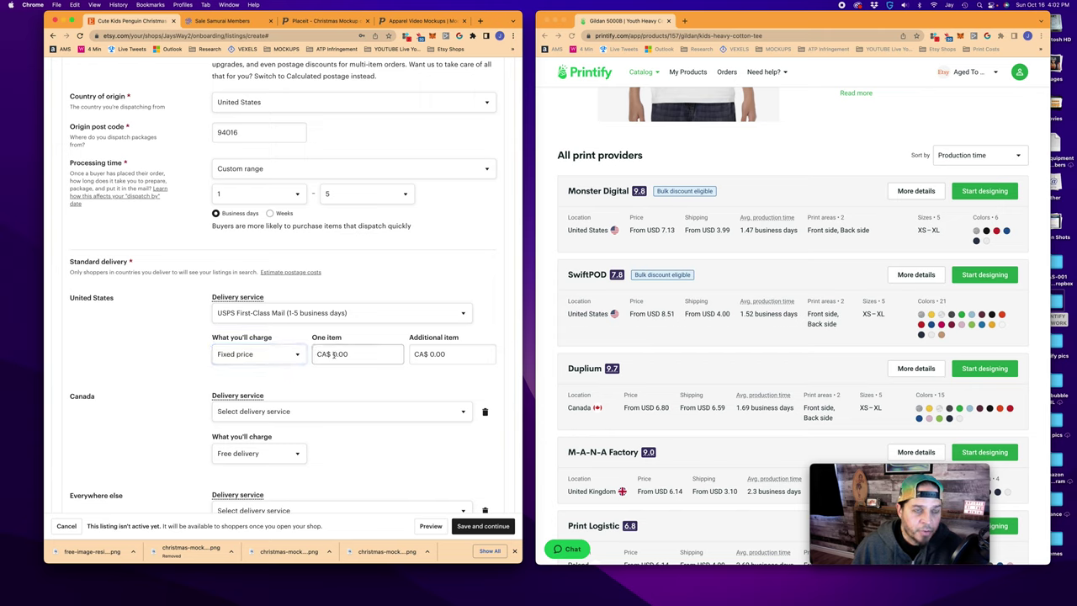
left_click(334, 354)
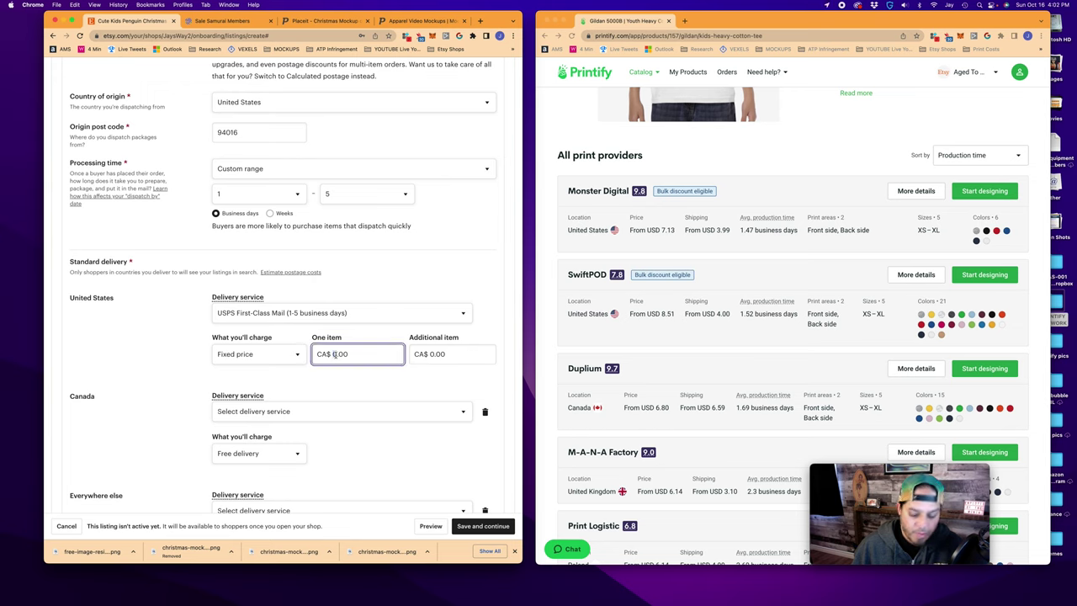
type("5")
left_click(423, 380)
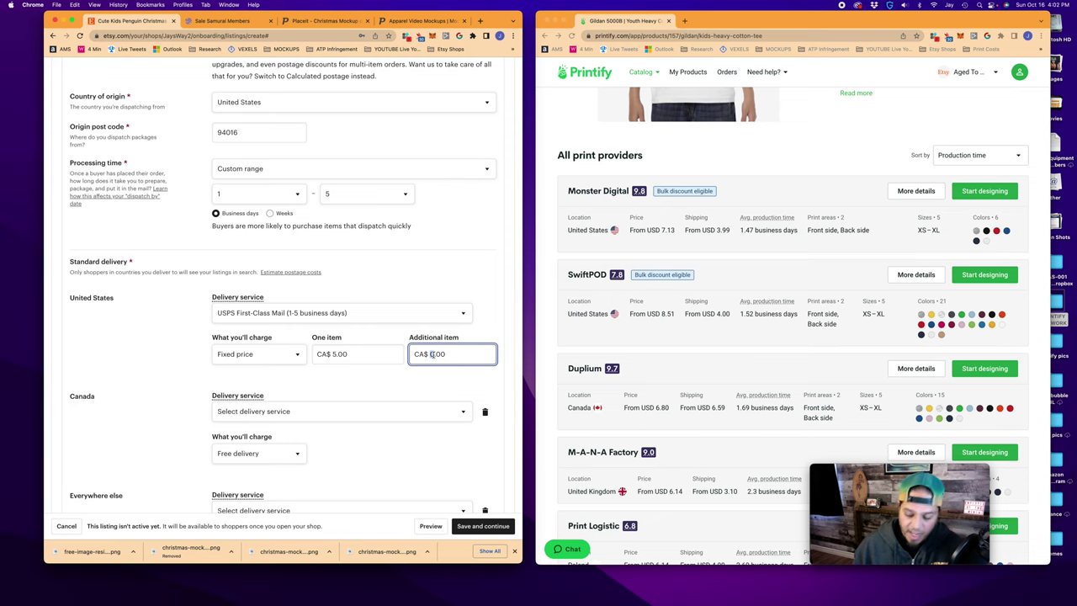
type("3.")
type("5")
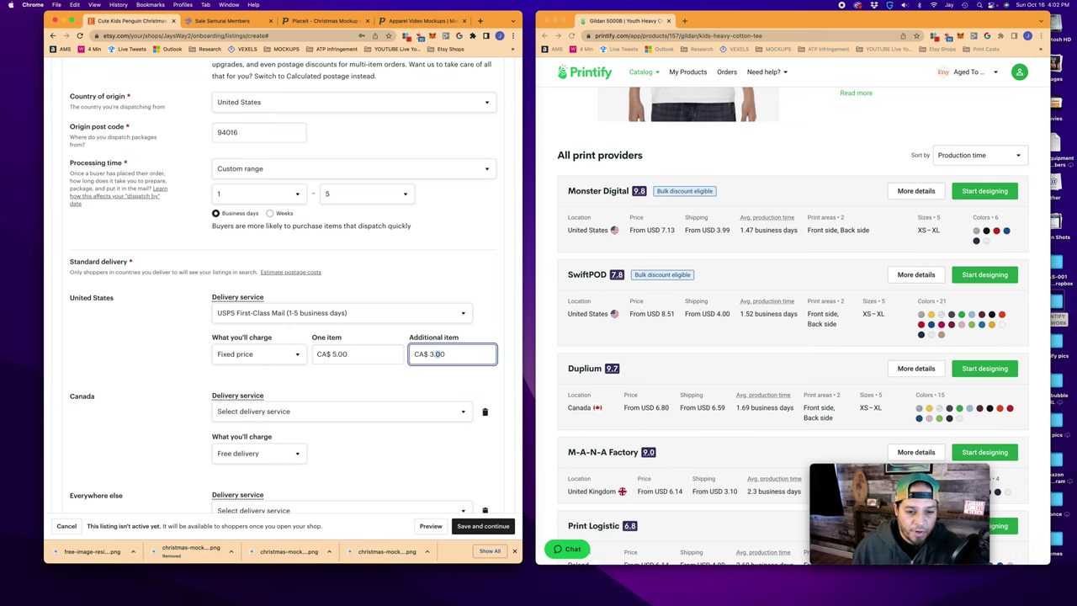
left_click(402, 381)
Choose Other as Canada's delivery service
scroll(378, 353, "down", 1)
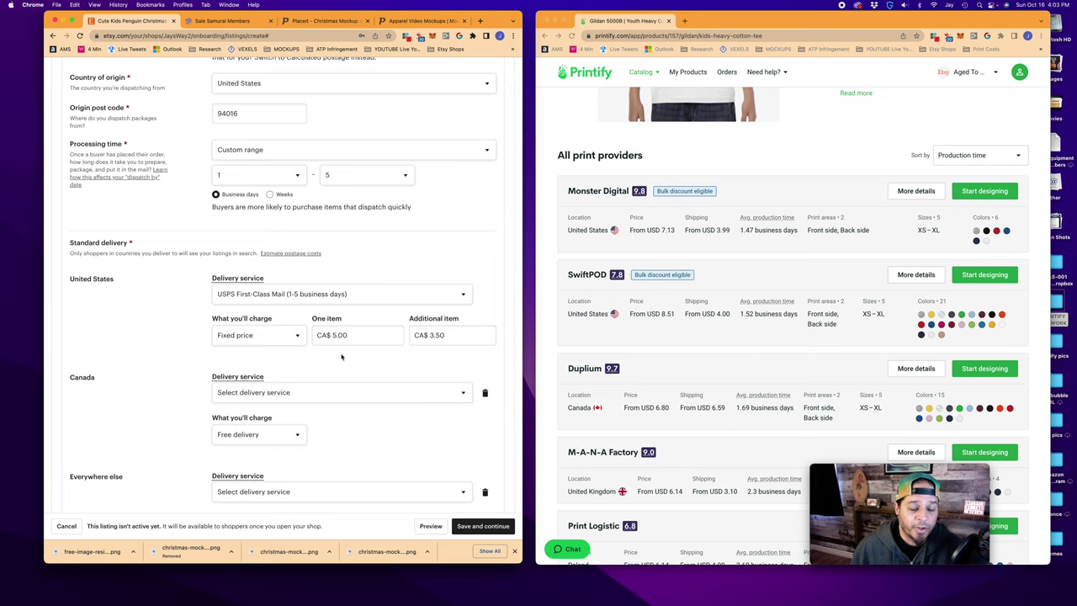
scroll(343, 358, "down", 1)
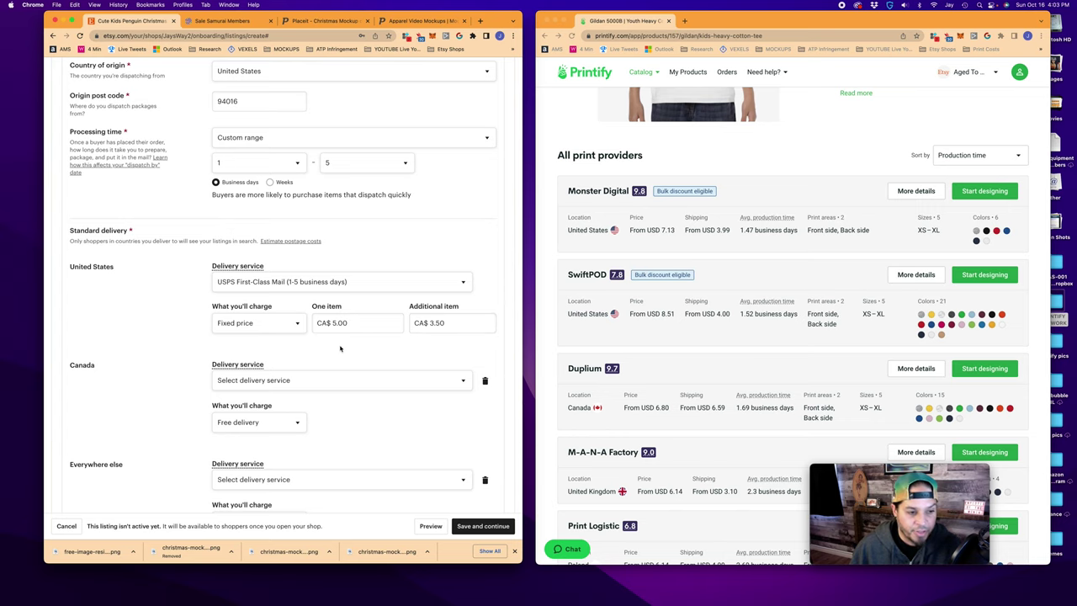
scroll(340, 349, "down", 2)
left_click(255, 350)
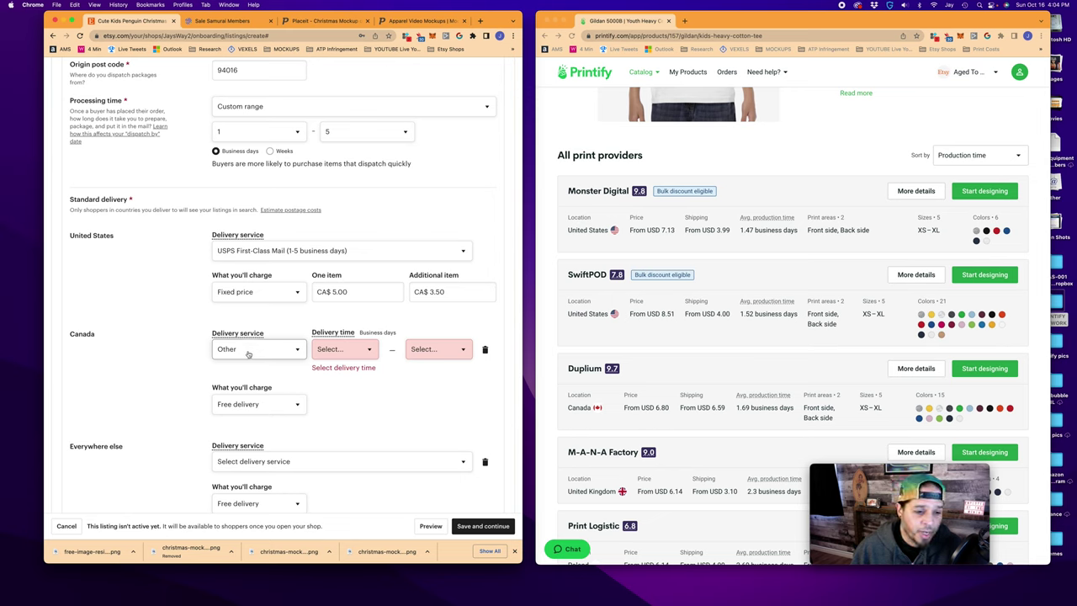
Keep Other as Canada's delivery service with a 3–7 business-day delivery time
left_click(249, 355)
left_click(237, 349)
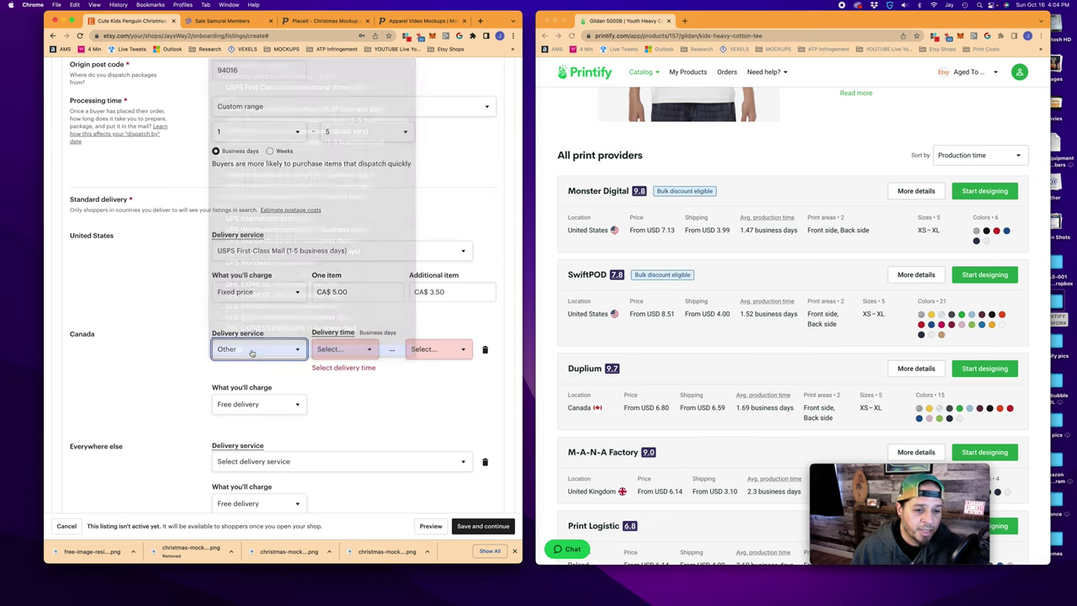
left_click(371, 349)
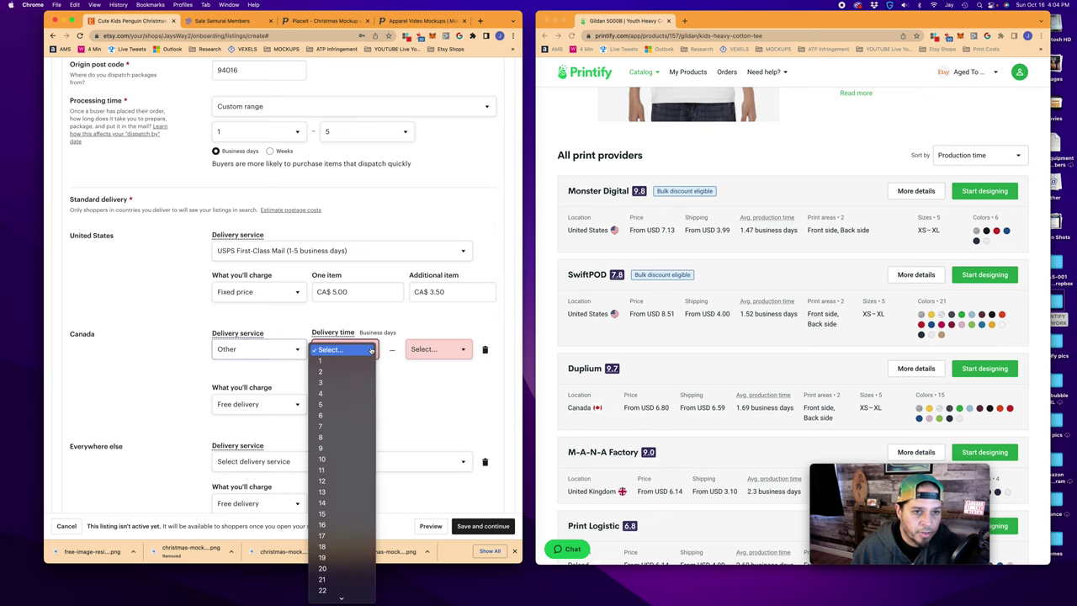
left_click(320, 382)
left_click(391, 349)
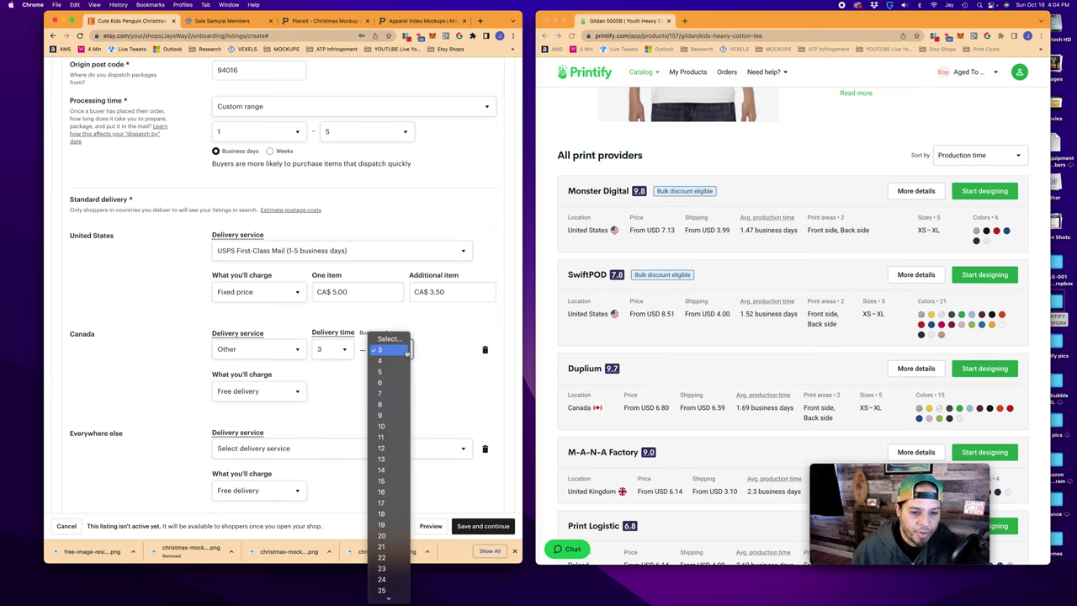
left_click(383, 425)
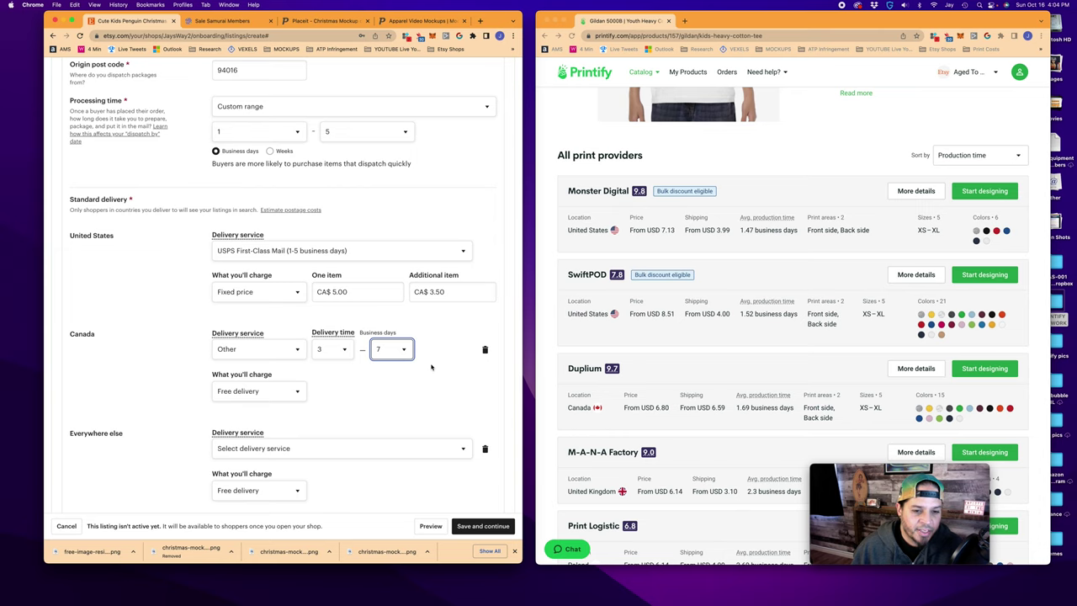
left_click(442, 350)
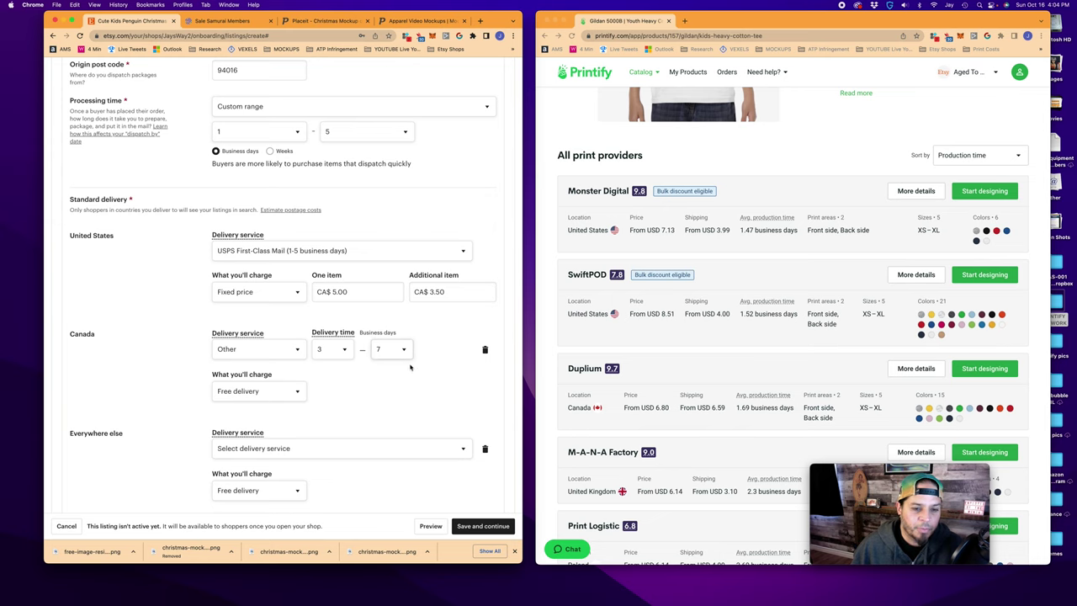
scroll(370, 360, "down", 1)
left_click(399, 328)
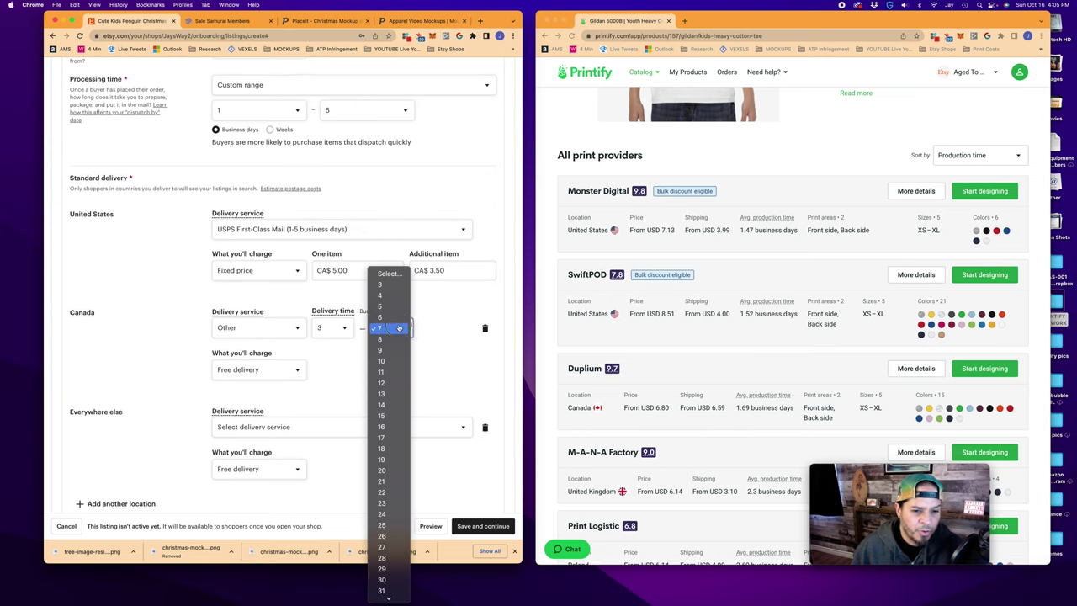
left_click(415, 343)
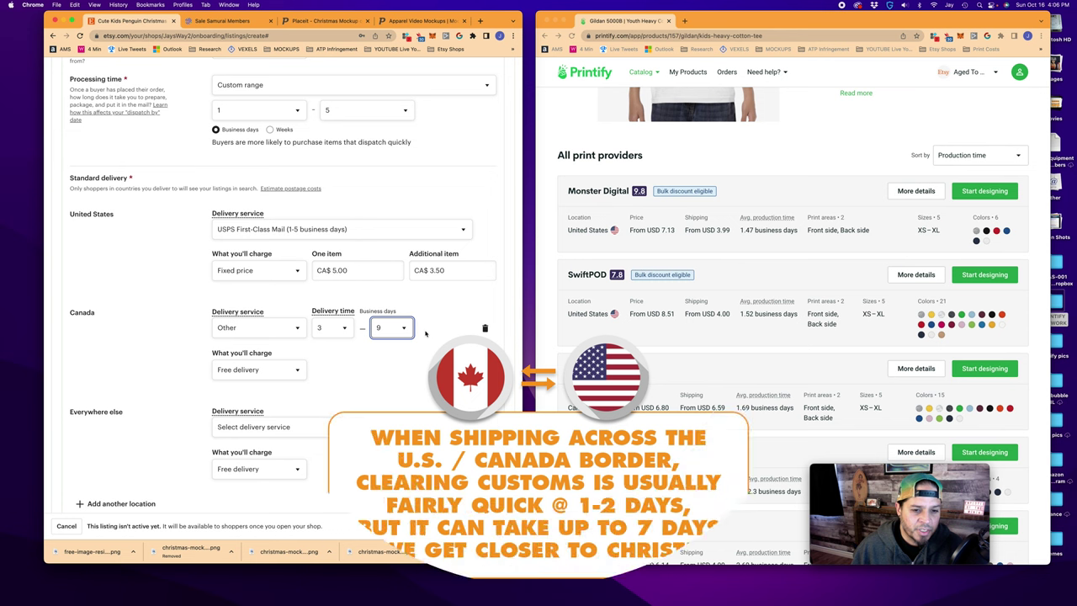
key("9")
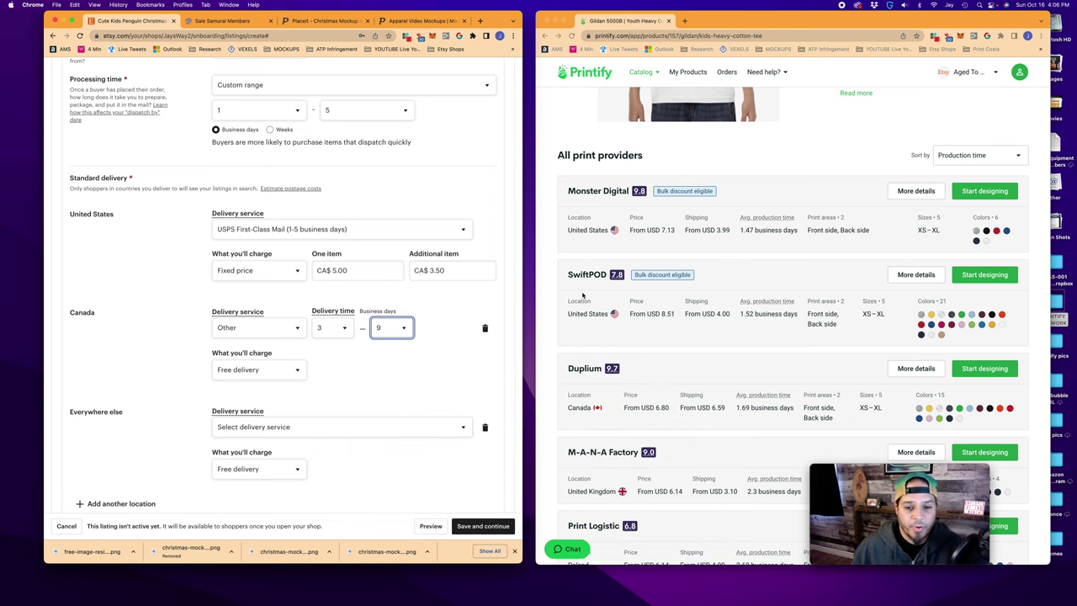
scroll(582, 294, "down", 1)
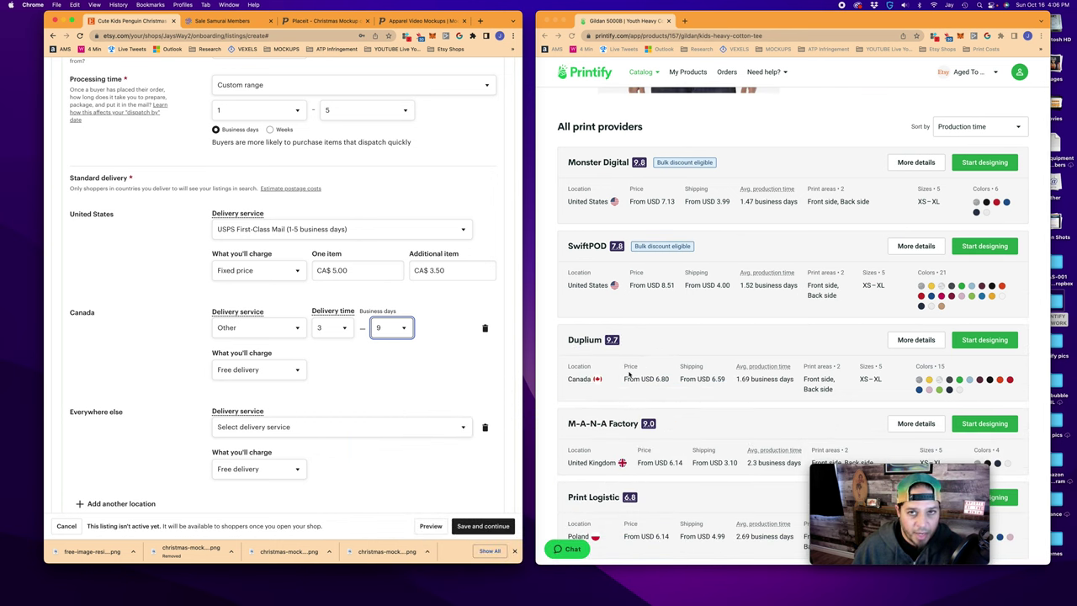
left_click(406, 328)
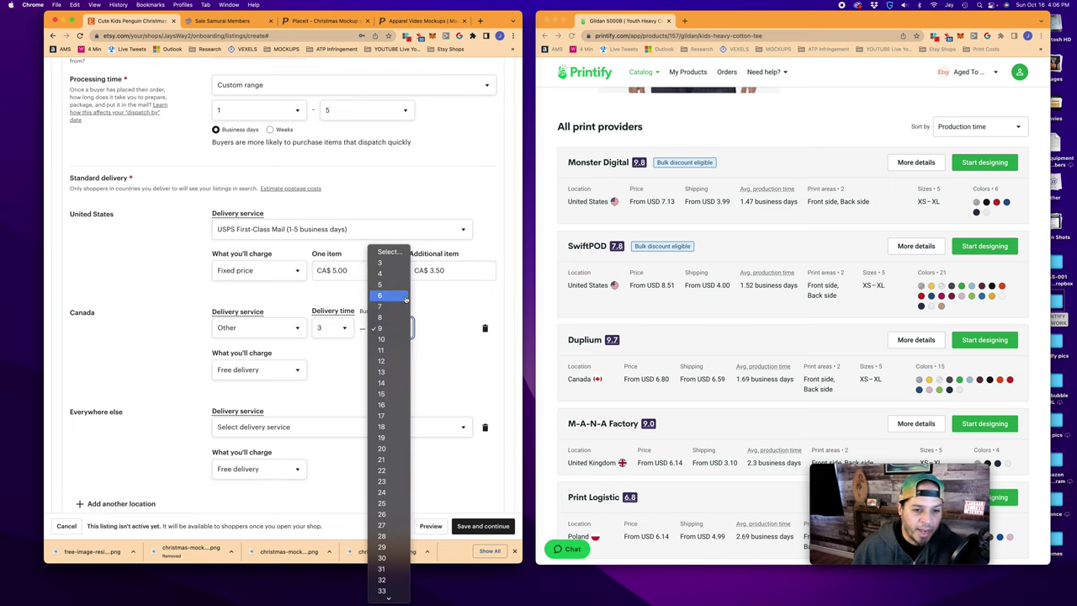
left_click(395, 305)
scroll(355, 358, "down", 1)
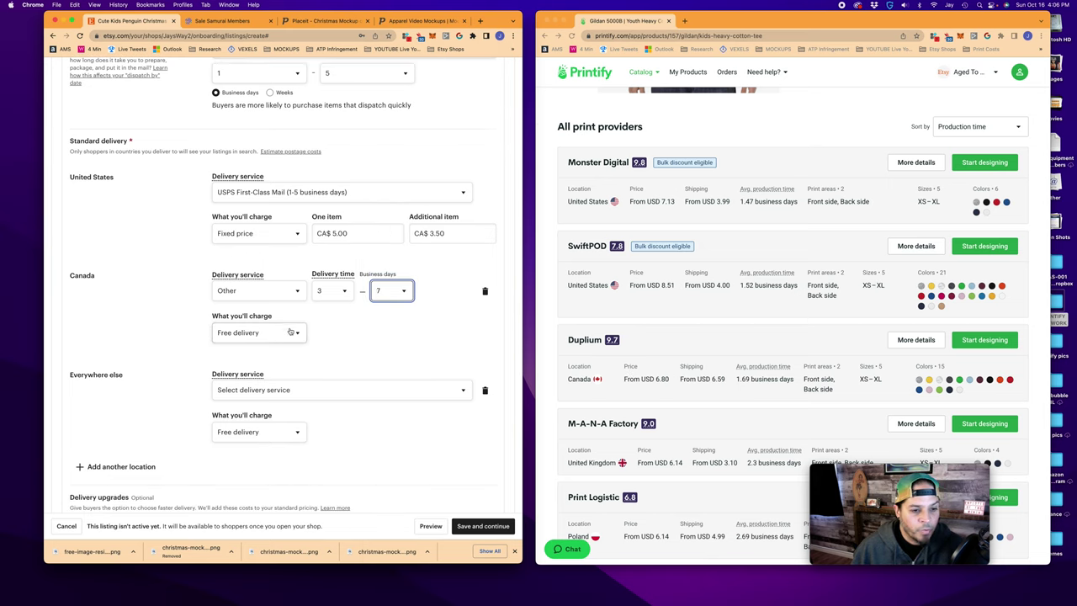
Charge Canada a fixed CA$ 7.00 plus CA$ 4.00 per extra item, and remove Everywhere else
left_click(296, 334)
left_click(277, 344)
left_click(373, 332)
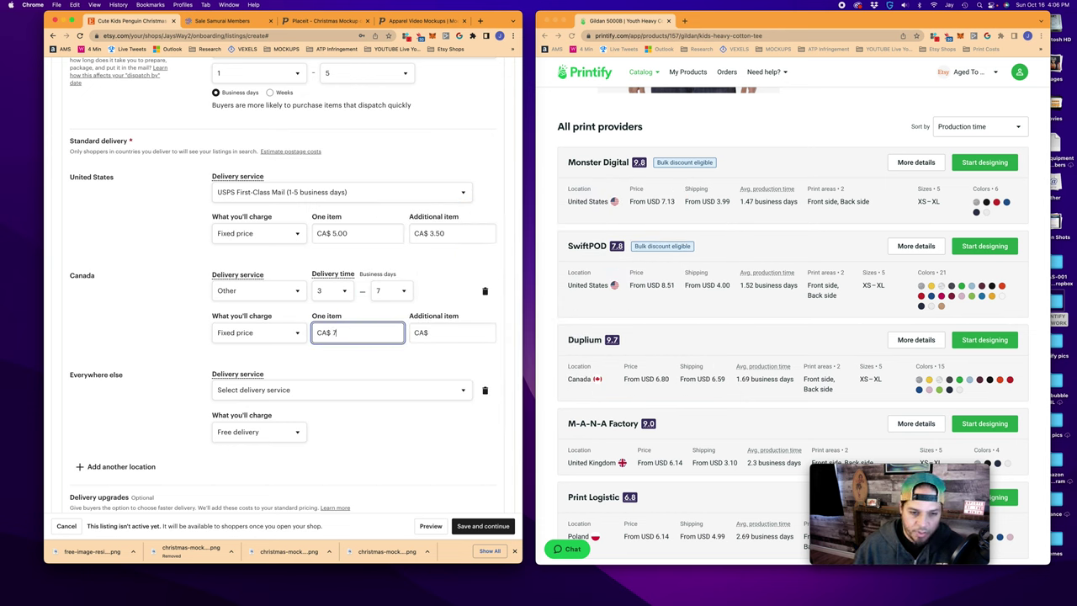
left_click(464, 335)
type("4")
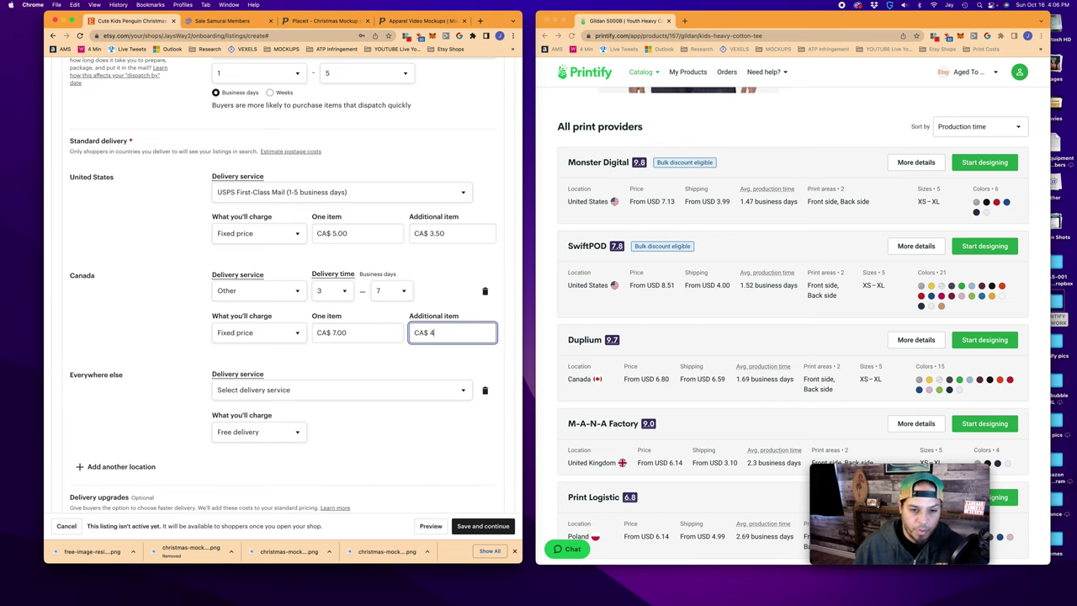
left_click(411, 360)
scroll(362, 336, "down", 1)
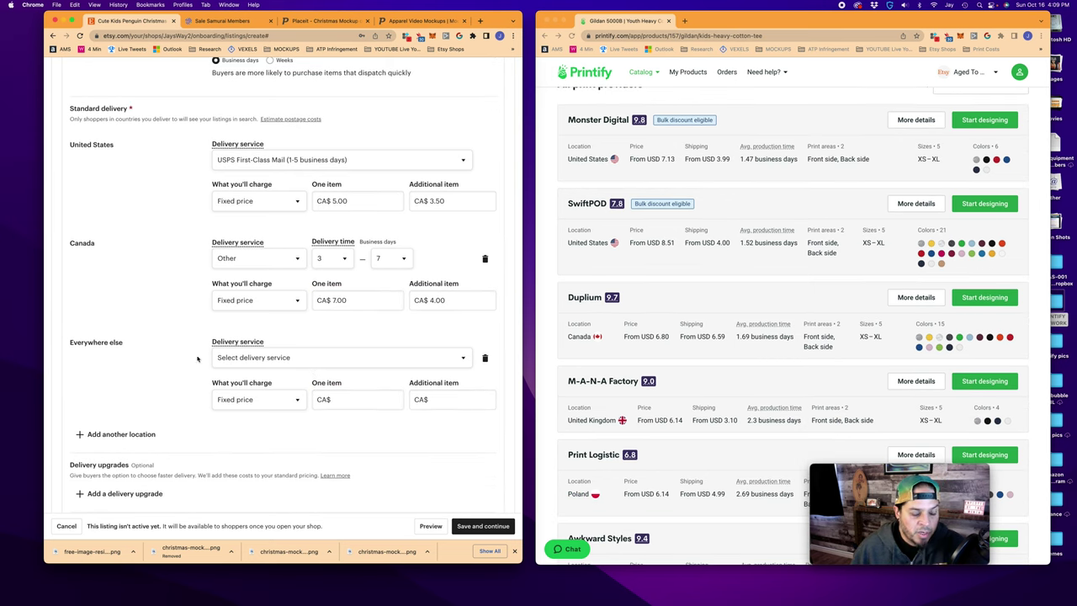
left_click(486, 358)
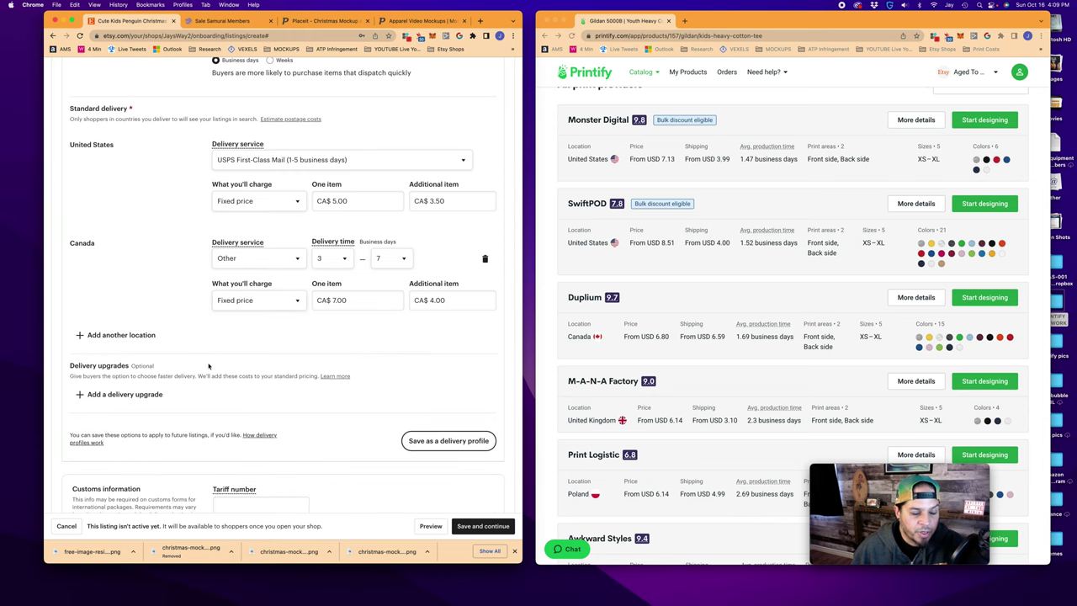
Save the delivery settings as a profile named 'Tees', confirming the CA$5.00 domestic postage
scroll(272, 361, "down", 2)
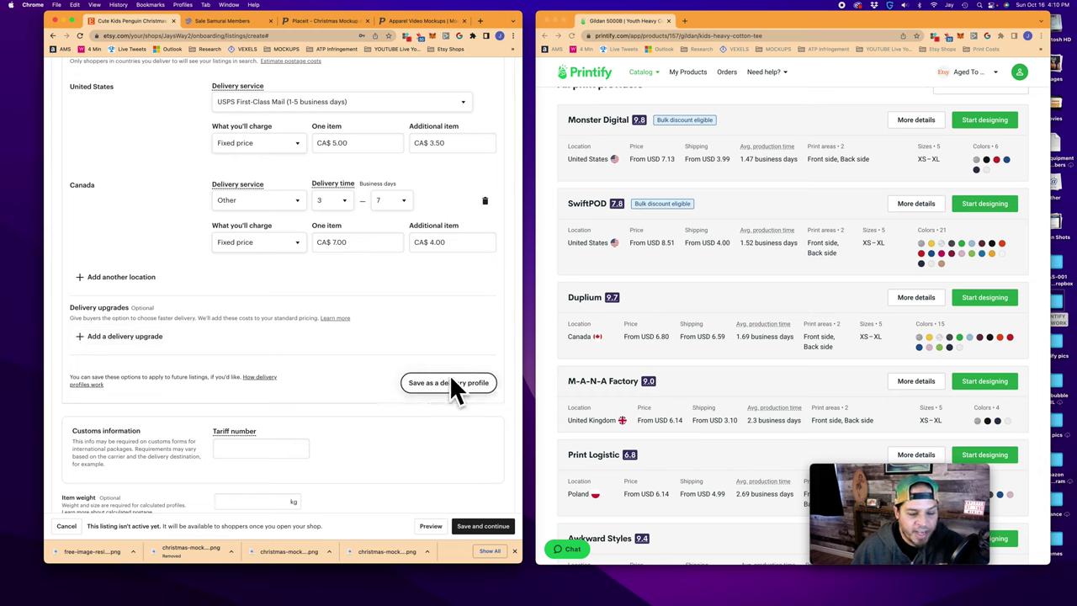
left_click(449, 383)
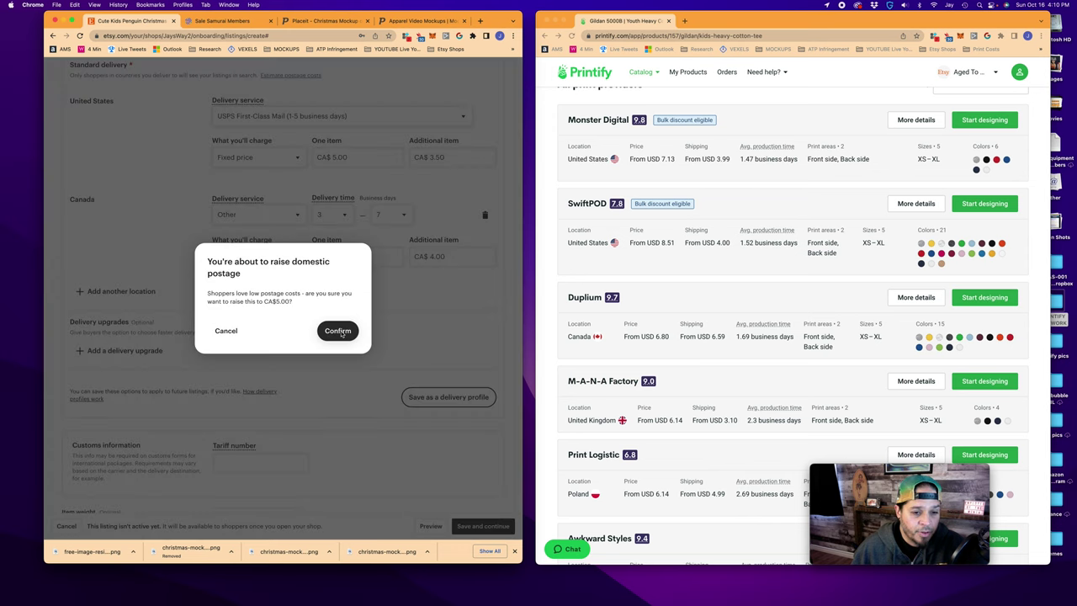
left_click(337, 329)
type("Tees")
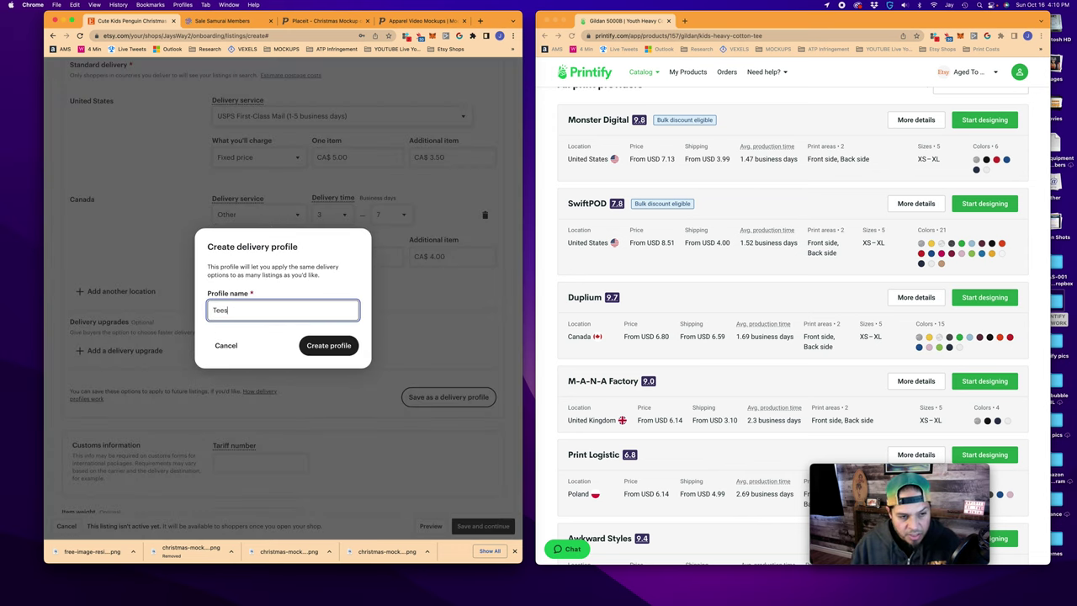
left_click(329, 345)
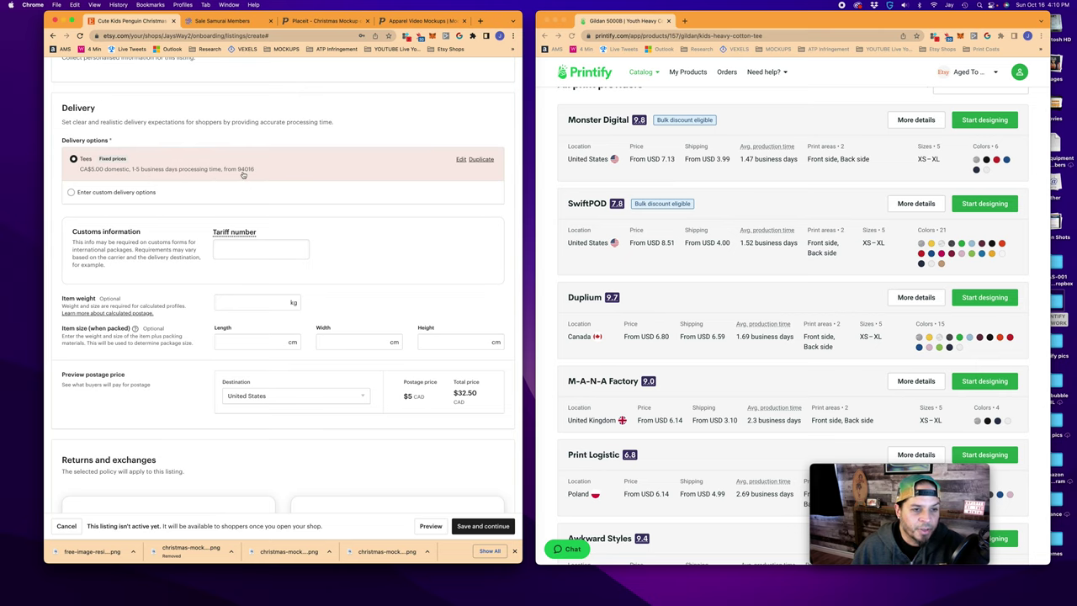
scroll(242, 175, "down", 4)
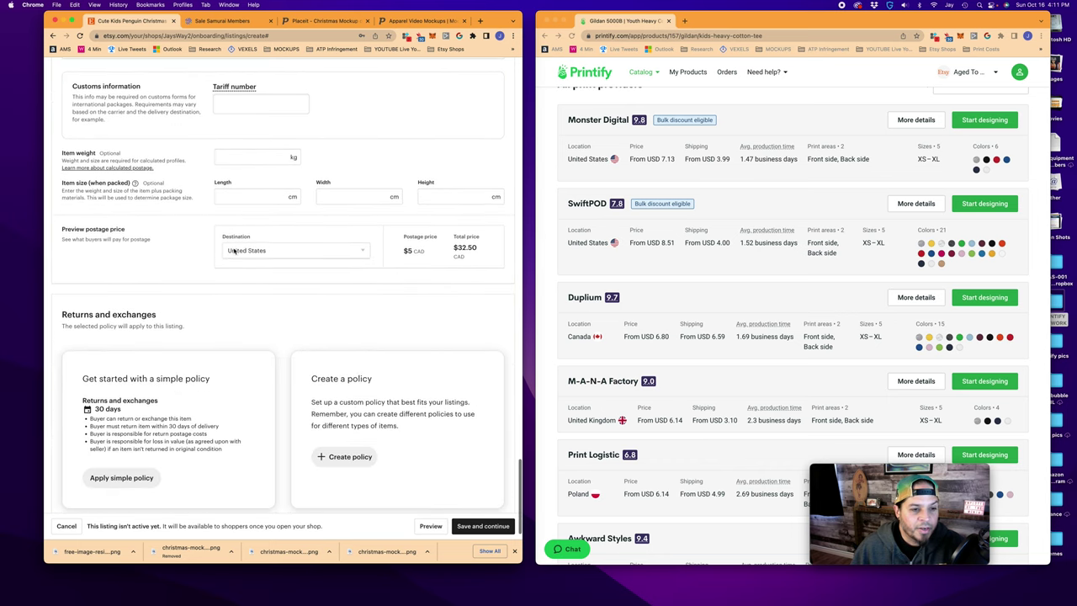
left_click(355, 250)
left_click(331, 270)
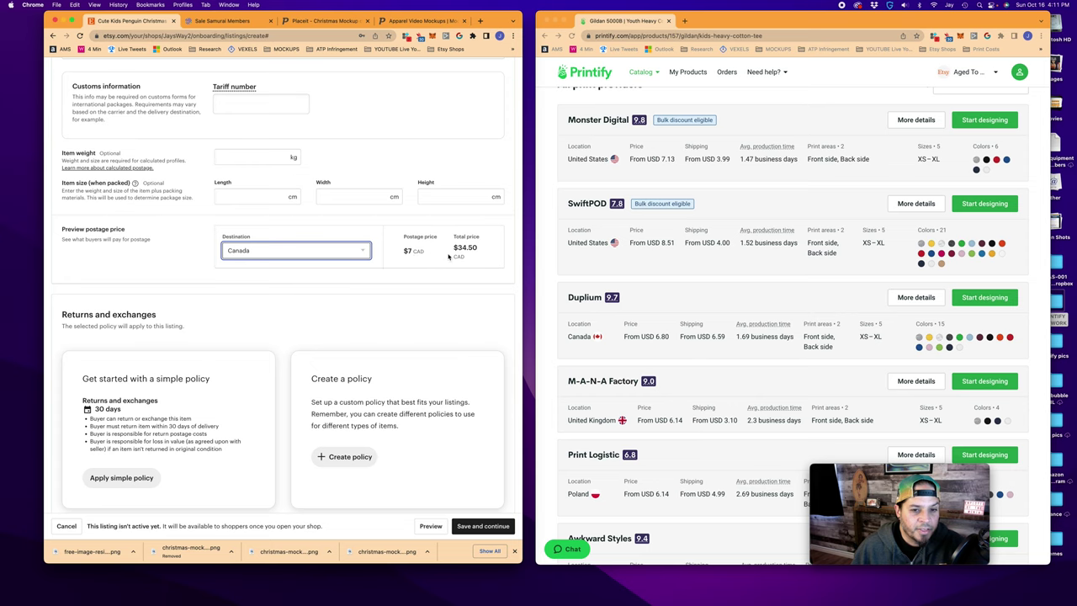
key("space")
key("Up")
key("Return")
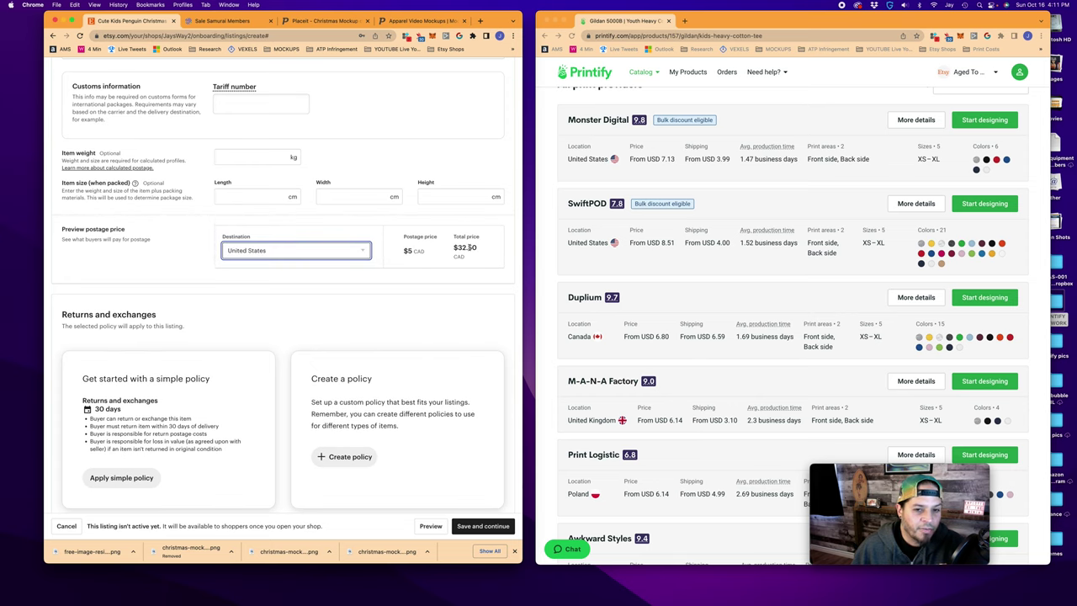
scroll(331, 303, "down", 1)
left_click(307, 303)
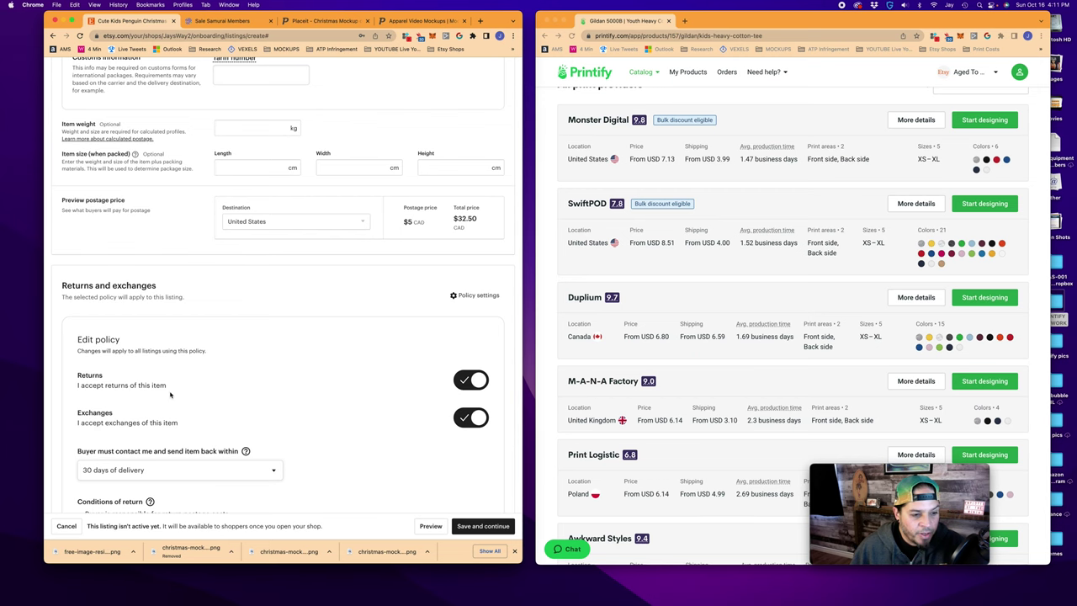
Turn off returns and exchanges, save and apply the policy, then preview the listing
scroll(211, 388, "down", 1)
left_click(462, 345)
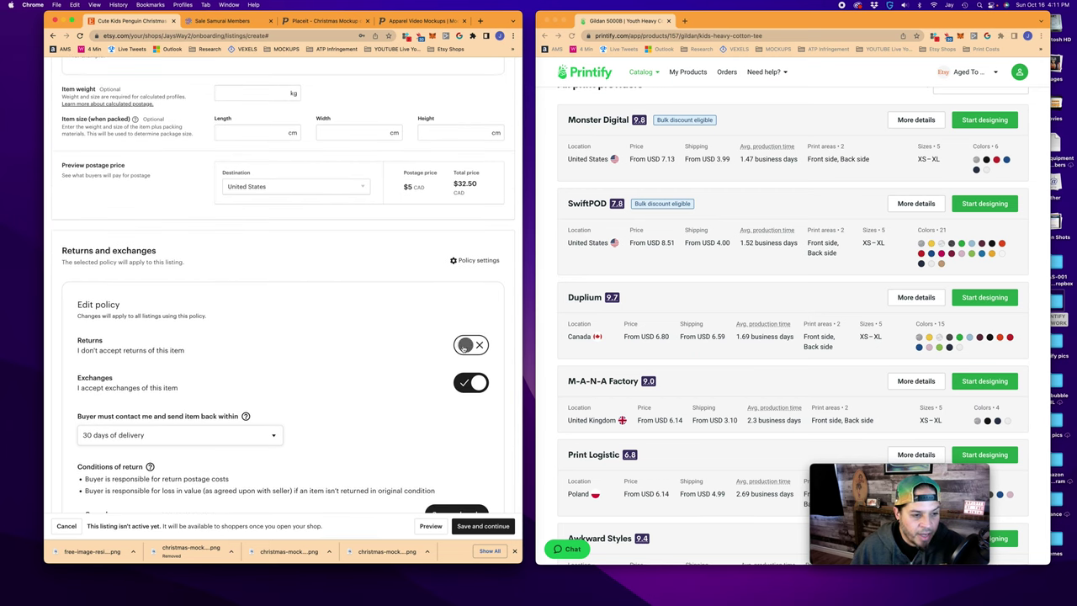
left_click(463, 384)
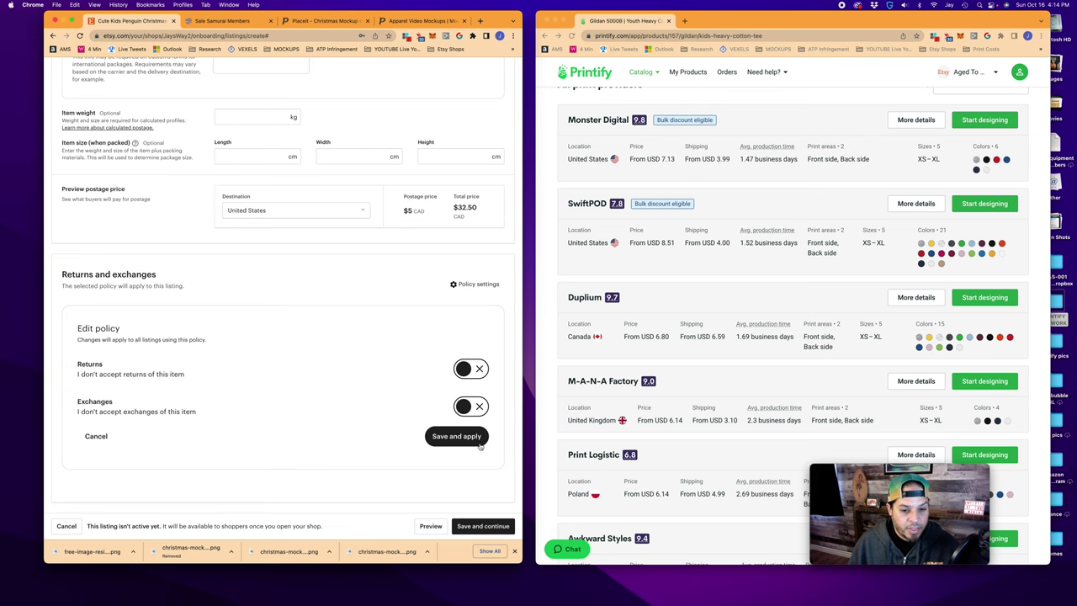
left_click(457, 435)
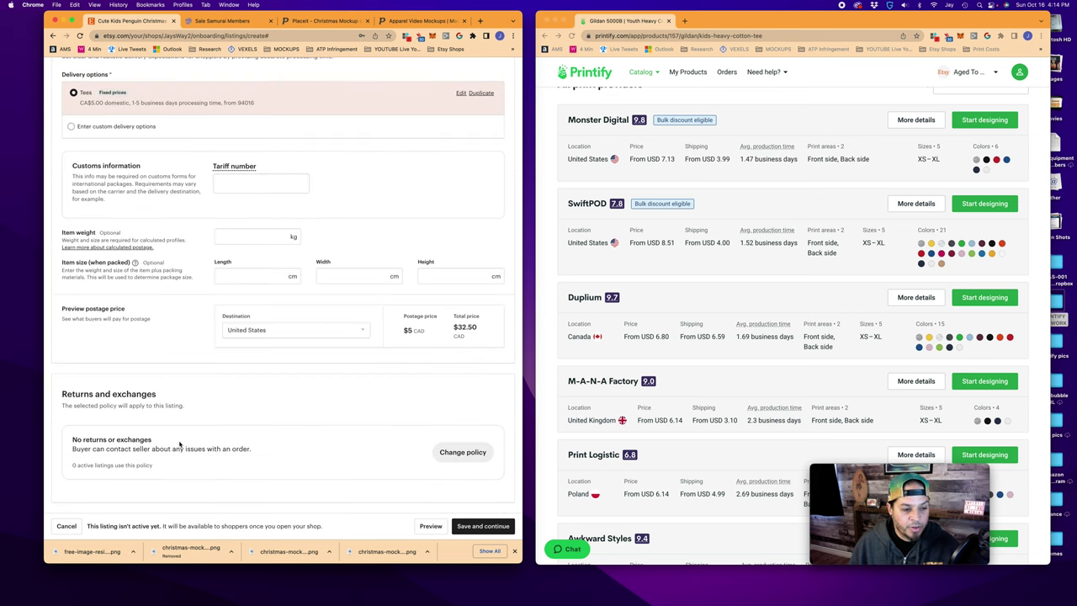
left_click(430, 526)
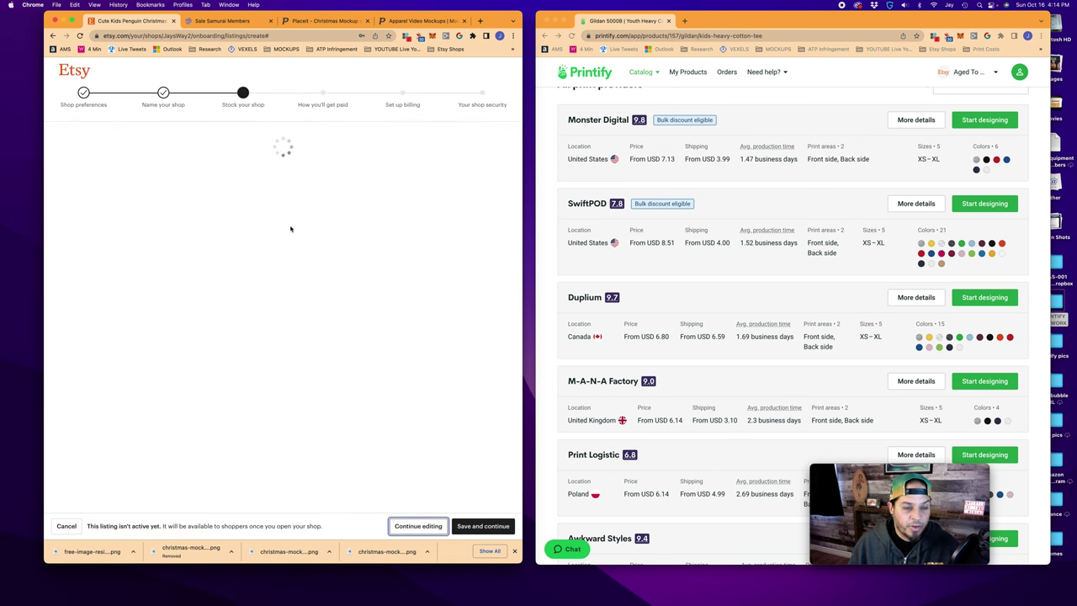
Inspect the preview's secondary colour and youth size dropdowns without choosing any option
left_click(442, 253)
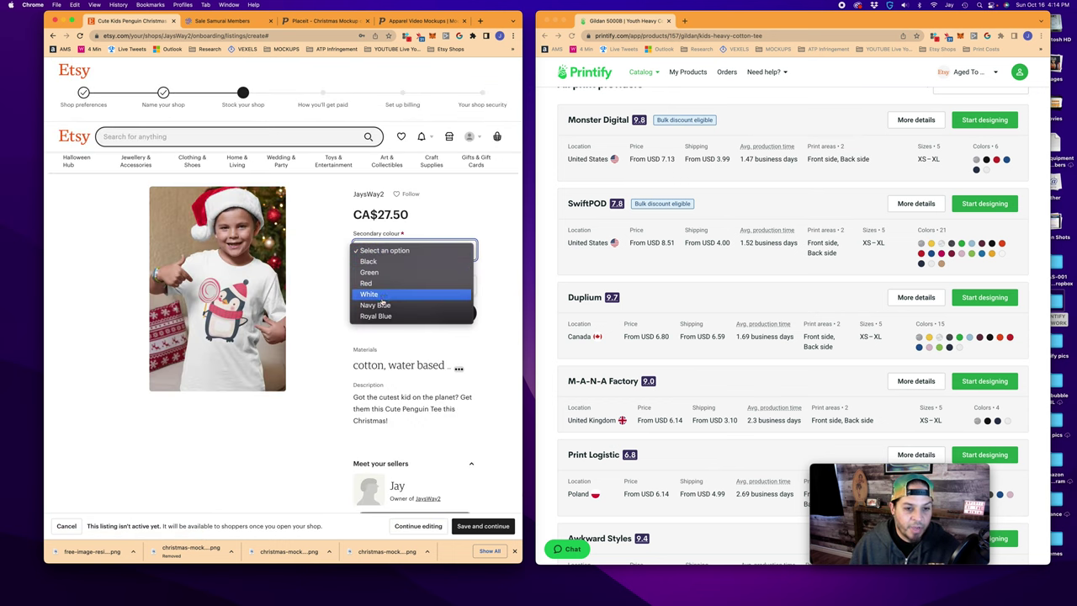
left_click(512, 307)
left_click(412, 286)
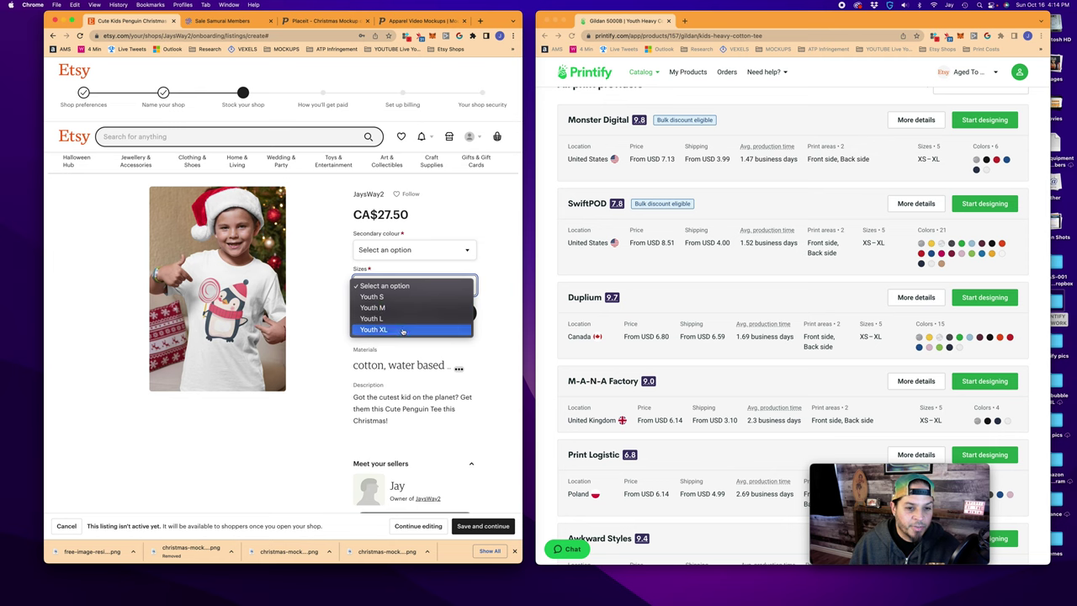
left_click(502, 334)
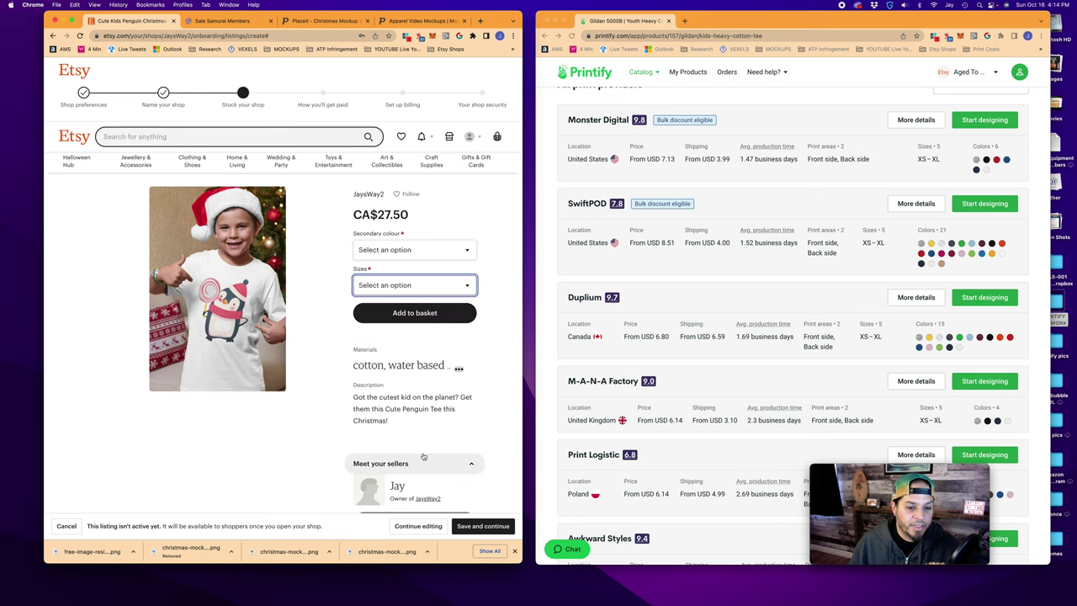
scroll(425, 459, "down", 10)
scroll(424, 459, "up", 6)
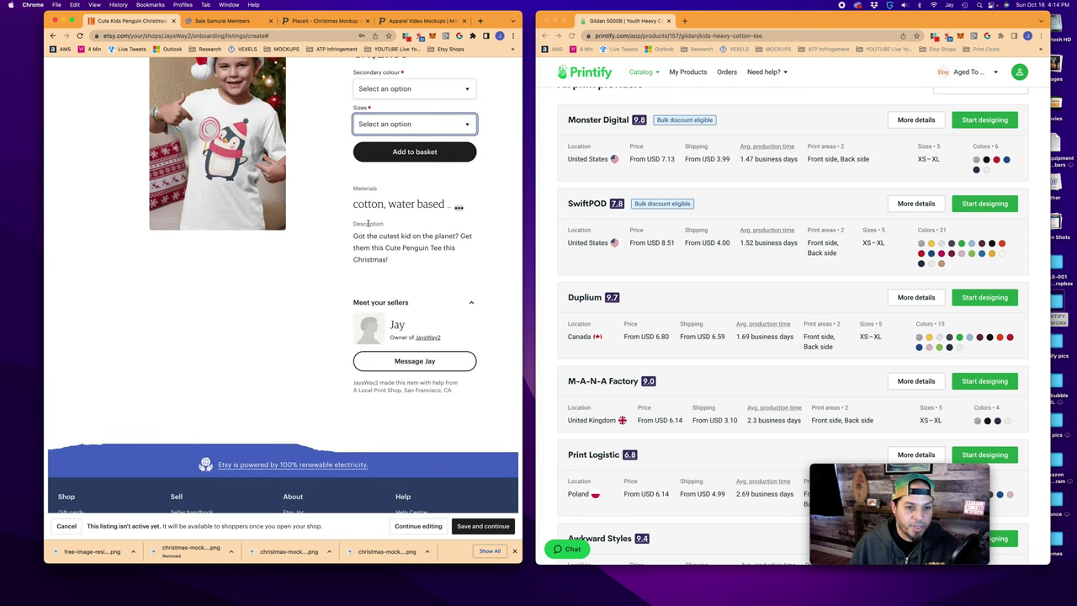
scroll(395, 225, "up", 1)
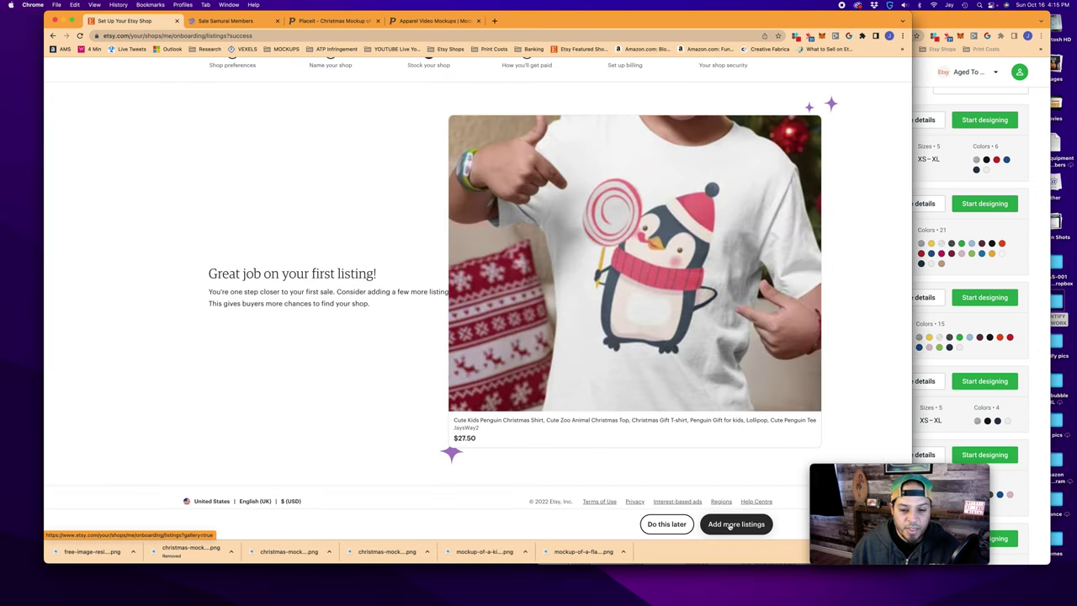
Copy the penguin listing and replace its photo with the green flat-lay tee mockup as thumbnail
left_click(730, 525)
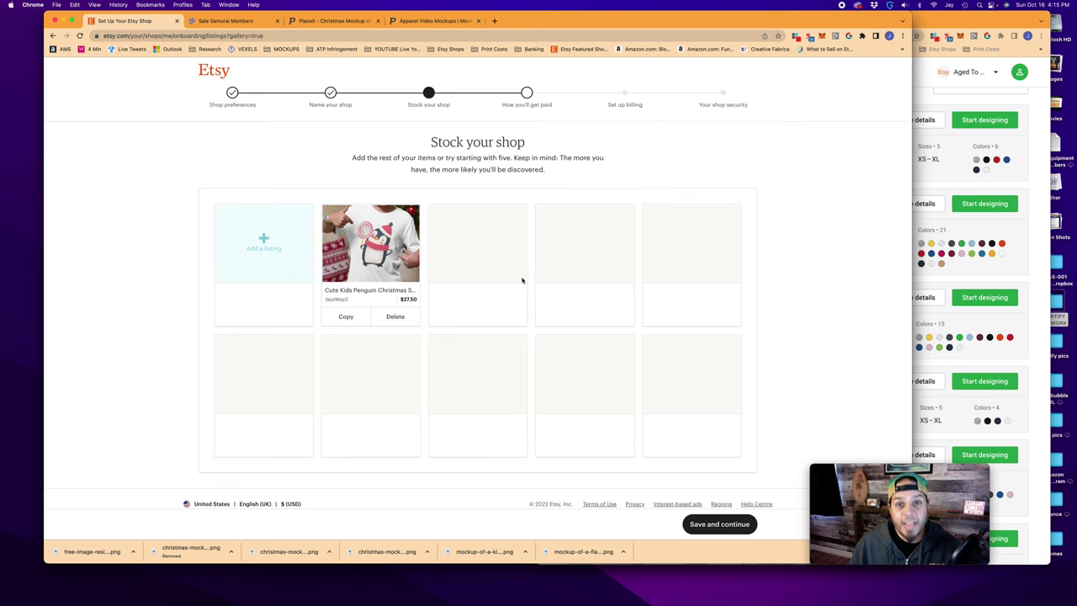
left_click(347, 317)
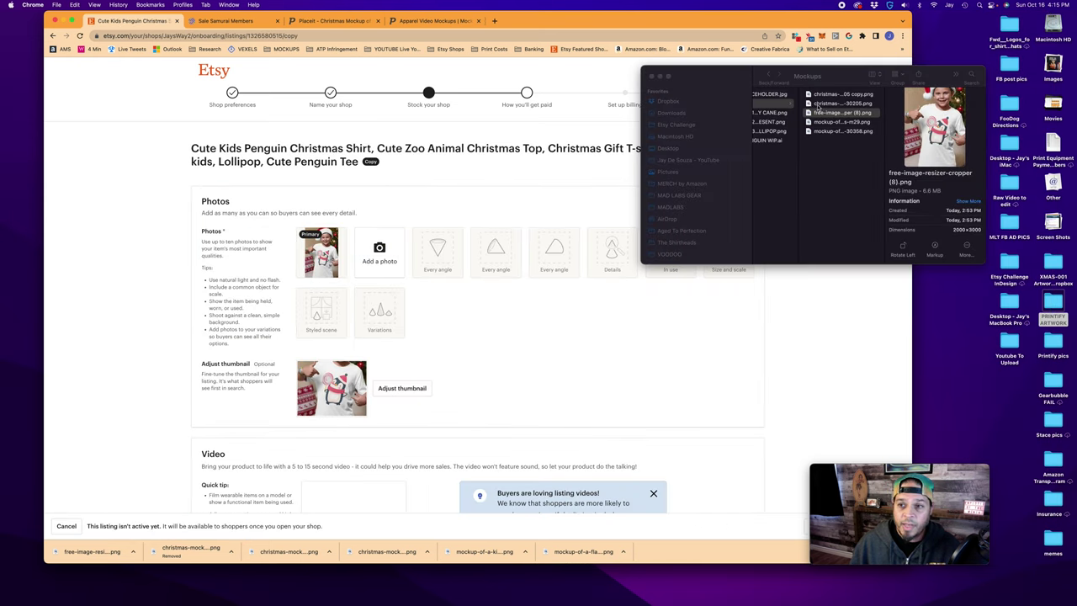
left_click(835, 122)
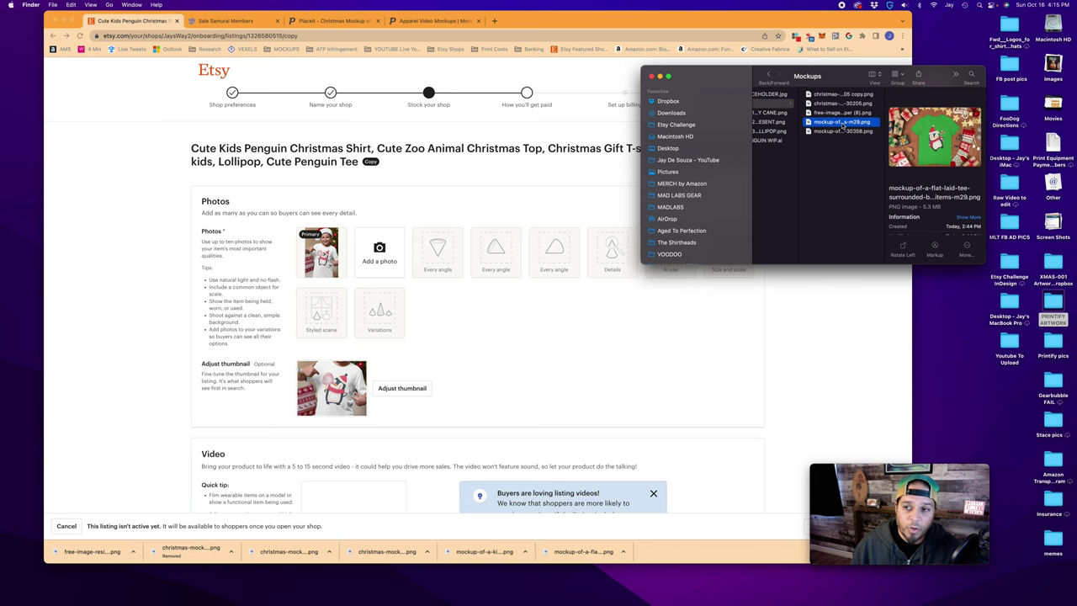
left_click_drag(843, 124, 377, 244)
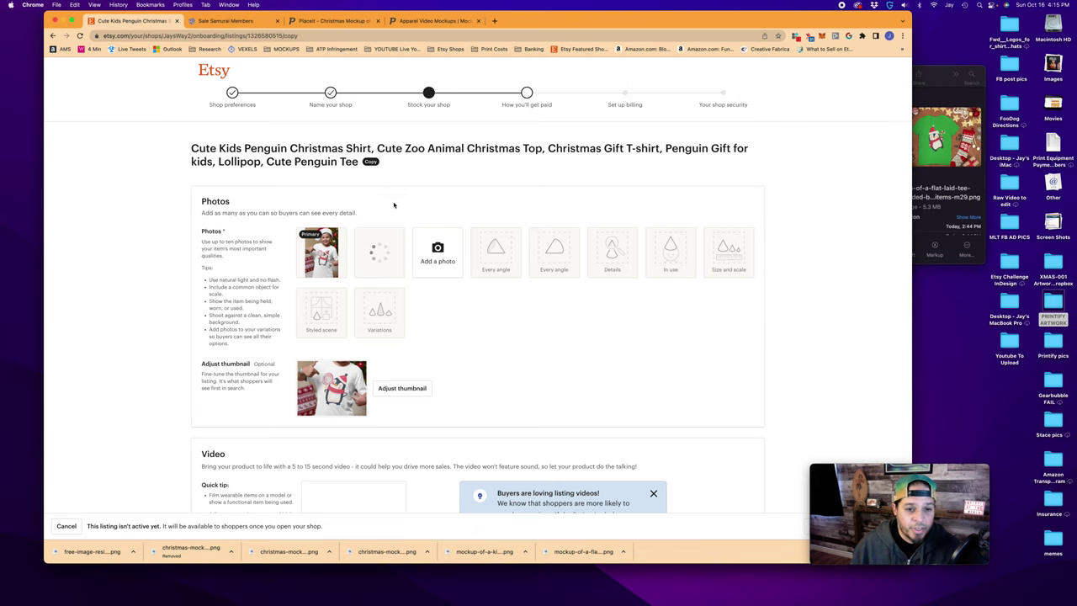
left_click(334, 267)
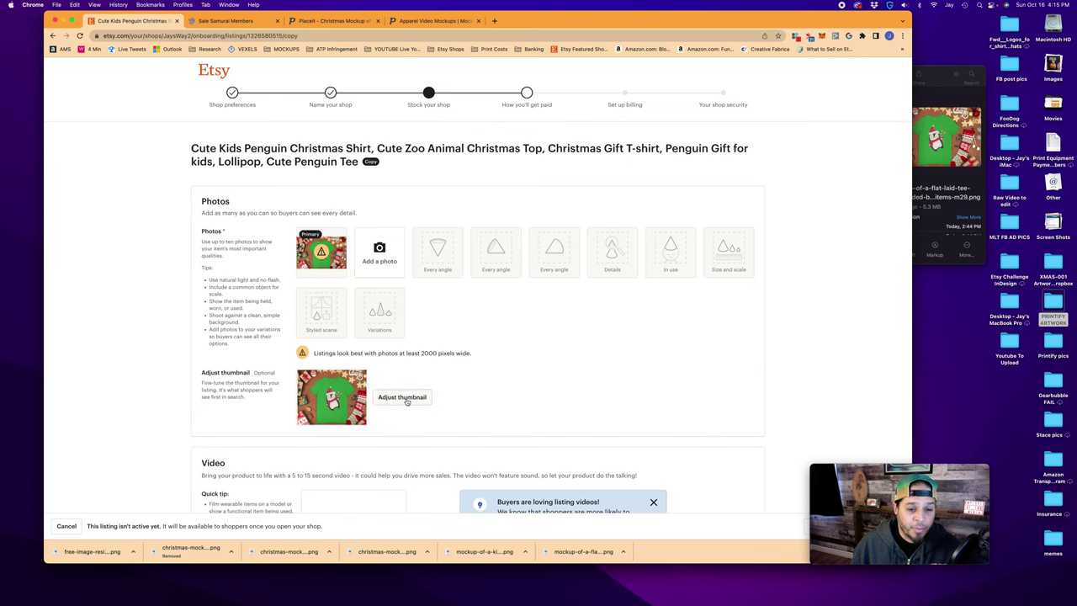
left_click(407, 399)
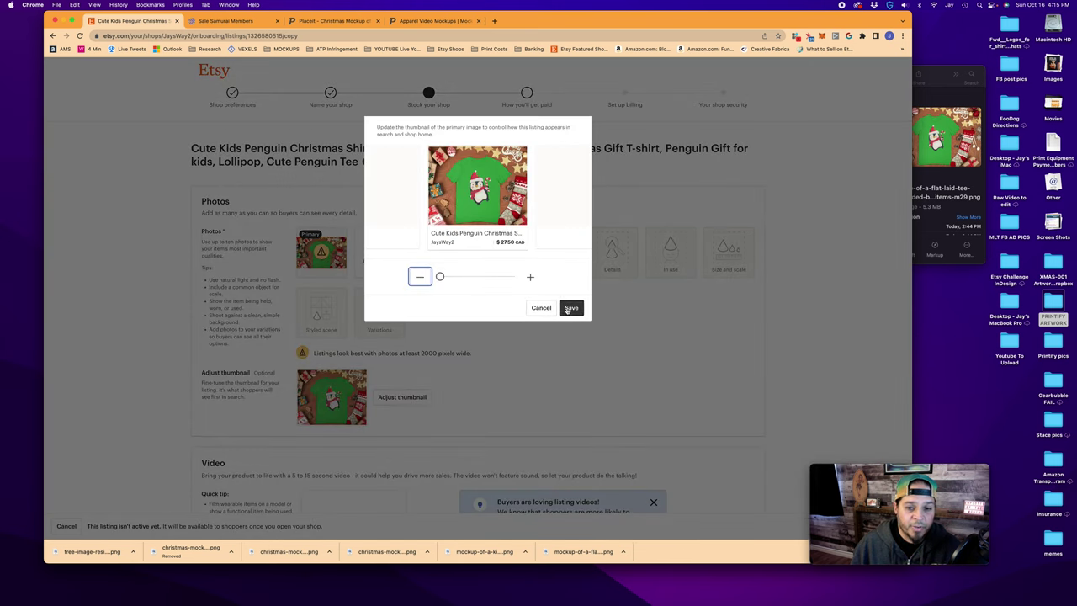
left_click(571, 309)
scroll(437, 429, "down", 3)
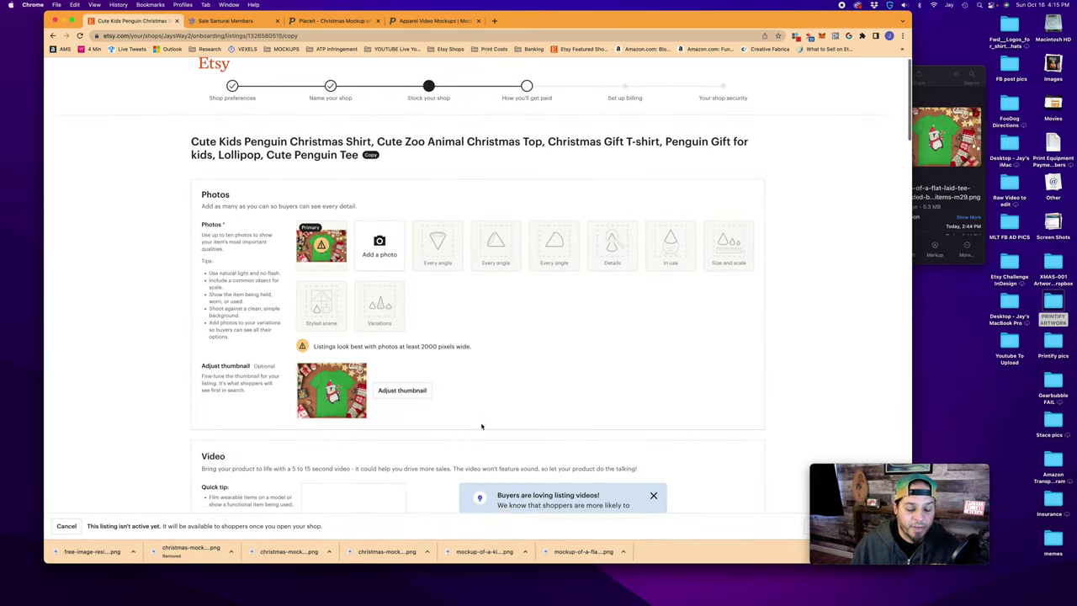
scroll(481, 426, "down", 3)
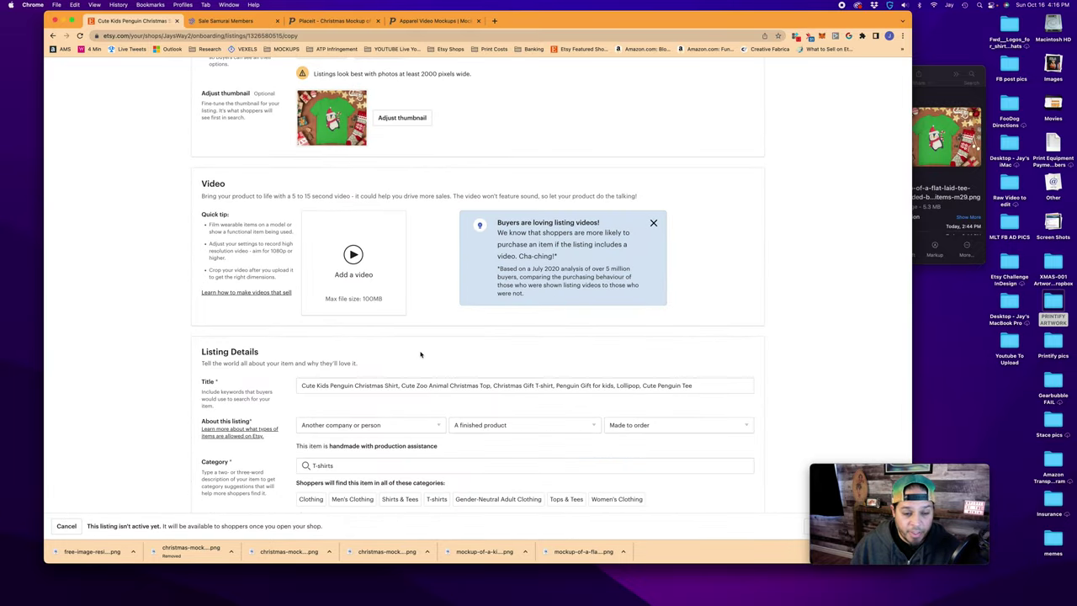
scroll(418, 365, "down", 1)
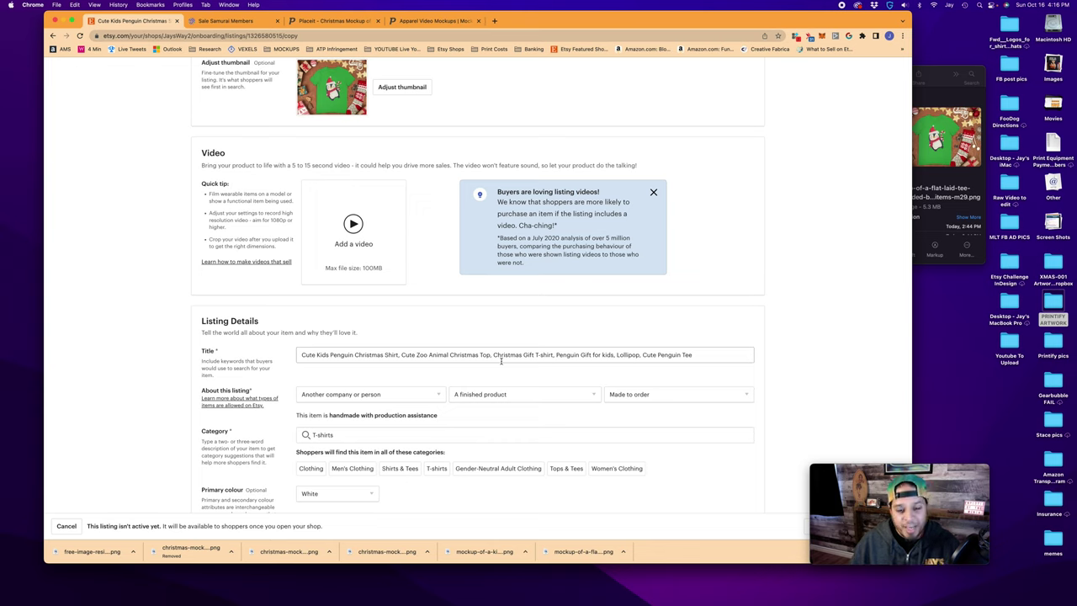
In the title, replace Lollipop with Candy Cane and delete Zoo
triple_click(625, 354)
double_click(627, 355)
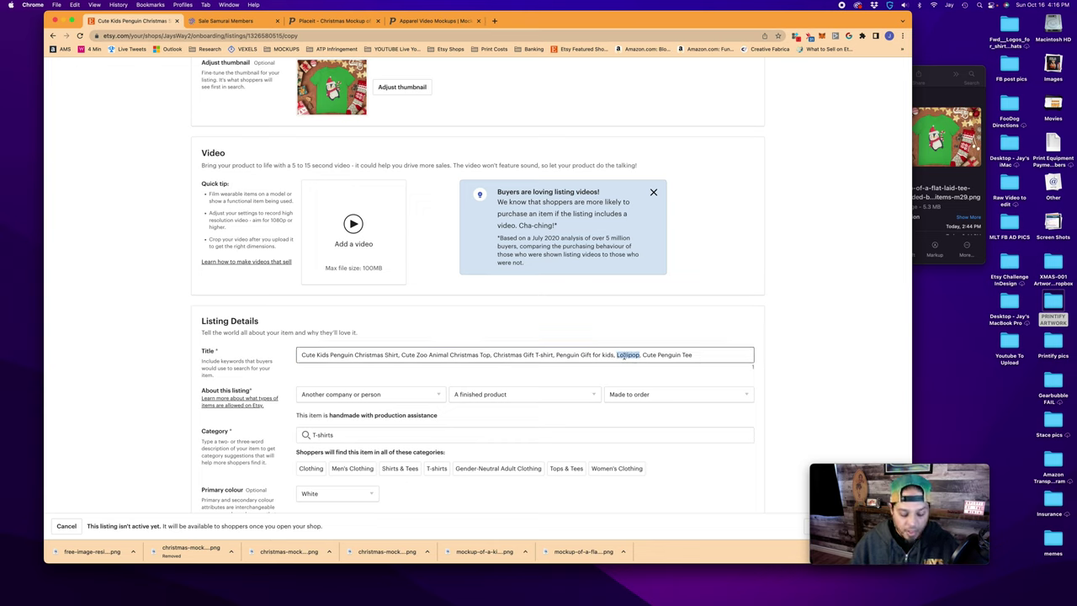
type("Candy Cane")
double_click(418, 354)
key("BackSpace")
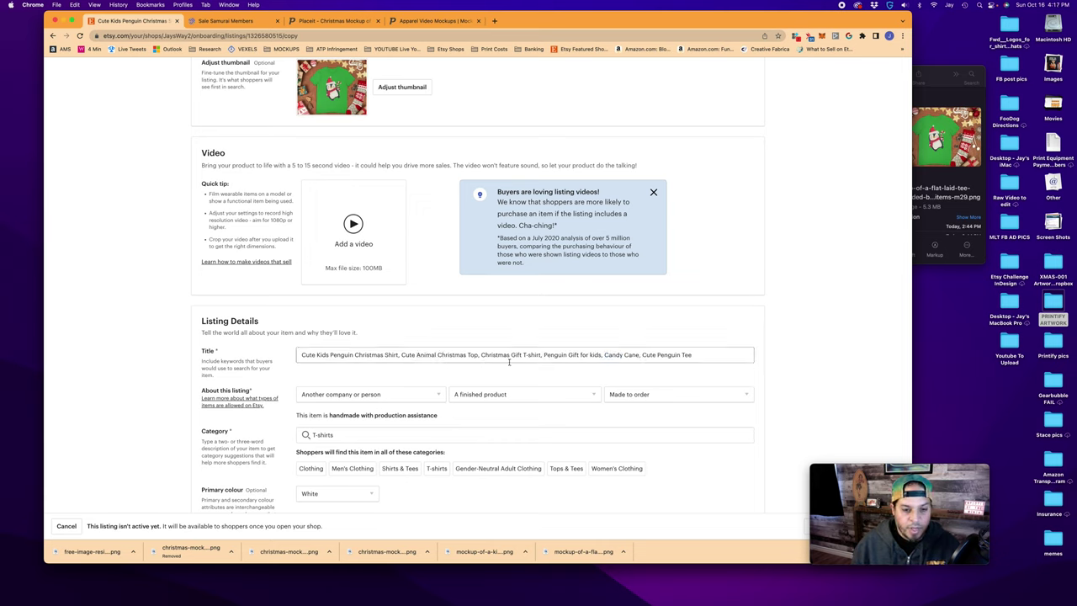
Move Candy Cane in the title to sit right after "Shirt,"
triple_click(618, 354)
left_click(642, 354)
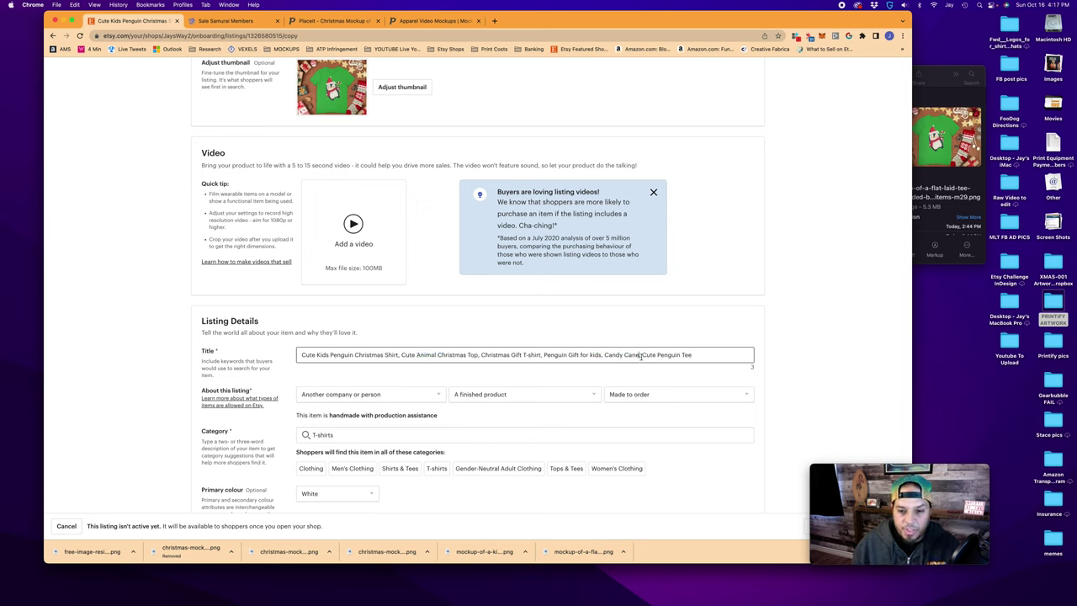
left_click_drag(641, 354, 604, 354)
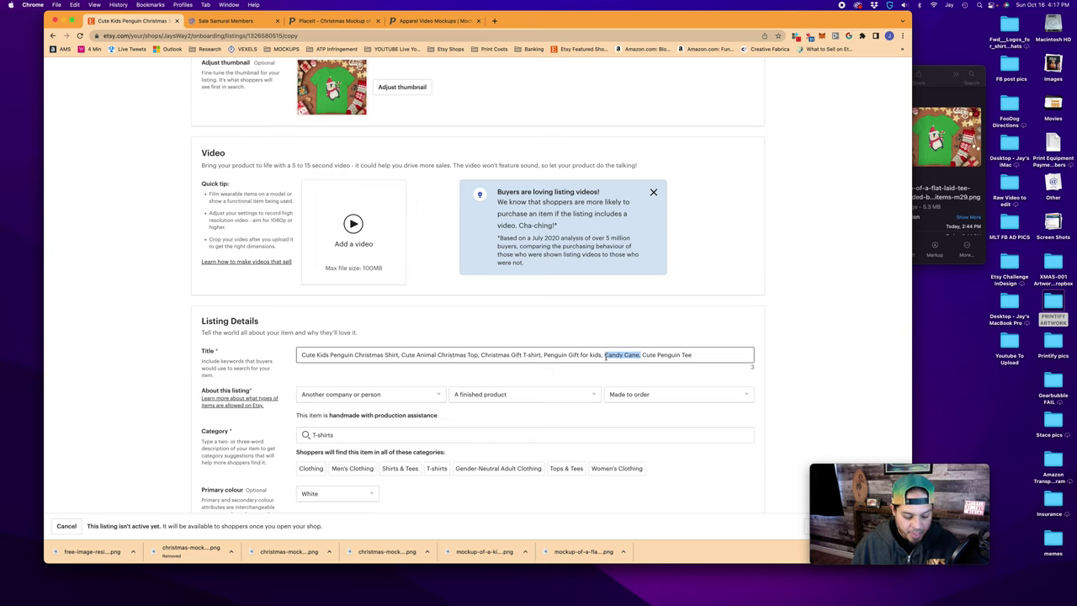
key("BackSpace")
left_click(402, 355)
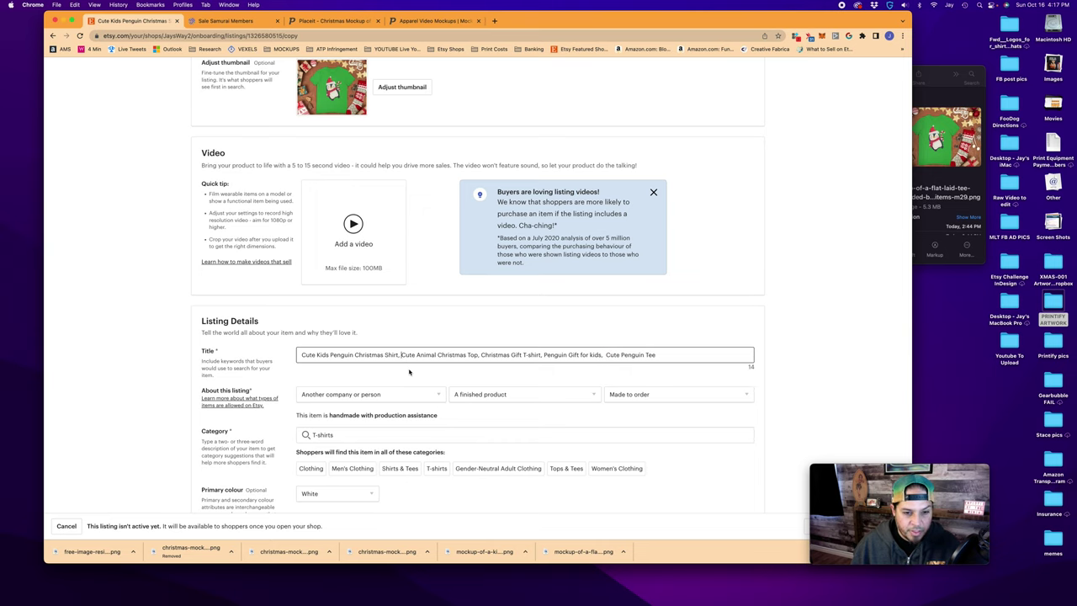
key("super+v")
scroll(287, 350, "down", 1)
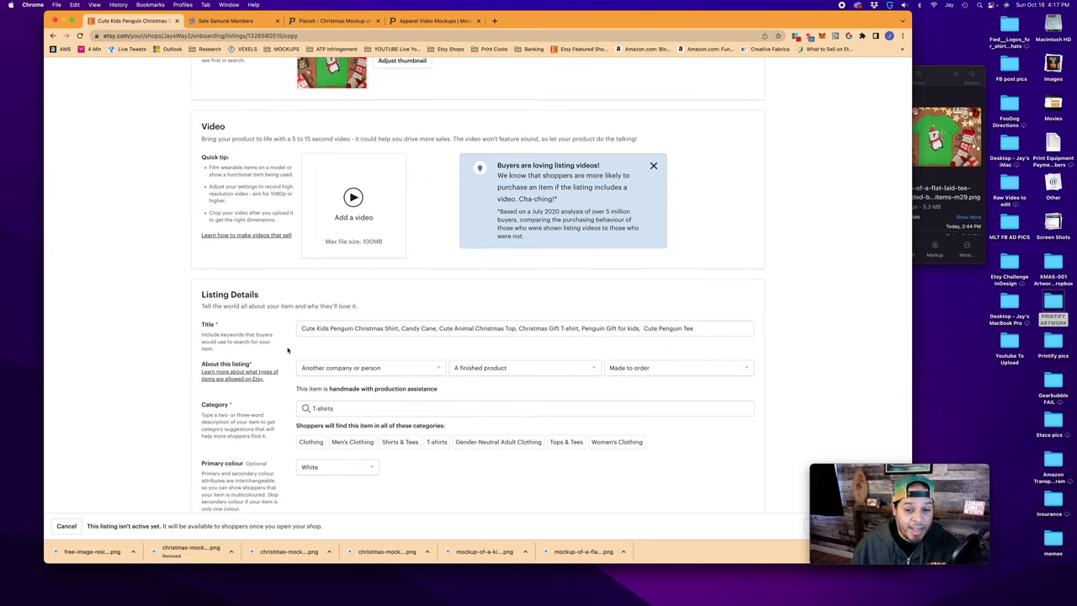
scroll(287, 350, "down", 10)
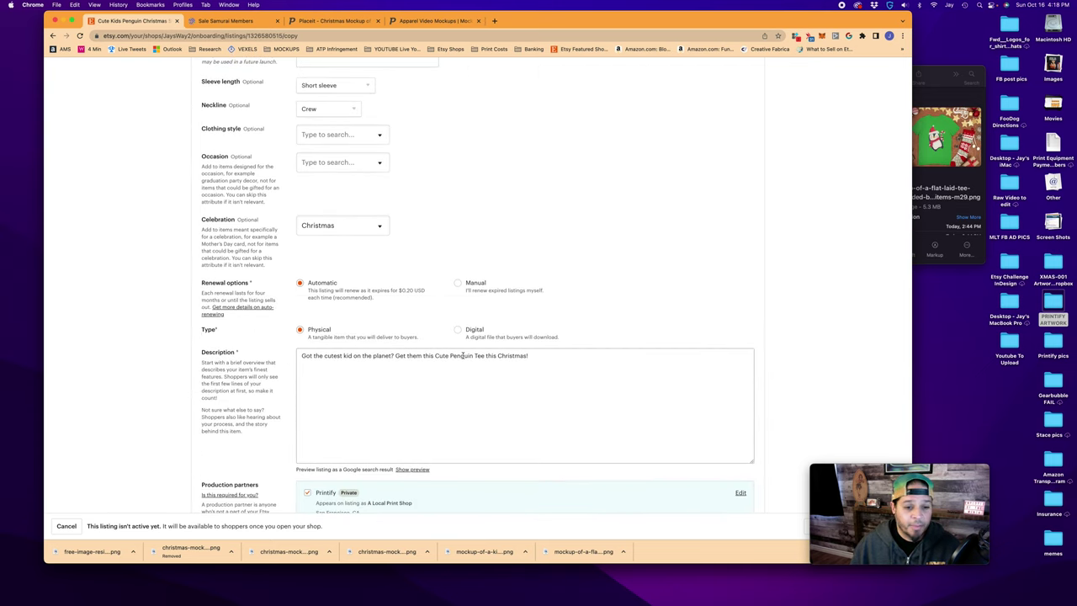
scroll(287, 370, "down", 10)
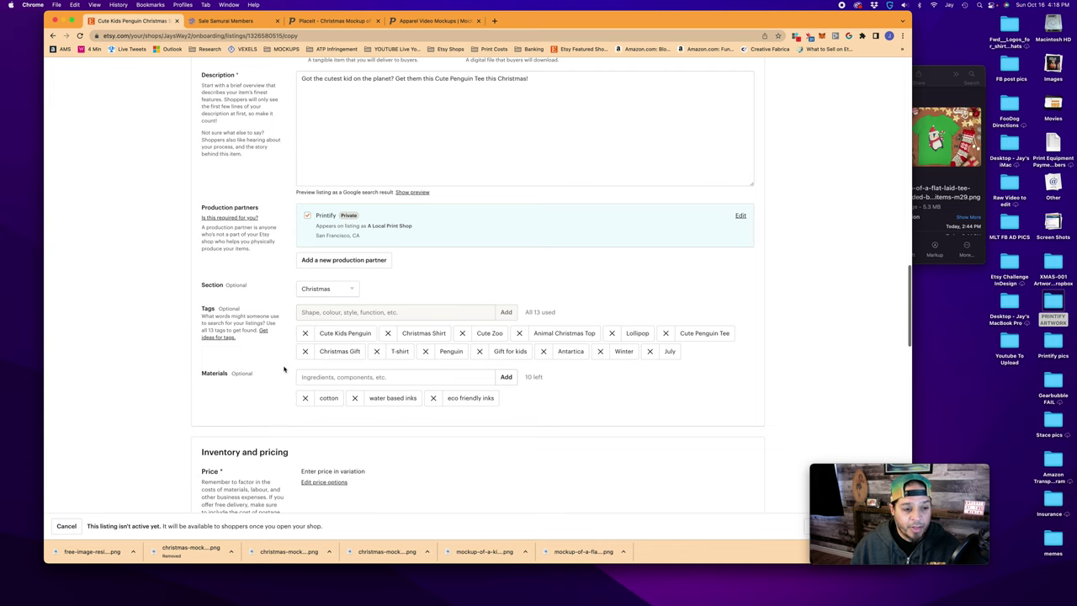
Remove the Antartica and Cute Zoo tags and add a 'candy cane' tag
left_click(543, 351)
left_click(462, 333)
left_click(373, 312)
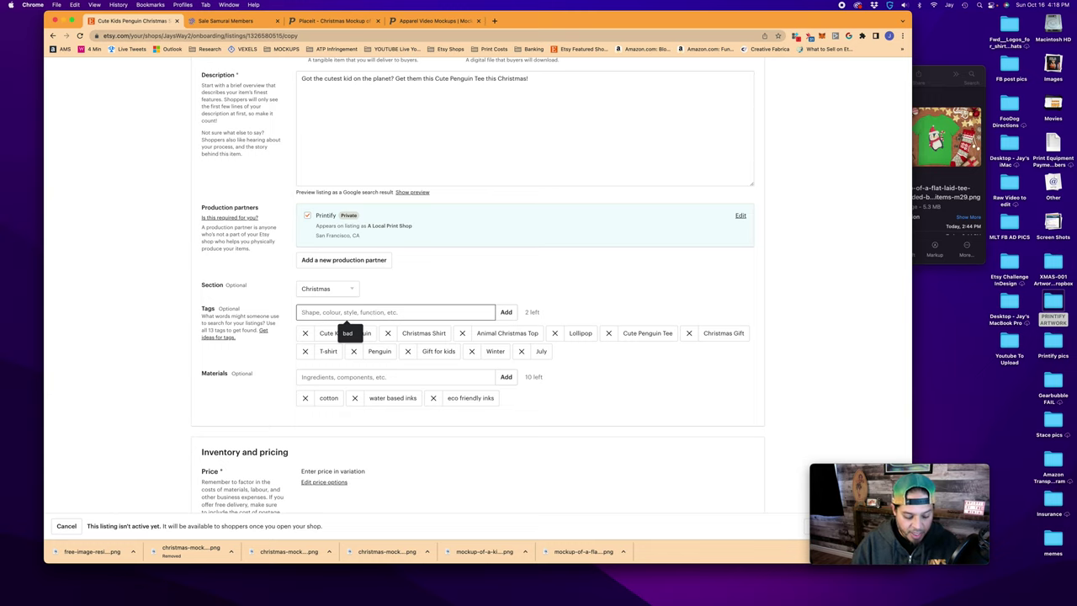
type("candy cane")
key("Return")
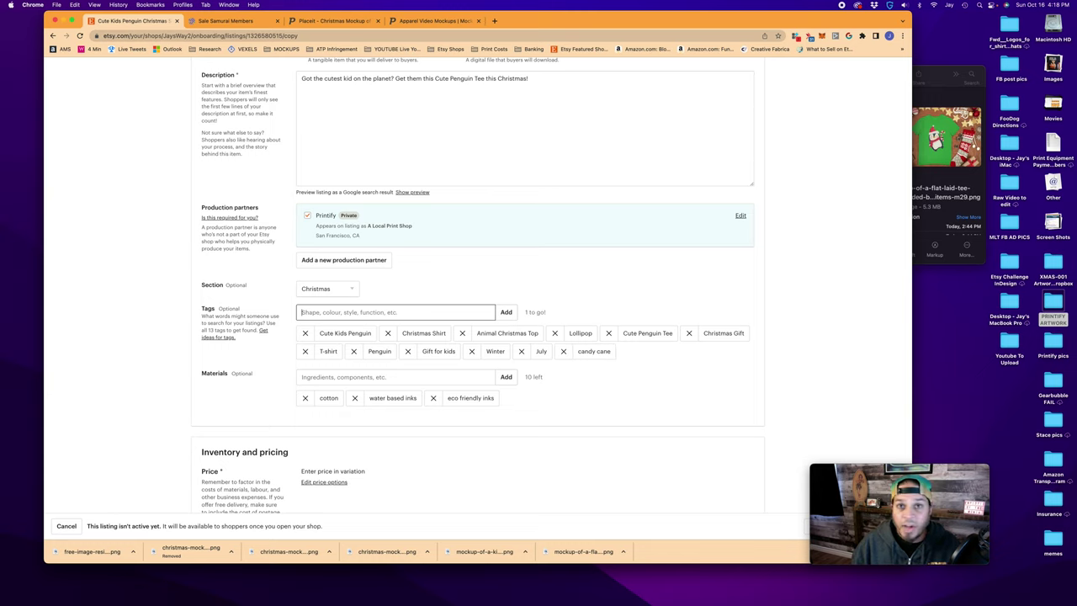
Save the copied listing and continue to the next onboarding step
scroll(557, 402, "down", 10)
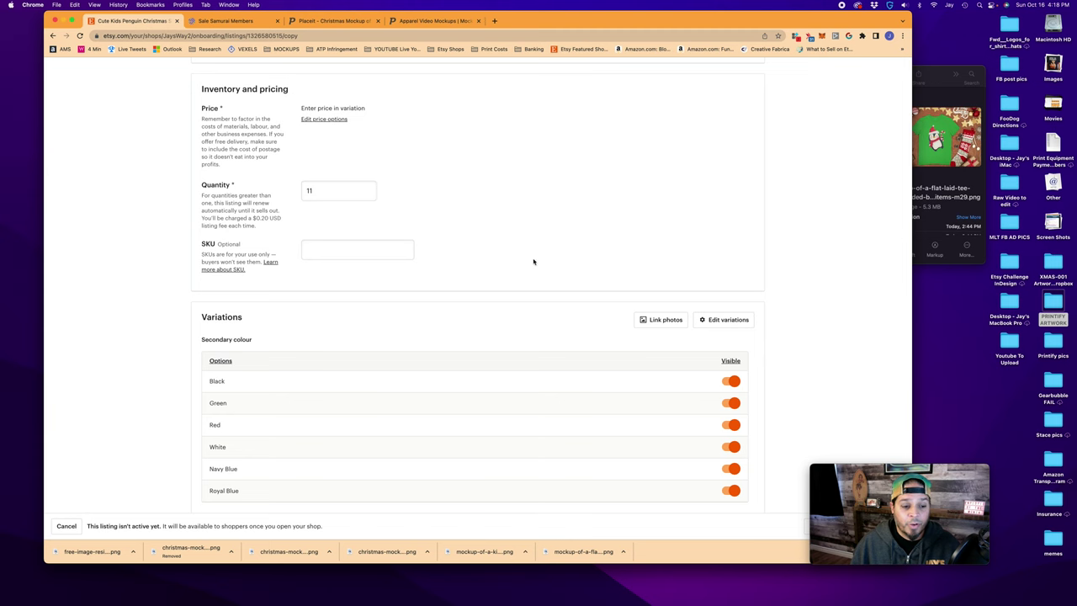
scroll(509, 254, "down", 1)
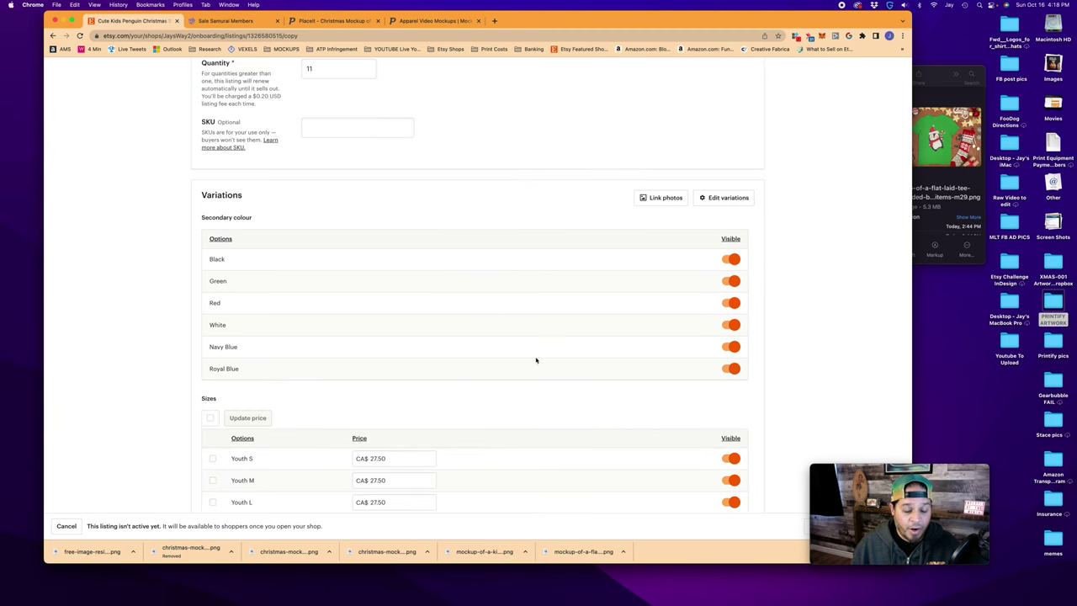
scroll(485, 303, "down", 15)
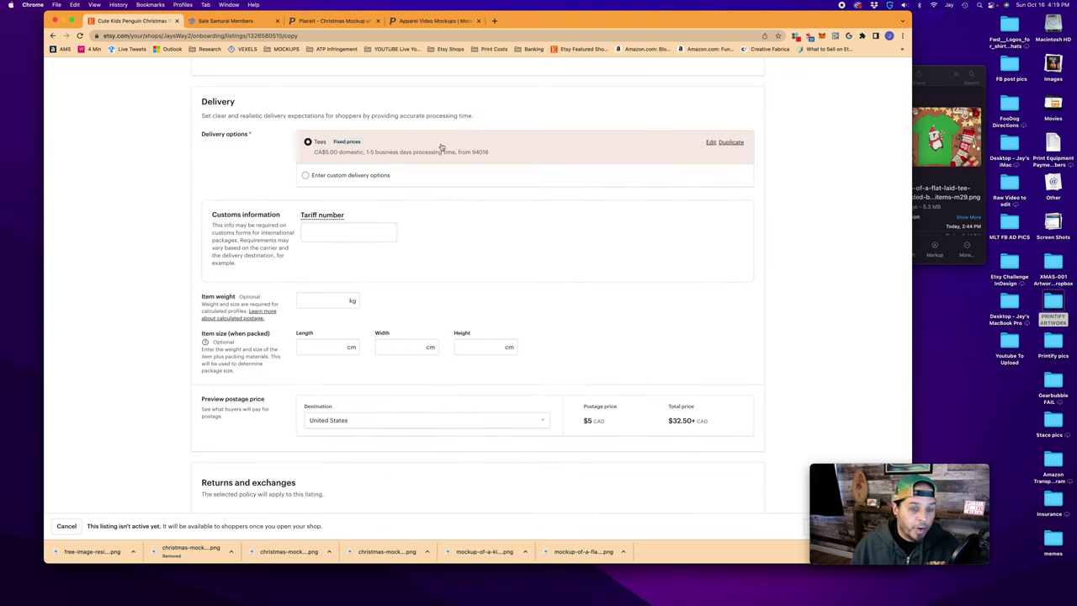
scroll(568, 263, "down", 6)
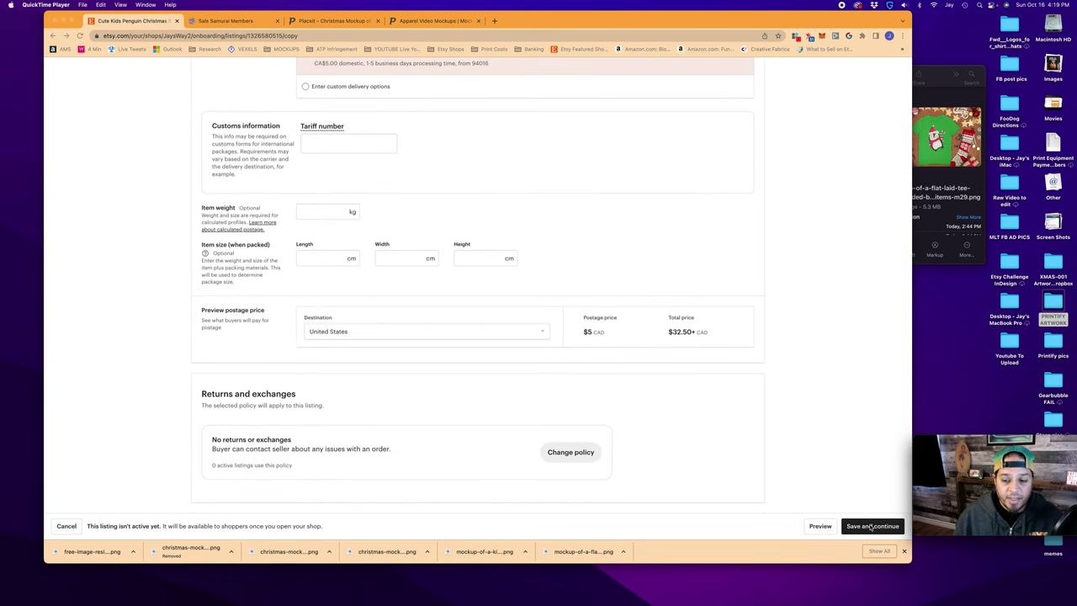
left_click(871, 526)
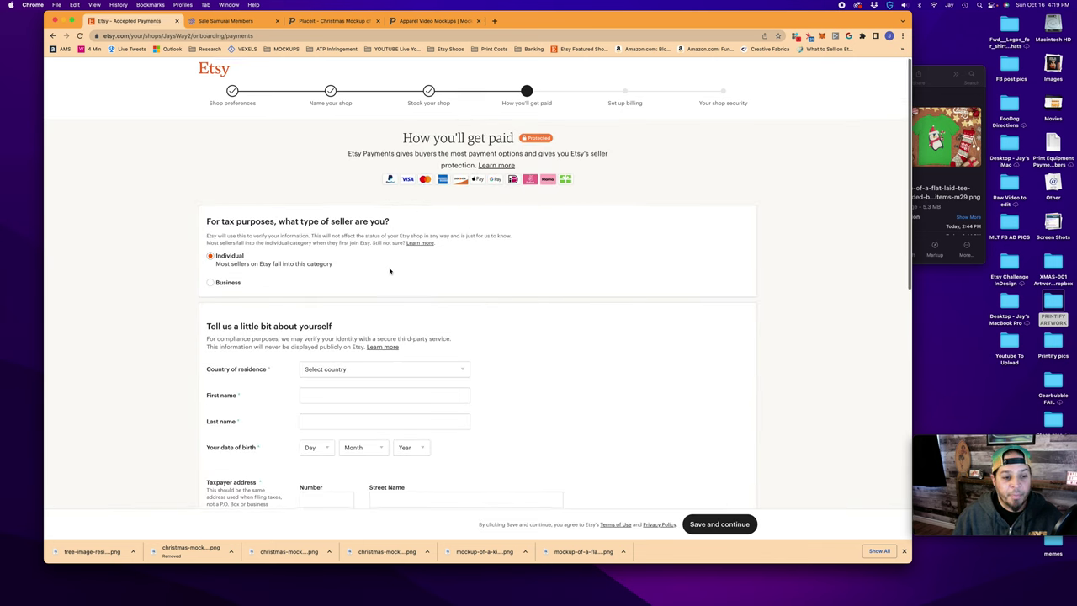
Set both the country of residence and the bank's country to Canada
scroll(390, 271, "down", 2)
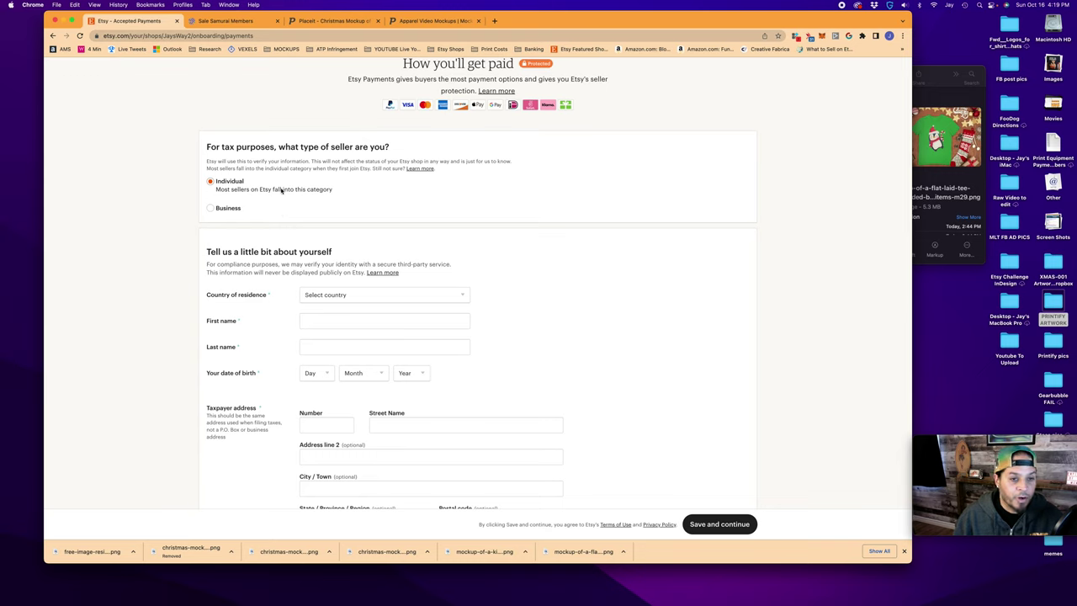
left_click(370, 296)
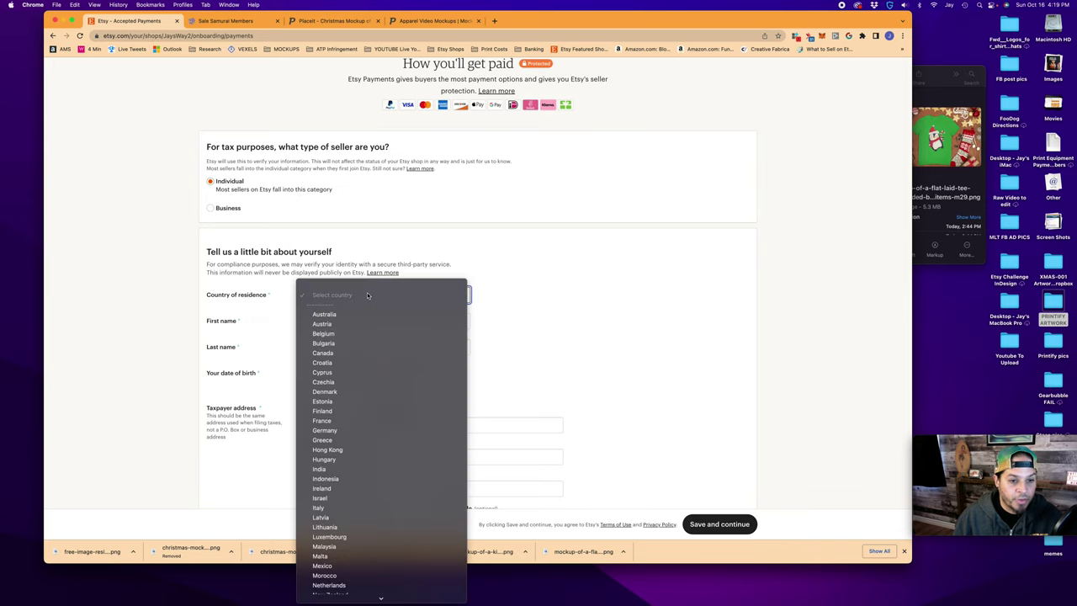
left_click(328, 354)
scroll(285, 382, "down", 5)
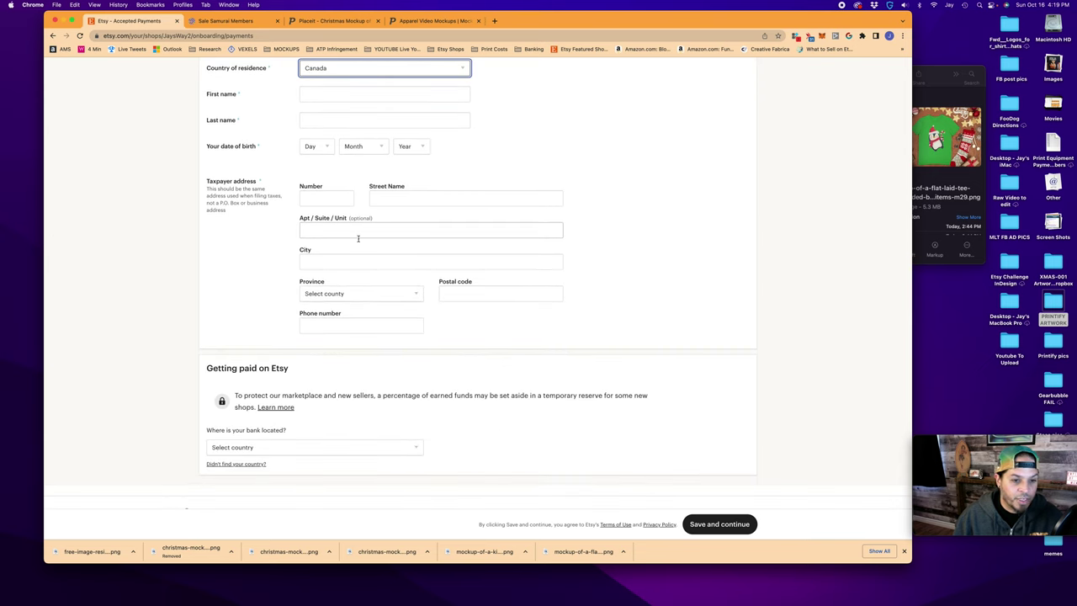
scroll(386, 352, "down", 1)
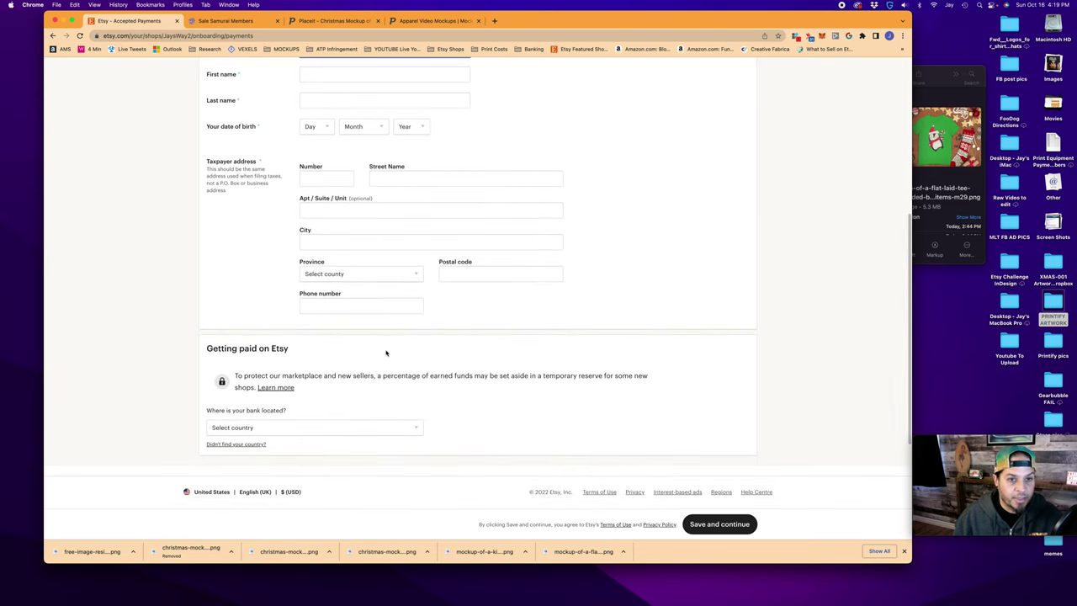
scroll(386, 352, "down", 2)
left_click(419, 383)
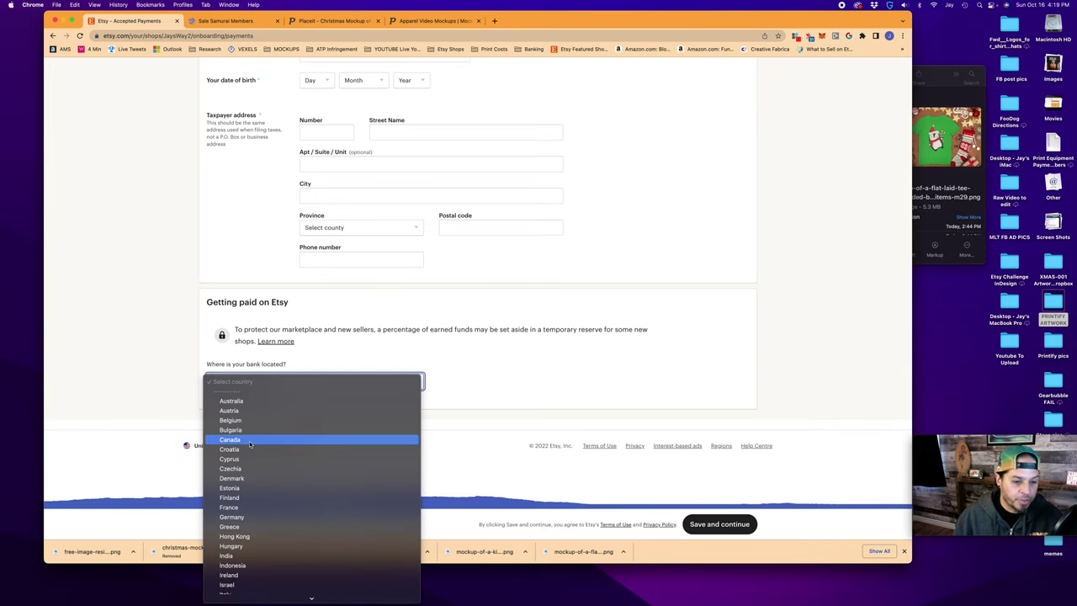
left_click(282, 440)
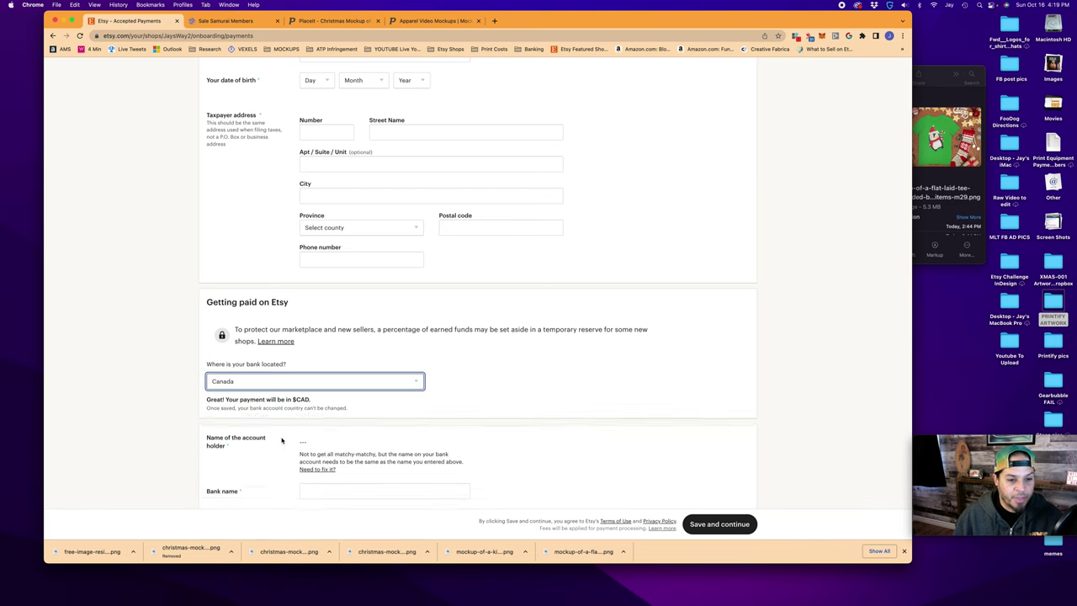
left_click(312, 382)
left_click(312, 379)
scroll(284, 365, "down", 4)
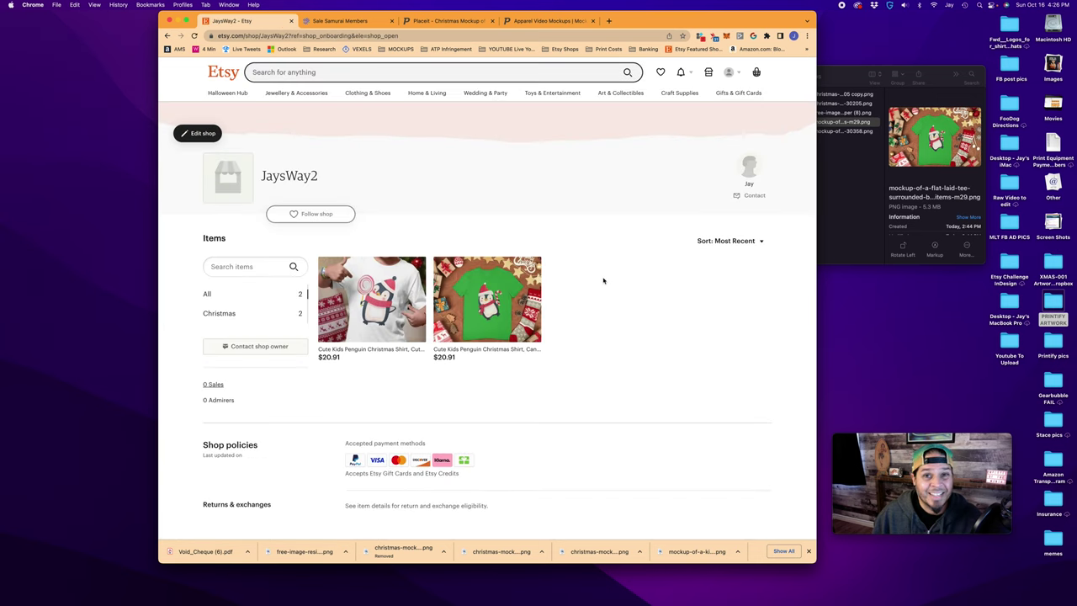
Open the white penguin shirt listing and review its colour choices and both photos
left_click(385, 297)
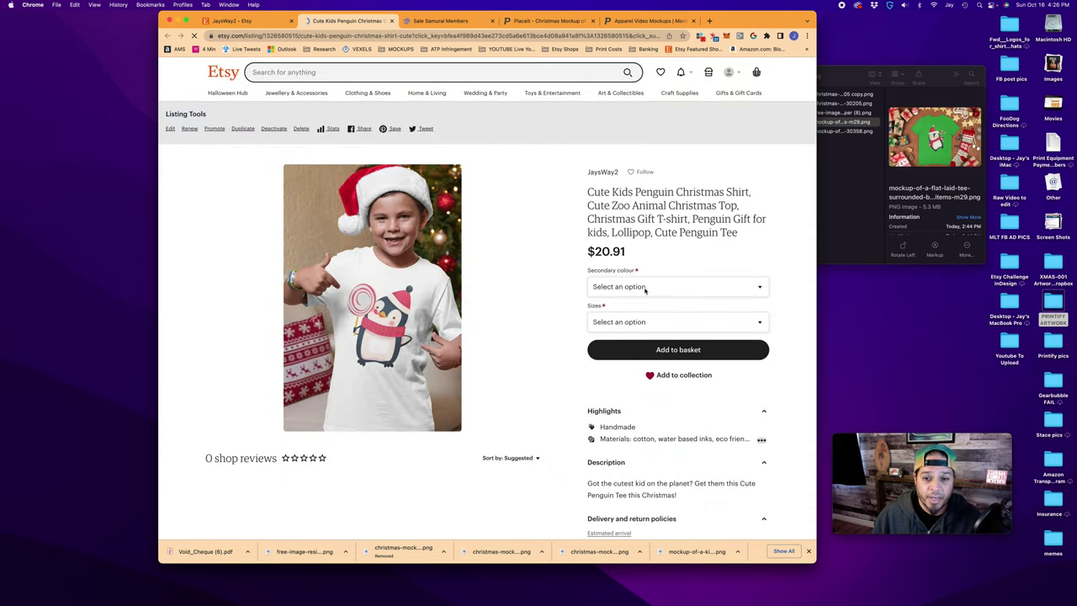
left_click(645, 288)
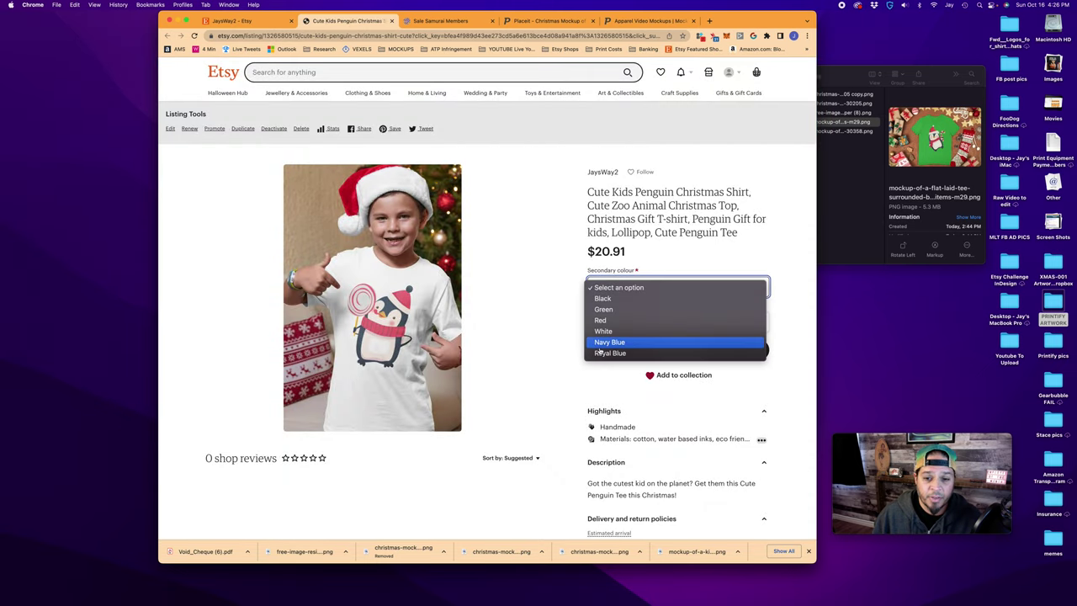
left_click(522, 322)
left_click(169, 130)
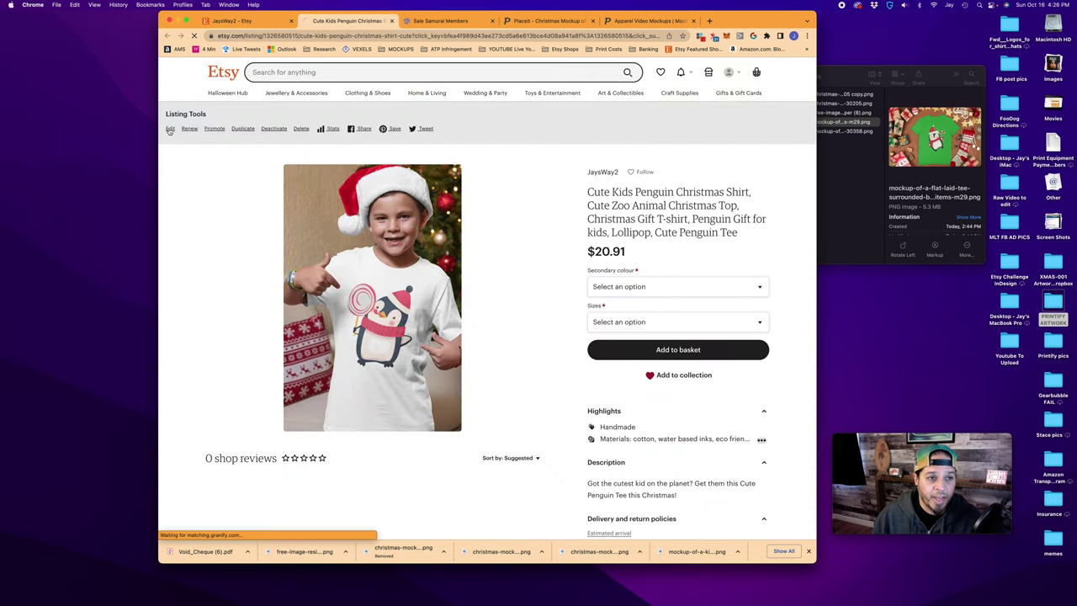
left_click(868, 164)
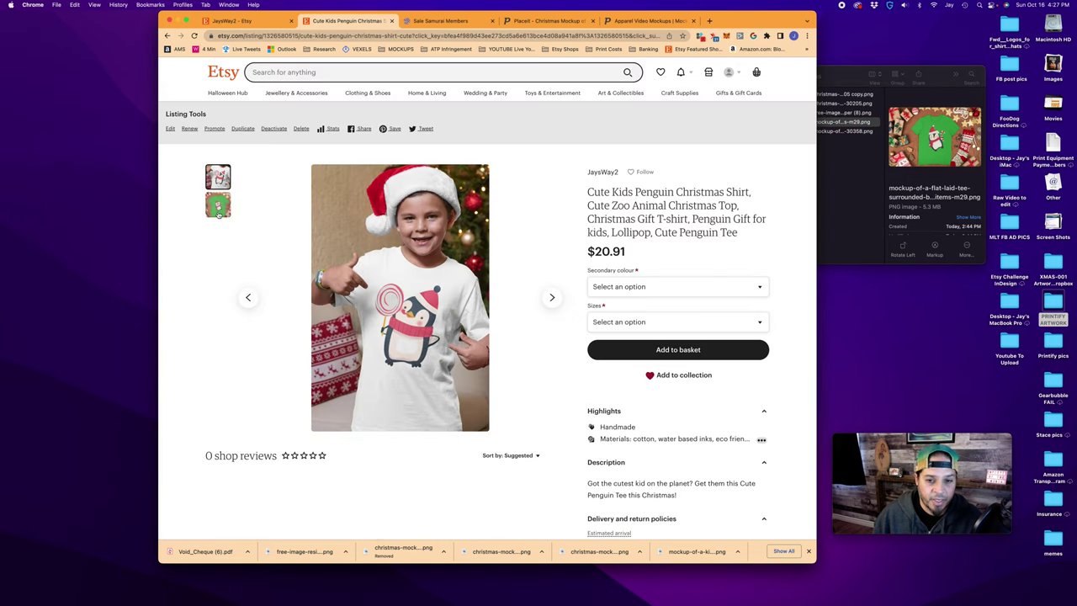
left_click(218, 206)
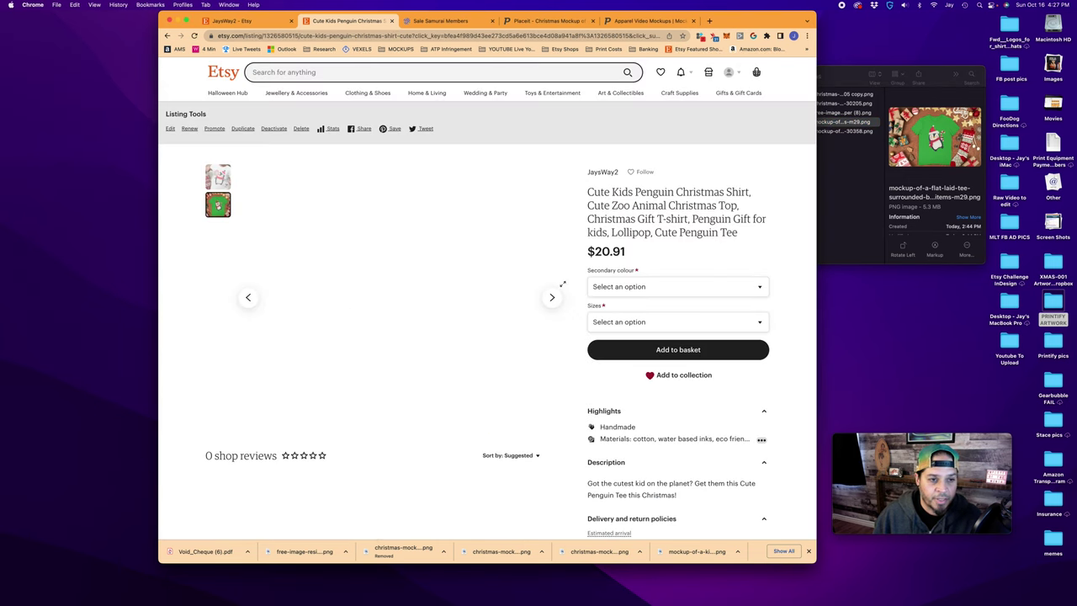
left_click(552, 298)
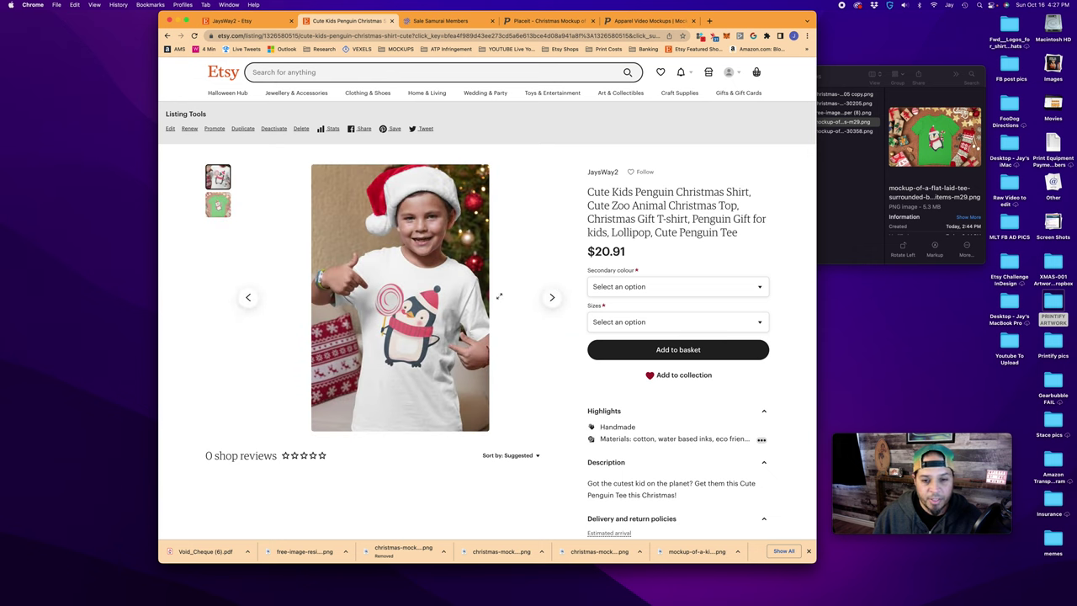
Check the available youth sizes, then open the JaysWay2 shop in editing mode
left_click(637, 323)
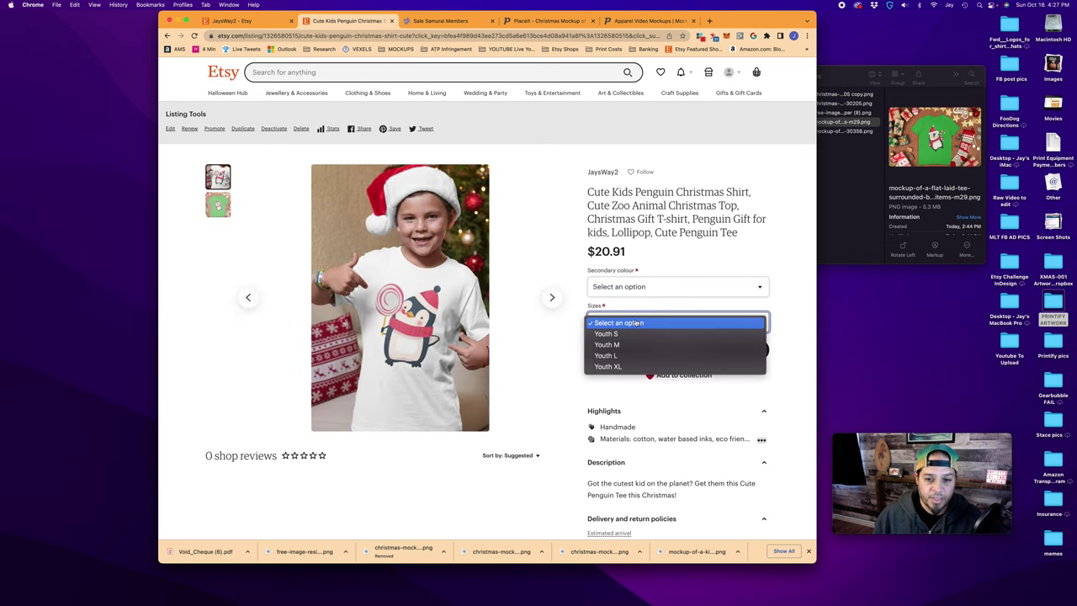
left_click(536, 368)
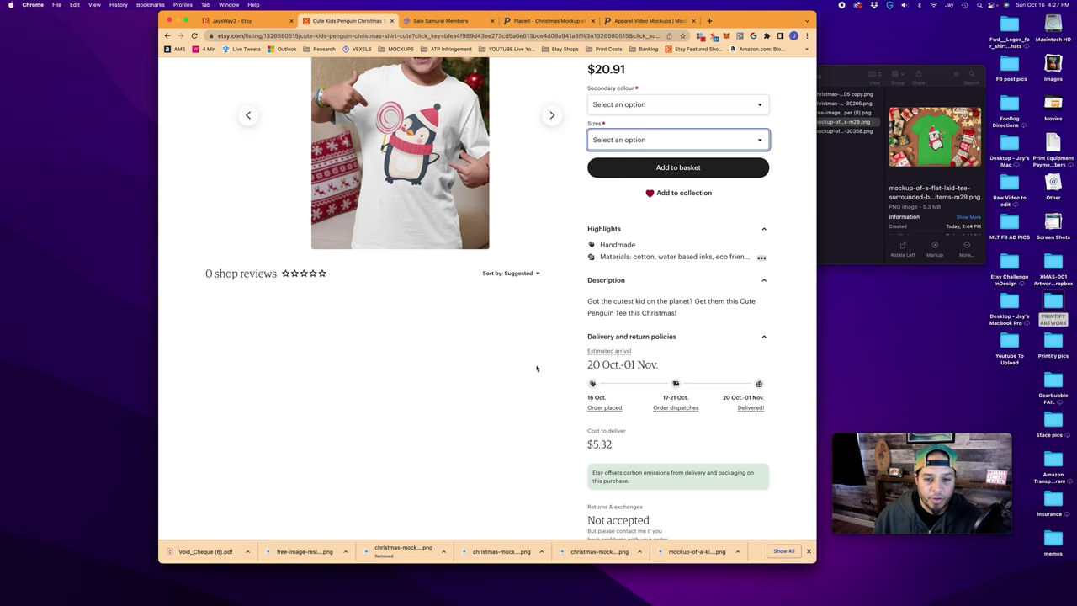
scroll(537, 367, "up", 5)
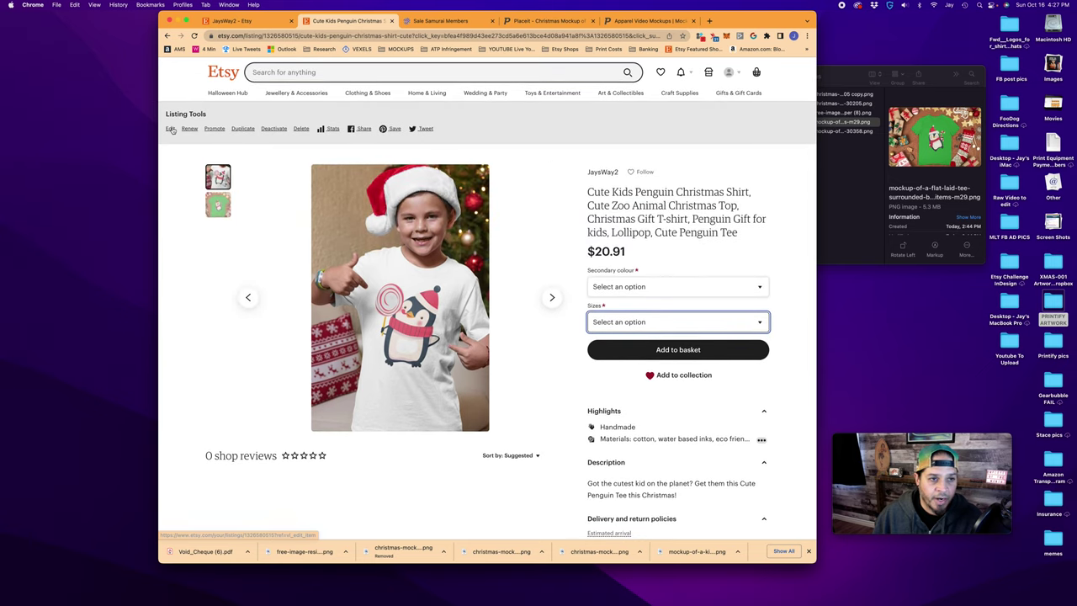
left_click(704, 73)
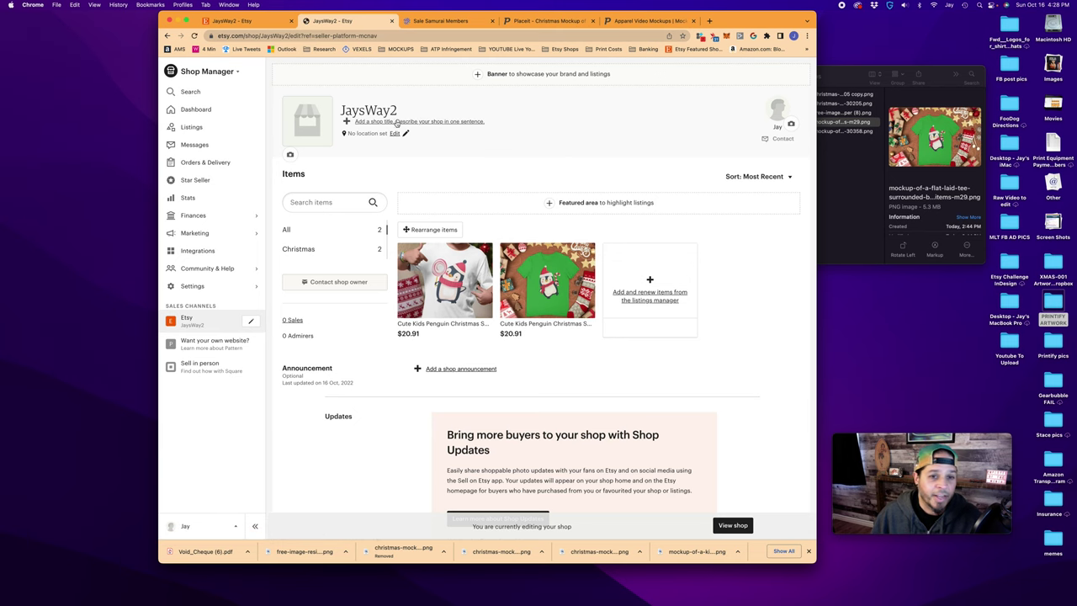
Scroll through the JaysWay2 shop editor past the two $20.91 penguin tees to the Updates and About sections
scroll(381, 315, "down", 5)
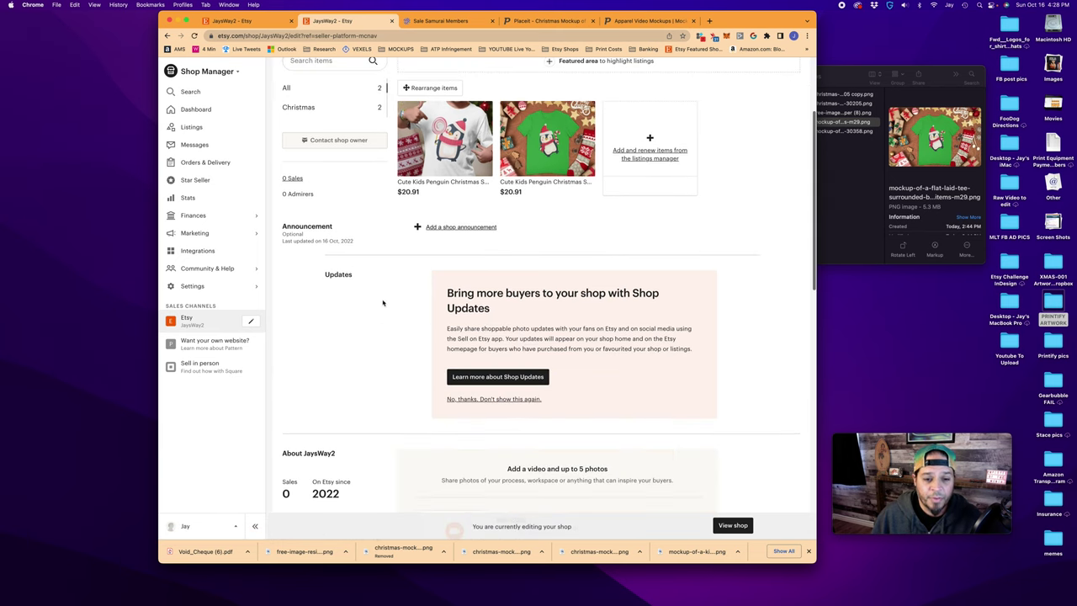
scroll(519, 406, "down", 5)
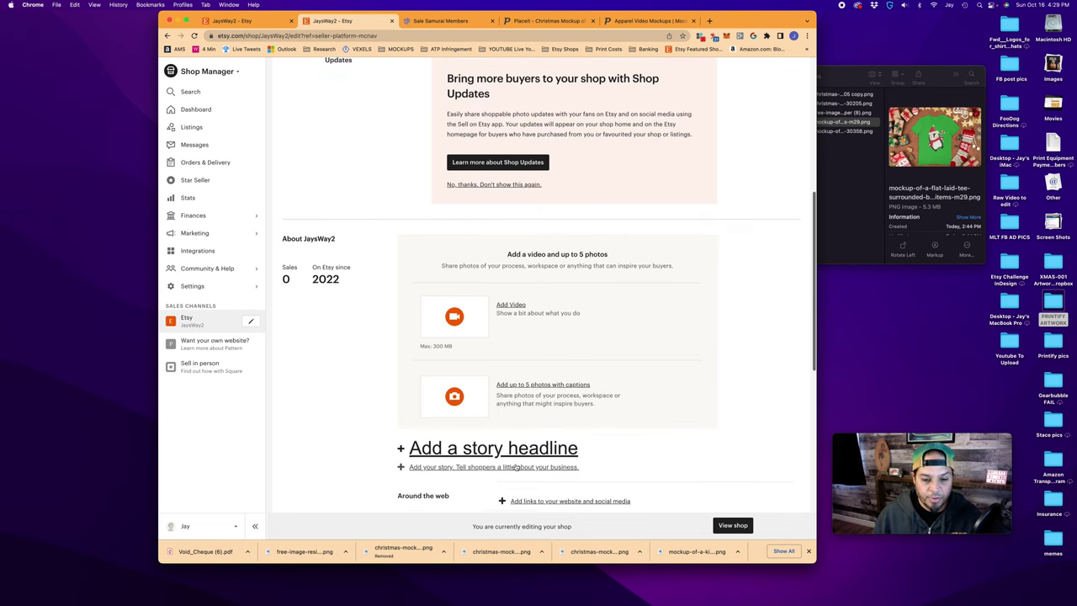
scroll(516, 467, "down", 8)
scroll(474, 415, "up", 16)
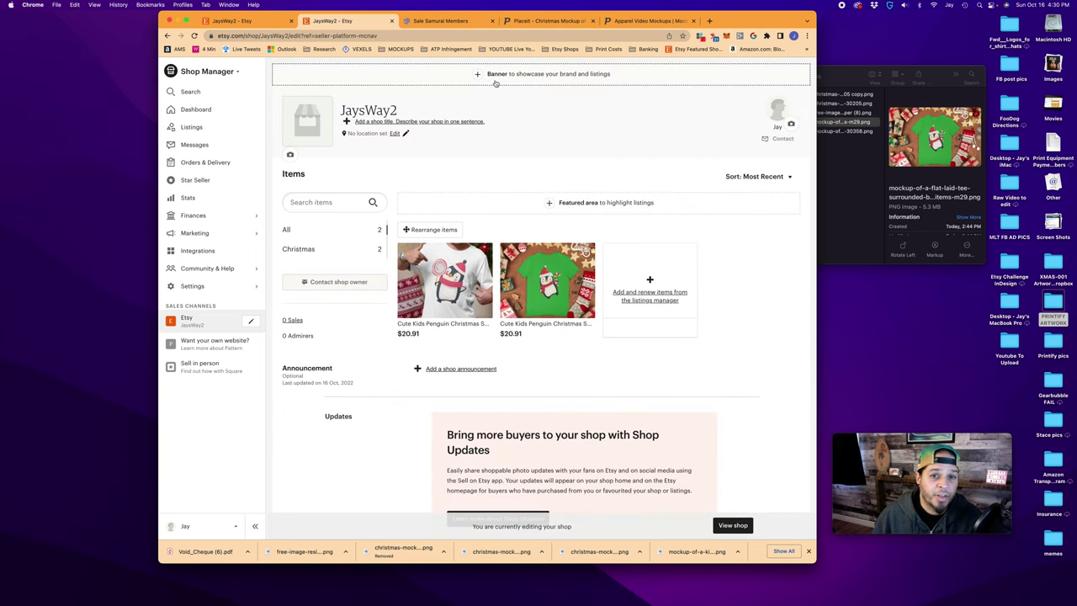